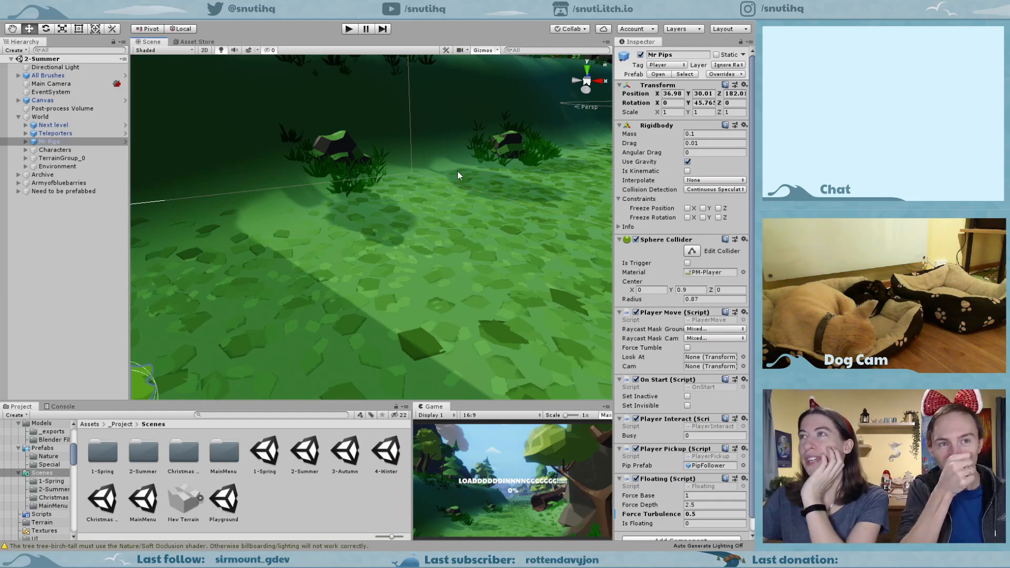
{"action": "scroll", "coordinate": [441, 166], "scroll_direction": "down", "scroll_amount": 1}
{"action": "scroll", "coordinate": [441, 165], "scroll_direction": "down", "scroll_amount": 1}
{"action": "middle_click_drag", "start_coordinate": [281, 236], "coordinate": [361, 133]}
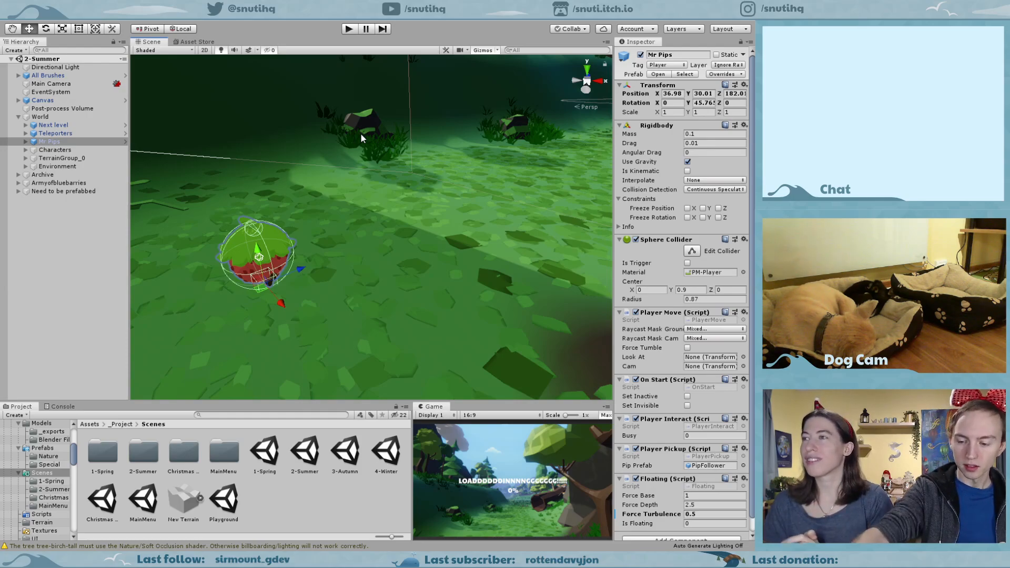
{"action": "key", "text": "ctrl+super+Right"}
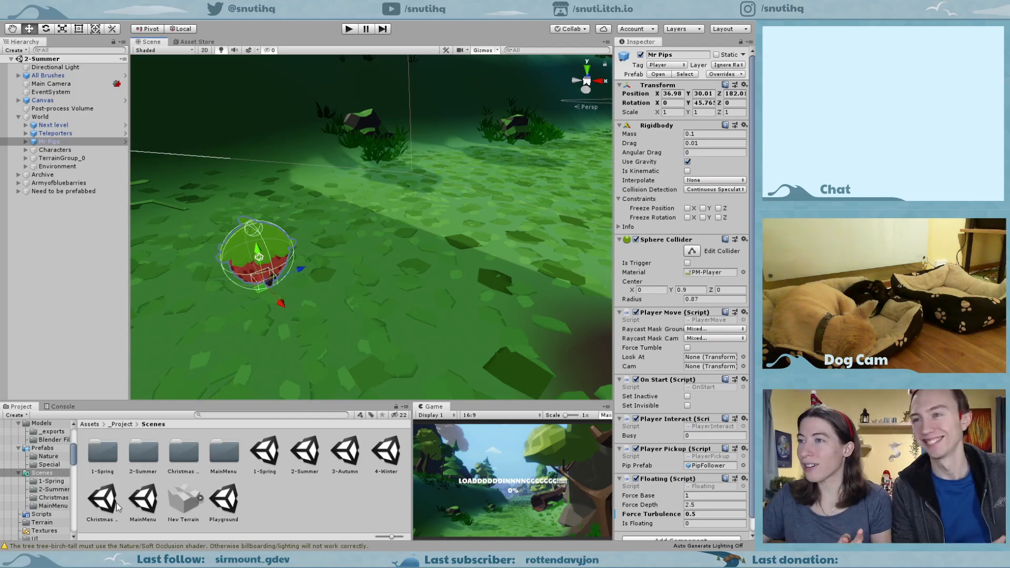
Open the MainMenu scene, run it briefly in play mode to check the title screen, and stop it.
{"action": "double_click", "coordinate": [138, 501]}
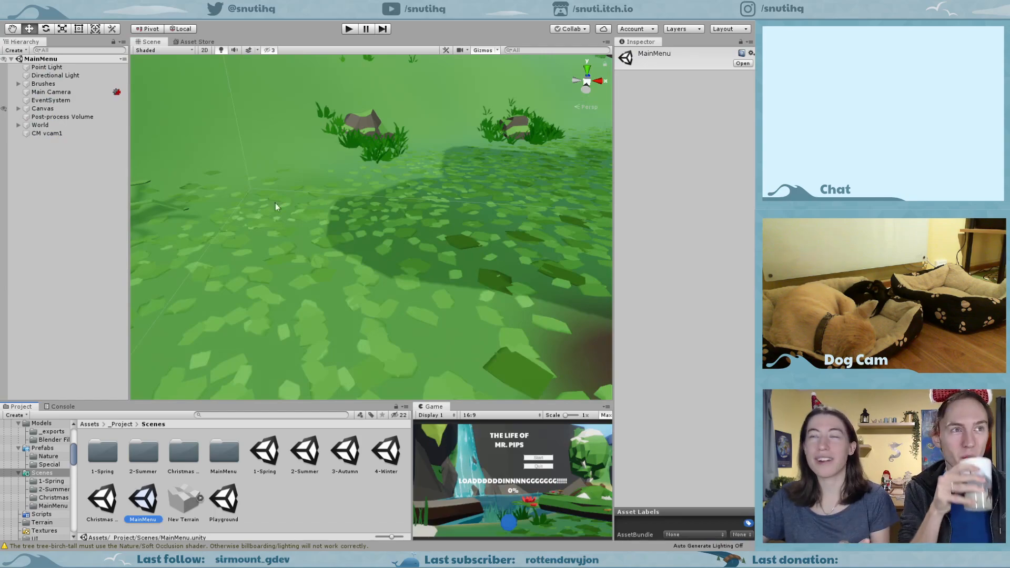
{"action": "left_click", "coordinate": [350, 30]}
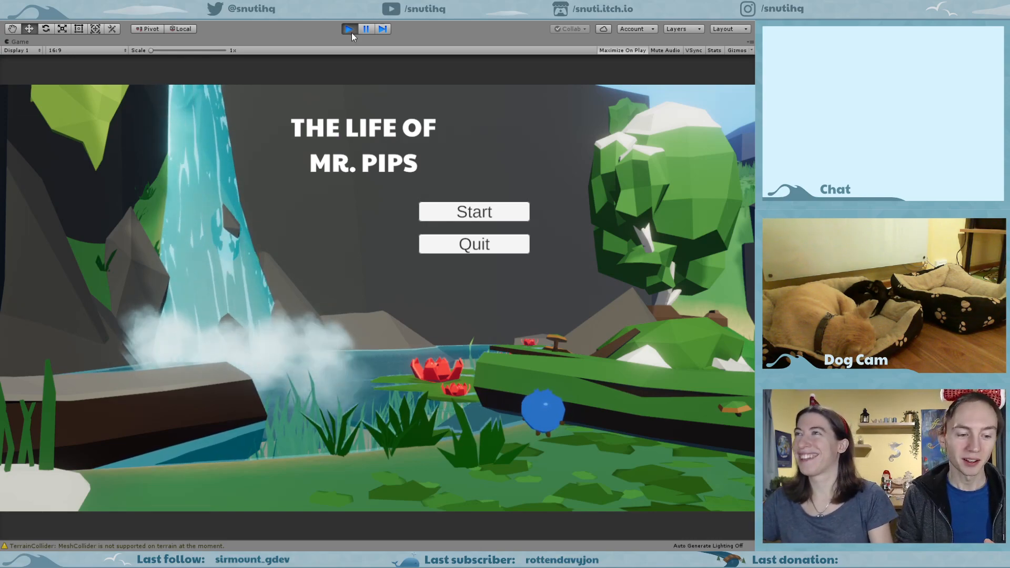
{"action": "left_click", "coordinate": [352, 33]}
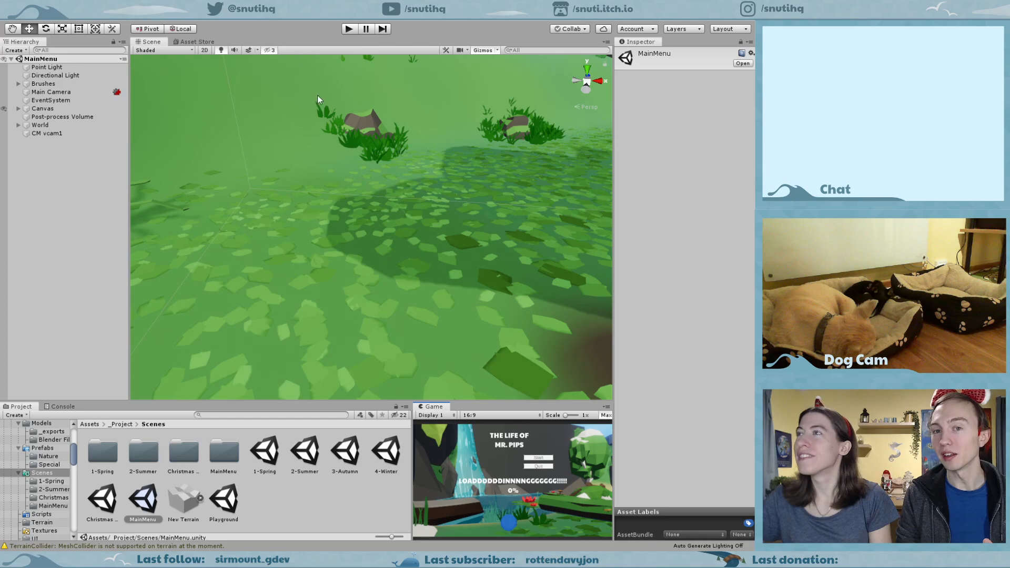
Open the 2-Summer scene, switch to the 1-Spring scene and start it in play mode.
{"action": "double_click", "coordinate": [311, 450]}
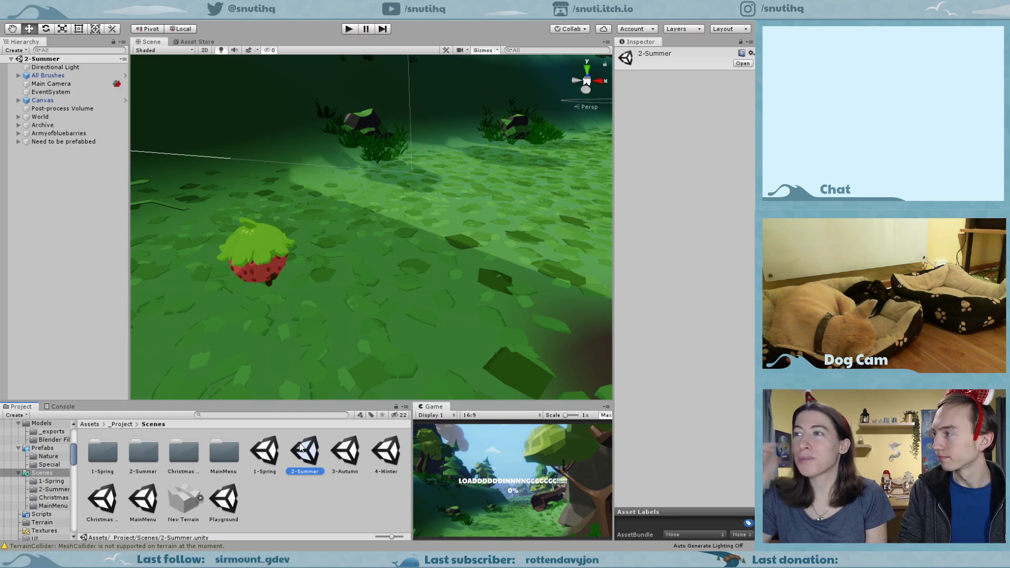
{"action": "left_click", "coordinate": [260, 455]}
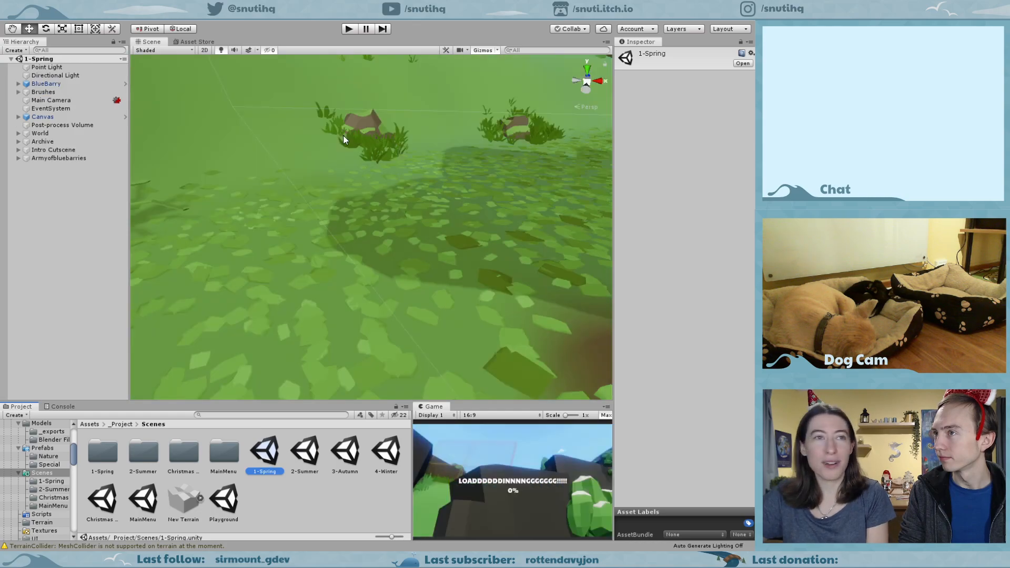
{"action": "left_click", "coordinate": [352, 29]}
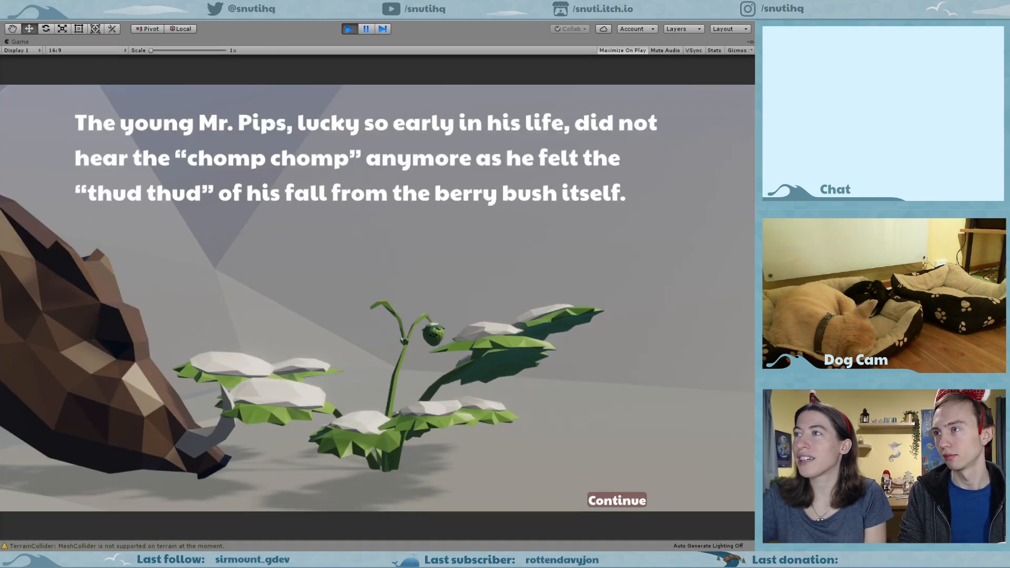
Walk Mr. Pips through the spring level, past the log with the blueberry character and on across the meadow near the waterfall.
{"action": "key", "text": "w"}
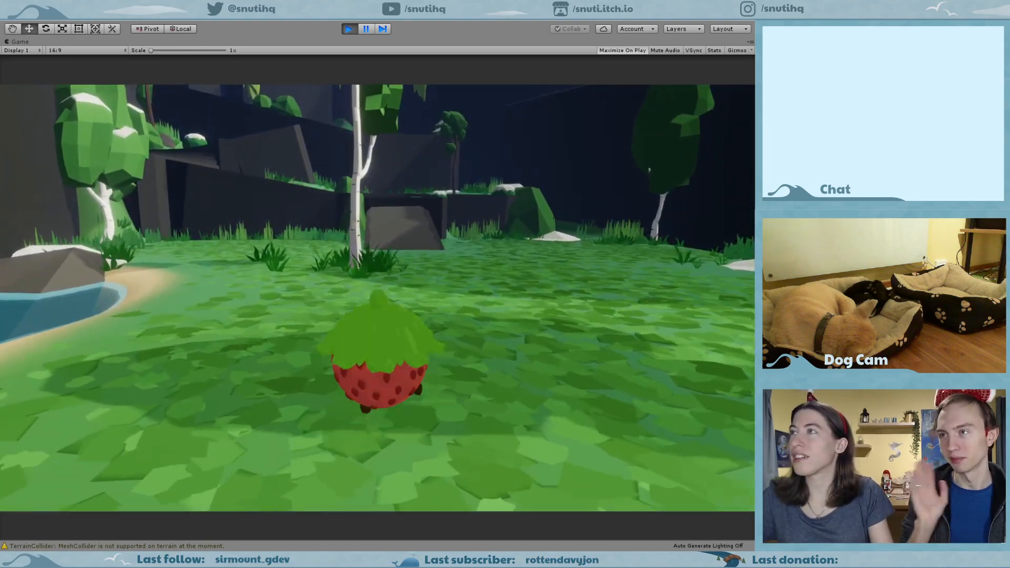
{"action": "key", "text": "w"}
{"action": "key", "text": "w"}
{"action": "key", "text": "w"}
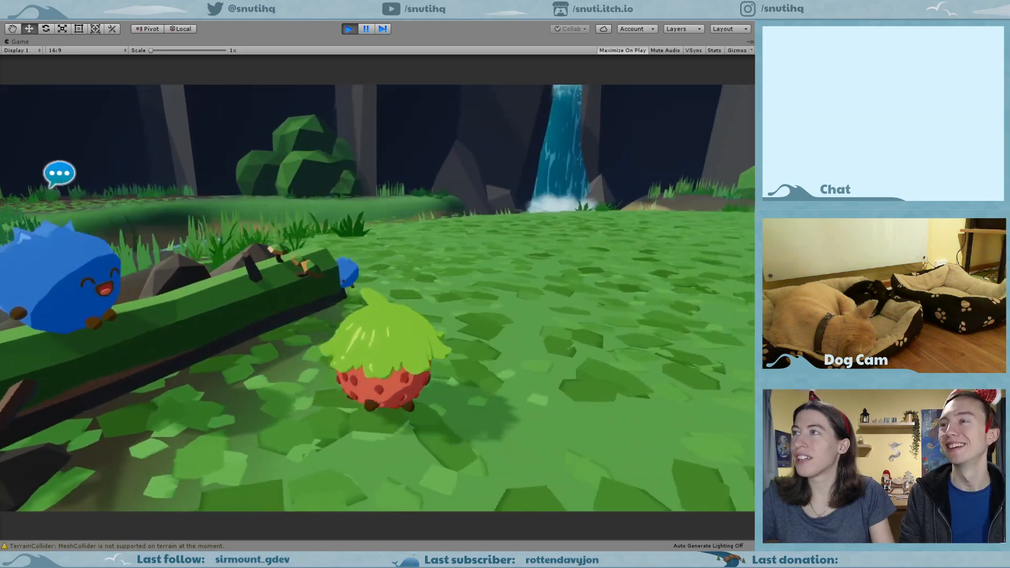
{"action": "key", "text": "w"}
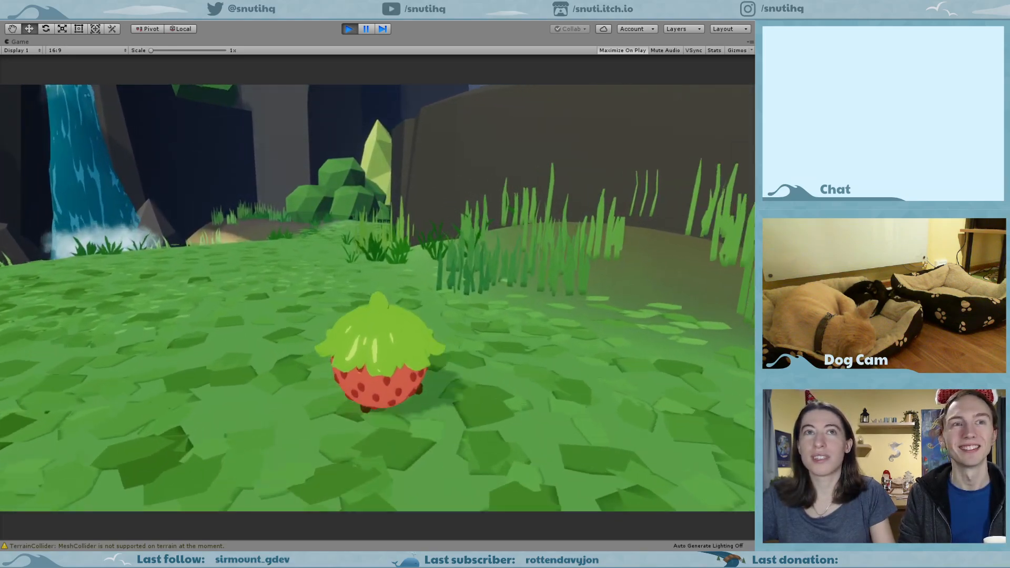
{"action": "key", "text": "w"}
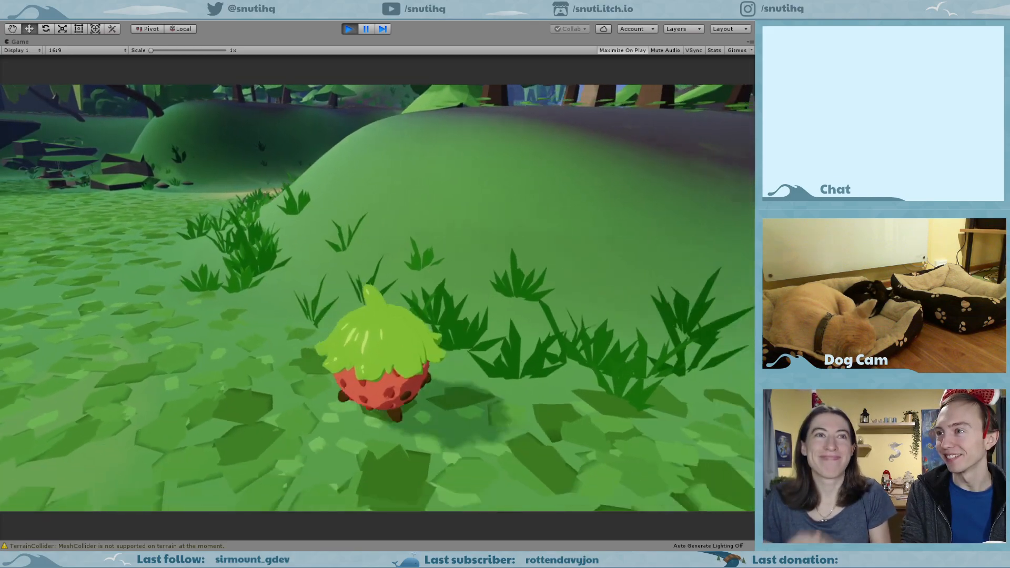
Walk Mr. Pips along the grassy hill to the shore and ride the lily pad across the water.
{"action": "key", "text": "w"}
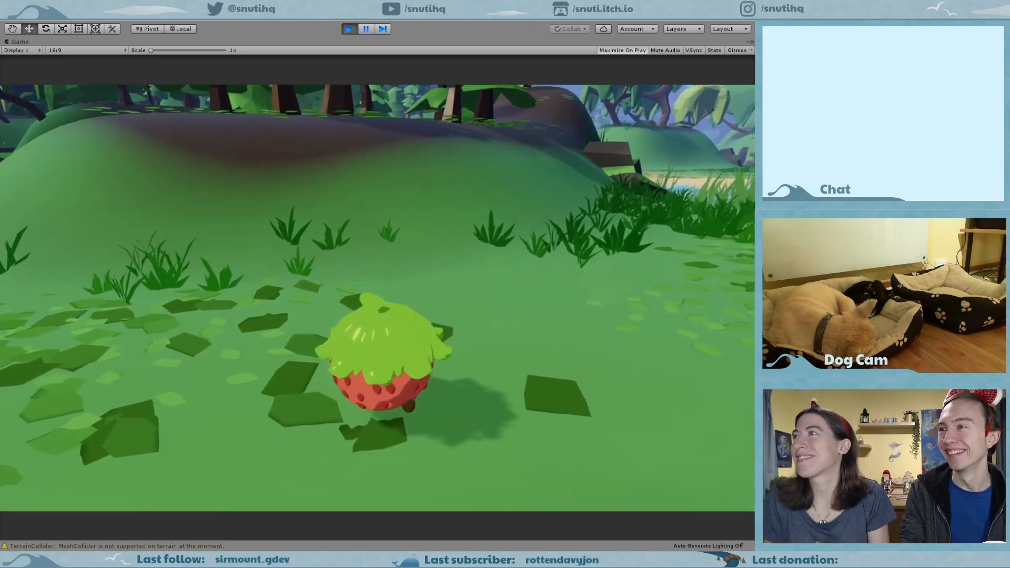
{"action": "key", "text": "w"}
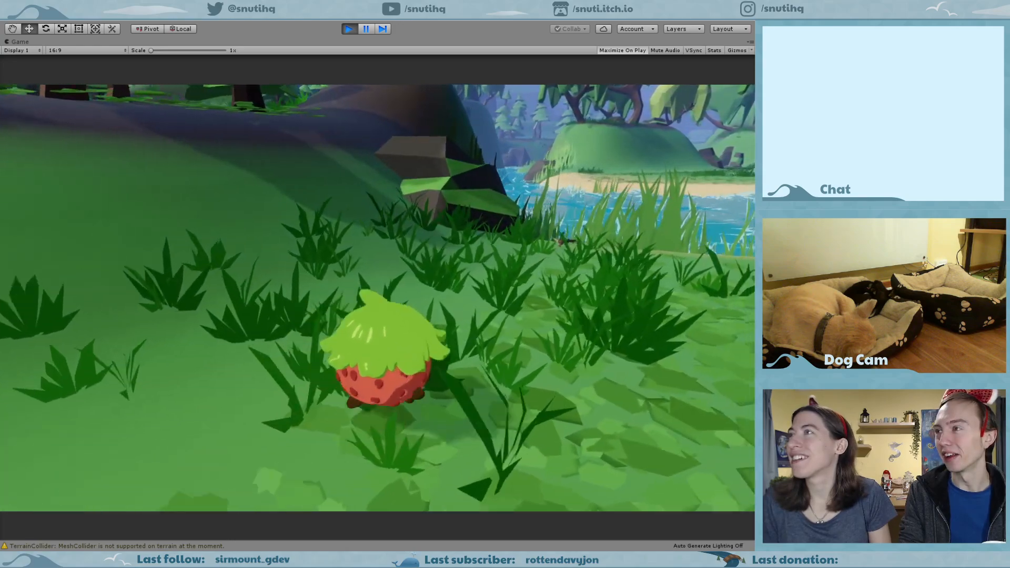
{"action": "key", "text": "w"}
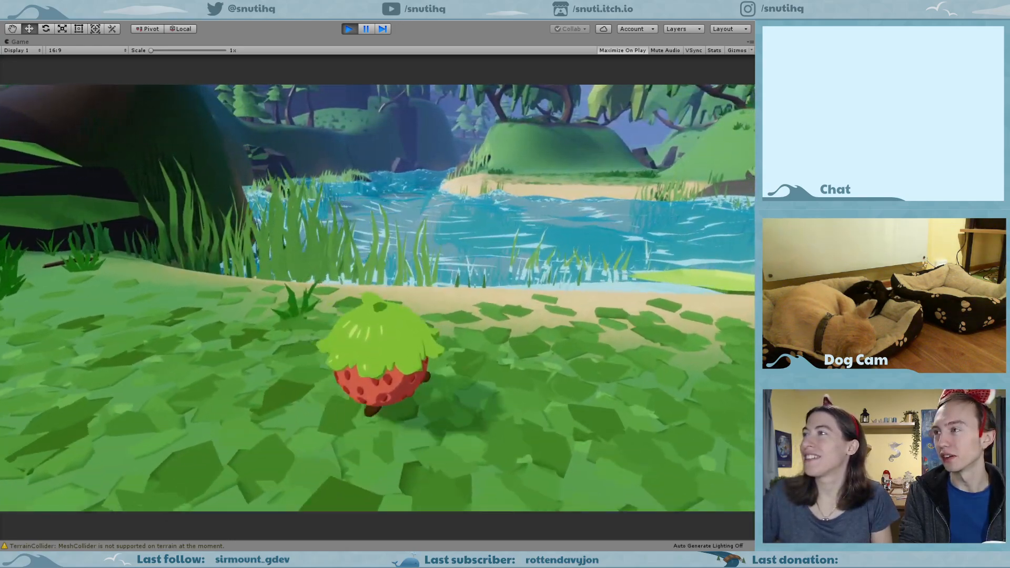
{"action": "key", "text": "w"}
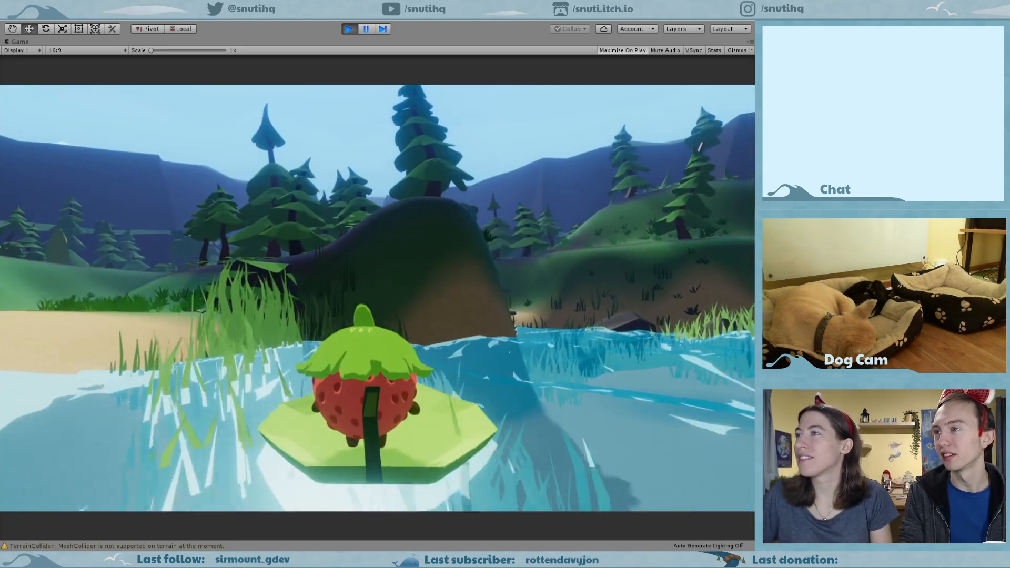
{"action": "key", "text": "w"}
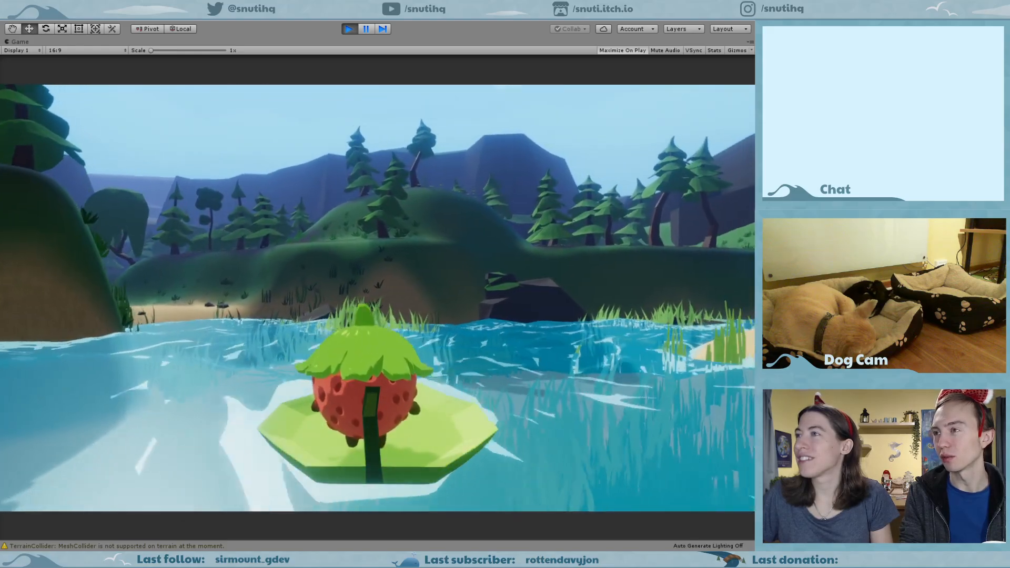
{"action": "key", "text": "w"}
{"action": "key", "text": "w"}
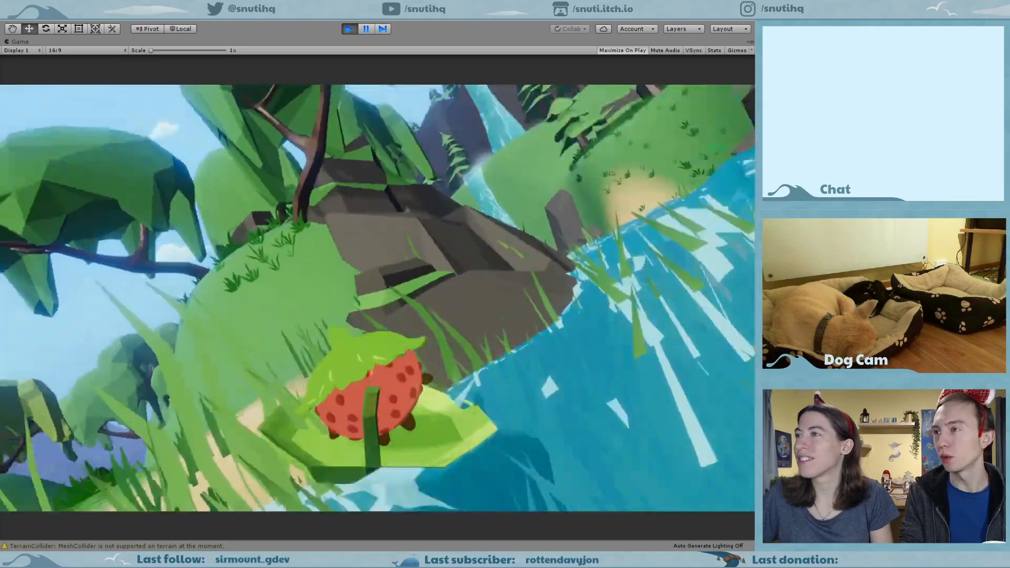
Return focus to the running game, take Mr. Pips from the water to the beach and explore the grassy valley.
{"action": "key", "text": "Escape"}
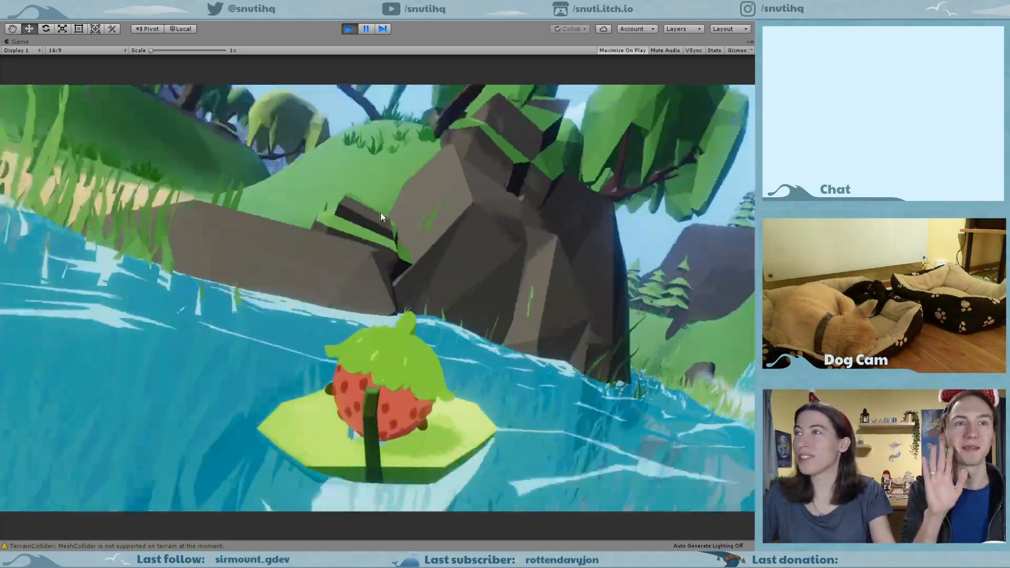
{"action": "left_click", "coordinate": [380, 211]}
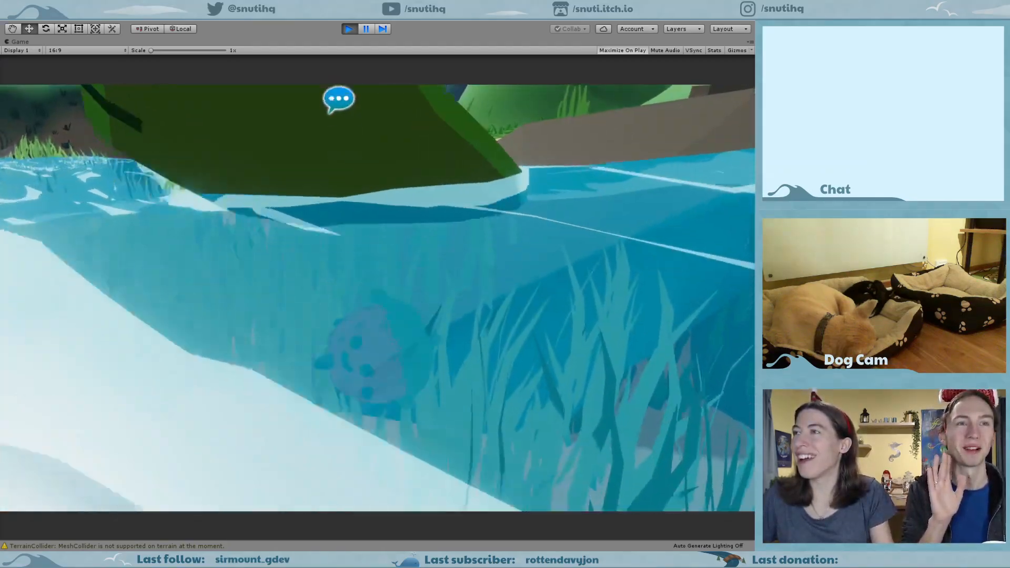
{"action": "key", "text": "w"}
{"action": "key", "text": "w"}
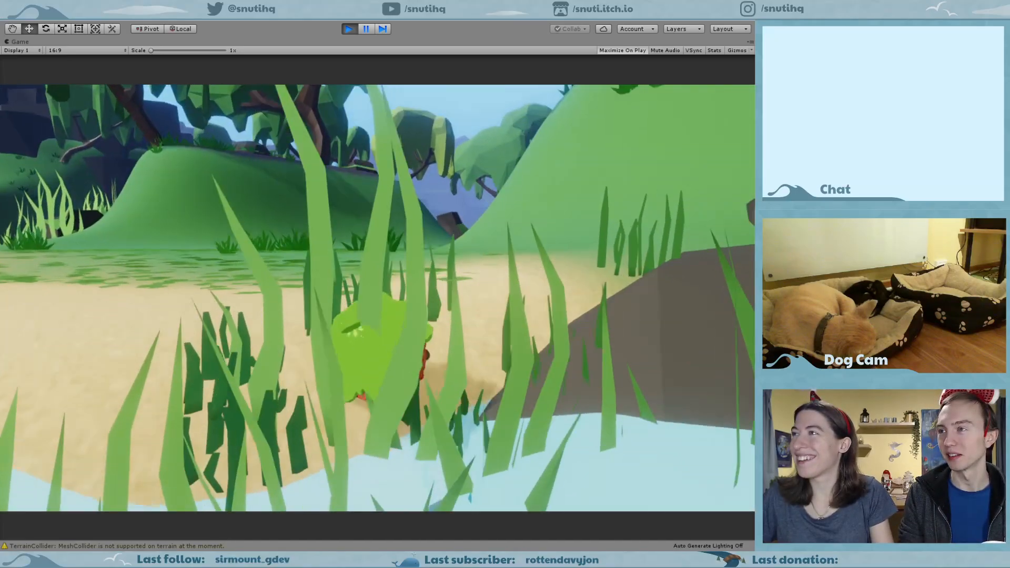
{"action": "key", "text": "w"}
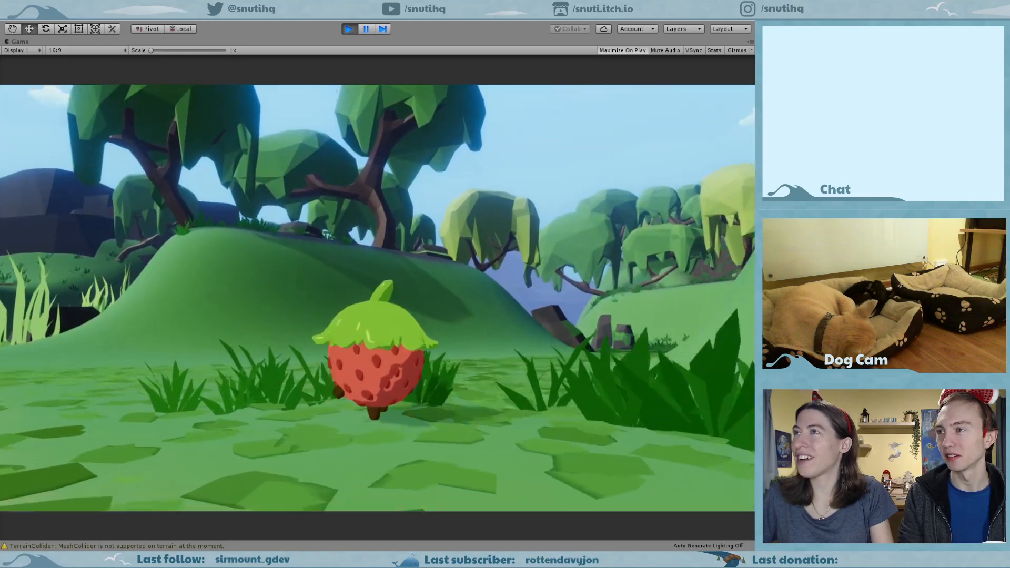
{"action": "key", "text": "w"}
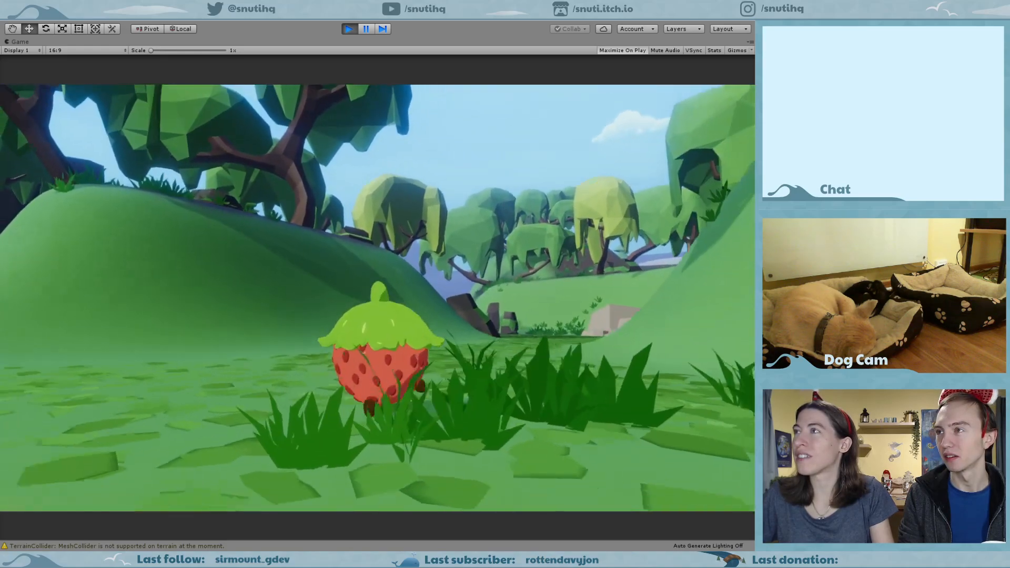
{"action": "key", "text": "w"}
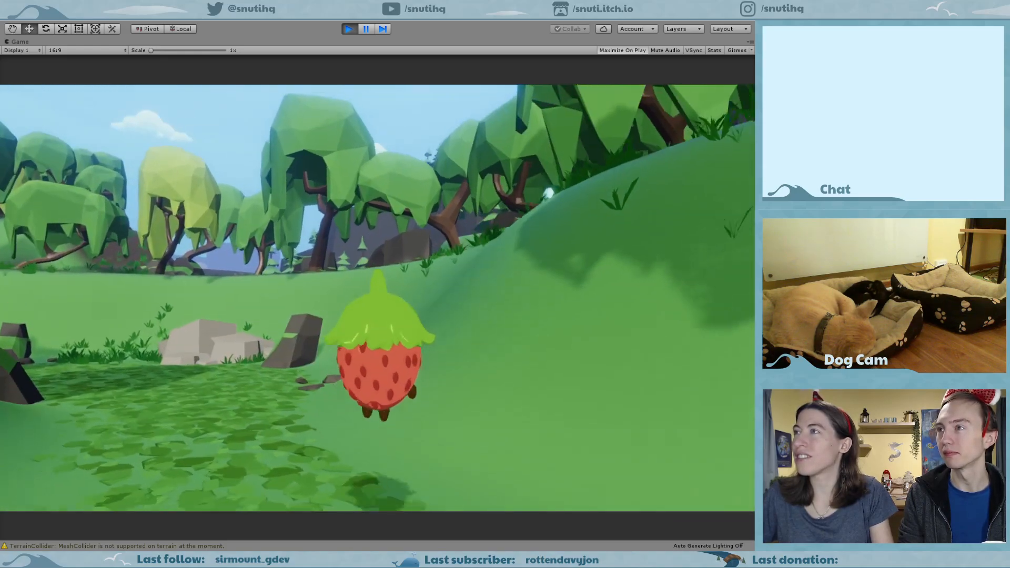
{"action": "key", "text": "w"}
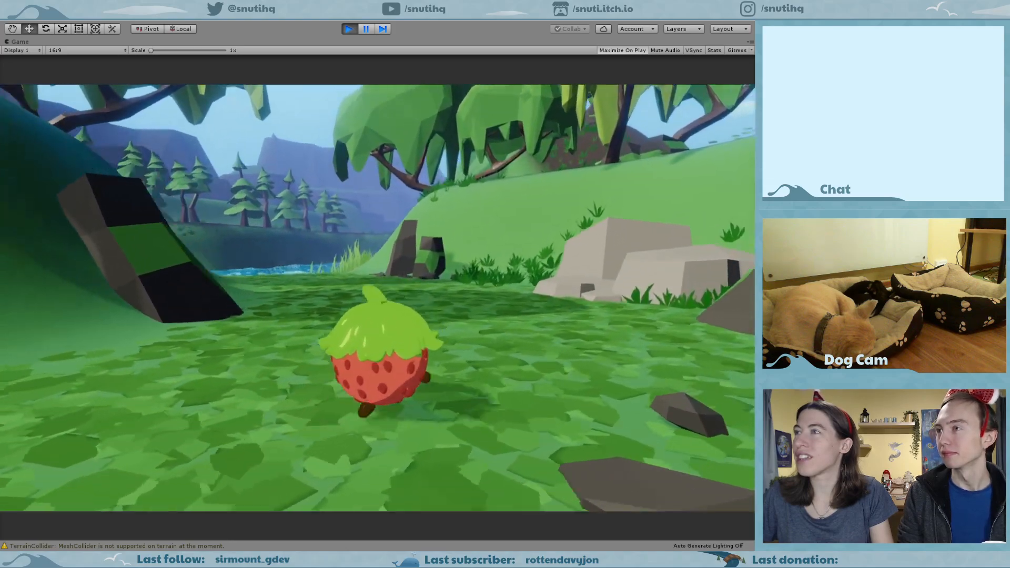
Walk Mr. Pips from the beach back through the valley towards the water, and end the play test.
{"action": "key", "text": "w"}
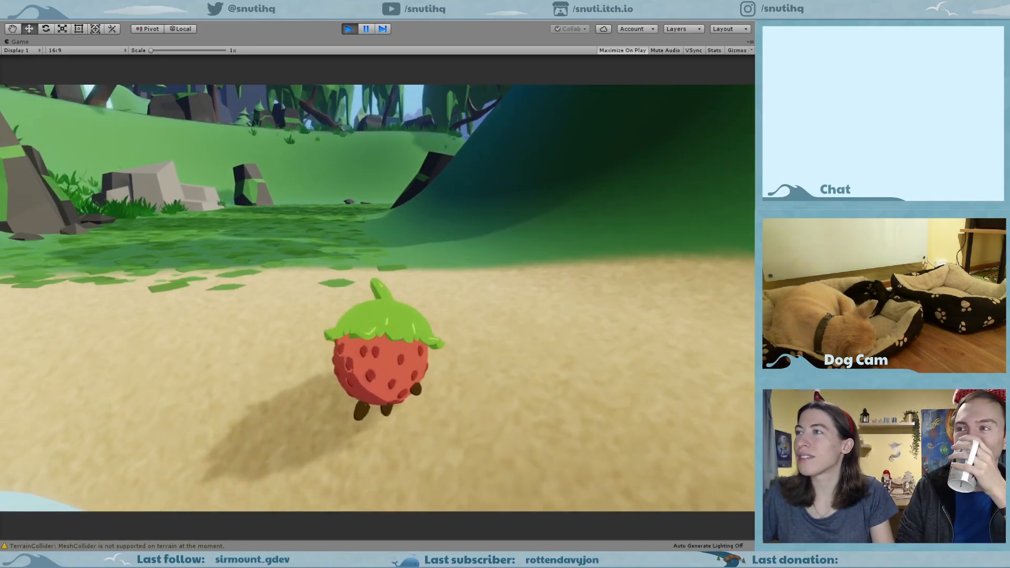
{"action": "key", "text": "w"}
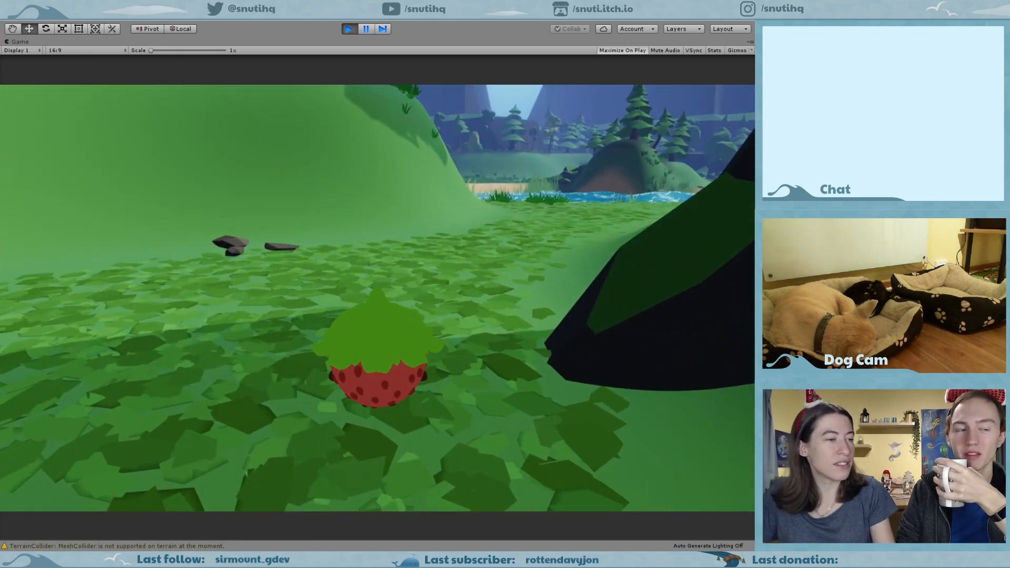
{"action": "key", "text": "w"}
{"action": "key", "text": "w"}
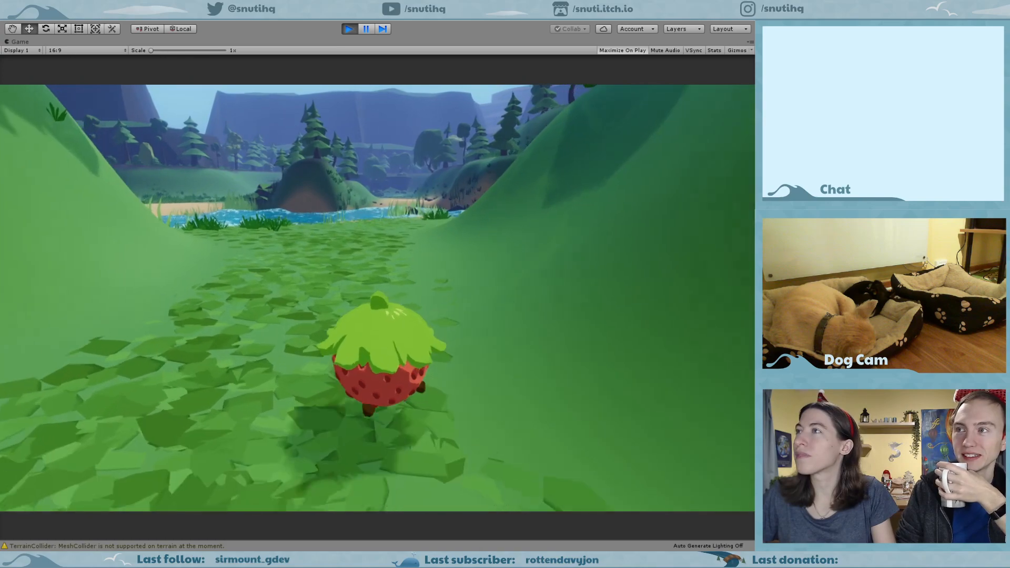
{"action": "key", "text": "w"}
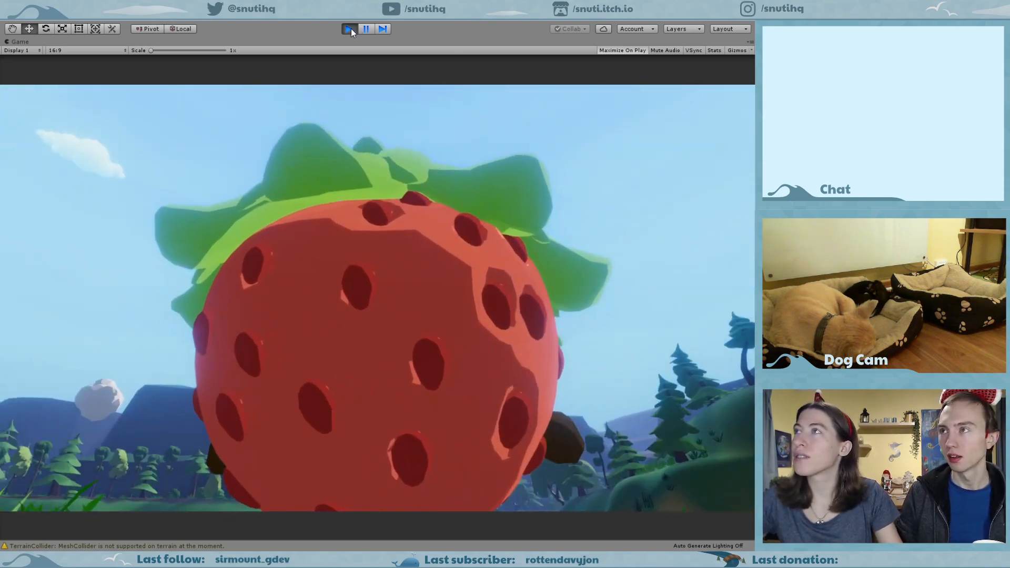
{"action": "left_click", "coordinate": [349, 28]}
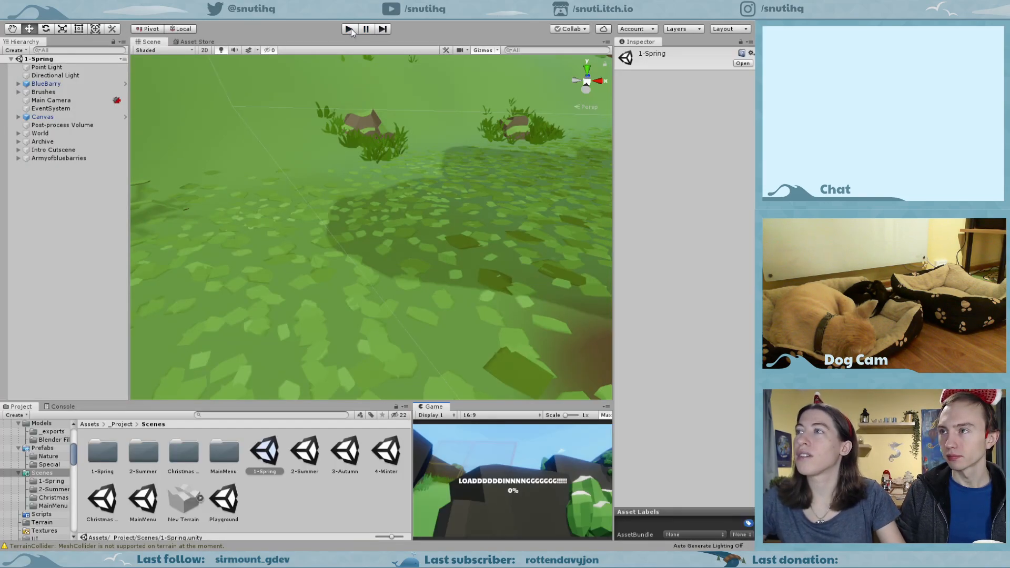
Reopen the 1-Spring scene, move the BlueBarry object into the Armyofbluebarries group and collapse the group.
{"action": "double_click", "coordinate": [303, 453]}
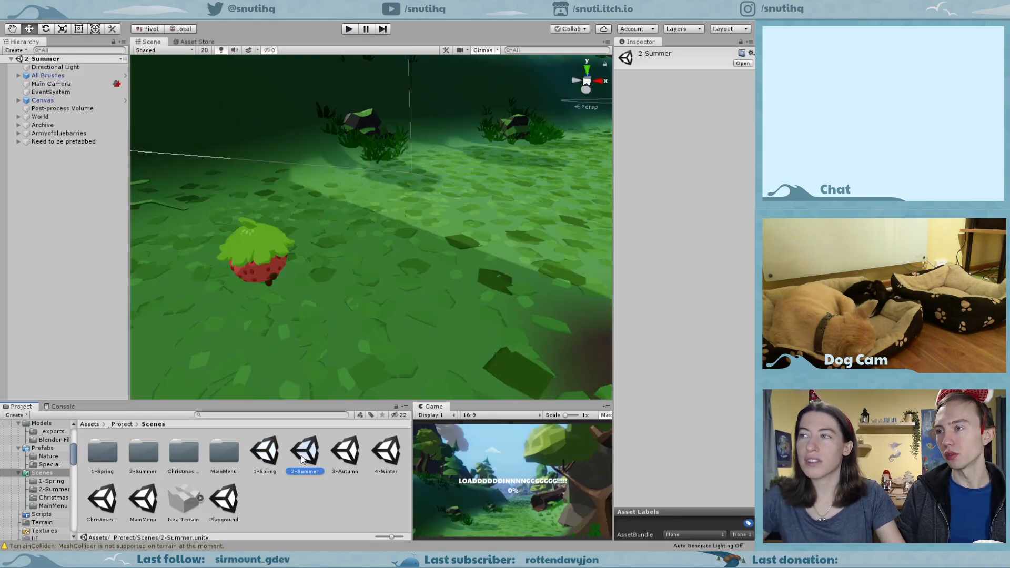
{"action": "double_click", "coordinate": [266, 454]}
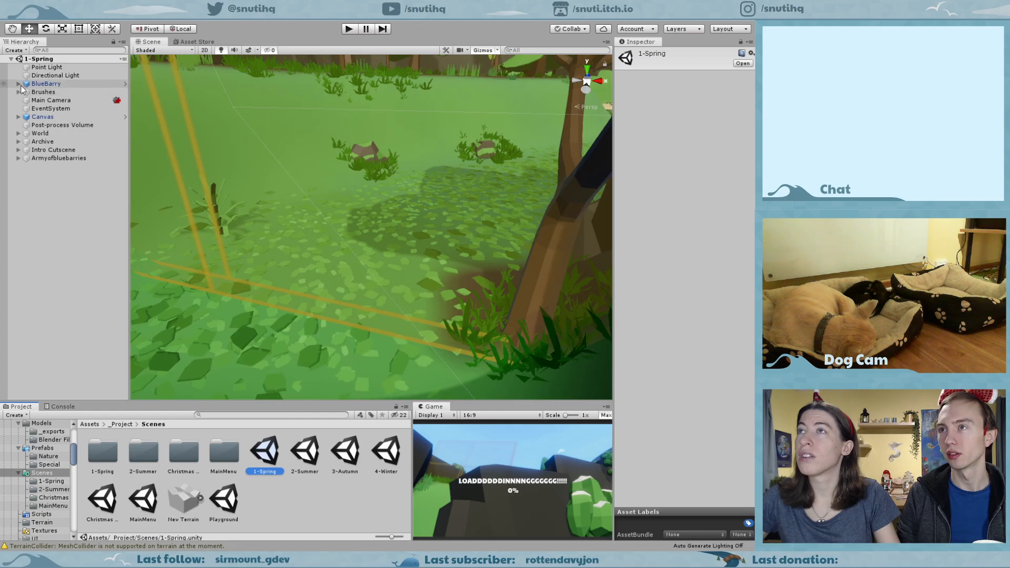
{"action": "left_click_drag", "start_coordinate": [30, 87], "coordinate": [58, 161]}
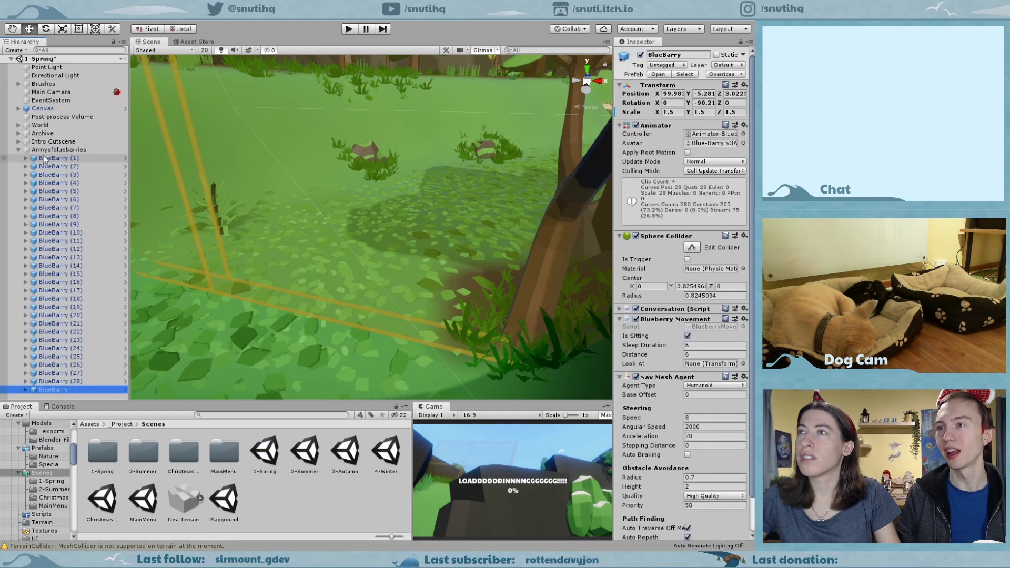
{"action": "left_click", "coordinate": [19, 151]}
{"action": "left_click", "coordinate": [19, 151]}
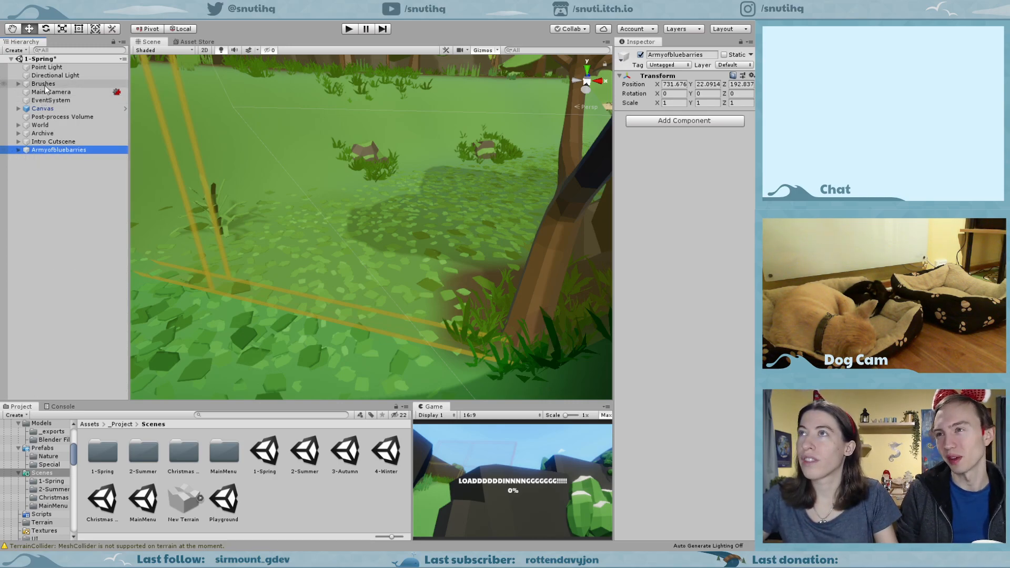
Expand World and its Characters group in the 1-Spring scene and copy the Blu Mary object.
{"action": "left_click", "coordinate": [40, 125]}
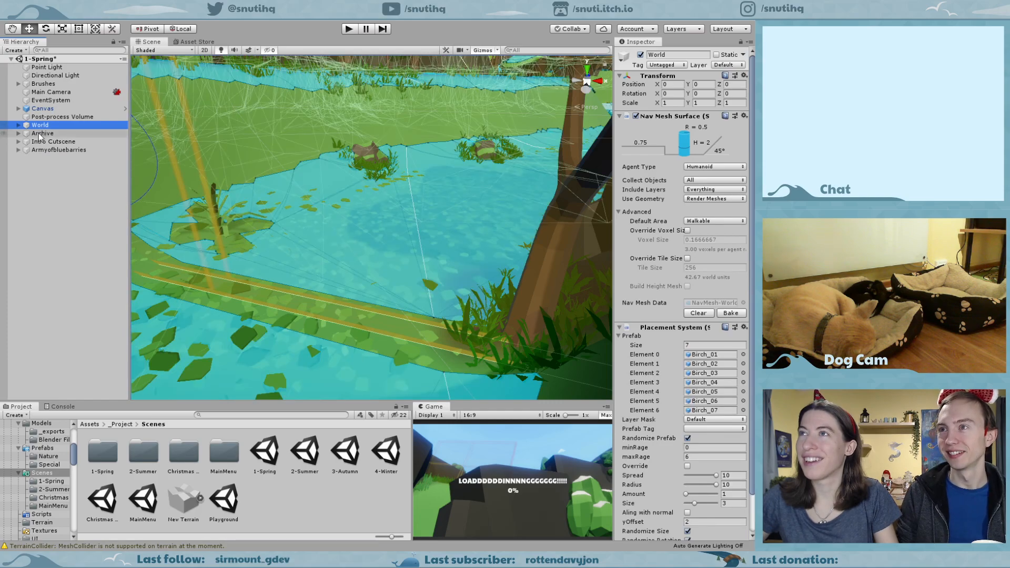
{"action": "left_click", "coordinate": [20, 126]}
{"action": "left_click", "coordinate": [25, 150]}
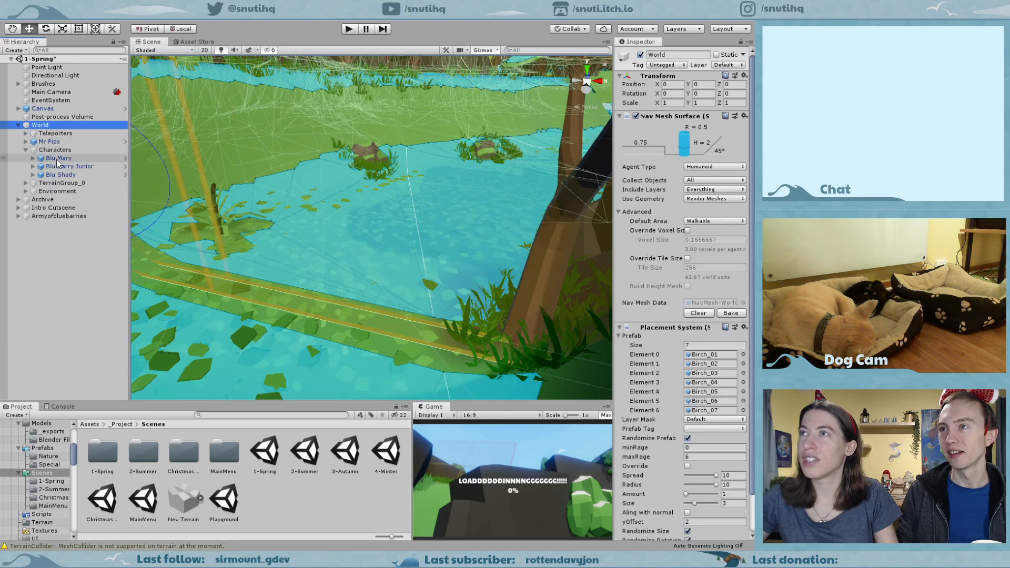
{"action": "left_click", "coordinate": [60, 158]}
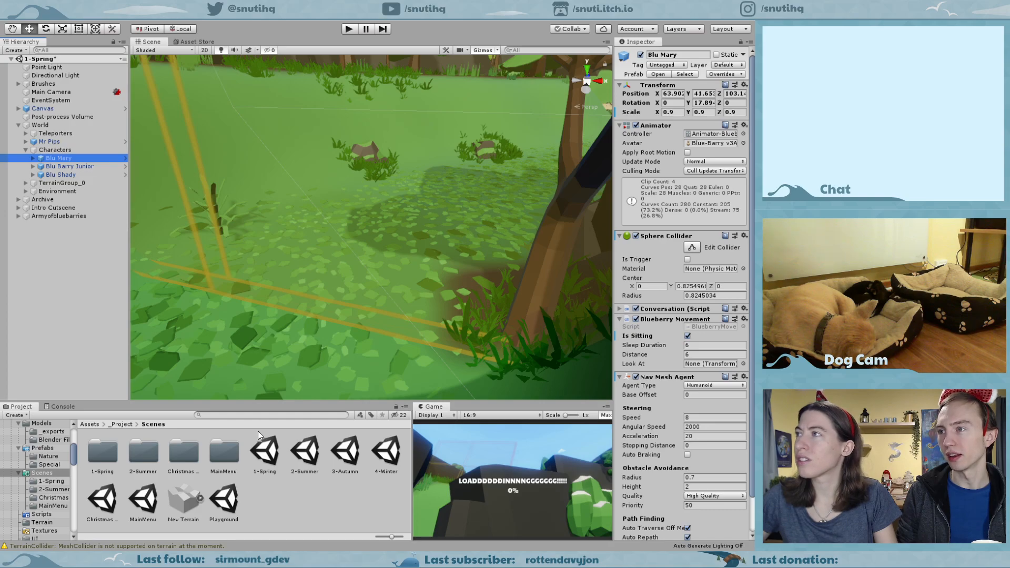
Open the 2-Summer scene, paste Blu Mary into it and move it into the Characters group under World.
{"action": "double_click", "coordinate": [303, 454]}
{"action": "left_click", "coordinate": [370, 304]}
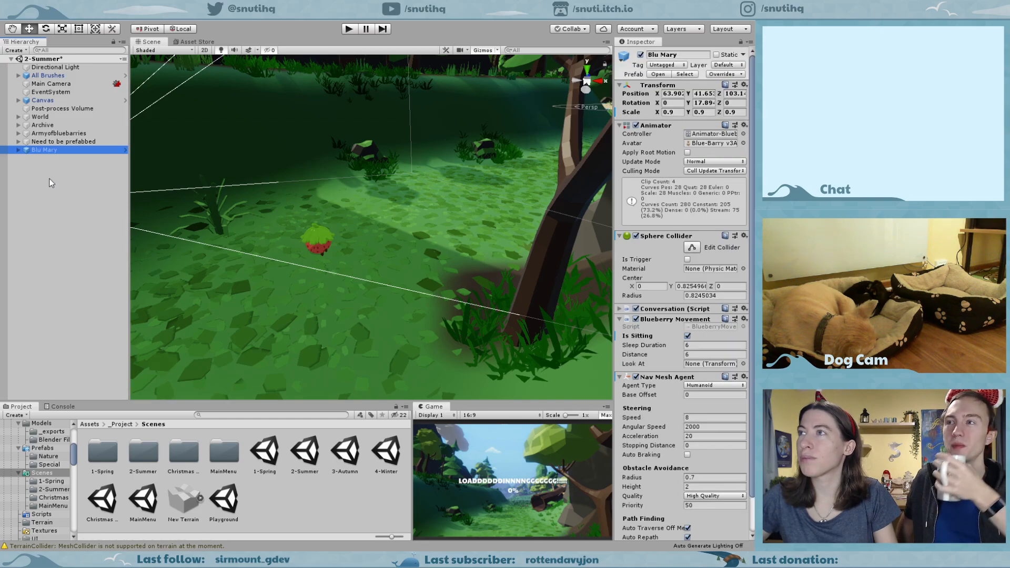
{"action": "left_click", "coordinate": [18, 117]}
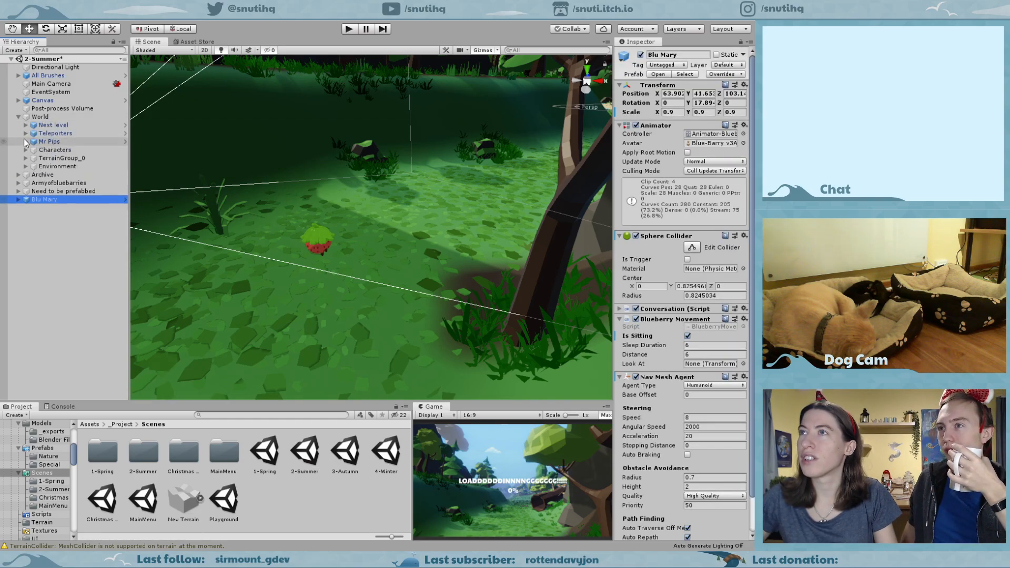
{"action": "left_click", "coordinate": [26, 150]}
{"action": "left_click_drag", "start_coordinate": [45, 209], "coordinate": [76, 151]}
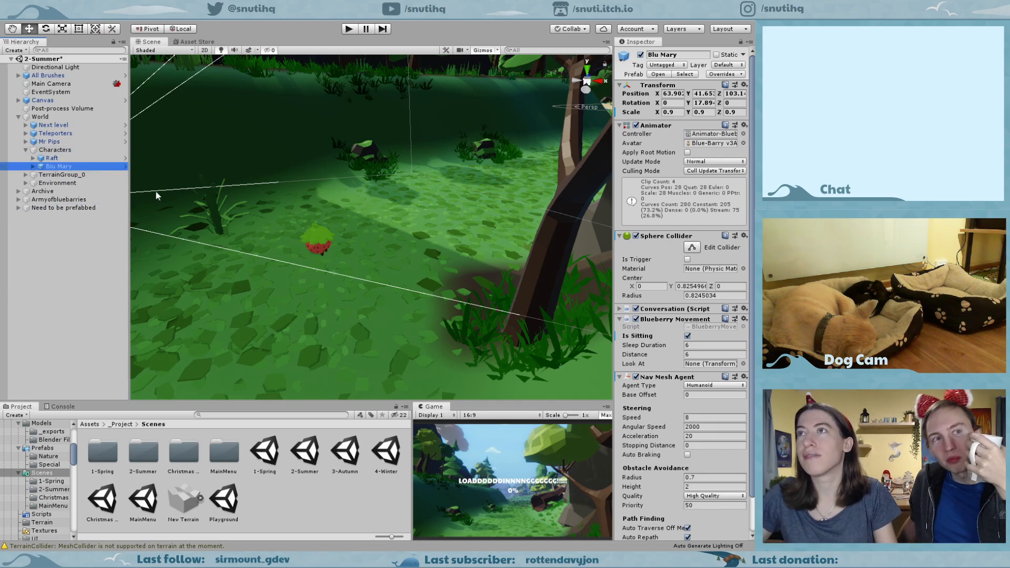
Move Blu Mary to the edge of the grassy hill near the water, at about X 87, Z 227.6.
{"action": "key", "text": "f"}
{"action": "scroll", "coordinate": [253, 230], "scroll_direction": "down", "scroll_amount": 10}
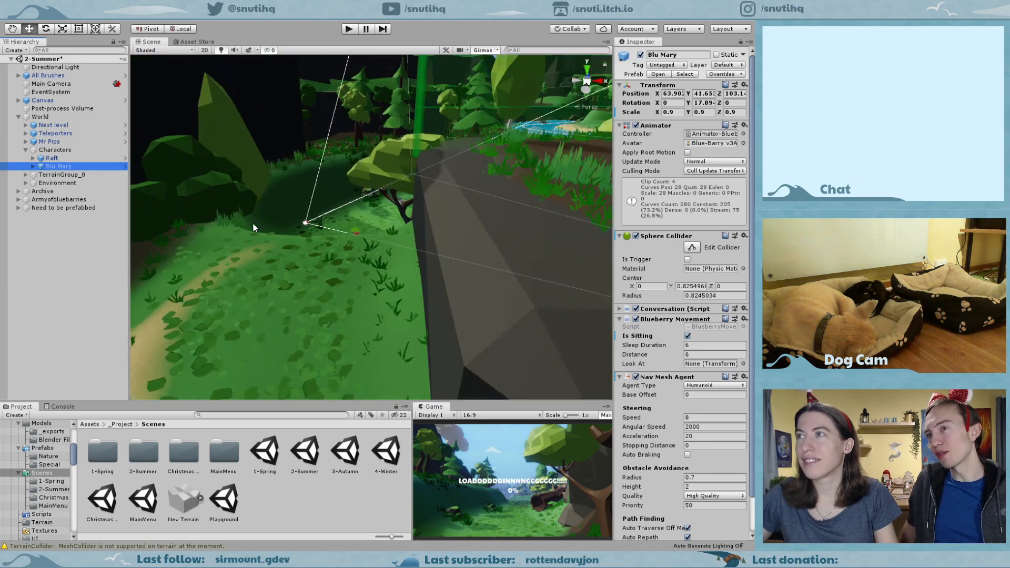
{"action": "right_click_drag", "start_coordinate": [250, 223], "coordinate": [337, 282]}
{"action": "right_click_drag", "start_coordinate": [427, 307], "coordinate": [355, 295]}
{"action": "left_click_drag", "start_coordinate": [228, 263], "coordinate": [387, 108]}
{"action": "key", "text": "f"}
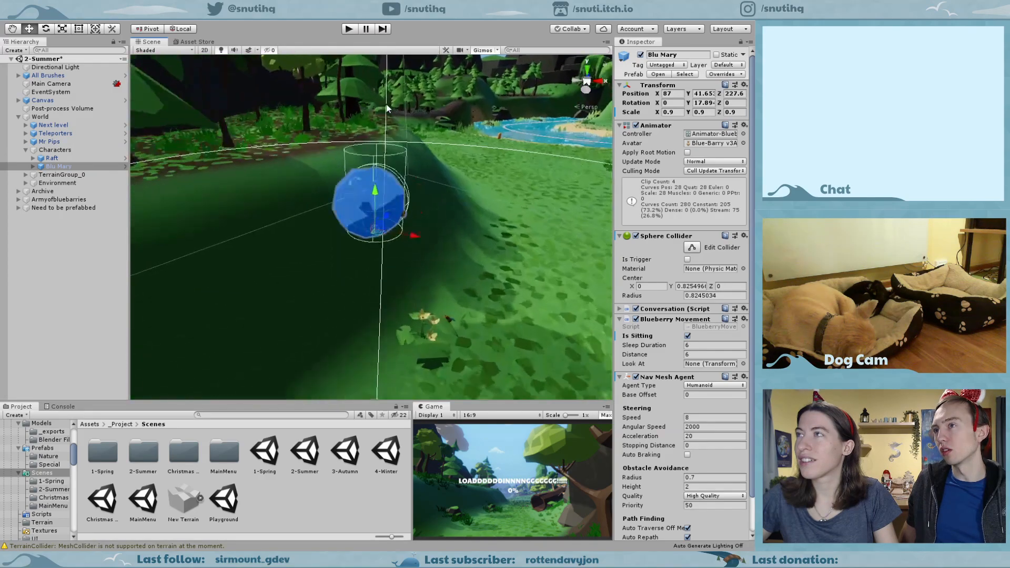
Lower Blu Mary onto the meadow near the rocks and tree stump, at about X 107.8, Y 33.7, Z 233.9.
{"action": "left_click_drag", "start_coordinate": [456, 222], "coordinate": [558, 105]}
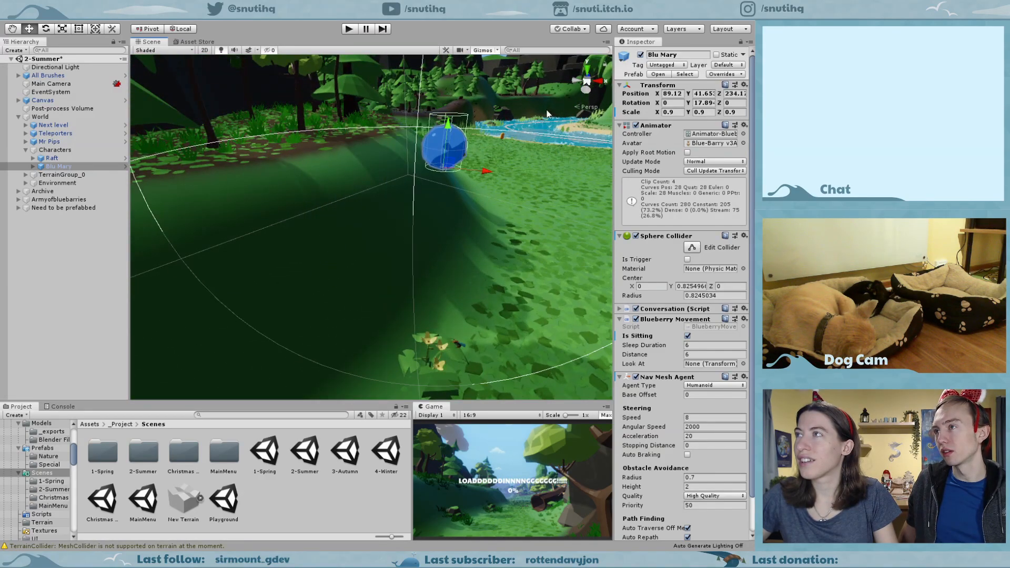
{"action": "left_click_drag", "start_coordinate": [449, 156], "coordinate": [470, 170]}
{"action": "left_click_drag", "start_coordinate": [504, 212], "coordinate": [572, 223]}
{"action": "right_click_drag", "start_coordinate": [422, 258], "coordinate": [544, 229]}
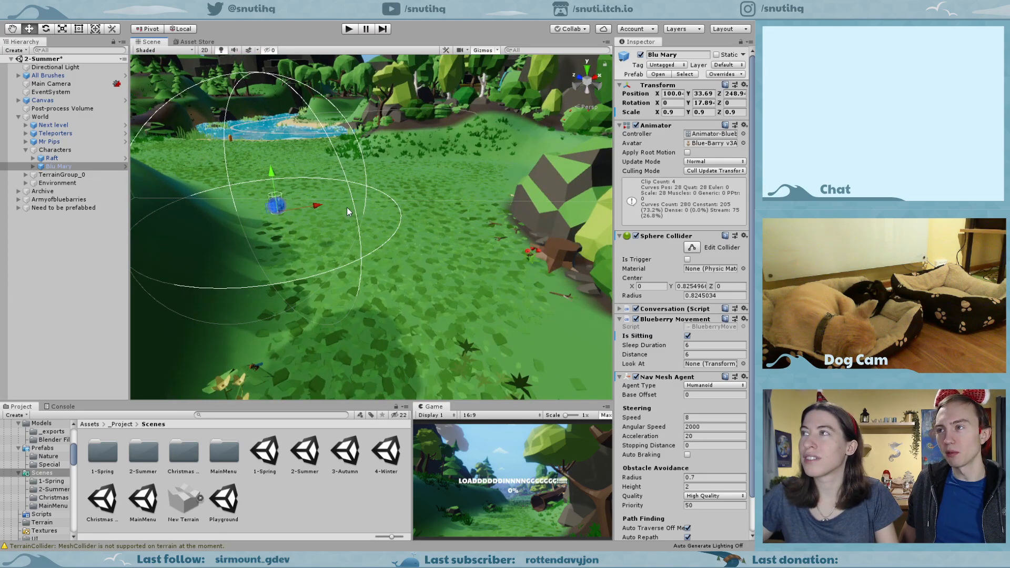
{"action": "middle_click_drag", "start_coordinate": [347, 212], "coordinate": [409, 218]}
{"action": "left_click_drag", "start_coordinate": [288, 202], "coordinate": [553, 277]}
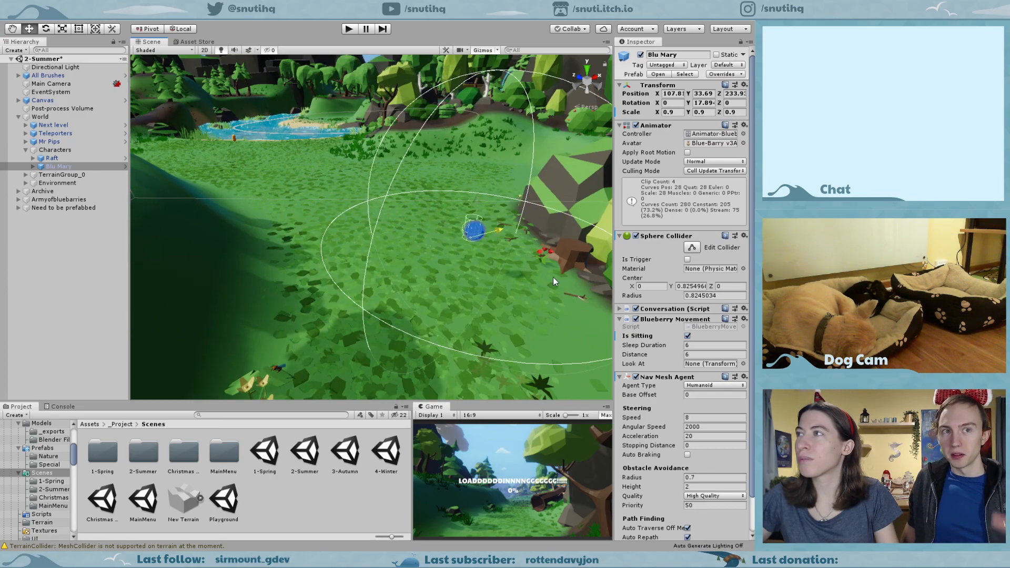
Rotate Blu Mary to about 27.5° on X and 288° on Y, and check it in a short play test.
{"action": "key", "text": "e"}
{"action": "left_click_drag", "start_coordinate": [490, 254], "coordinate": [310, 203]}
{"action": "left_click_drag", "start_coordinate": [440, 251], "coordinate": [418, 239]}
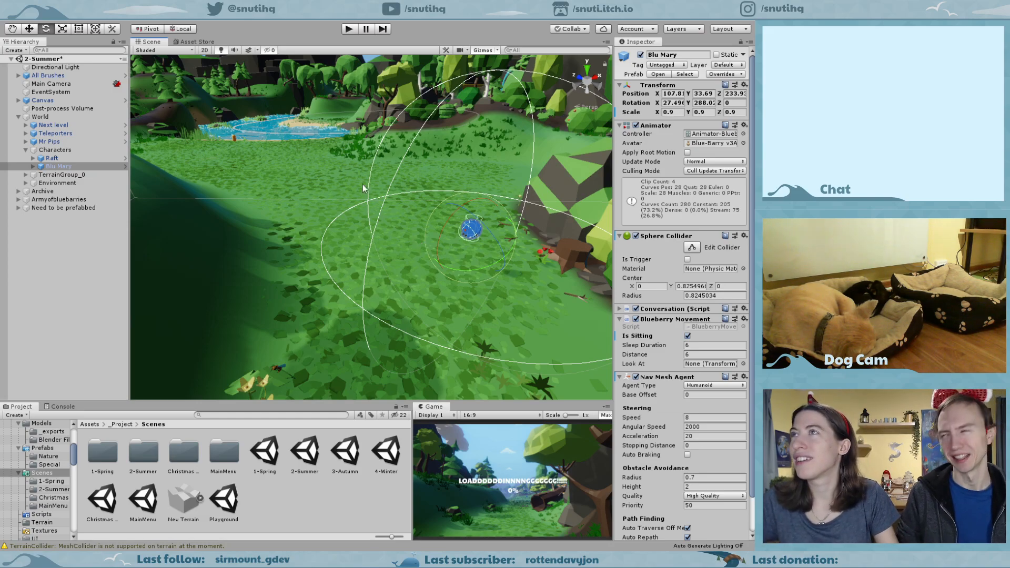
{"action": "left_click", "coordinate": [349, 29]}
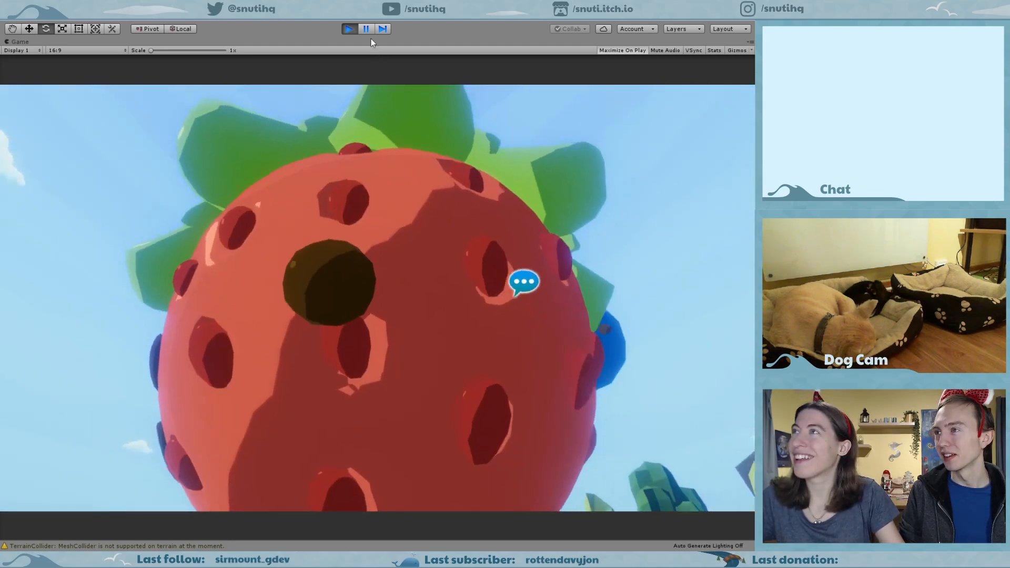
{"action": "left_click", "coordinate": [349, 29]}
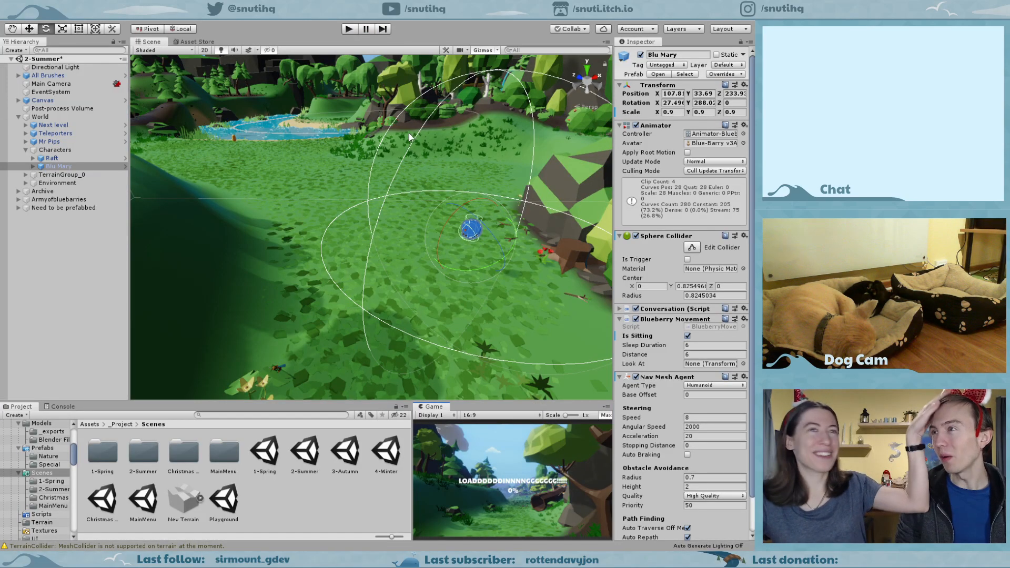
Seat Blu Mary on top of the tree stump beside the rock, at about X 117, Y 31.6, Z 228.
{"action": "middle_click_drag", "start_coordinate": [431, 124], "coordinate": [410, 99]}
{"action": "right_click_drag", "start_coordinate": [410, 99], "coordinate": [476, 39]}
{"action": "middle_click_drag", "start_coordinate": [394, 253], "coordinate": [427, 164]}
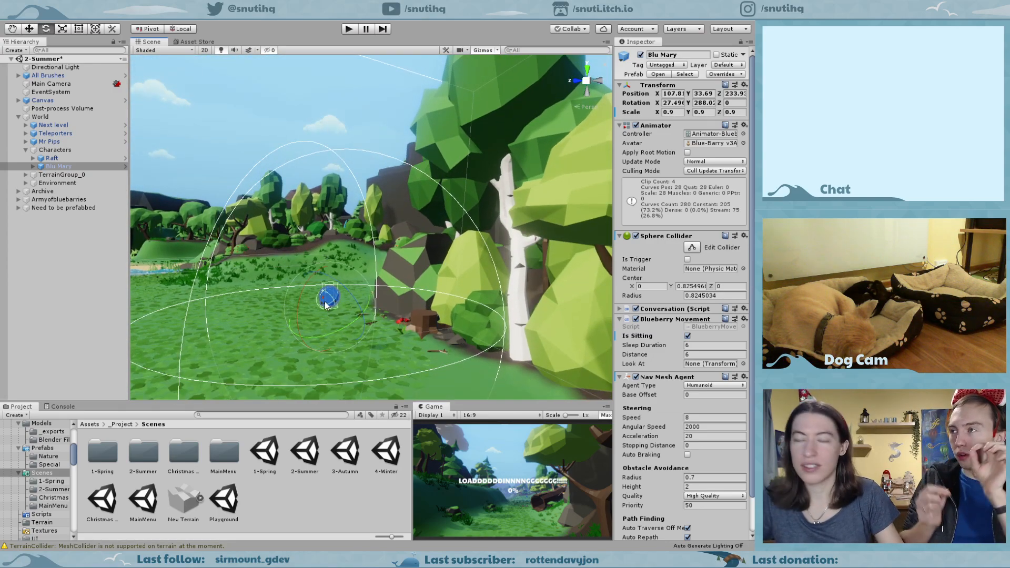
{"action": "key", "text": "w"}
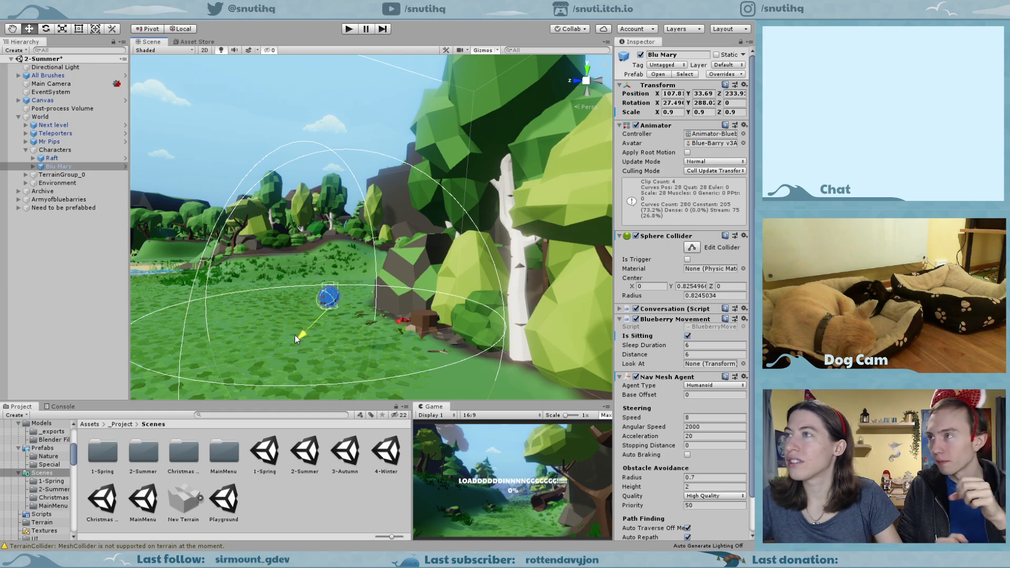
{"action": "left_click_drag", "start_coordinate": [292, 336], "coordinate": [359, 286]}
{"action": "left_click_drag", "start_coordinate": [366, 217], "coordinate": [390, 273]}
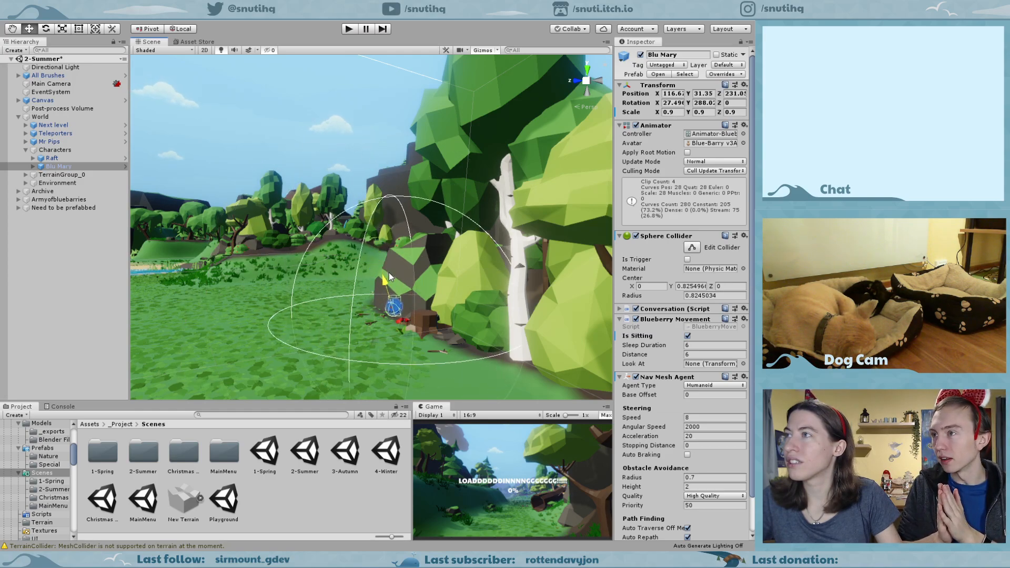
{"action": "left_click_drag", "start_coordinate": [370, 308], "coordinate": [410, 290]}
{"action": "left_click_drag", "start_coordinate": [408, 324], "coordinate": [423, 278]}
{"action": "key", "text": "f"}
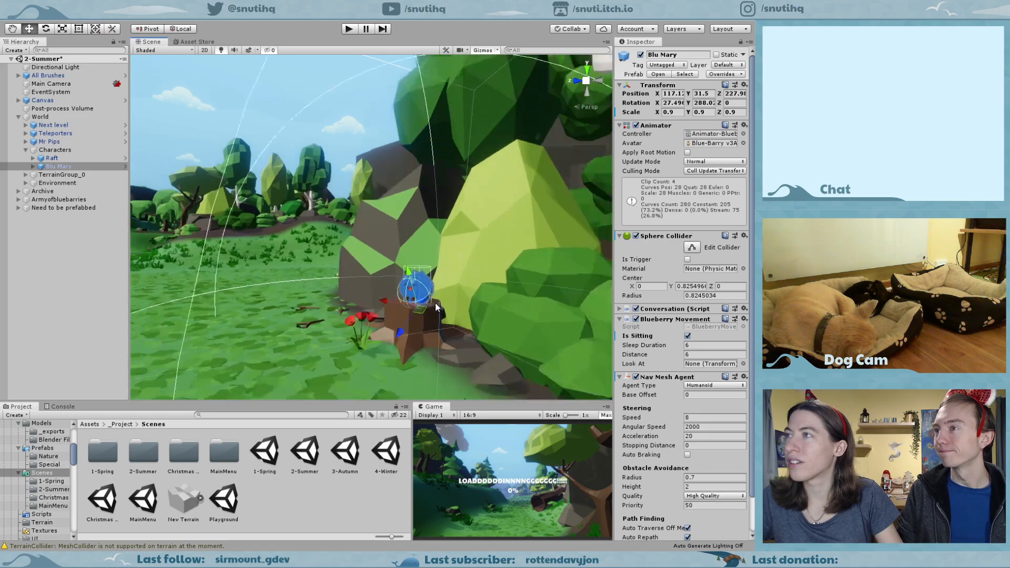
{"action": "left_click_drag", "start_coordinate": [376, 235], "coordinate": [372, 229]}
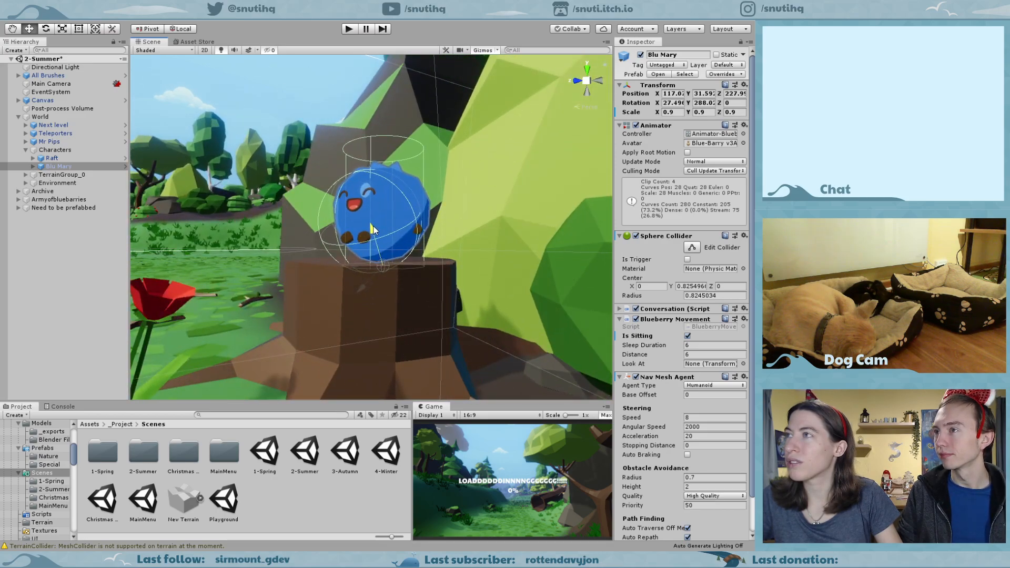
Play-test the scene by walking Mr. Pips past the hollow log to Blu Mary on the stump, and end the test.
{"action": "left_click", "coordinate": [354, 29]}
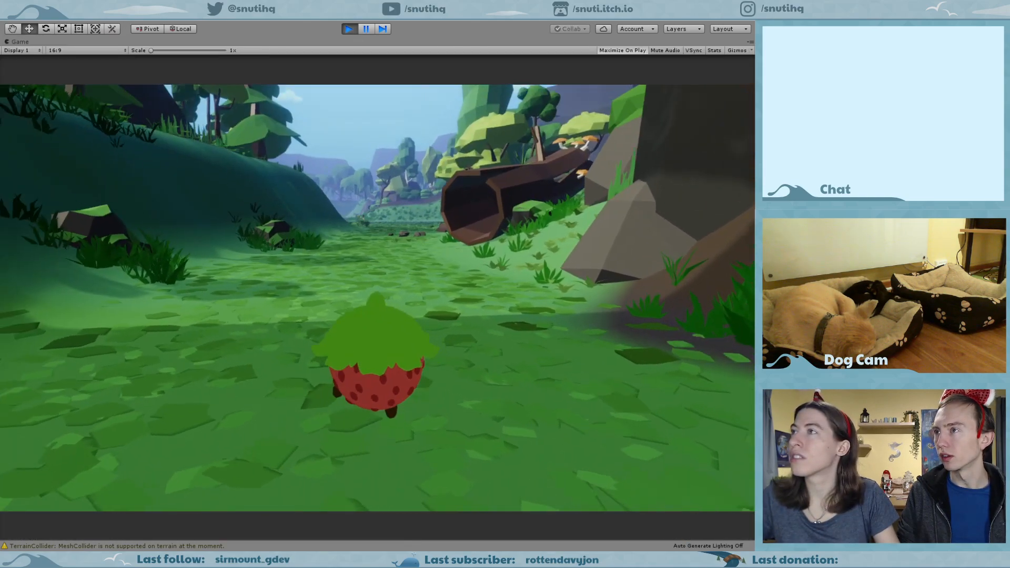
{"action": "key", "text": "w"}
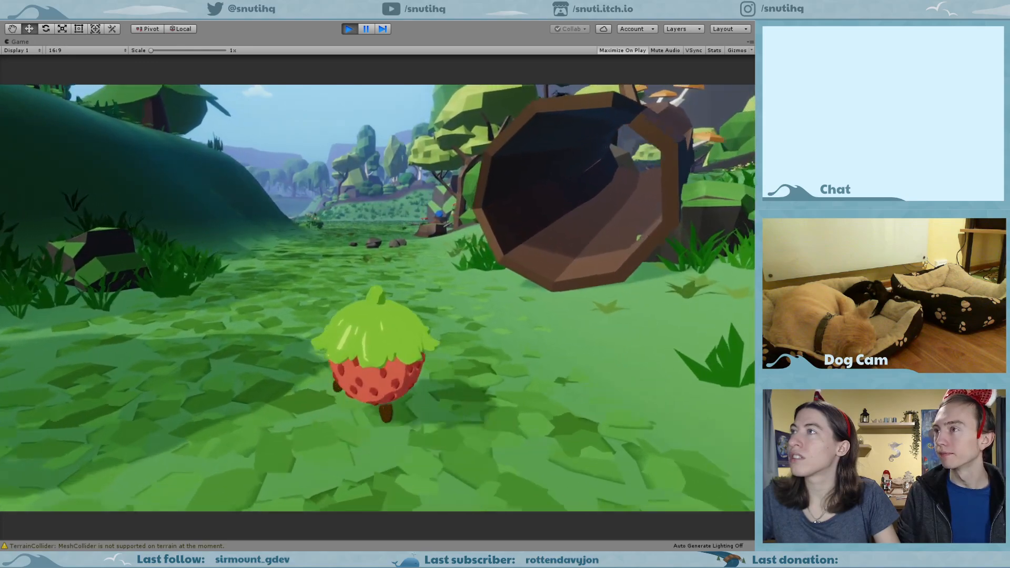
{"action": "key", "text": "w"}
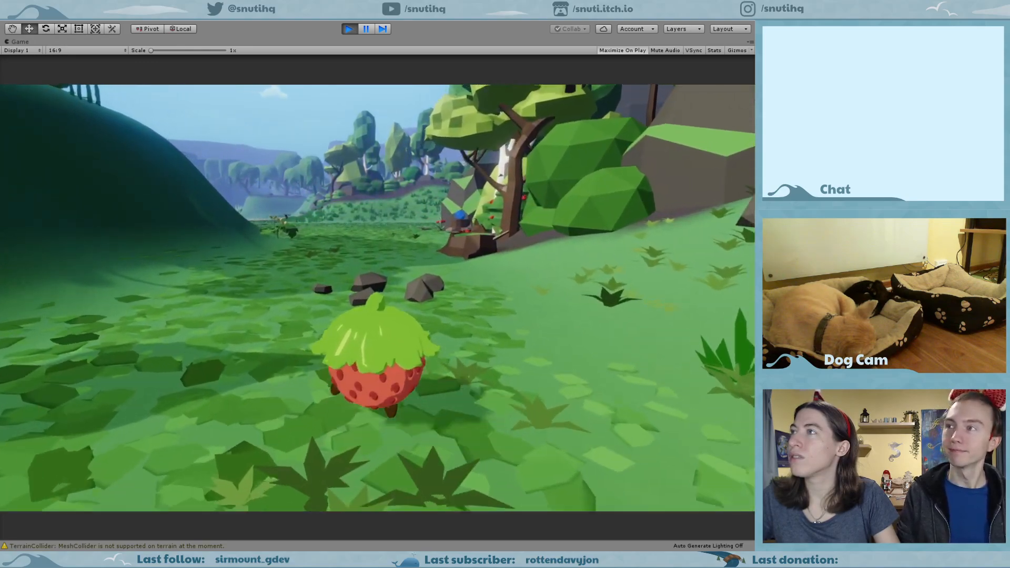
{"action": "key", "text": "w"}
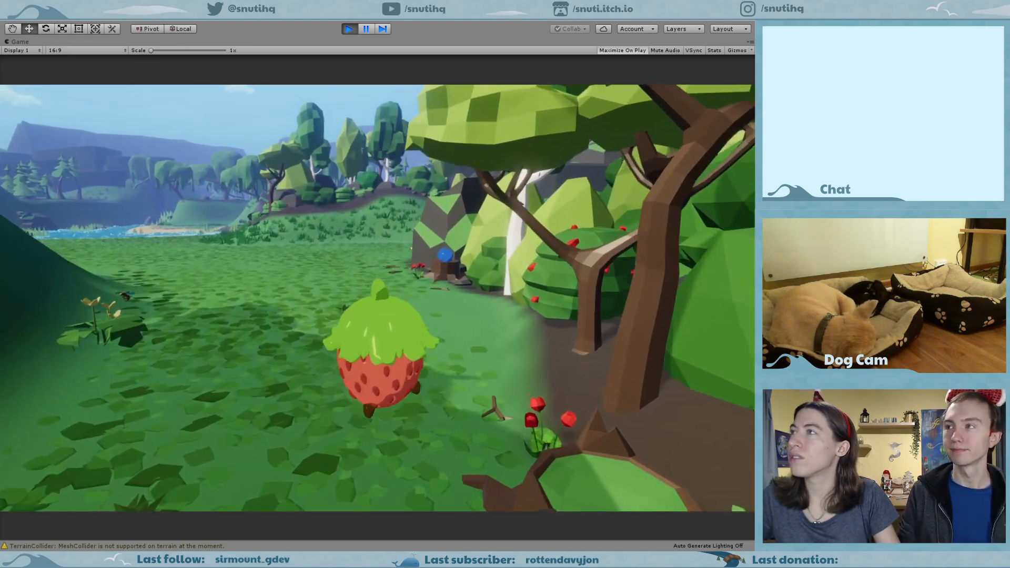
{"action": "key", "text": "w"}
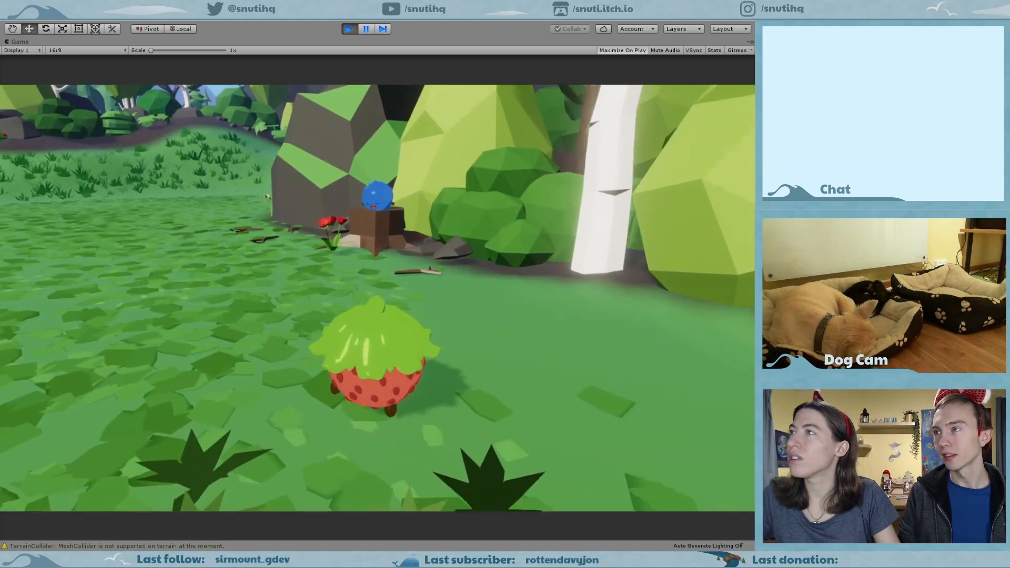
{"action": "key", "text": "w"}
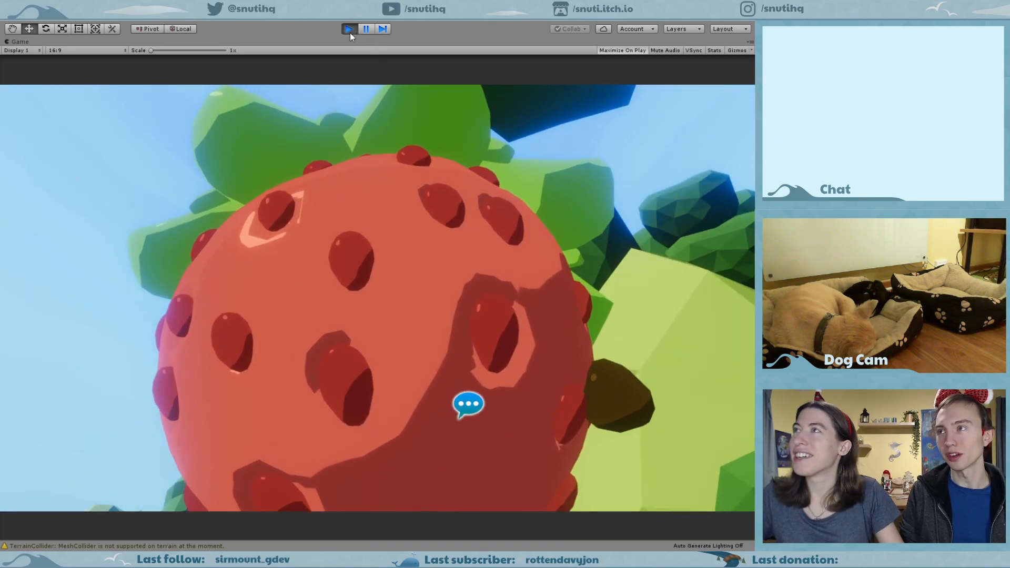
{"action": "left_click", "coordinate": [349, 28]}
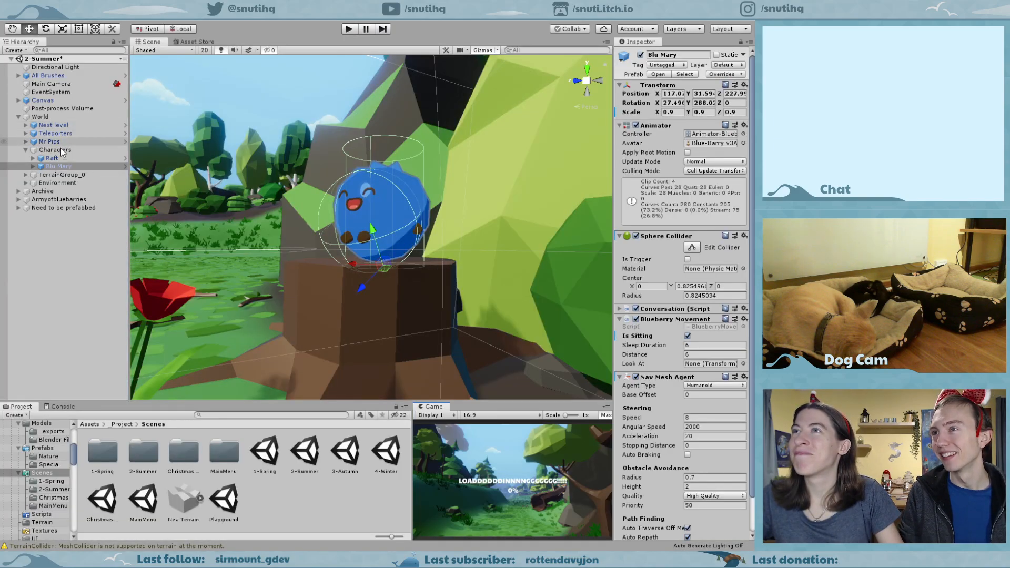
Set Blu Mary's X rotation to 0.
{"action": "key", "text": "e"}
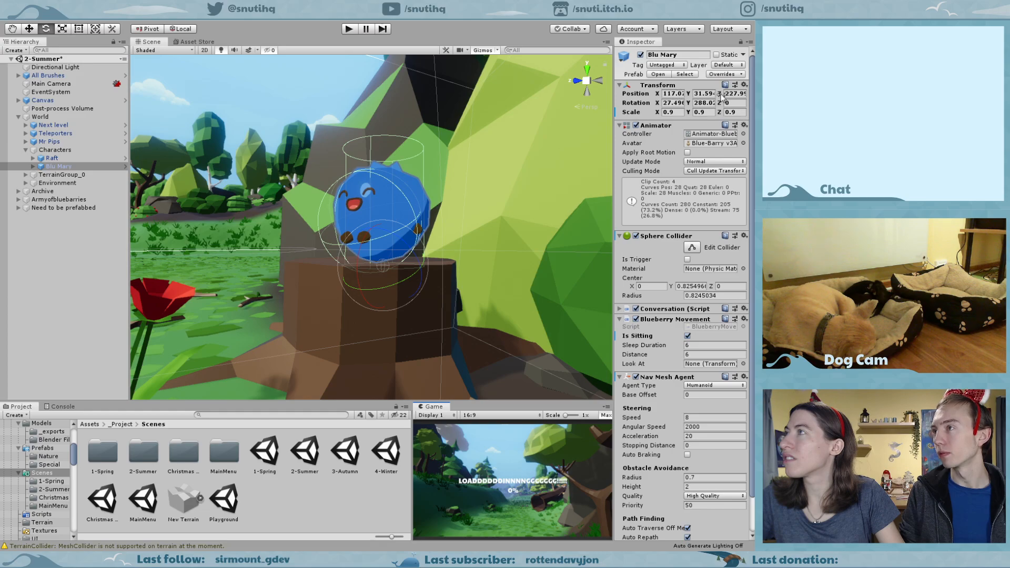
{"action": "double_click", "coordinate": [671, 104]}
{"action": "type", "text": "96"}
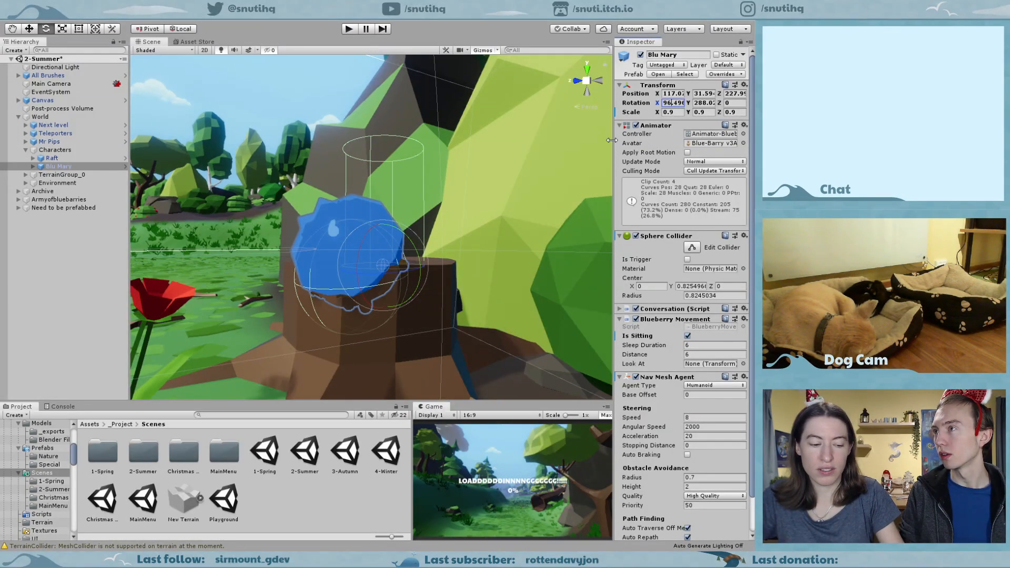
{"action": "key", "text": "ctrl+a"}
{"action": "type", "text": "2"}
{"action": "key", "text": "BackSpace"}
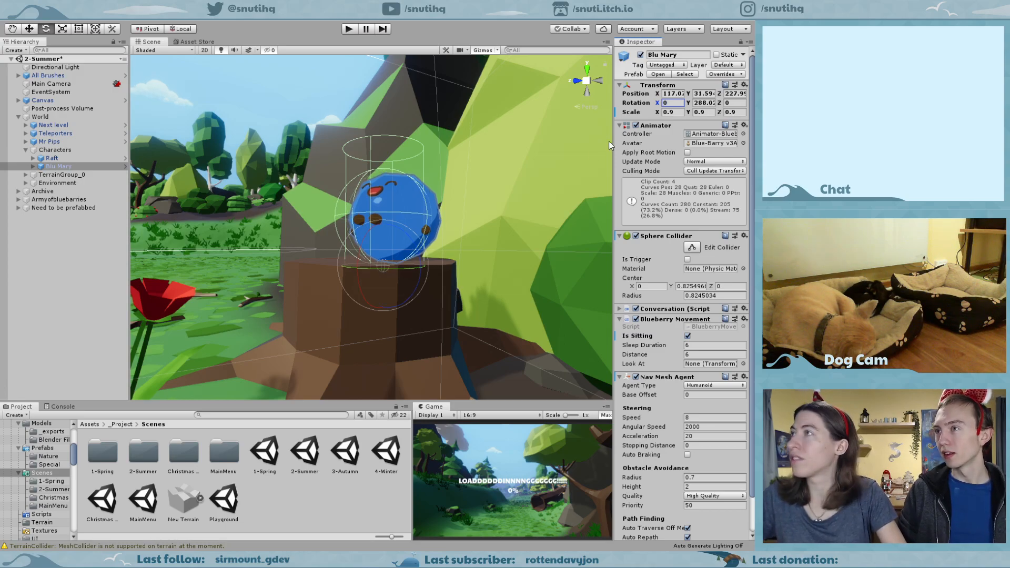
Start a new play test and walk Mr. Pips through the valley right up to Blu Mary's stump.
{"action": "left_click", "coordinate": [350, 29]}
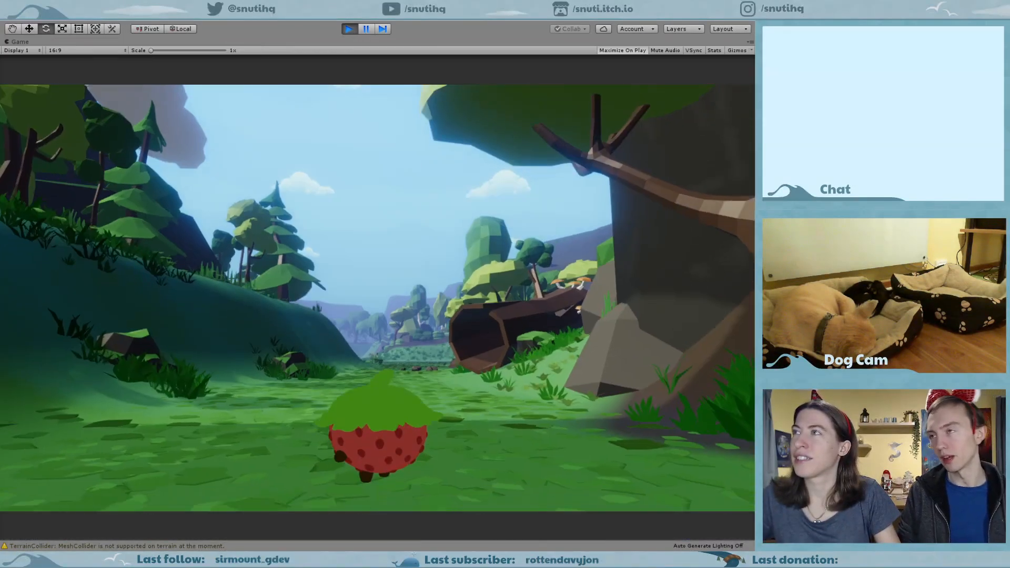
{"action": "key", "text": "w"}
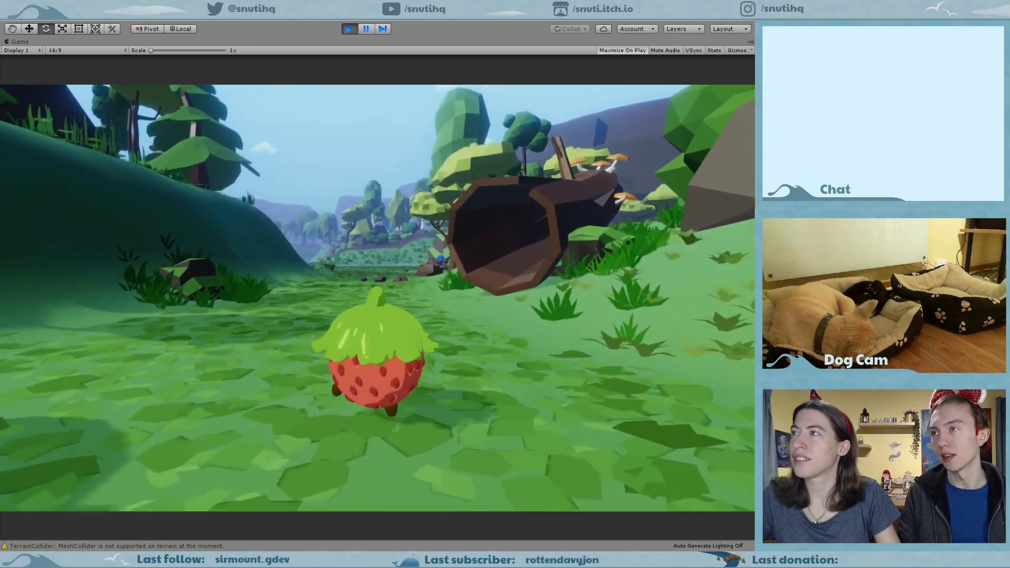
{"action": "key", "text": "w"}
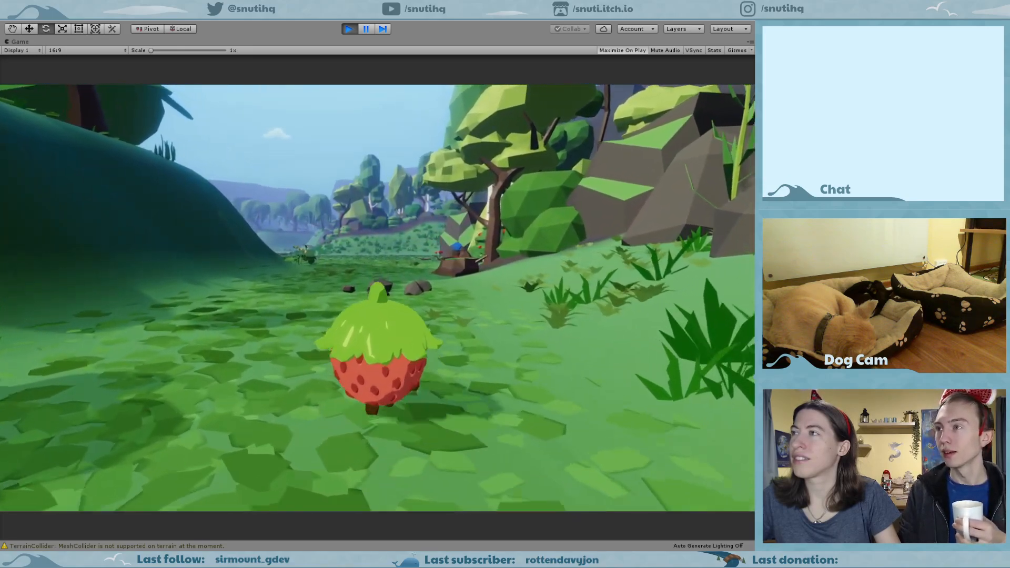
{"action": "key", "text": "w"}
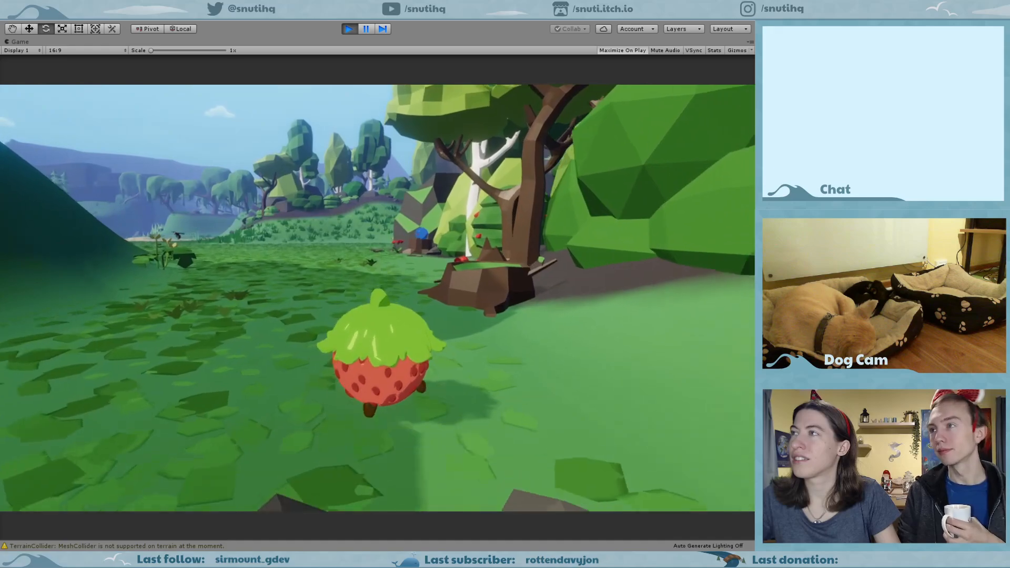
{"action": "key", "text": "w"}
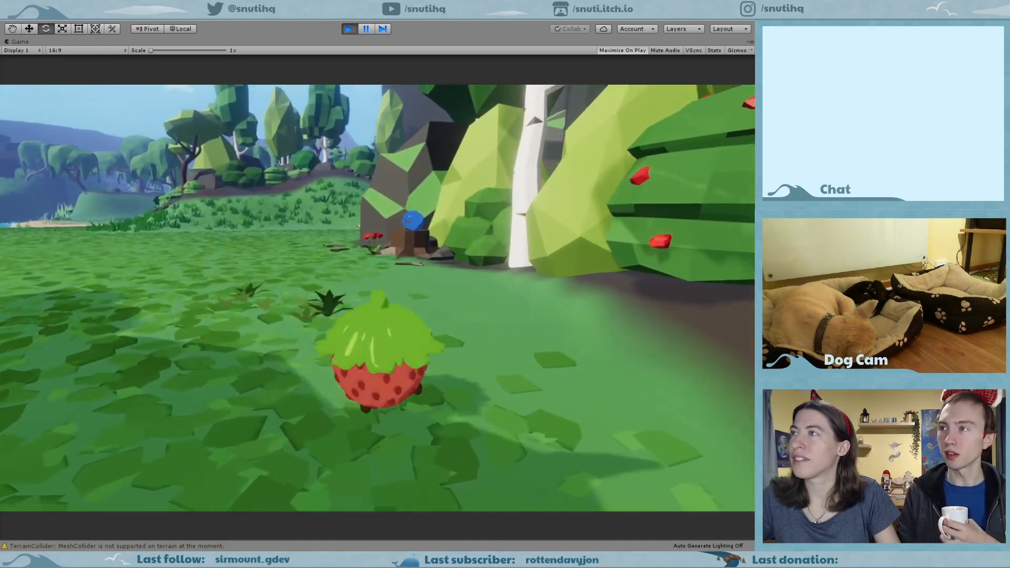
{"action": "key", "text": "w"}
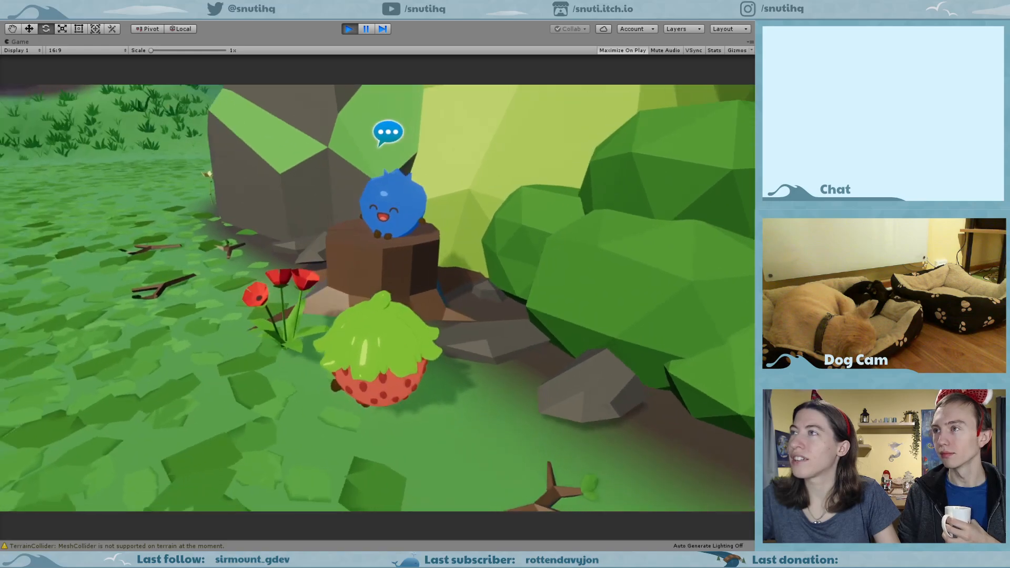
Walk Mr. Pips a little further at Blu Mary's stump and end the play test.
{"action": "key", "text": "w"}
{"action": "key", "text": "Escape"}
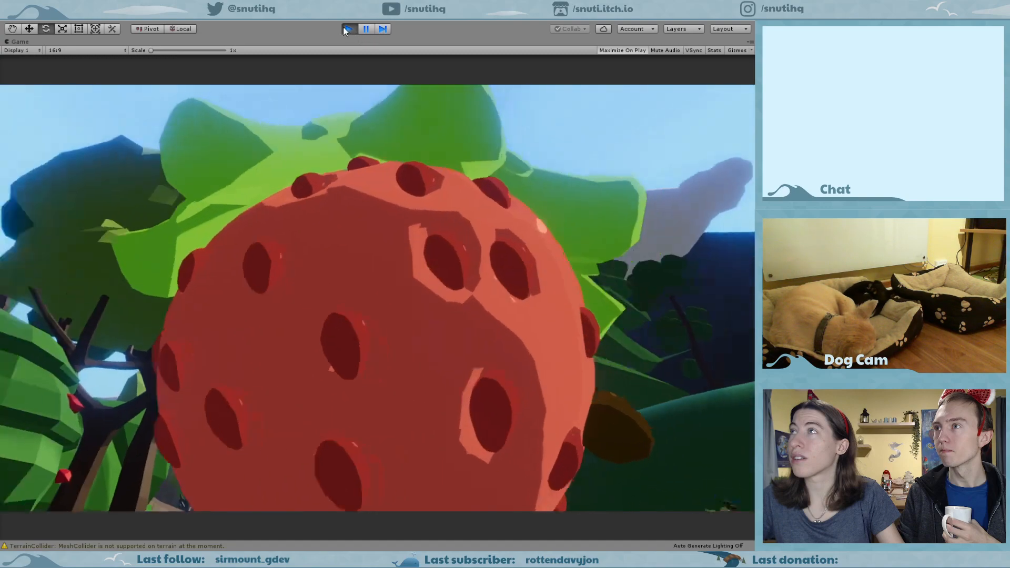
{"action": "left_click", "coordinate": [349, 28]}
Examine the meadow around Blu Mary's stump and the extent of her movement range sphere in the scene.
{"action": "scroll", "coordinate": [425, 235], "scroll_direction": "down", "scroll_amount": 3}
{"action": "middle_click_drag", "start_coordinate": [442, 253], "coordinate": [460, 320]}
{"action": "scroll", "coordinate": [460, 320], "scroll_direction": "down", "scroll_amount": 5}
{"action": "middle_click_drag", "start_coordinate": [298, 265], "coordinate": [458, 304]}
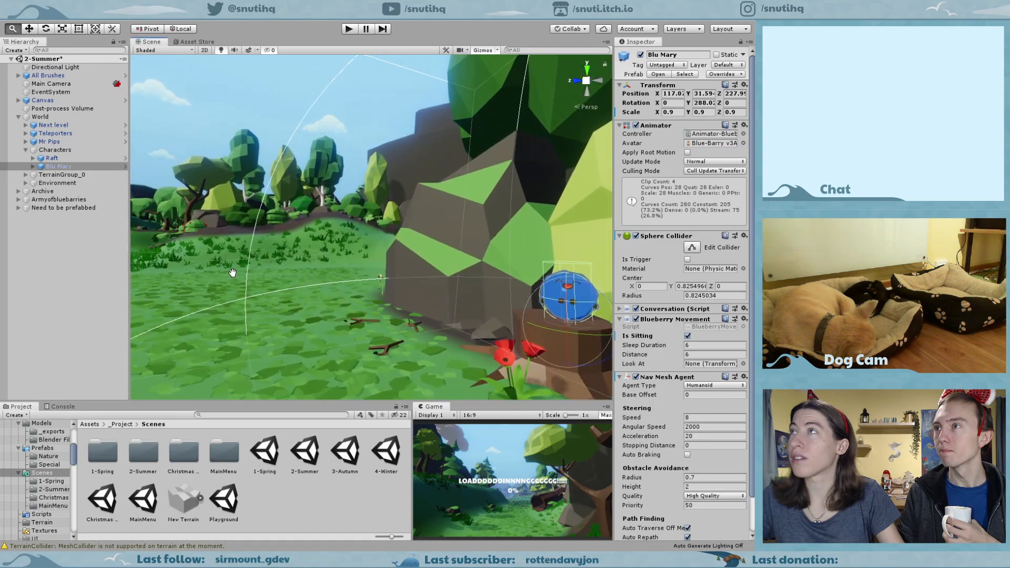
{"action": "middle_click_drag", "start_coordinate": [228, 273], "coordinate": [481, 295]}
{"action": "middle_click_drag", "start_coordinate": [256, 281], "coordinate": [456, 283]}
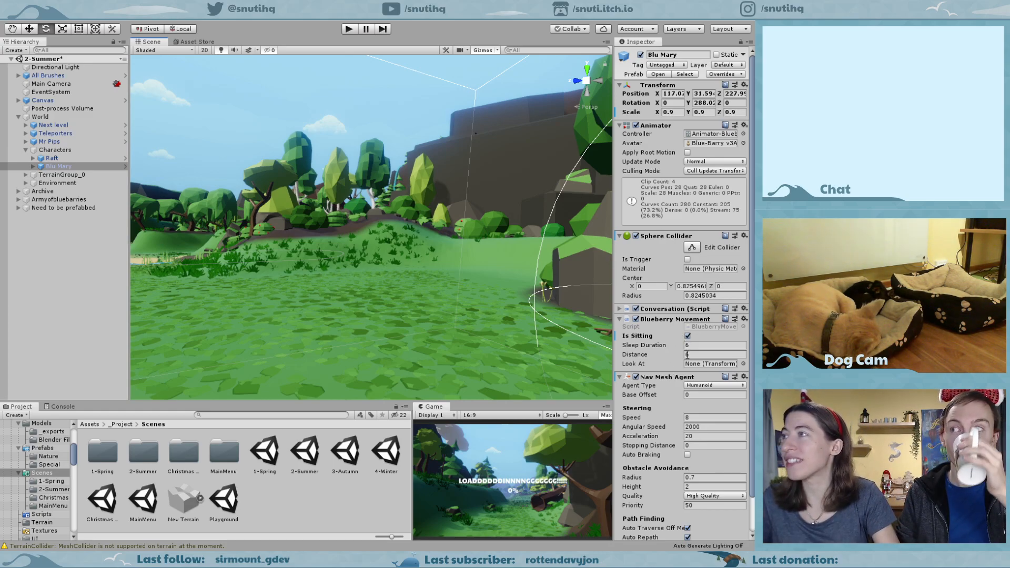
{"action": "scroll", "coordinate": [345, 256], "scroll_direction": "down", "scroll_amount": 5}
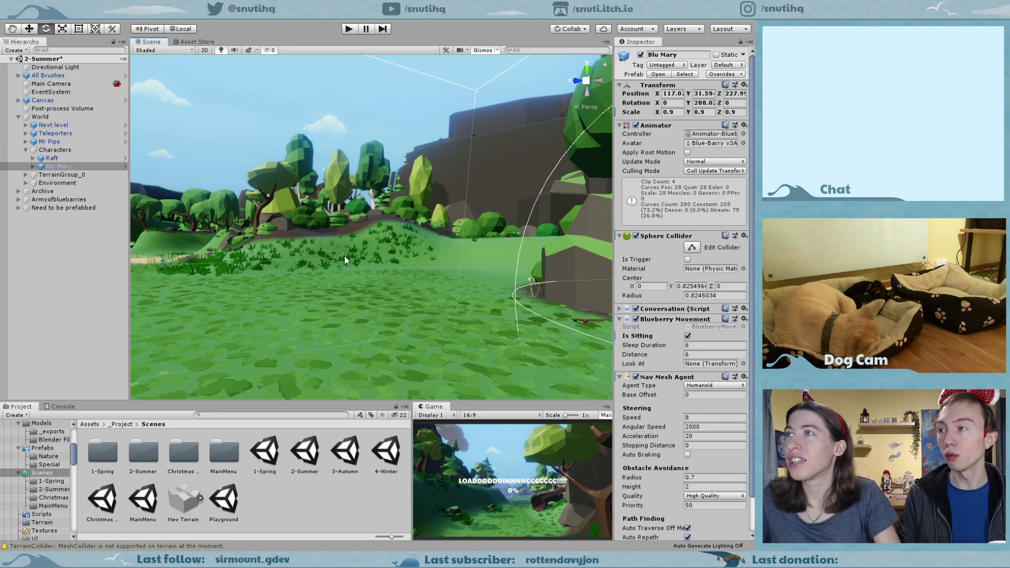
{"action": "middle_click_drag", "start_coordinate": [371, 254], "coordinate": [264, 304]}
{"action": "scroll", "coordinate": [263, 303], "scroll_direction": "down", "scroll_amount": 2}
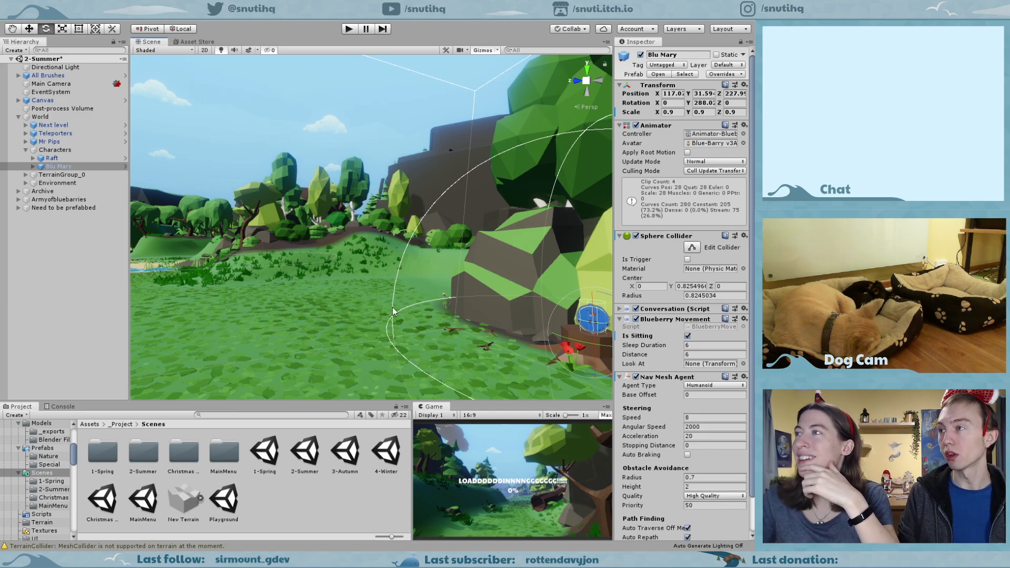
Open Blu Mary's Blueberry Movement script in Visual Studio and search it for "sitting", down to the animator updates in Update().
{"action": "double_click", "coordinate": [712, 325]}
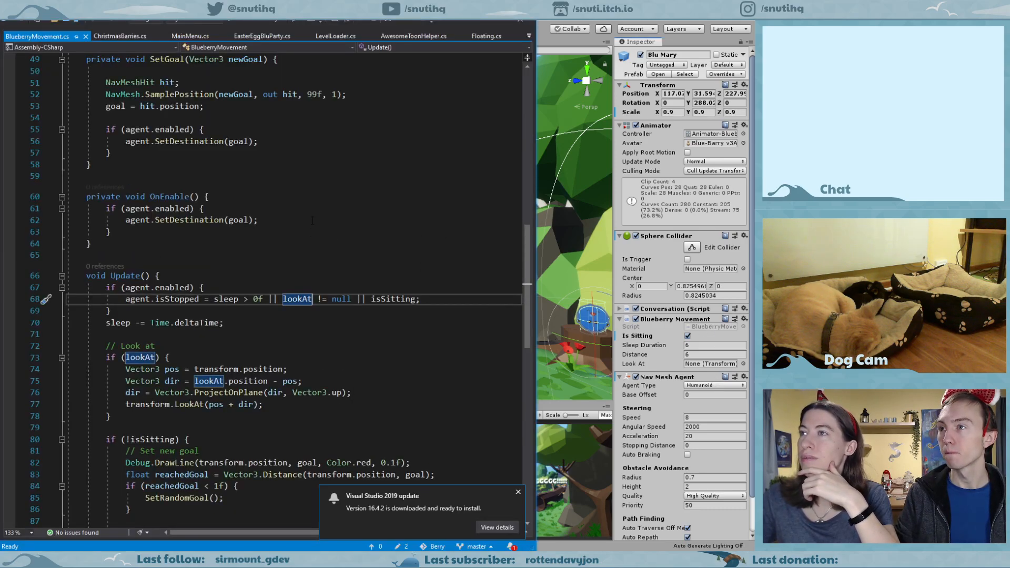
{"action": "left_click", "coordinate": [300, 274]}
{"action": "key", "text": "ctrl+f"}
{"action": "type", "text": "sitting"}
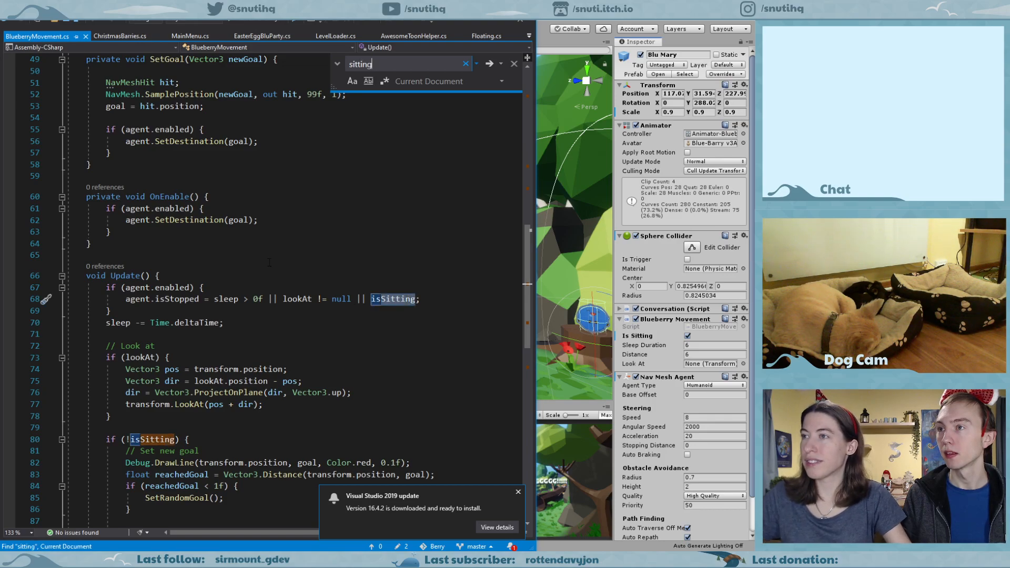
{"action": "scroll", "coordinate": [270, 261], "scroll_direction": "down", "scroll_amount": 4}
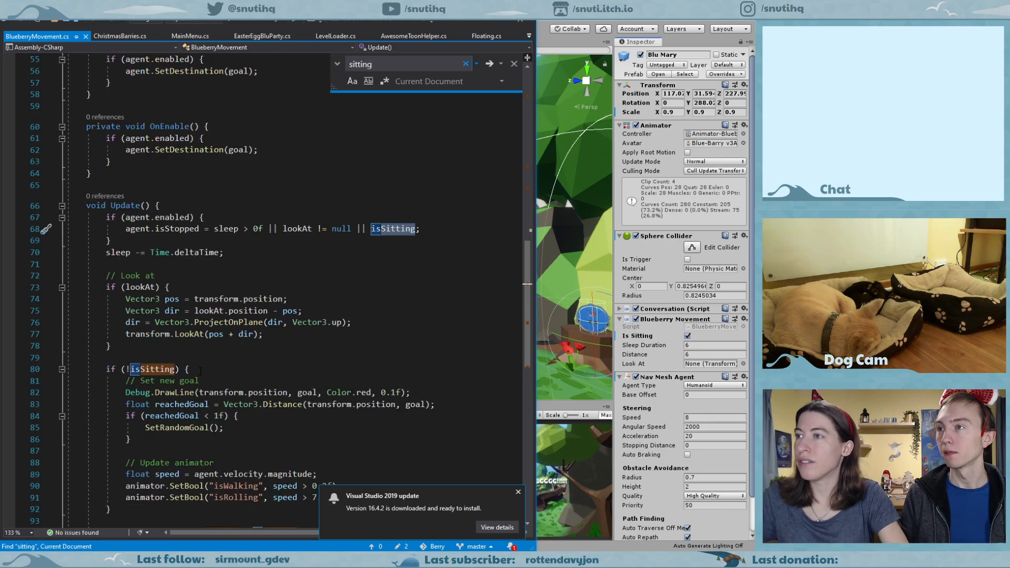
{"action": "scroll", "coordinate": [290, 401], "scroll_direction": "down", "scroll_amount": 1}
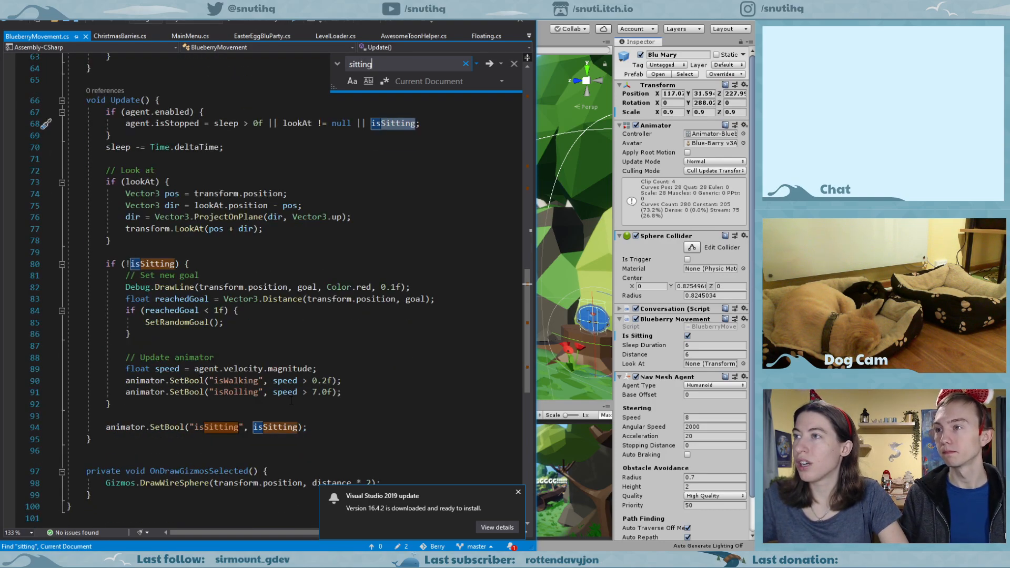
{"action": "double_click", "coordinate": [241, 381]}
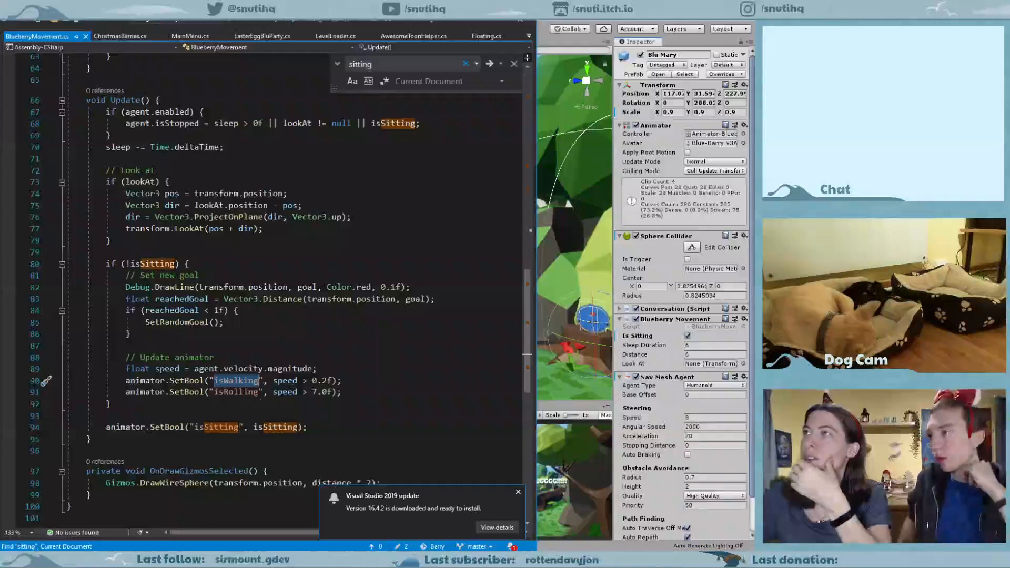
Examine how isSitting is used throughout the script, from Start() and FixedGoal() to the final animator.SetBool line in Update().
{"action": "scroll", "coordinate": [281, 407], "scroll_direction": "up", "scroll_amount": 5}
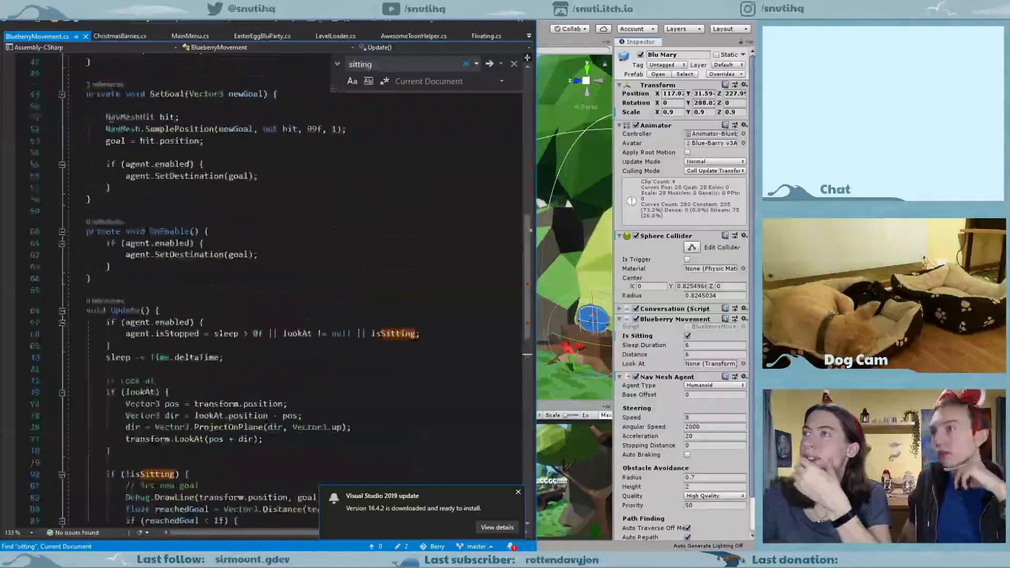
{"action": "scroll", "coordinate": [281, 406], "scroll_direction": "up", "scroll_amount": 7}
{"action": "scroll", "coordinate": [281, 406], "scroll_direction": "up", "scroll_amount": 4}
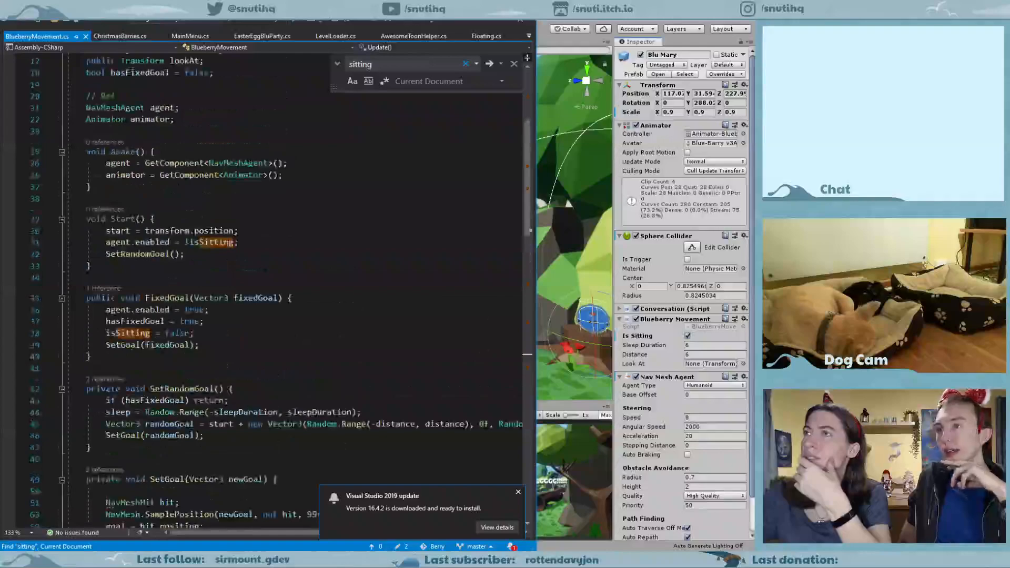
{"action": "scroll", "coordinate": [280, 407], "scroll_direction": "up", "scroll_amount": 3}
{"action": "scroll", "coordinate": [280, 406], "scroll_direction": "down", "scroll_amount": 3}
{"action": "scroll", "coordinate": [280, 406], "scroll_direction": "down", "scroll_amount": 17}
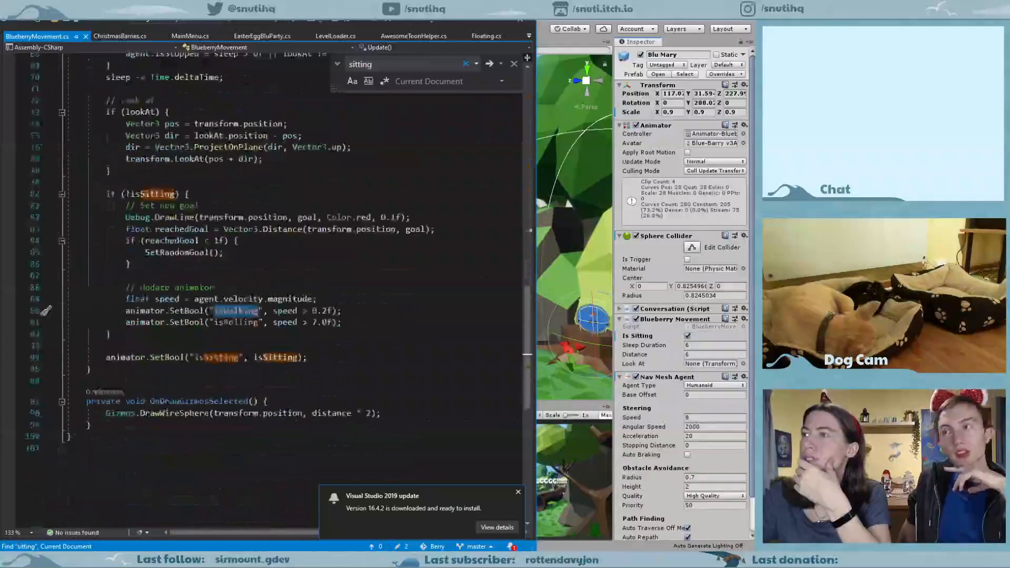
{"action": "left_click", "coordinate": [329, 357]}
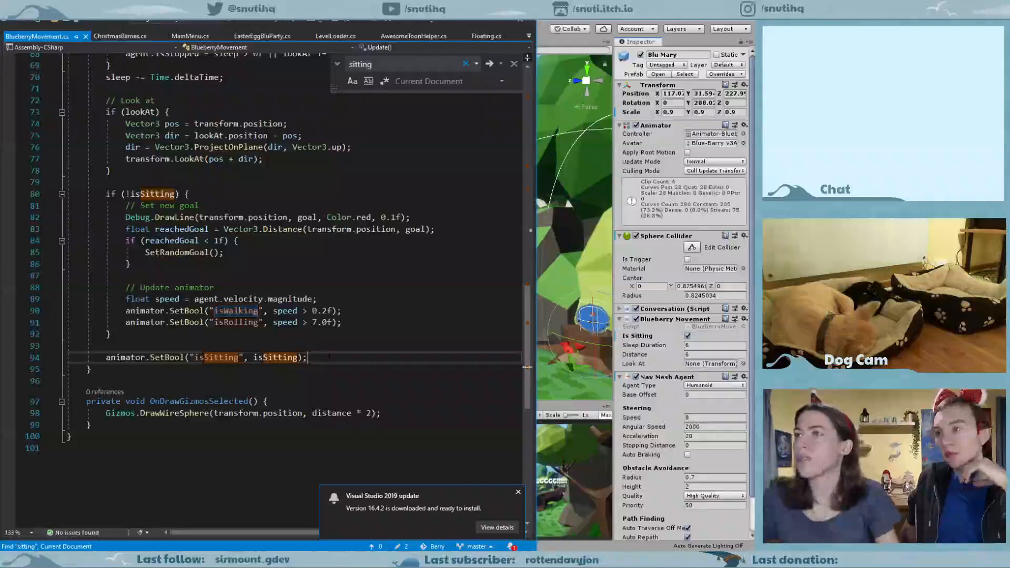
{"action": "left_click_drag", "start_coordinate": [329, 357], "coordinate": [106, 357]}
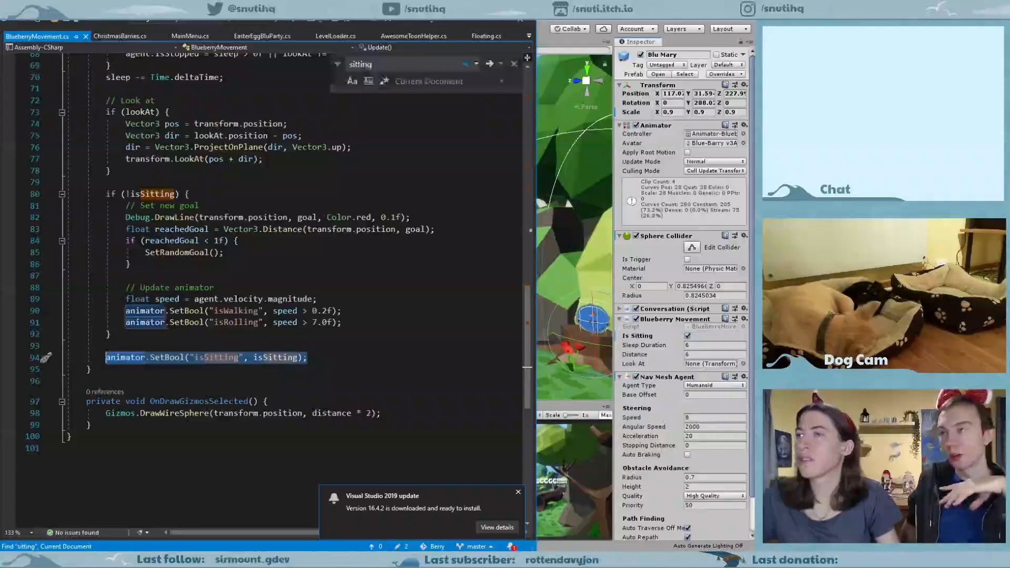
{"action": "left_click", "coordinate": [328, 358]}
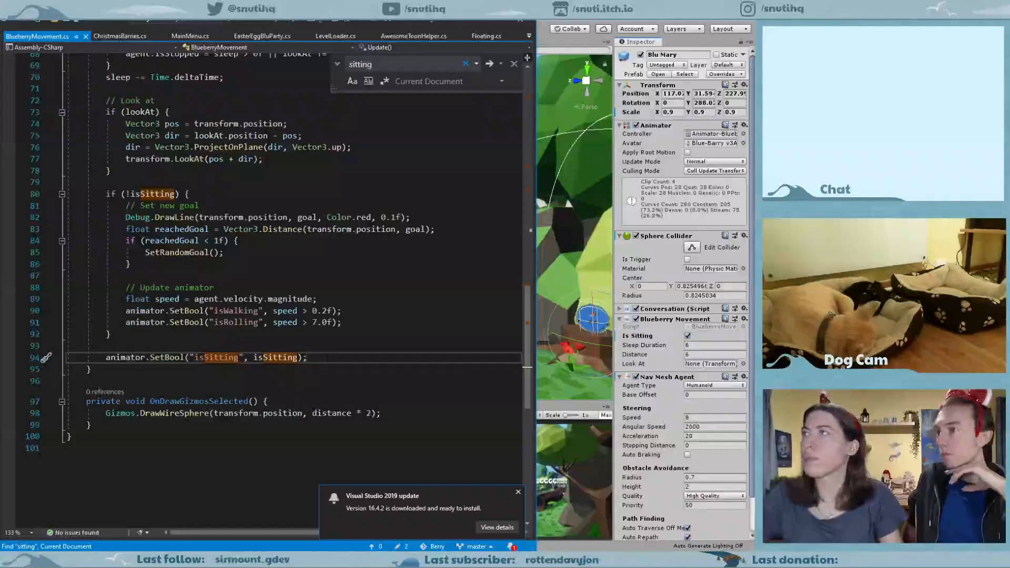
Find the isSitting declaration and add a serialized bool isStanding = false directly below it.
{"action": "key", "text": "ctrl+f"}
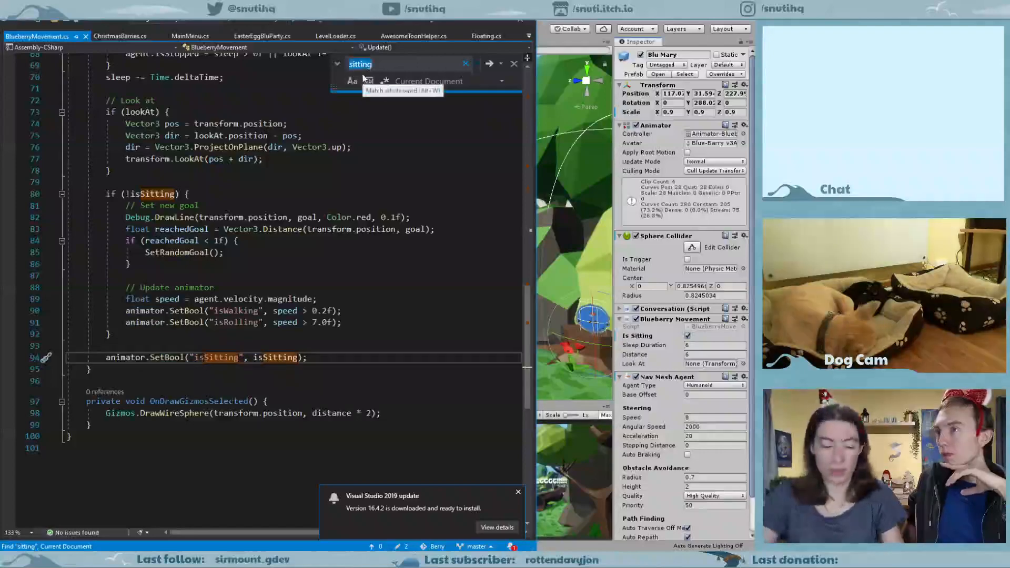
{"action": "type", "text": "isSitting"}
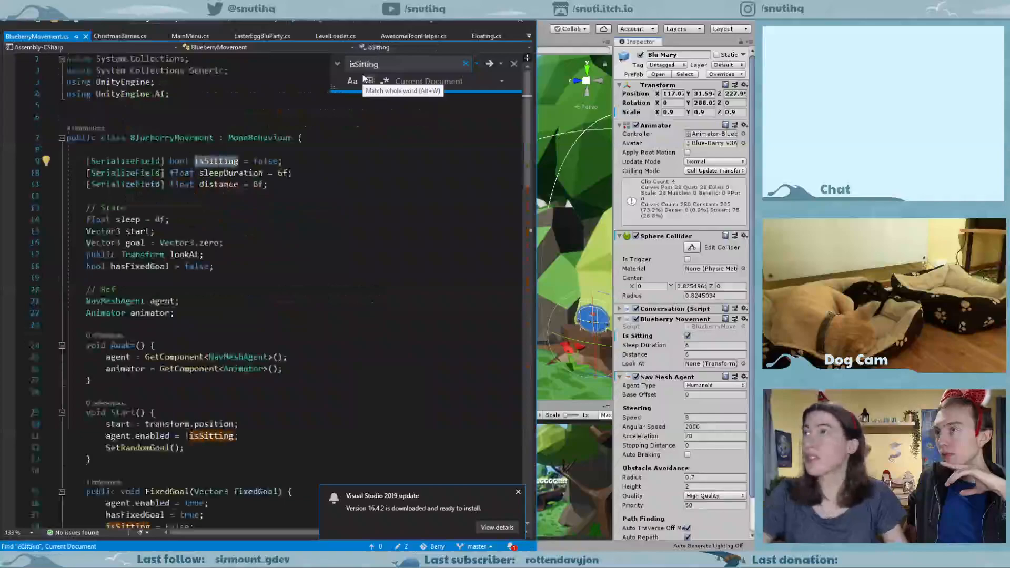
{"action": "left_click", "coordinate": [284, 161]}
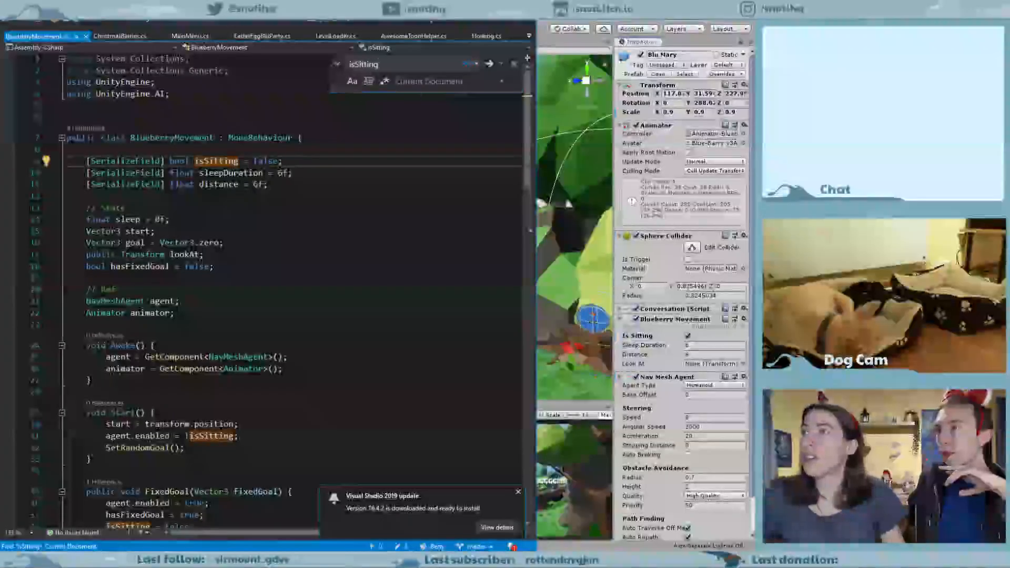
{"action": "key", "text": "shift+Home"}
{"action": "key", "text": "ctrl+c"}
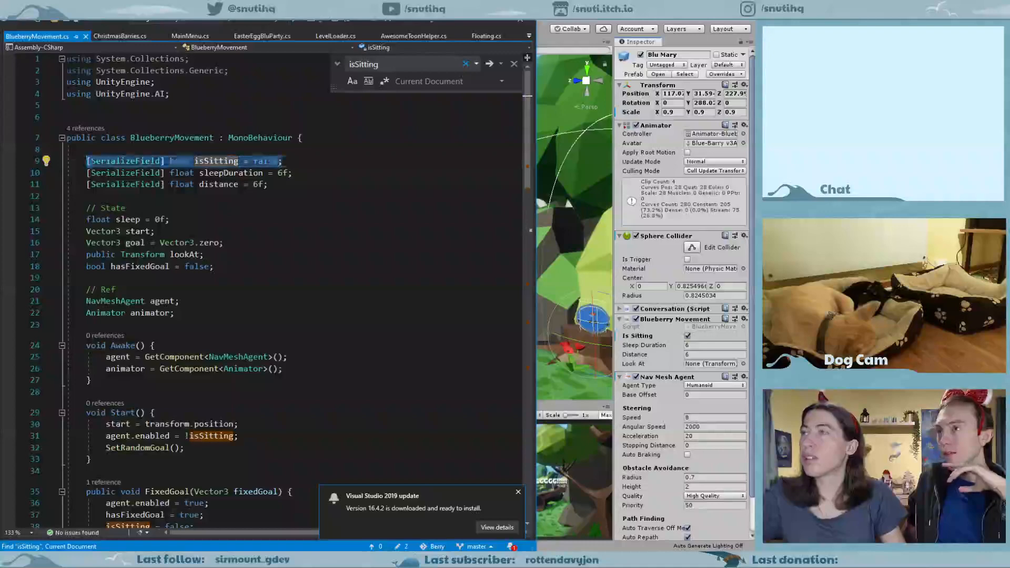
{"action": "key", "text": "End"}
{"action": "key", "text": "Return"}
{"action": "key", "text": "ctrl+v"}
{"action": "double_click", "coordinate": [212, 173]}
{"action": "type", "text": "isStanding"}
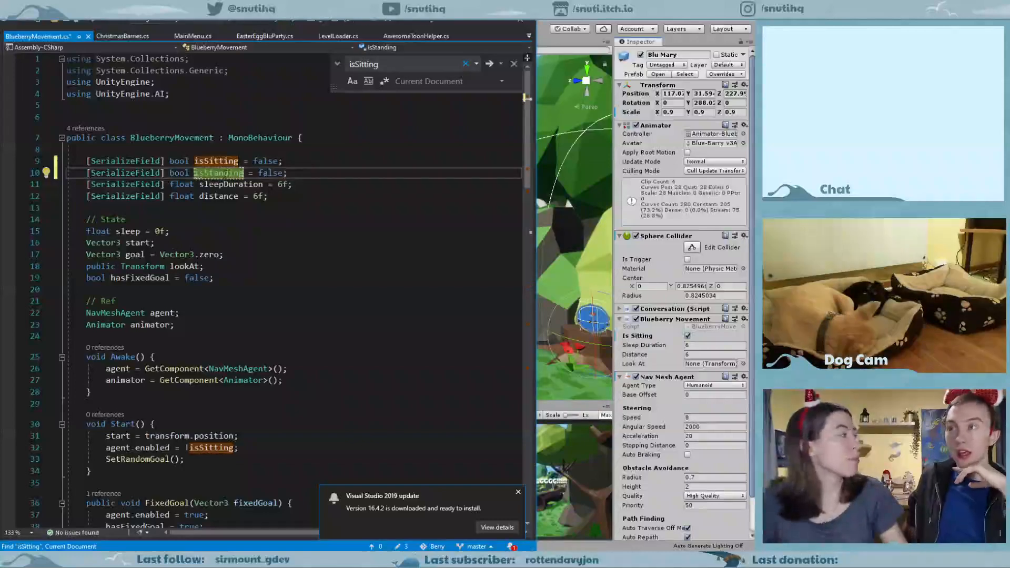
{"action": "key", "text": "End"}
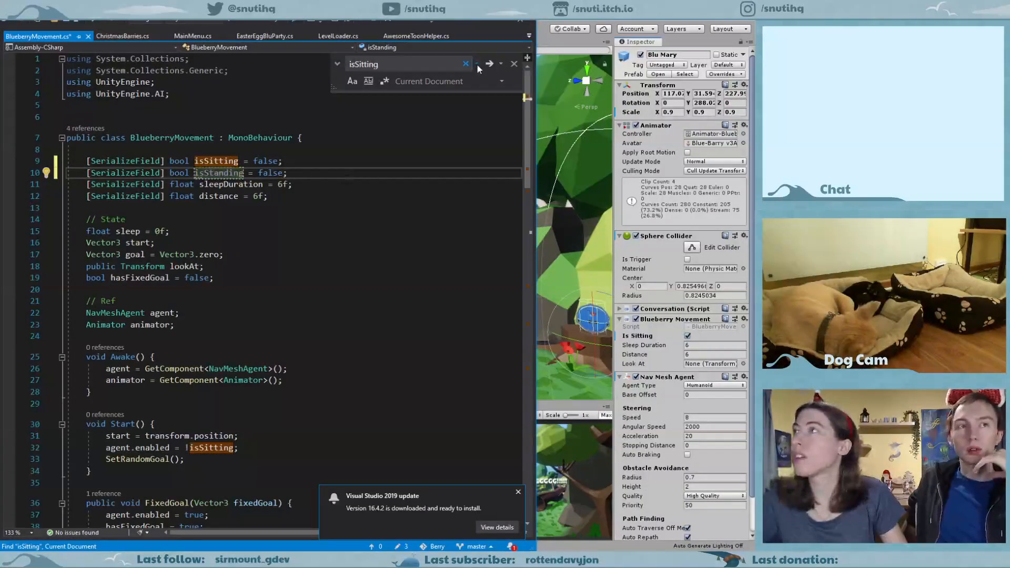
Extend the agent.enabled assignment in Start() to !isSitting || !isStanding.
{"action": "left_click", "coordinate": [491, 64]}
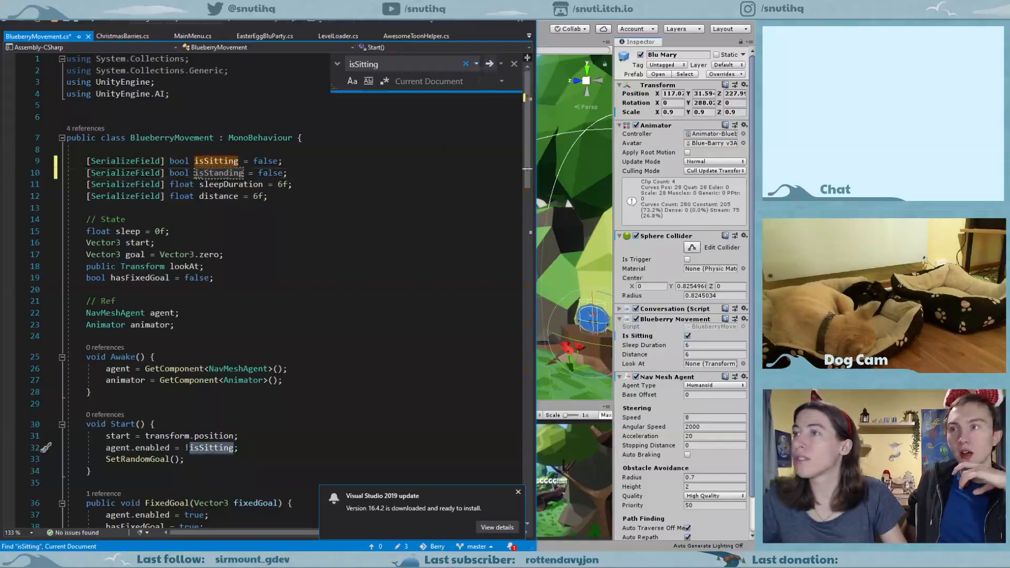
{"action": "left_click_drag", "start_coordinate": [239, 448], "coordinate": [106, 447]}
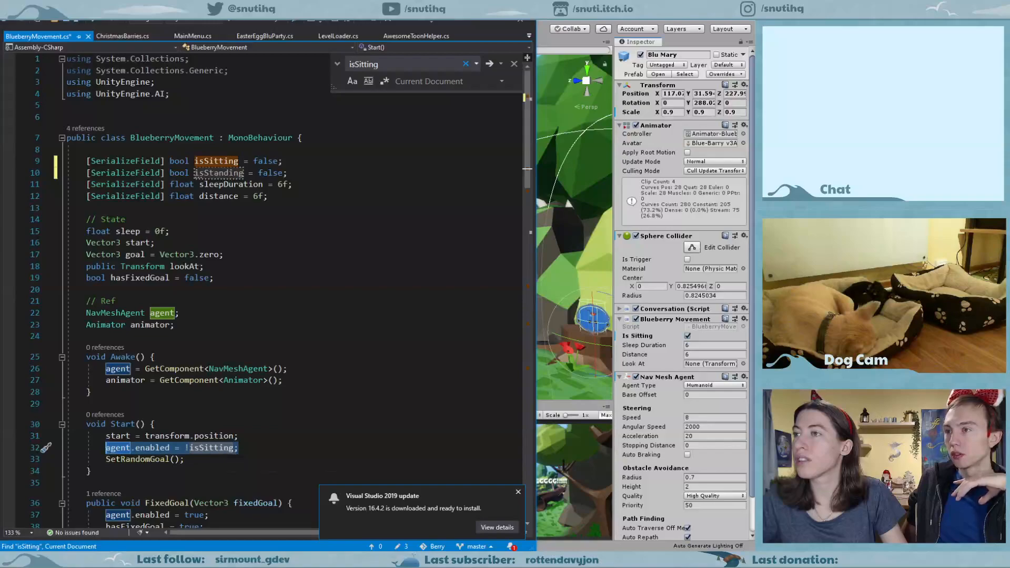
{"action": "left_click", "coordinate": [234, 449]}
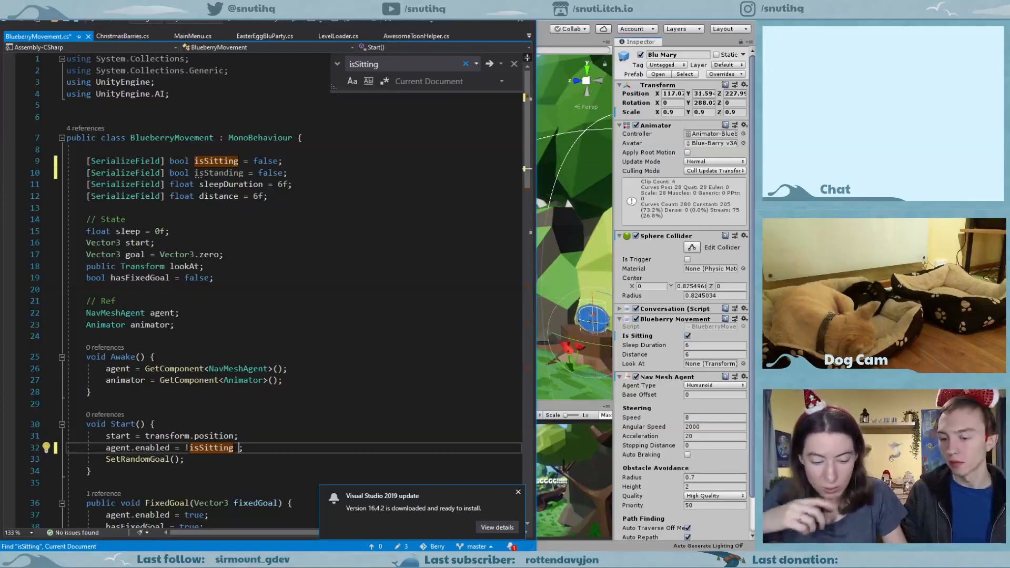
{"action": "type", "text": "||"}
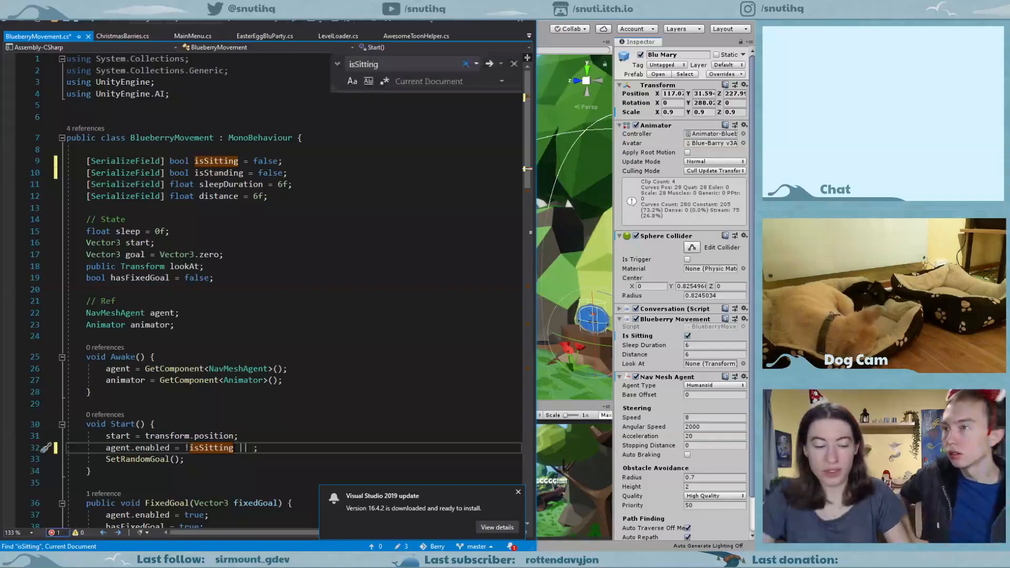
{"action": "type", "text": " !isStand"}
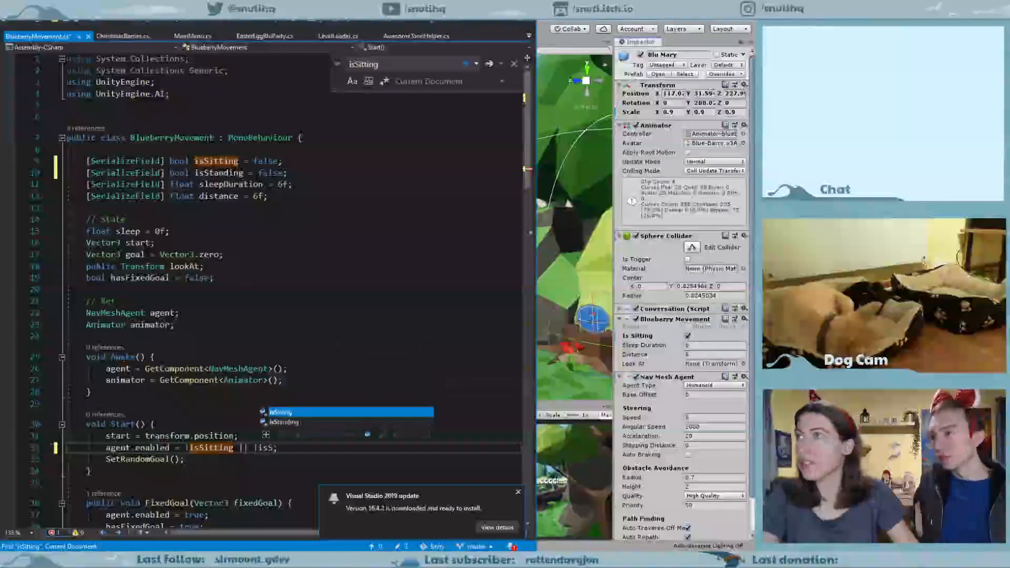
{"action": "type", "text": "ing"}
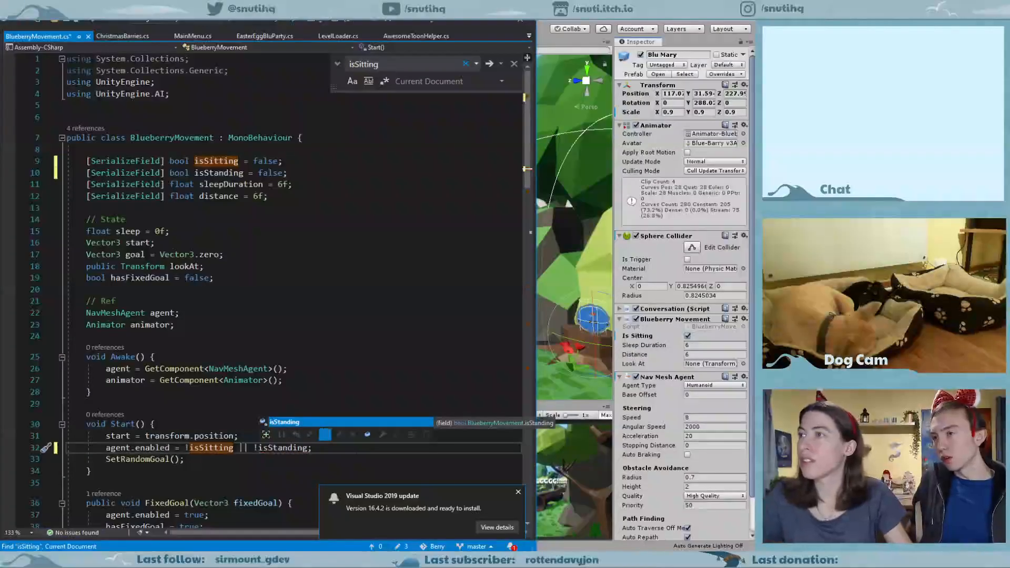
{"action": "key", "text": "End"}
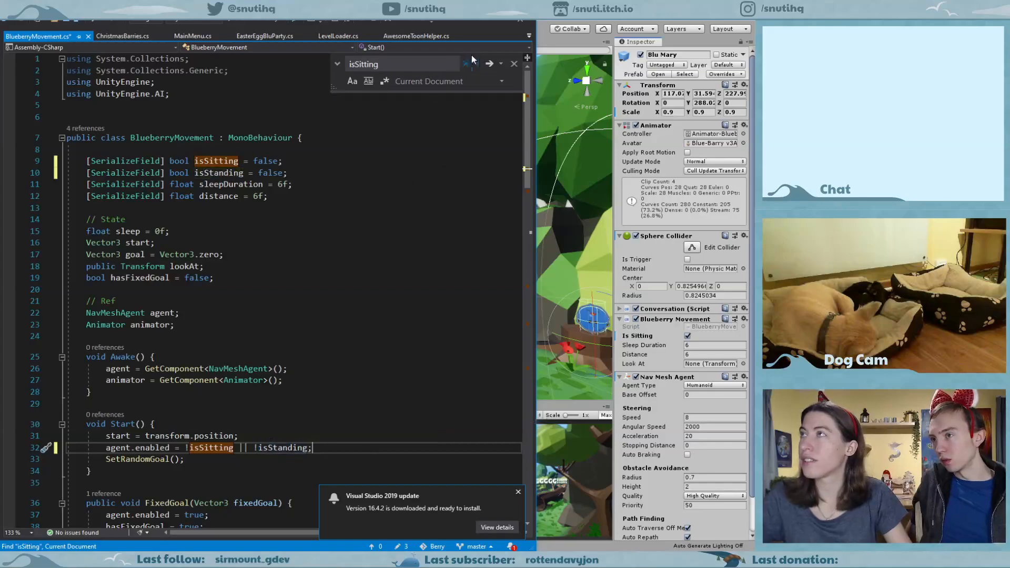
Add the line isStanding = false; below isSitting = false; in FixedGoal().
{"action": "left_click", "coordinate": [488, 64]}
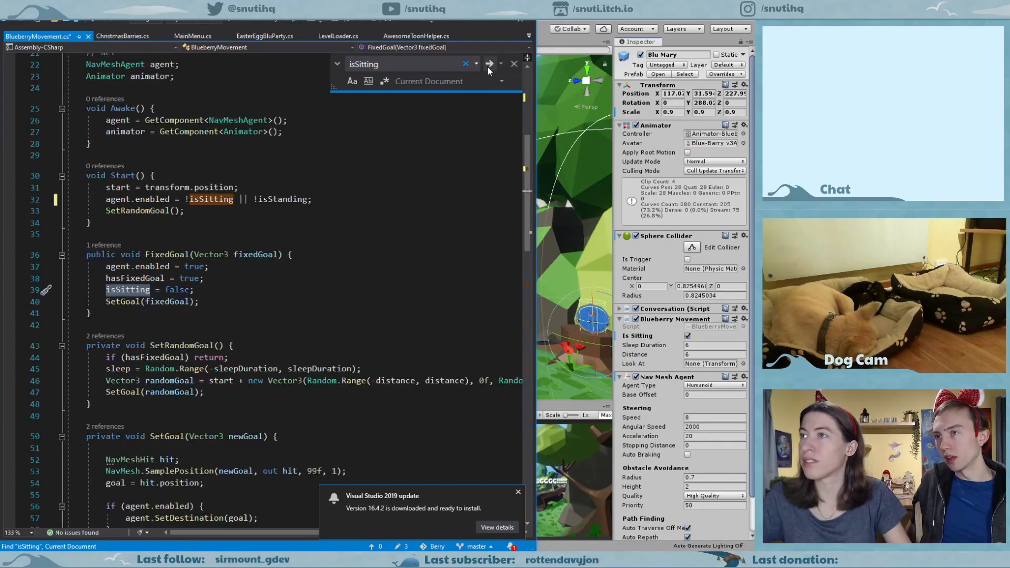
{"action": "left_click_drag", "start_coordinate": [197, 290], "coordinate": [107, 290]}
{"action": "key", "text": "ctrl+c"}
{"action": "left_click", "coordinate": [205, 290]}
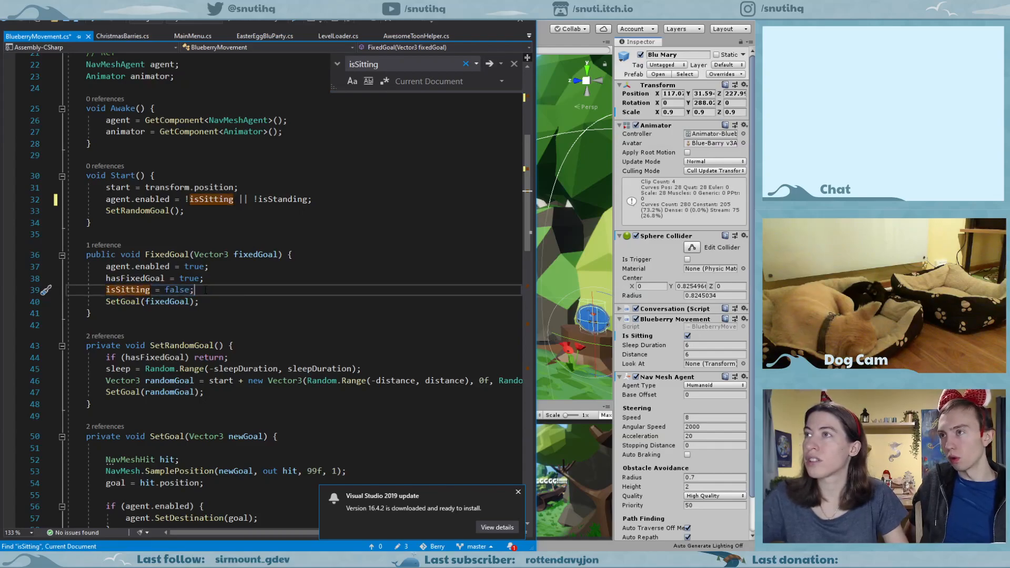
{"action": "key", "text": "Return"}
{"action": "key", "text": "ctrl+v"}
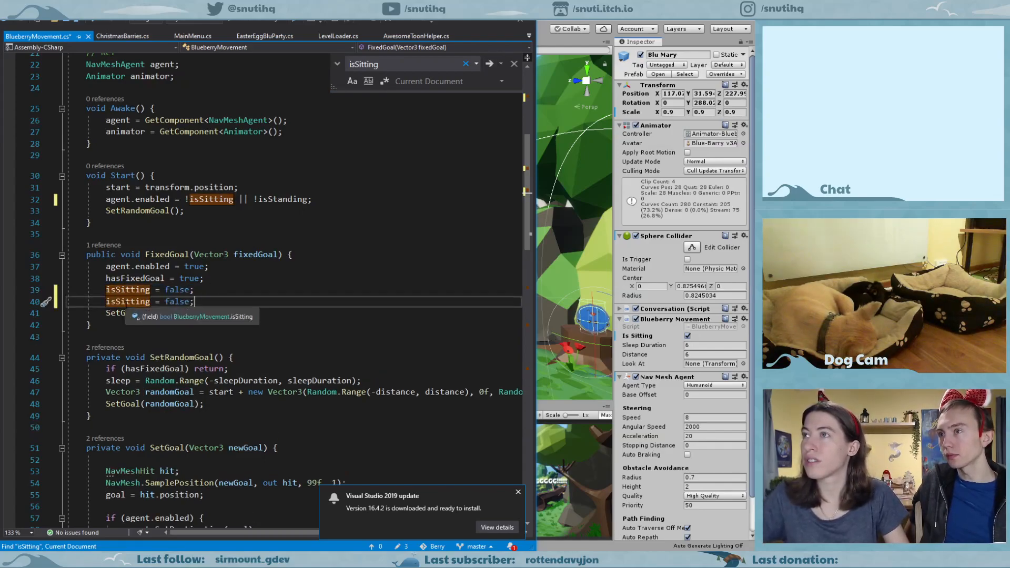
{"action": "double_click", "coordinate": [129, 301]}
{"action": "type", "text": "isSstanding"}
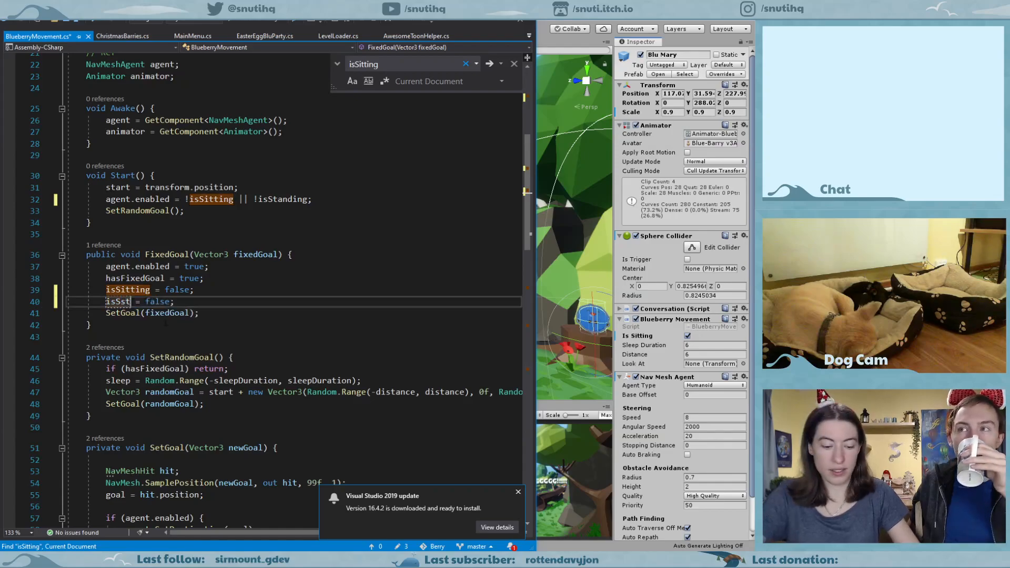
{"action": "left_click", "coordinate": [125, 302]}
{"action": "key", "text": "BackSpace"}
{"action": "left_click", "coordinate": [282, 311]}
{"action": "left_click", "coordinate": [283, 305]}
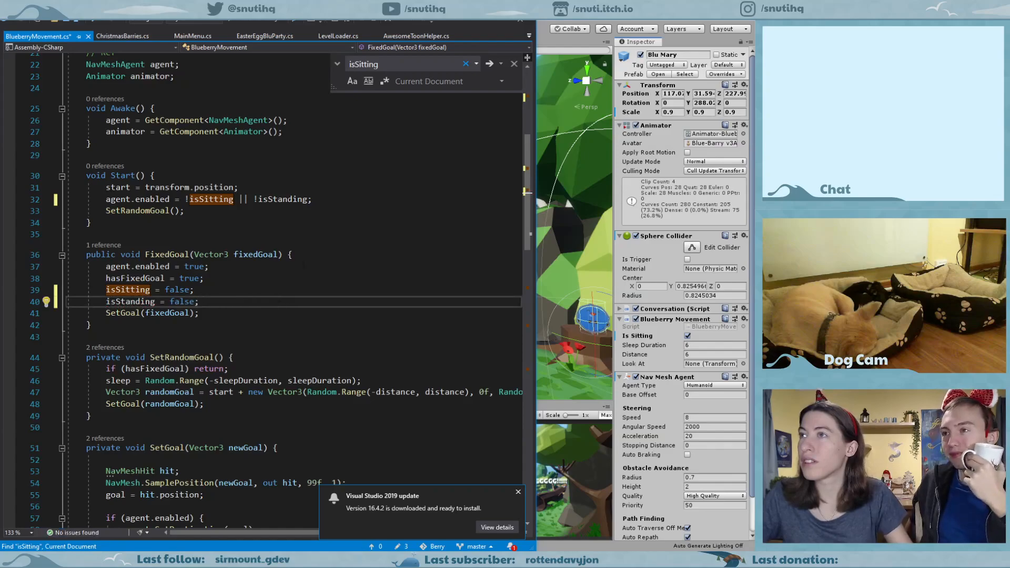
Add || isStanding to the end of the agent.isStopped assignment in Update().
{"action": "left_click", "coordinate": [489, 63]}
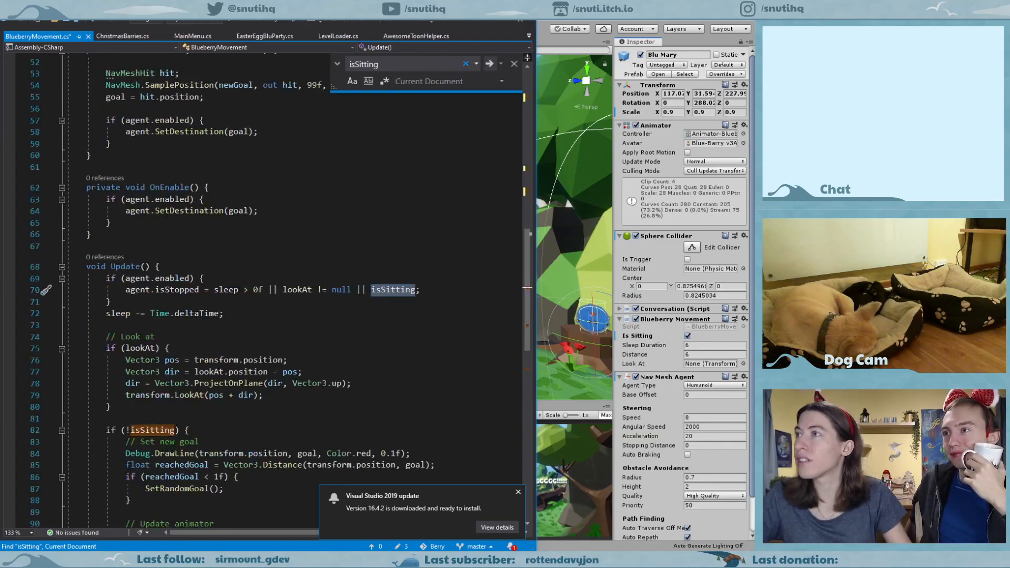
{"action": "left_click", "coordinate": [410, 292]}
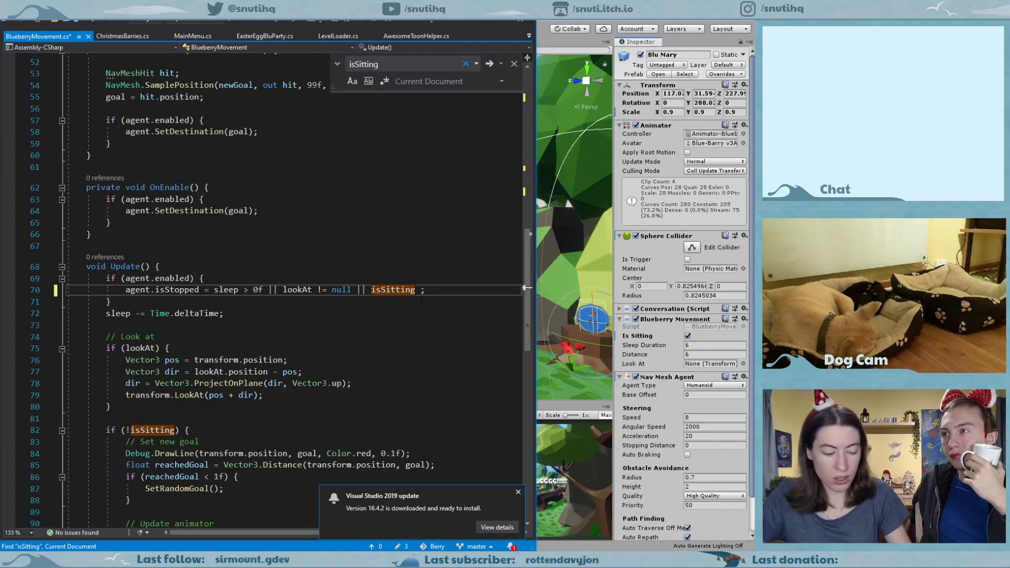
{"action": "type", "text": "|| "}
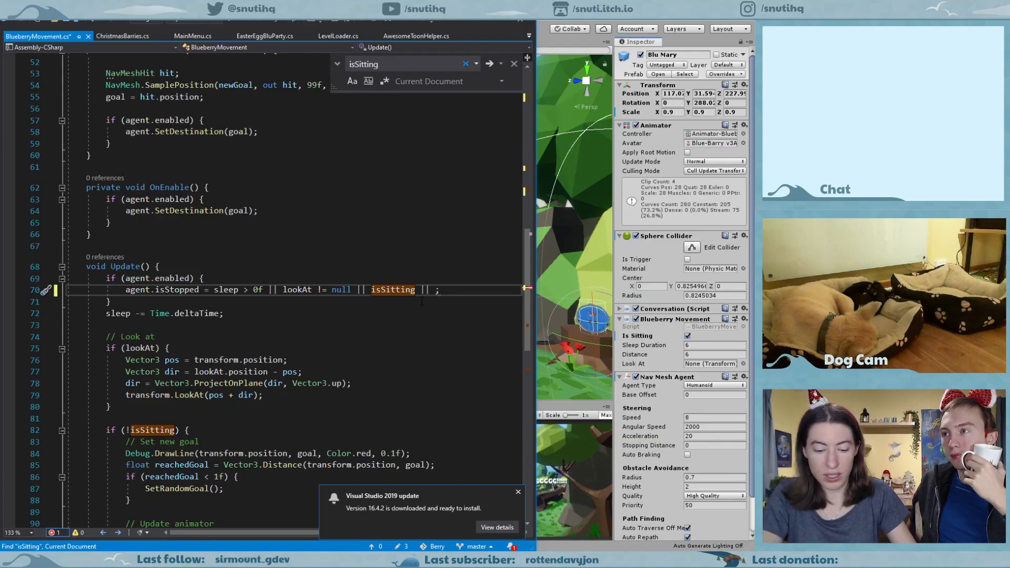
{"action": "type", "text": "isStanding"}
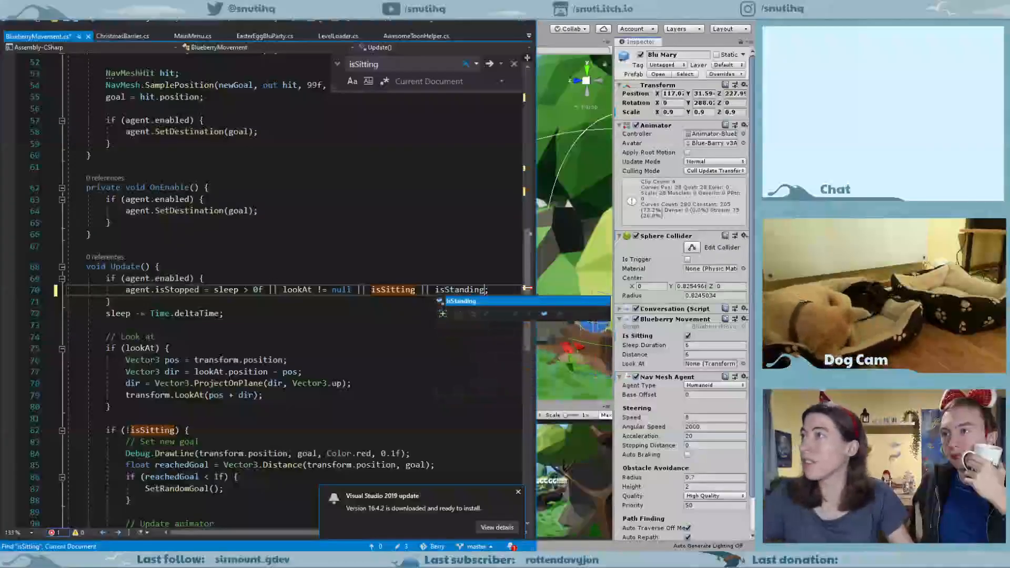
Extend the if (!isSitting) condition in Update() to !isSitting || !isStanding.
{"action": "left_click", "coordinate": [489, 63]}
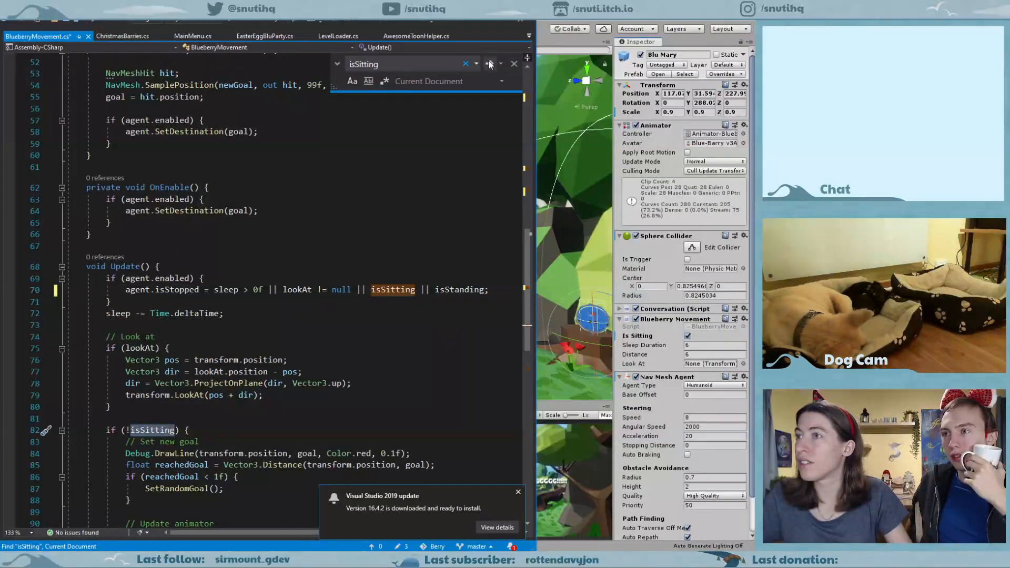
{"action": "scroll", "coordinate": [309, 328], "scroll_direction": "down", "scroll_amount": 3}
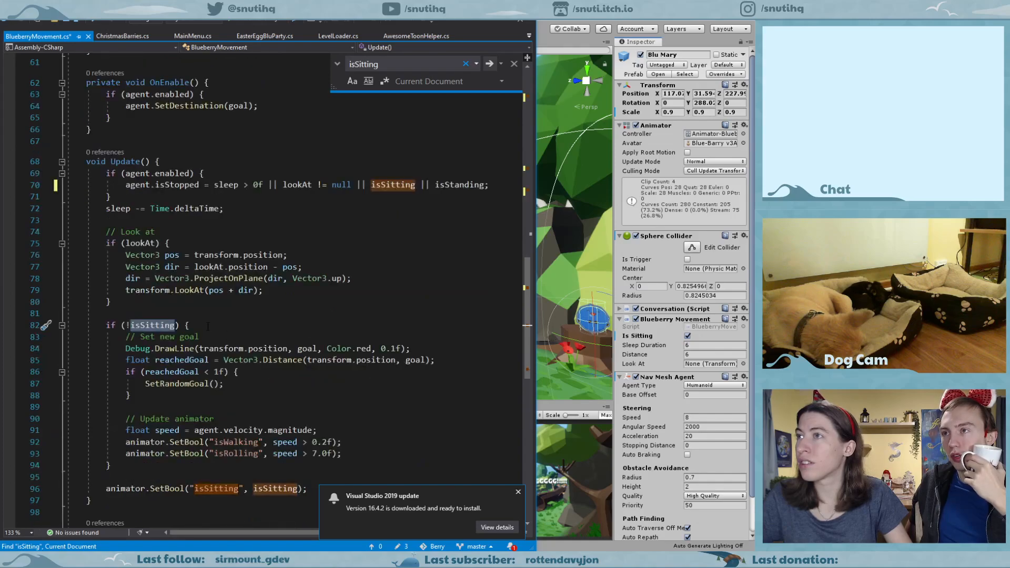
{"action": "left_click", "coordinate": [176, 325]}
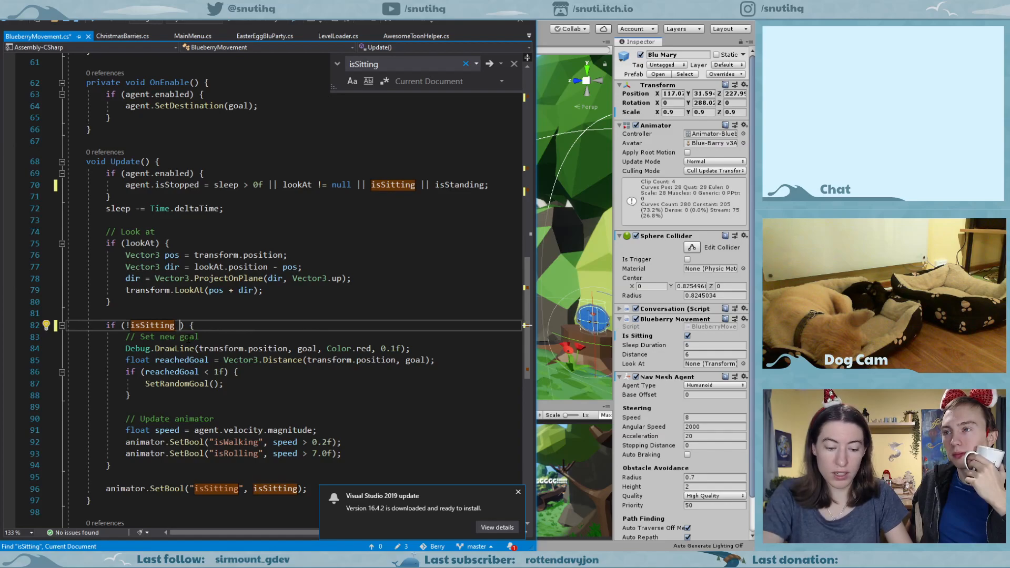
{"action": "type", "text": "|| "}
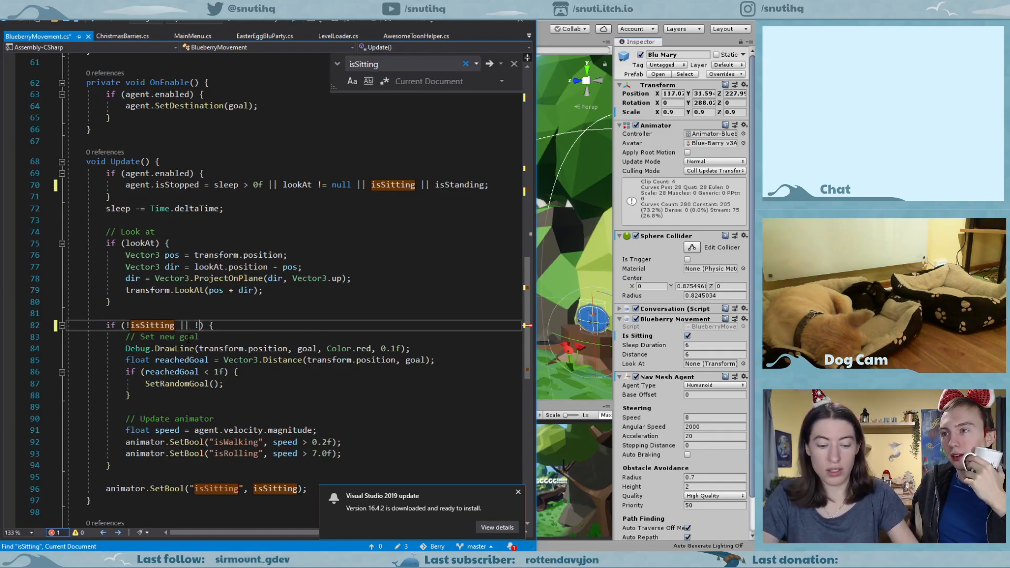
{"action": "type", "text": "!isSr"}
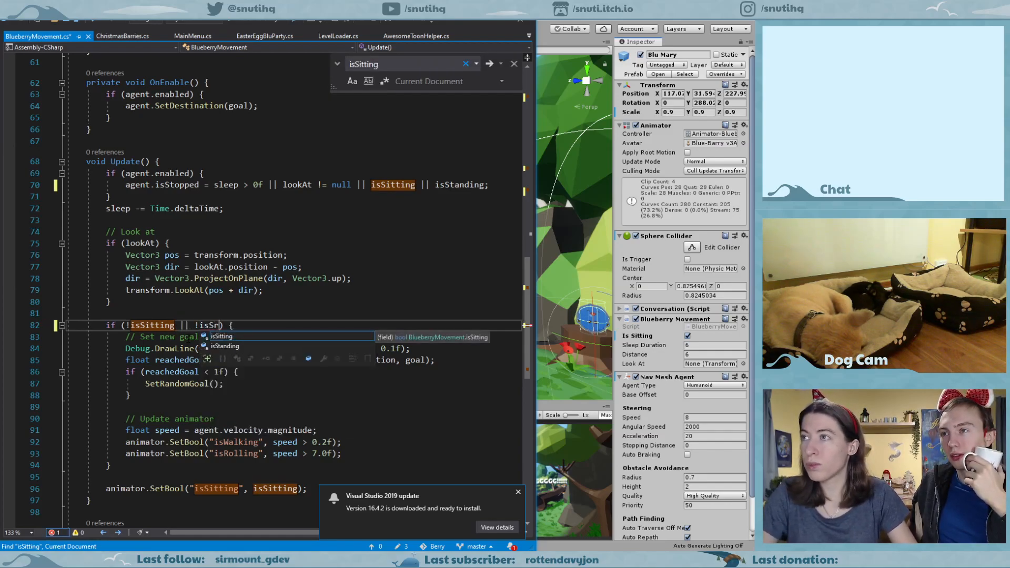
{"action": "key", "text": "Down"}
{"action": "key", "text": "Return"}
{"action": "key", "text": "BackSpace"}
{"action": "key", "text": "BackSpace"}
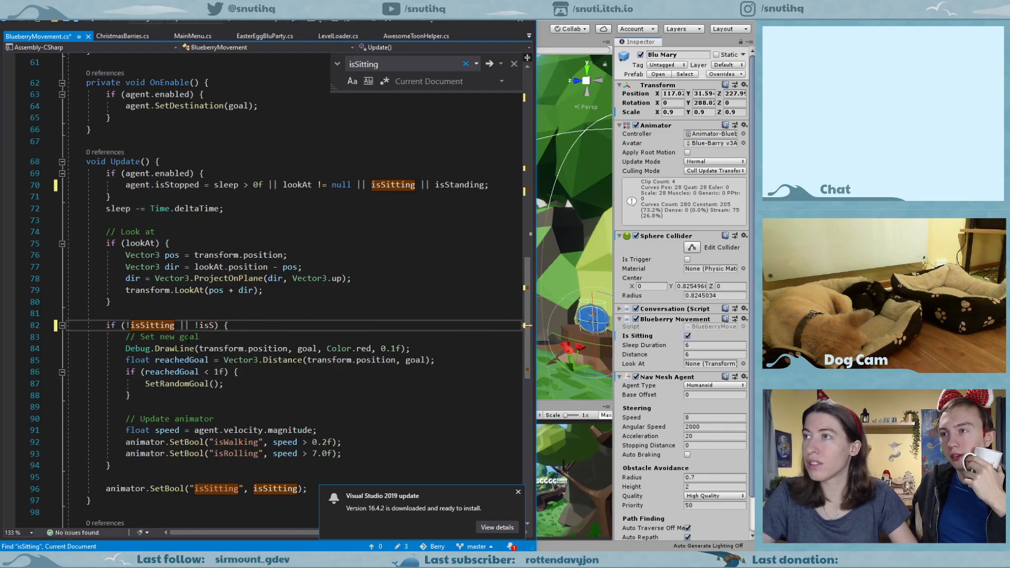
{"action": "type", "text": "anding"}
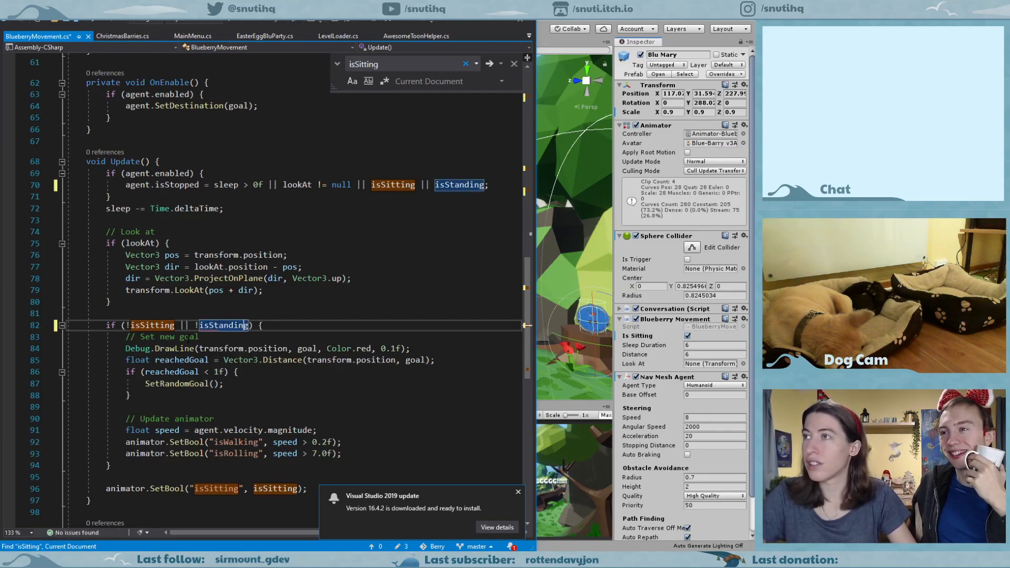
{"action": "left_click", "coordinate": [489, 64]}
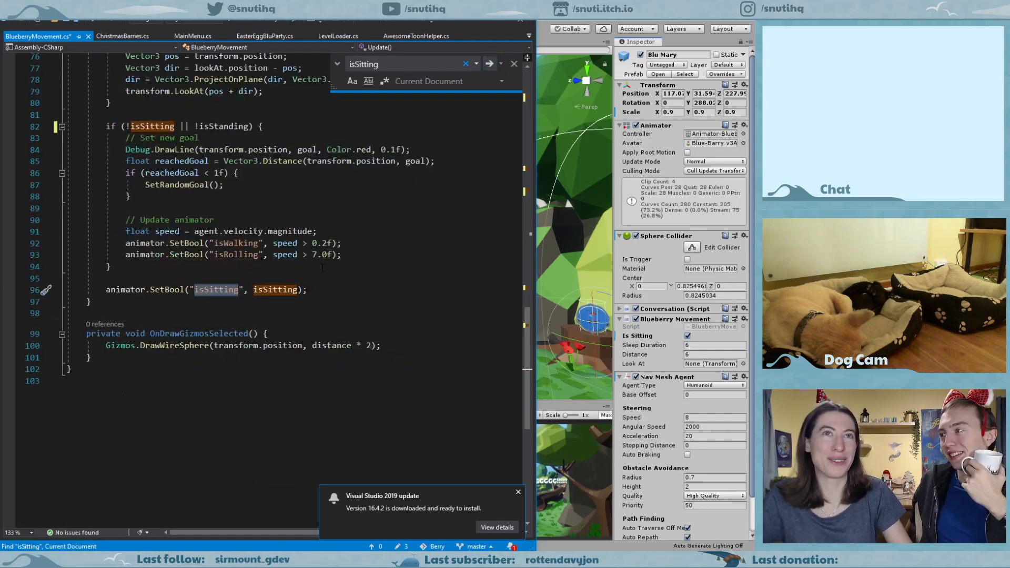
{"action": "left_click", "coordinate": [281, 290]}
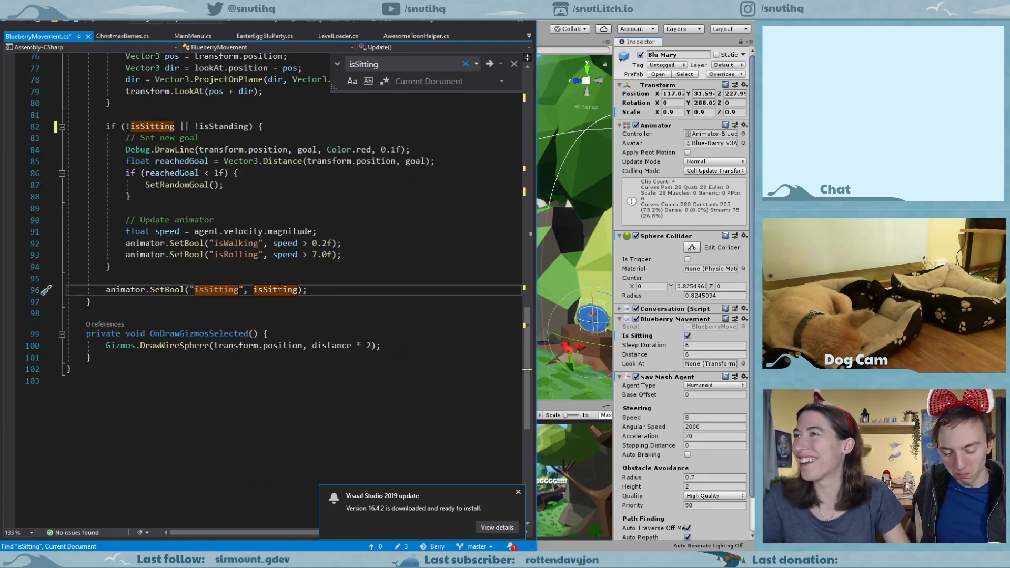
{"action": "key", "text": "Right"}
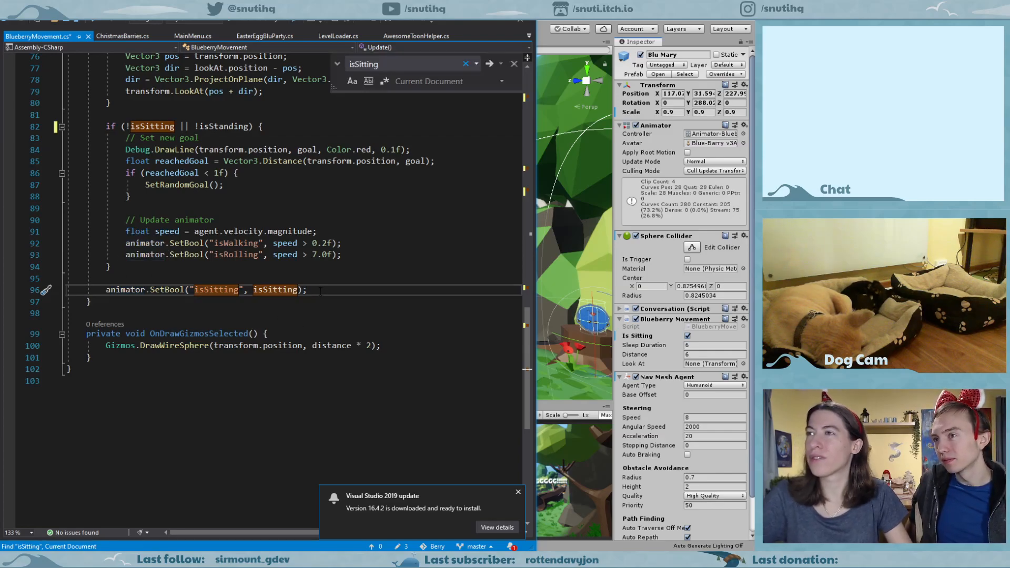
{"action": "key", "text": "ctrl+d"}
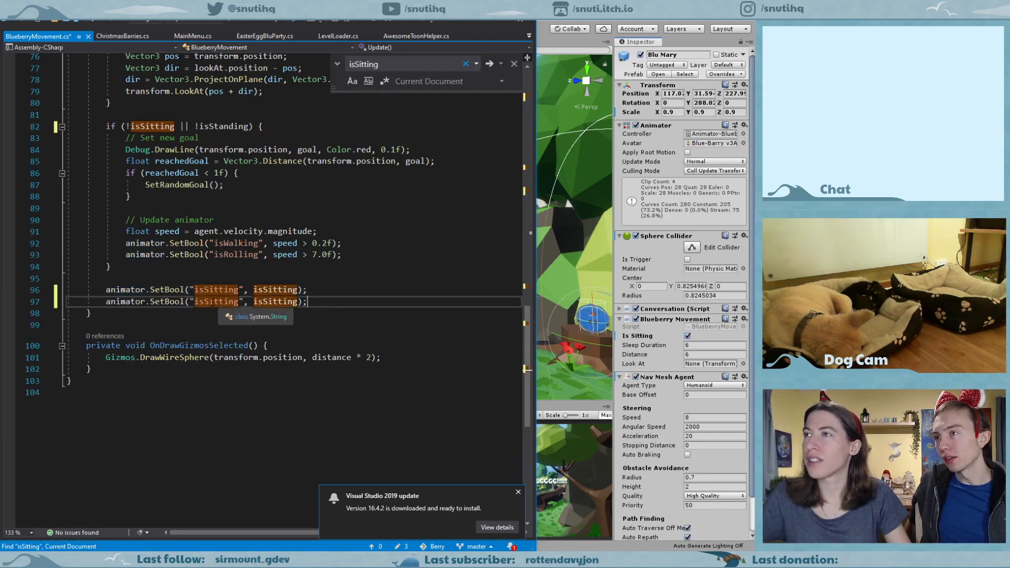
{"action": "key", "text": "shift+Up"}
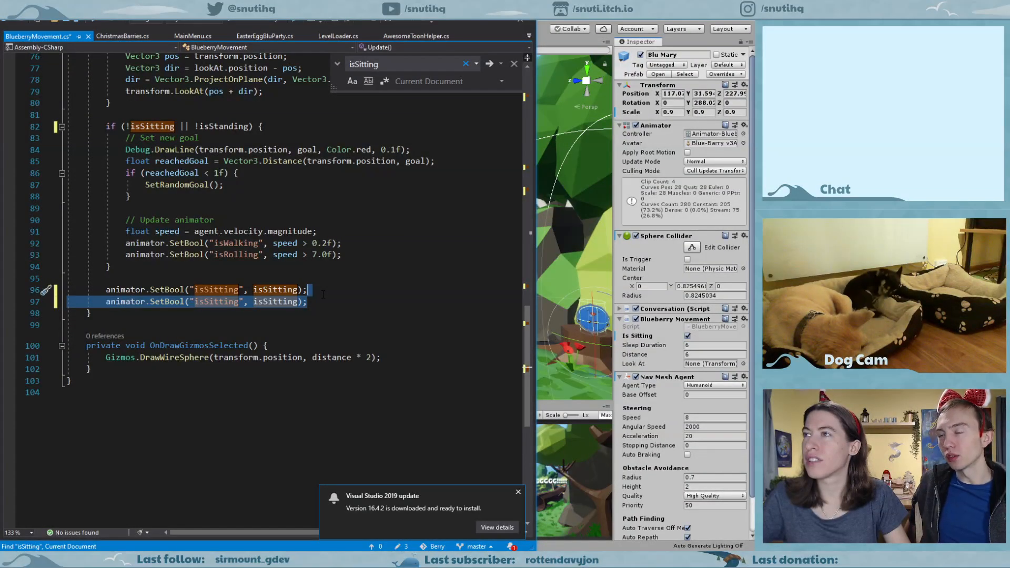
{"action": "key", "text": "Delete"}
Save the BlueberryMovement script and, back in Unity, turn off Is Sitting and turn on Is Standing for Blu Mary.
{"action": "key", "text": "ctrl+s"}
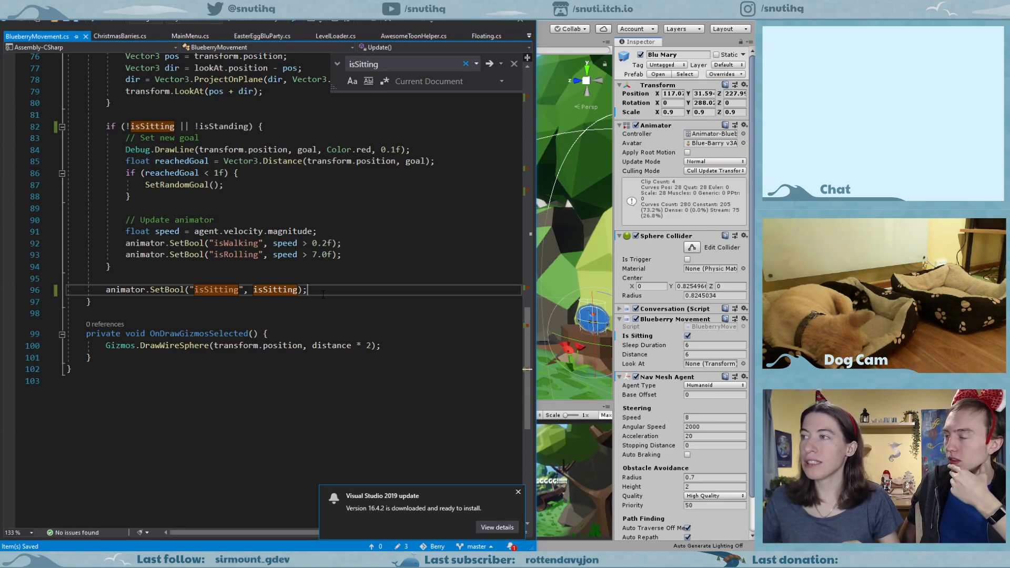
{"action": "left_click", "coordinate": [519, 493]}
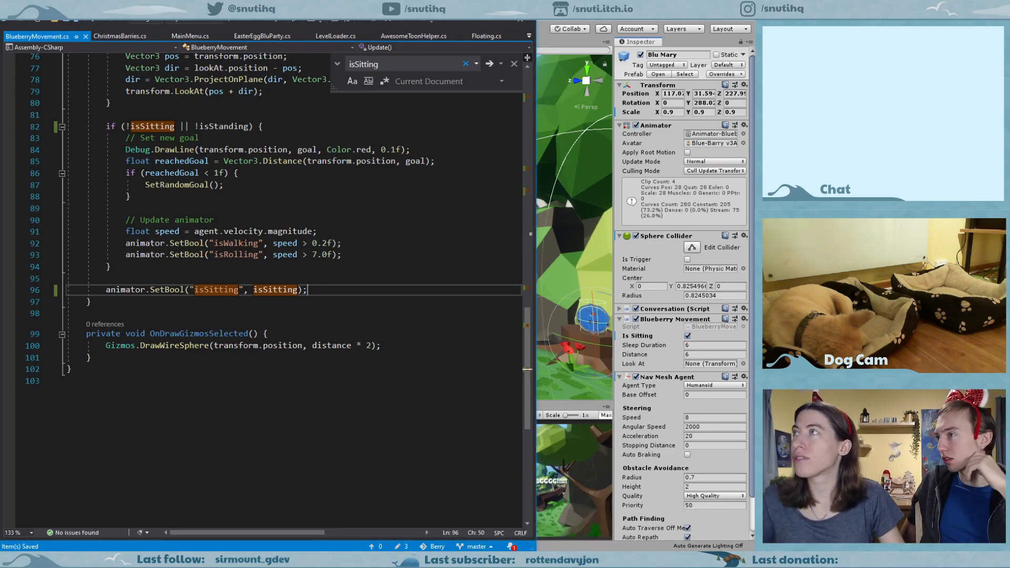
{"action": "key", "text": "alt+Tab"}
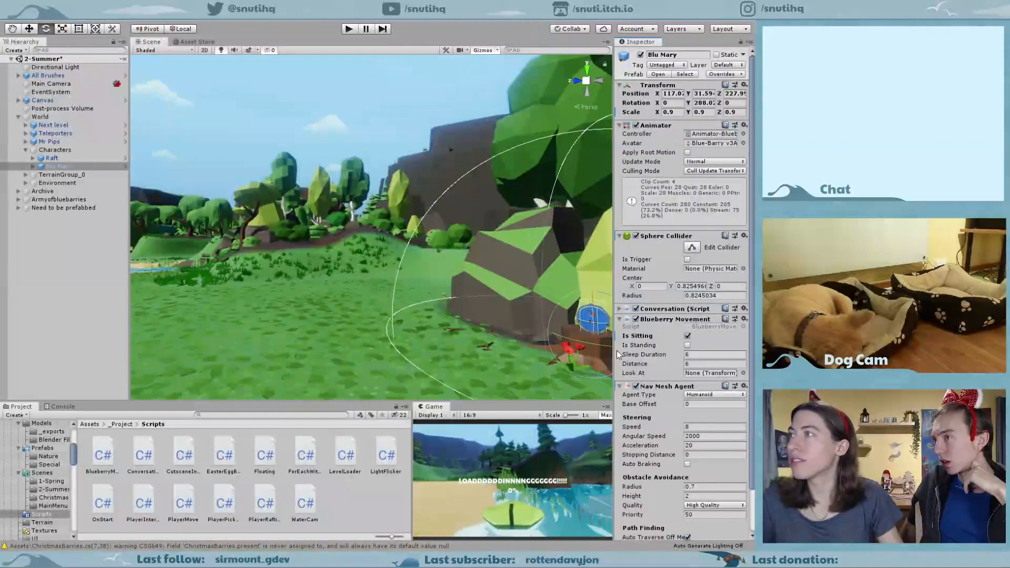
{"action": "left_click", "coordinate": [688, 336]}
{"action": "left_click", "coordinate": [687, 345]}
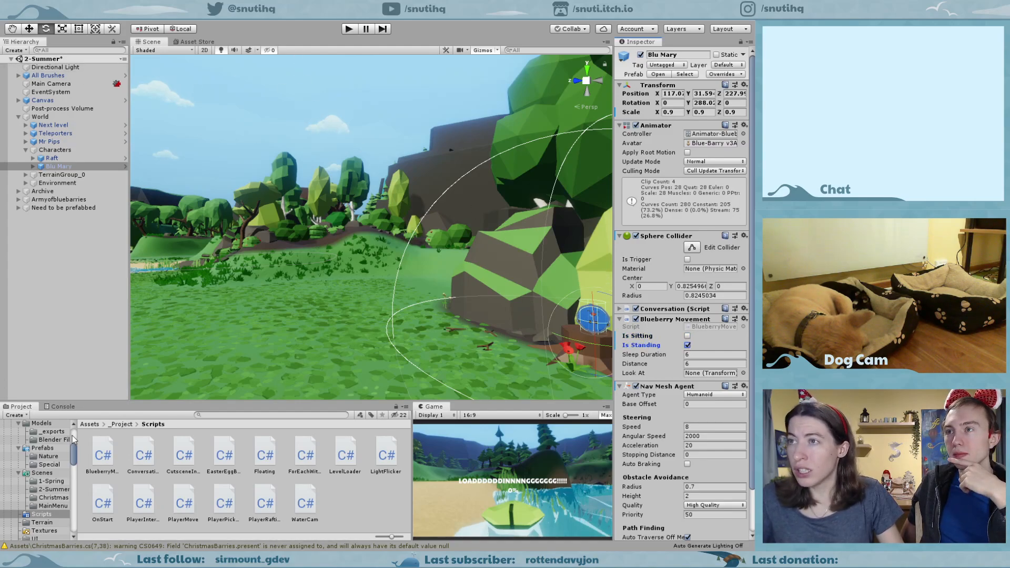
Open the project's Animations folder.
{"action": "scroll", "coordinate": [59, 446], "scroll_direction": "up", "scroll_amount": 10}
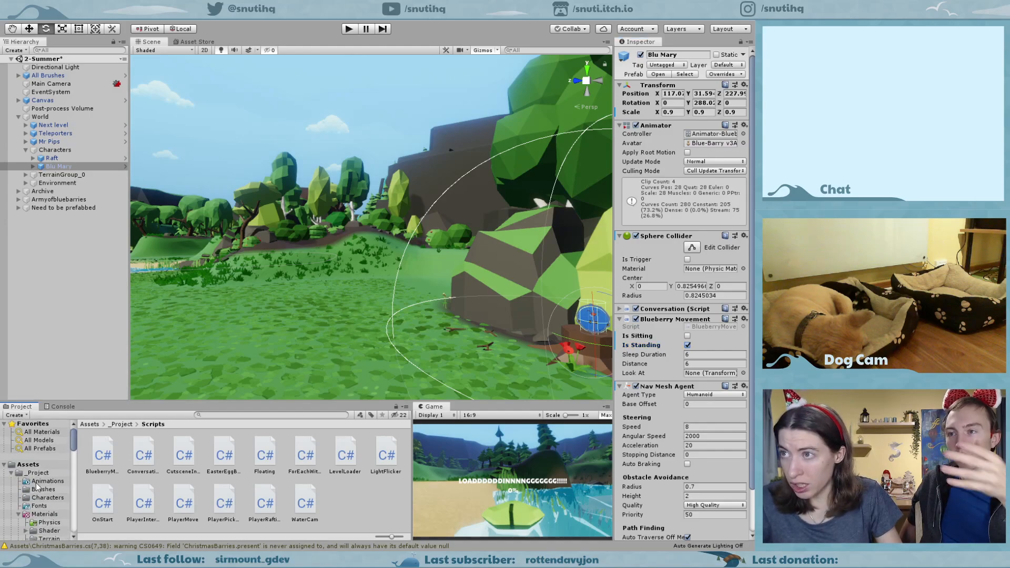
{"action": "left_click", "coordinate": [36, 482]}
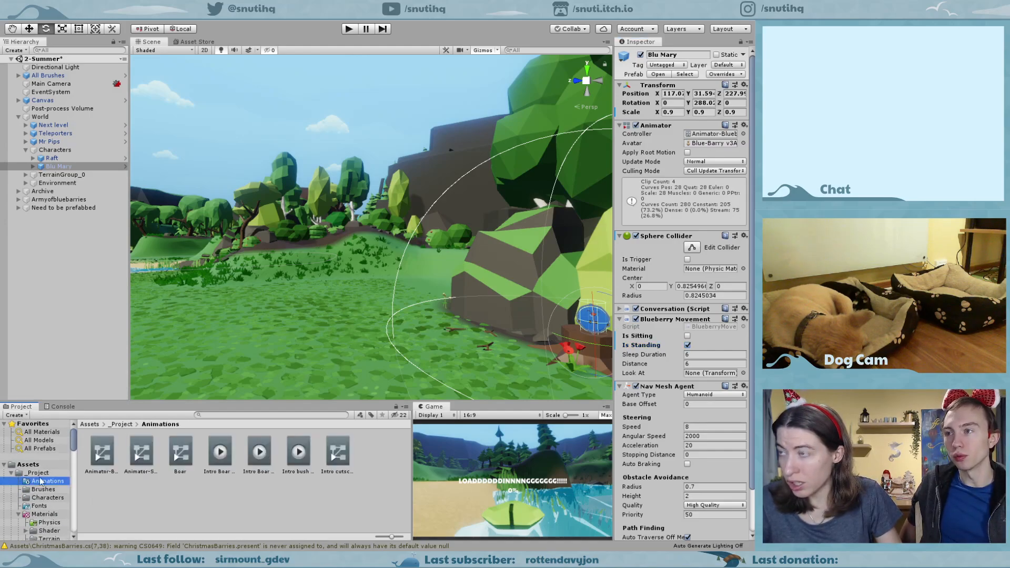
Play-test the scene by walking the strawberry to the stump to check Blu Mary's standing behaviour, and stop the game.
{"action": "left_click", "coordinate": [349, 29]}
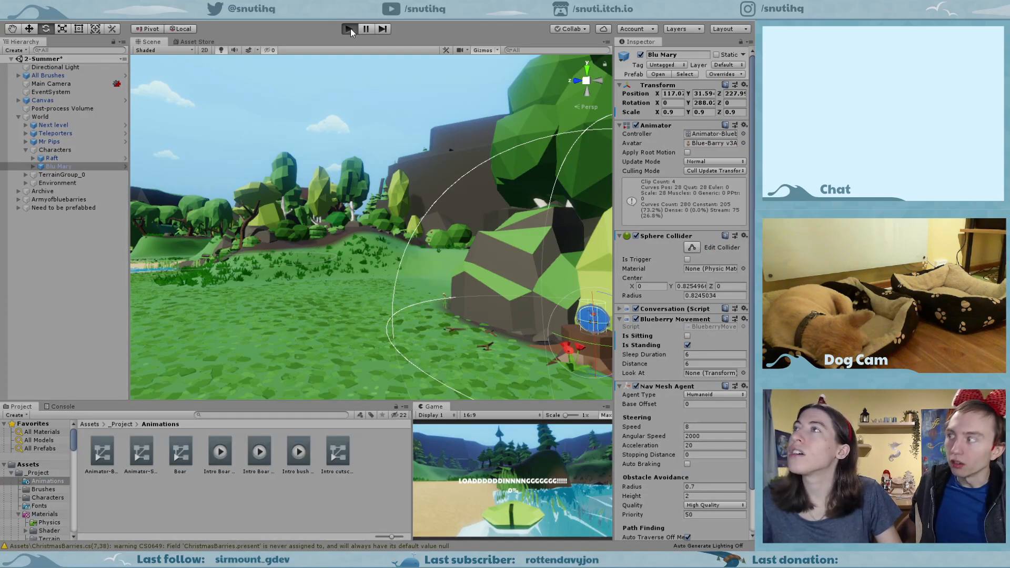
{"action": "key", "text": "w"}
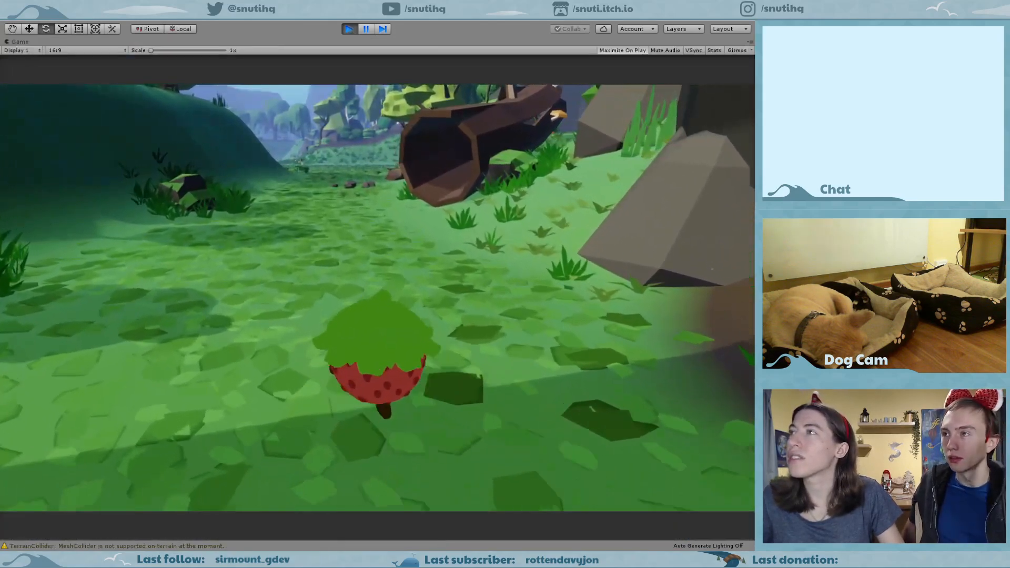
{"action": "key", "text": "w"}
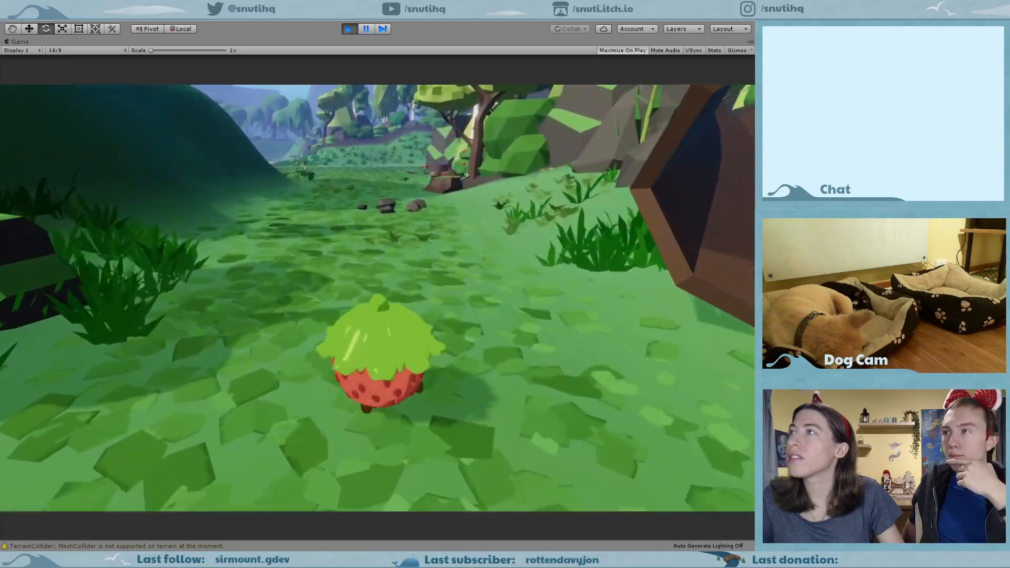
{"action": "key", "text": "w"}
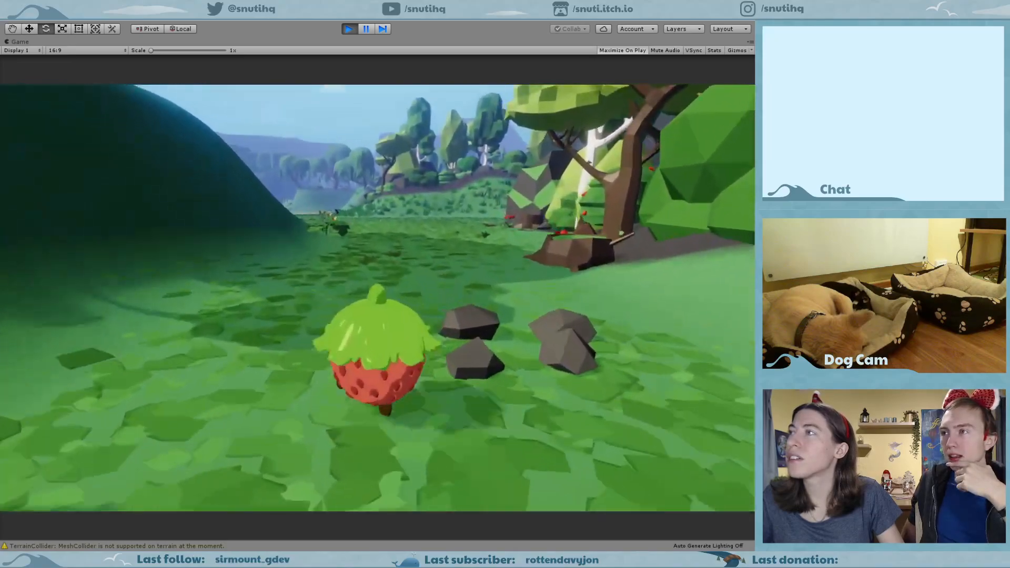
{"action": "key", "text": "w"}
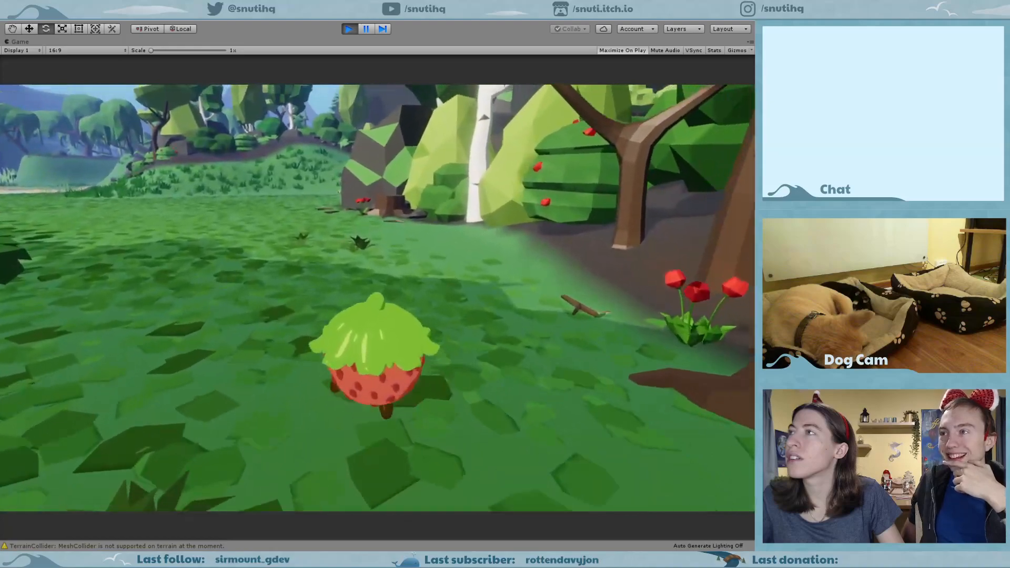
{"action": "key", "text": "w"}
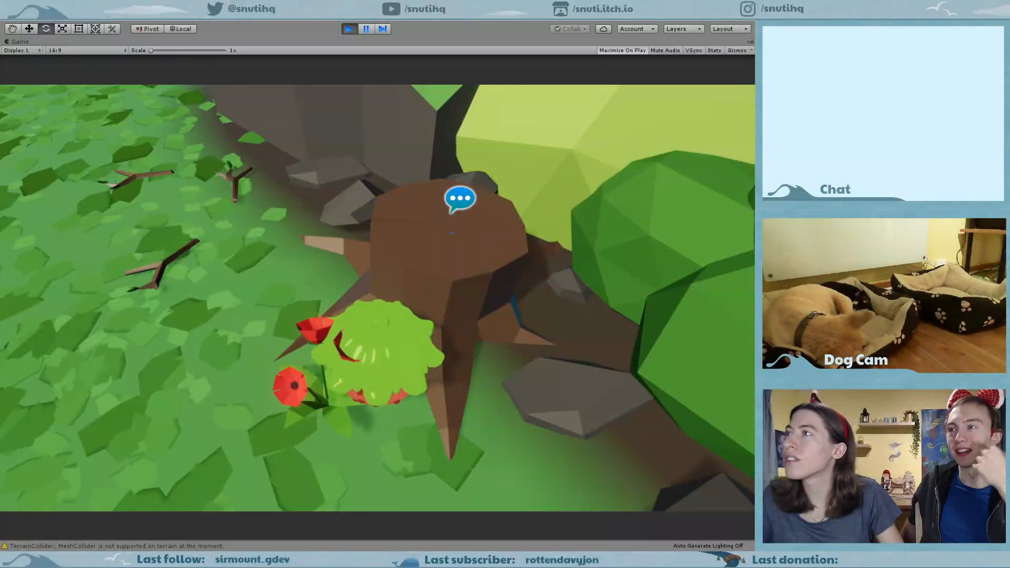
{"action": "key", "text": "Escape"}
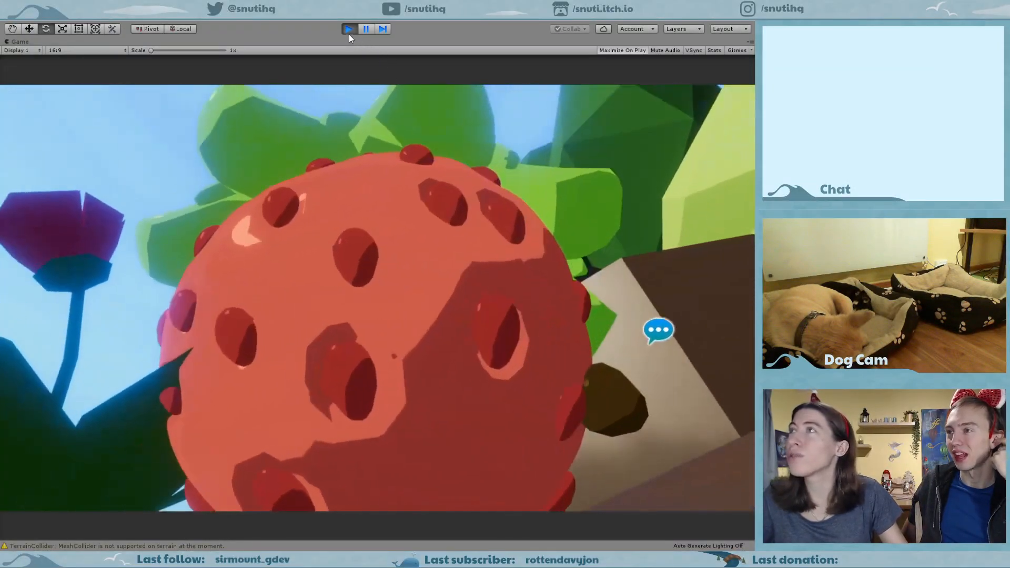
{"action": "left_click", "coordinate": [349, 28]}
Nudge Blu Mary slightly at the tree stump with the Move tool.
{"action": "middle_click_drag", "start_coordinate": [476, 326], "coordinate": [282, 273]}
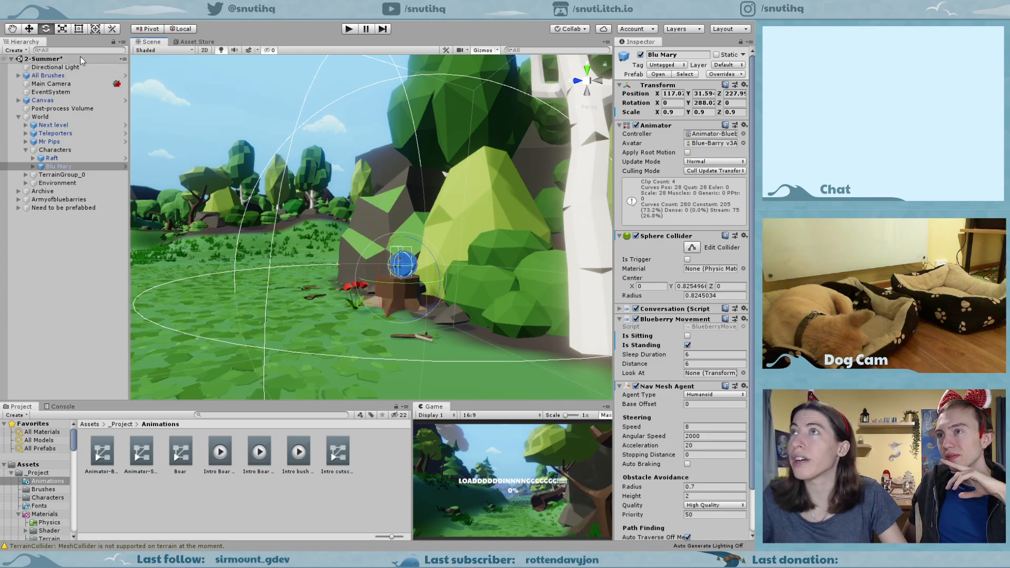
{"action": "left_click", "coordinate": [29, 29]}
{"action": "mouse_move", "coordinate": [372, 281]}
{"action": "left_mouse_down"}
{"action": "mouse_move", "coordinate": [334, 292]}
{"action": "mouse_move", "coordinate": [370, 244]}
{"action": "mouse_move", "coordinate": [372, 277]}
{"action": "left_mouse_up"}
Play-test the scene by walking the strawberry to the stump and talking to Blu Mary, and stop the game.
{"action": "left_click", "coordinate": [349, 29]}
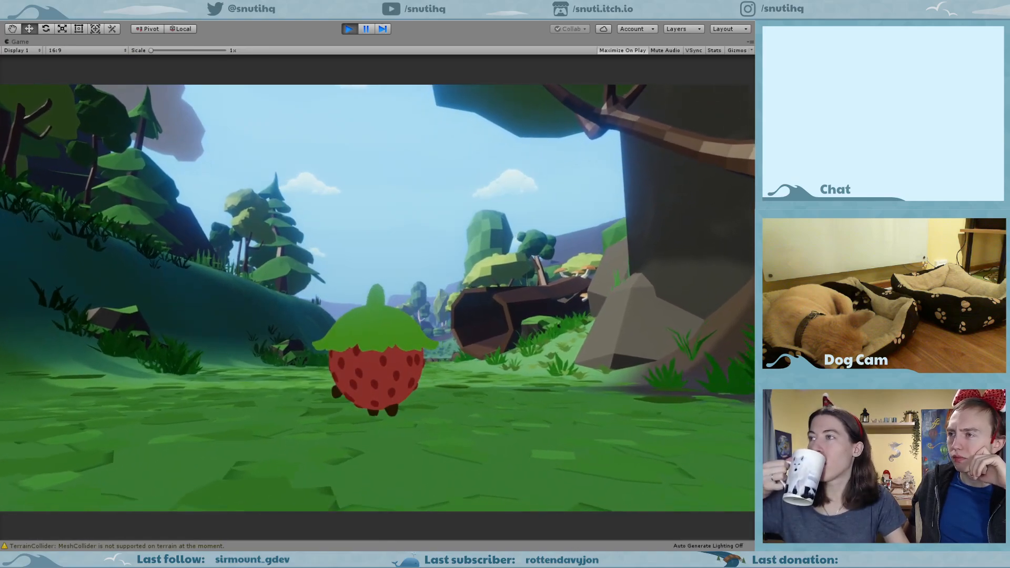
{"action": "key", "text": "w"}
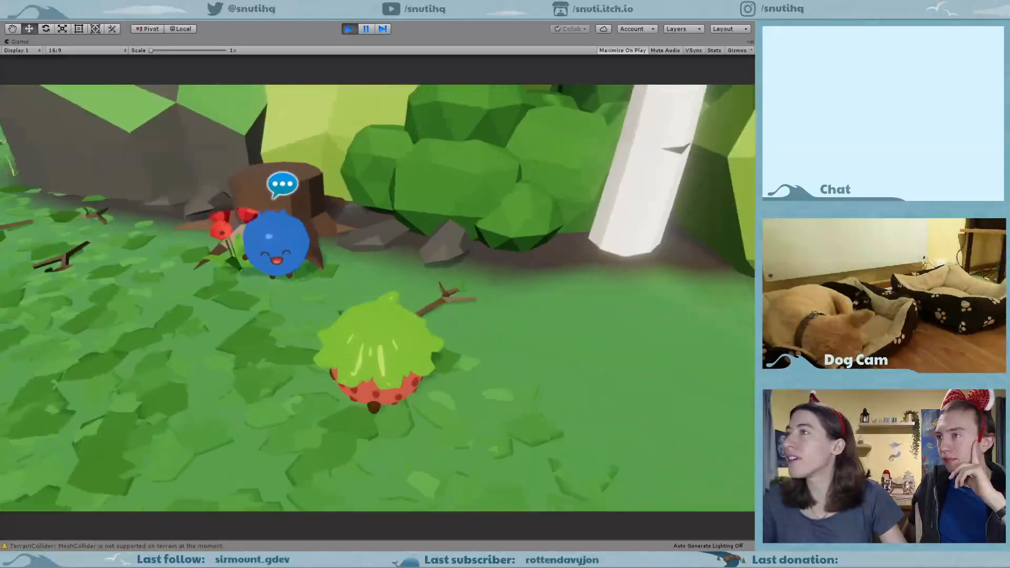
{"action": "key", "text": "e"}
{"action": "key", "text": "e"}
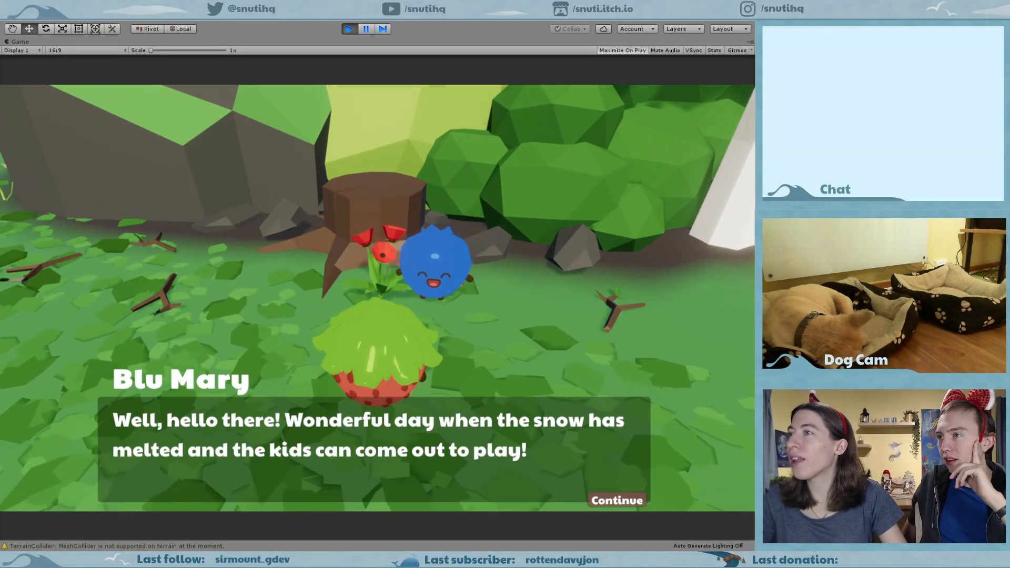
{"action": "key", "text": "e"}
{"action": "key", "text": "e"}
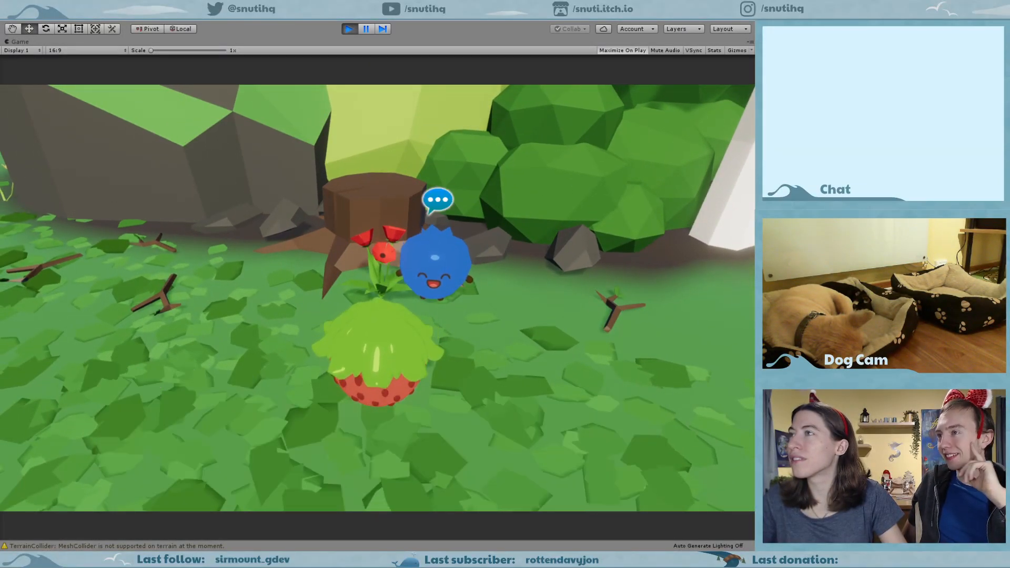
{"action": "key", "text": "s"}
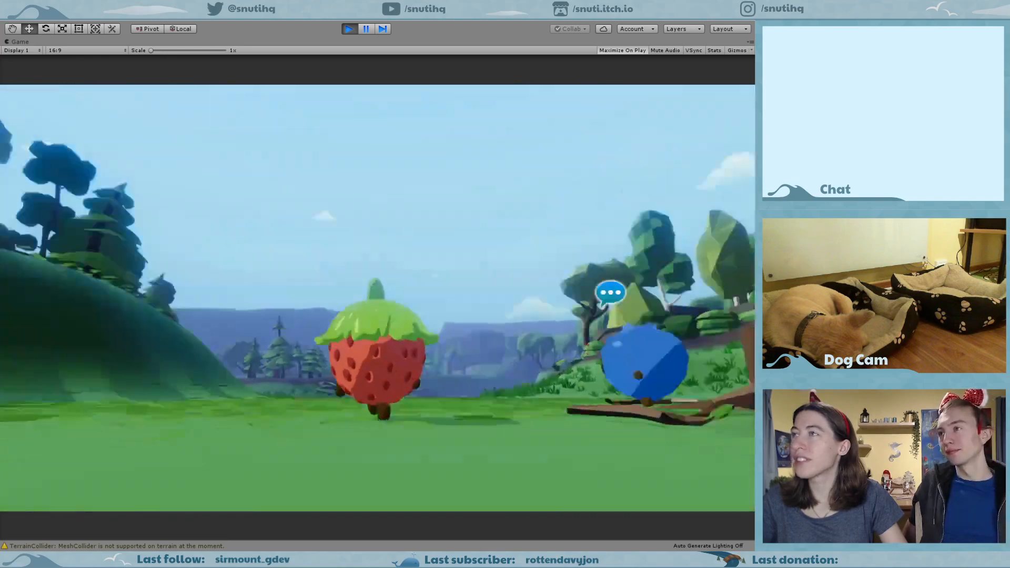
{"action": "key", "text": "Escape"}
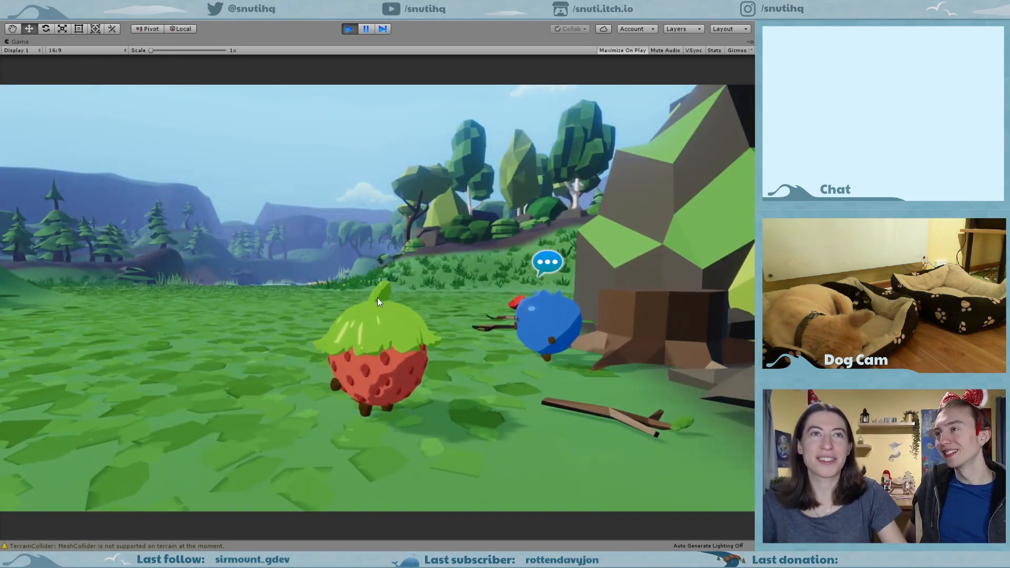
{"action": "left_click", "coordinate": [348, 29]}
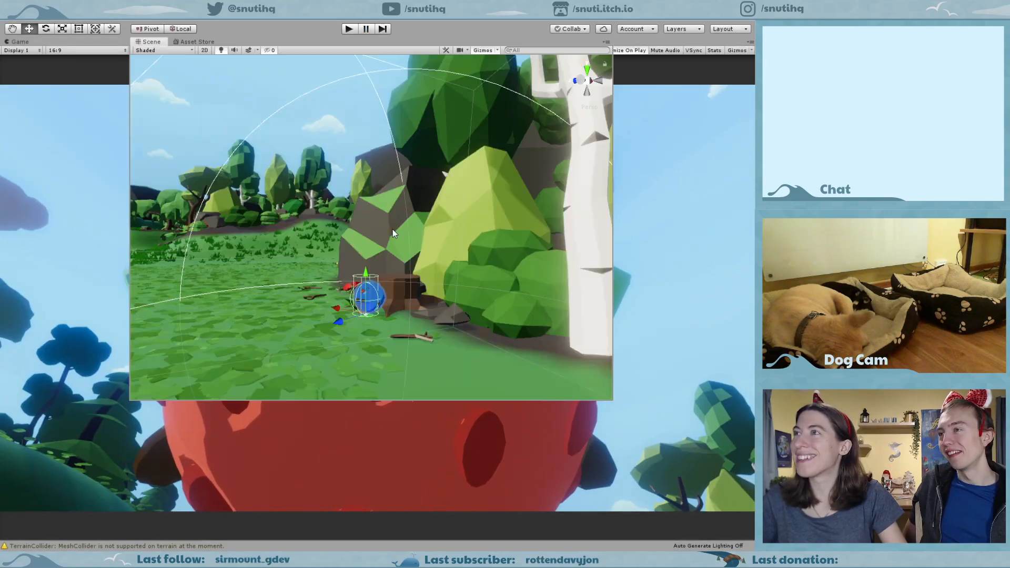
Set Blu Mary's scale to 1 on all three axes.
{"action": "mouse_move", "coordinate": [368, 254]}
{"action": "left_mouse_down", "text": "alt"}
{"action": "mouse_move", "coordinate": [347, 252]}
{"action": "mouse_move", "coordinate": [377, 259]}
{"action": "left_mouse_up", "text": "alt"}
{"action": "middle_click_drag", "start_coordinate": [377, 259], "coordinate": [345, 192]}
{"action": "left_click", "coordinate": [672, 112]}
{"action": "type", "text": "1"}
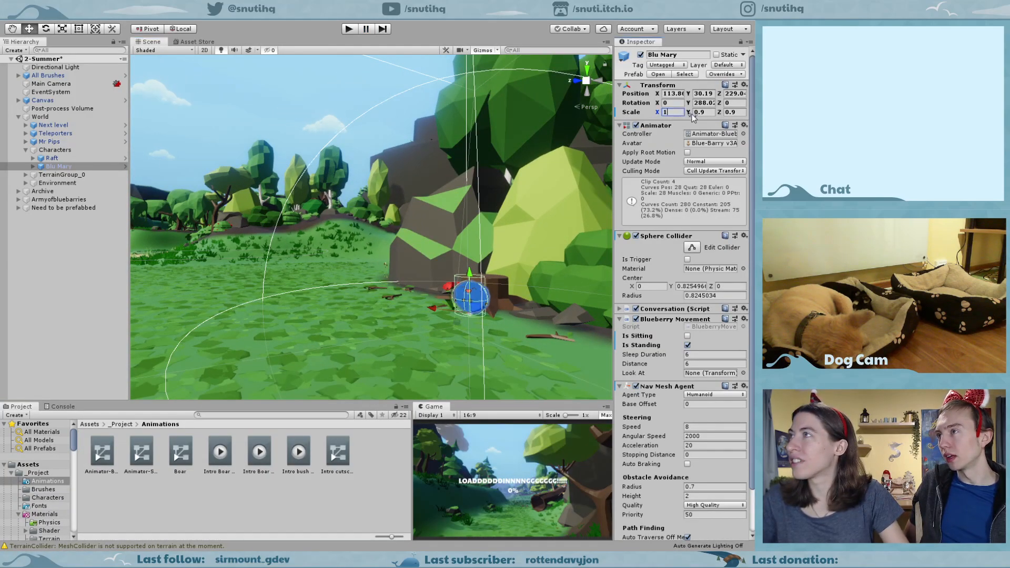
{"action": "left_click", "coordinate": [703, 113]}
{"action": "type", "text": "1"}
{"action": "left_click", "coordinate": [739, 112]}
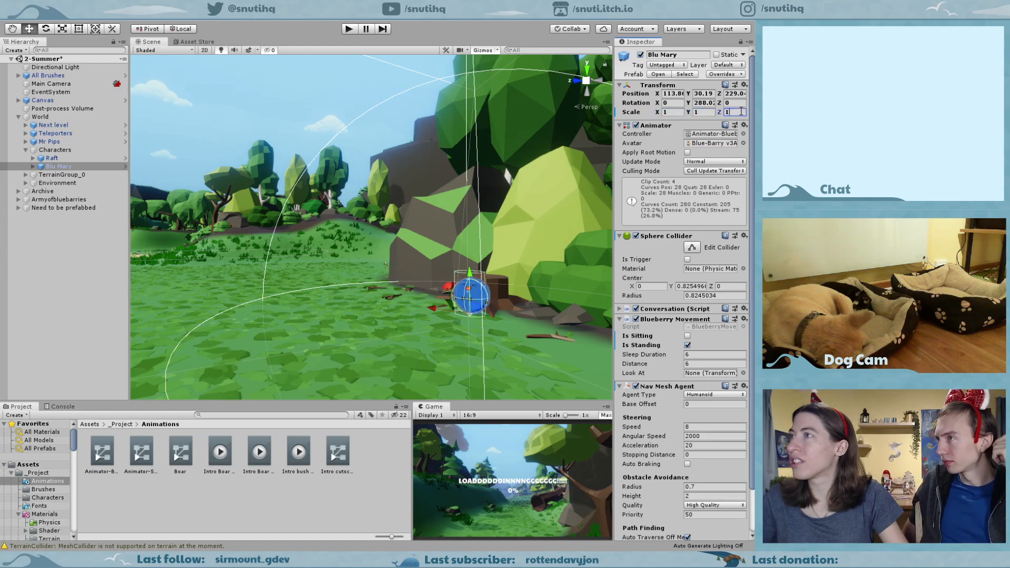
{"action": "type", "text": "1"}
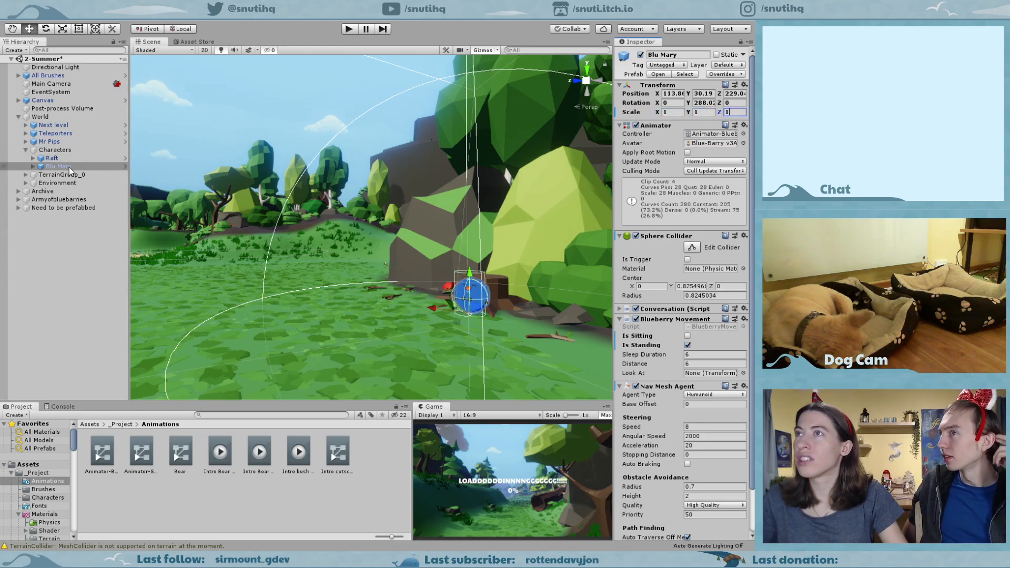
Set Blu Mary's scale to 1.5 on all three axes and run a brief play-test of the size.
{"action": "left_click", "coordinate": [69, 167]}
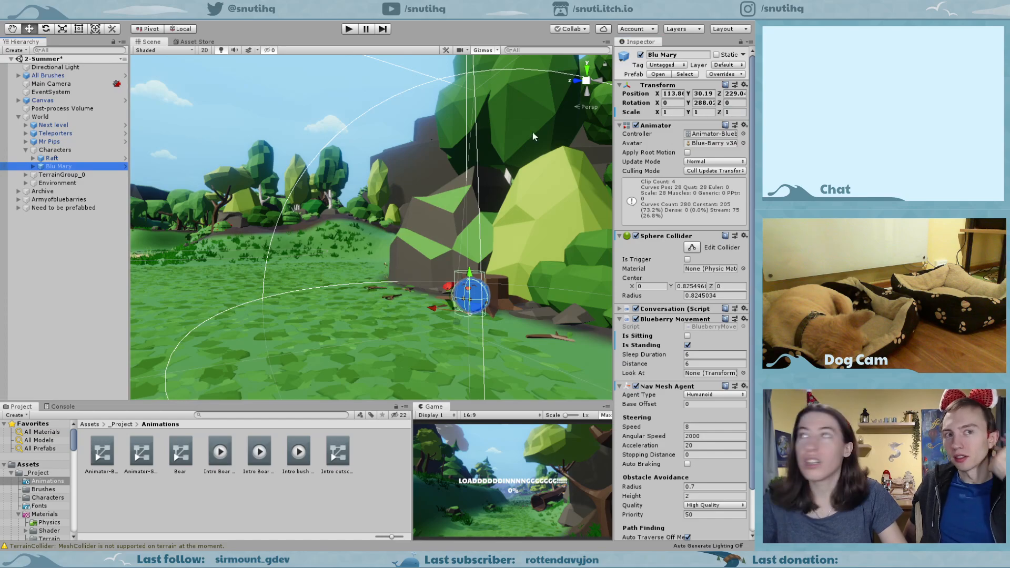
{"action": "left_click", "coordinate": [678, 113]}
{"action": "type", "text": "1.5"}
{"action": "key", "text": "Tab"}
{"action": "type", "text": "1.51.5"}
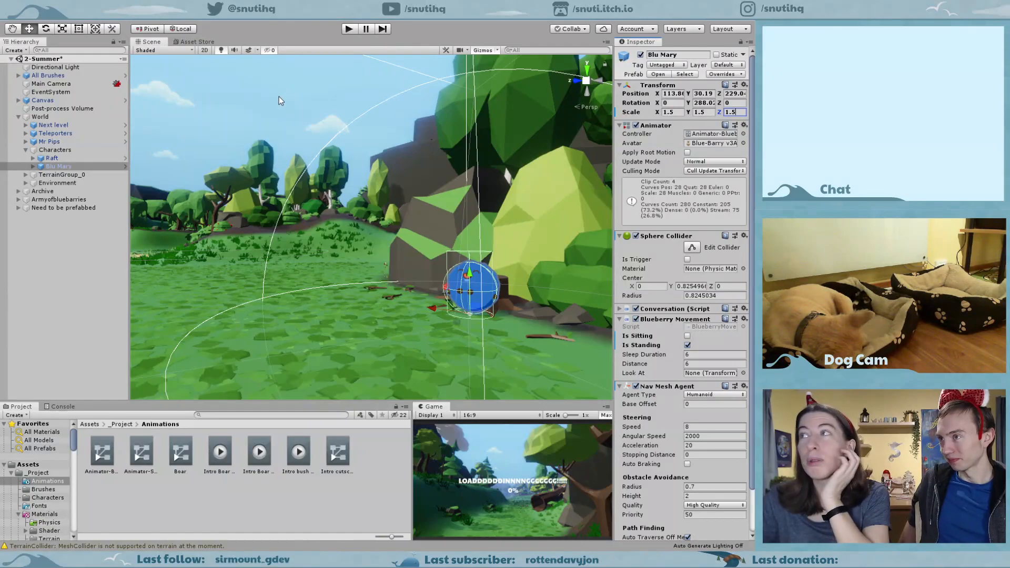
{"action": "left_click", "coordinate": [349, 28]}
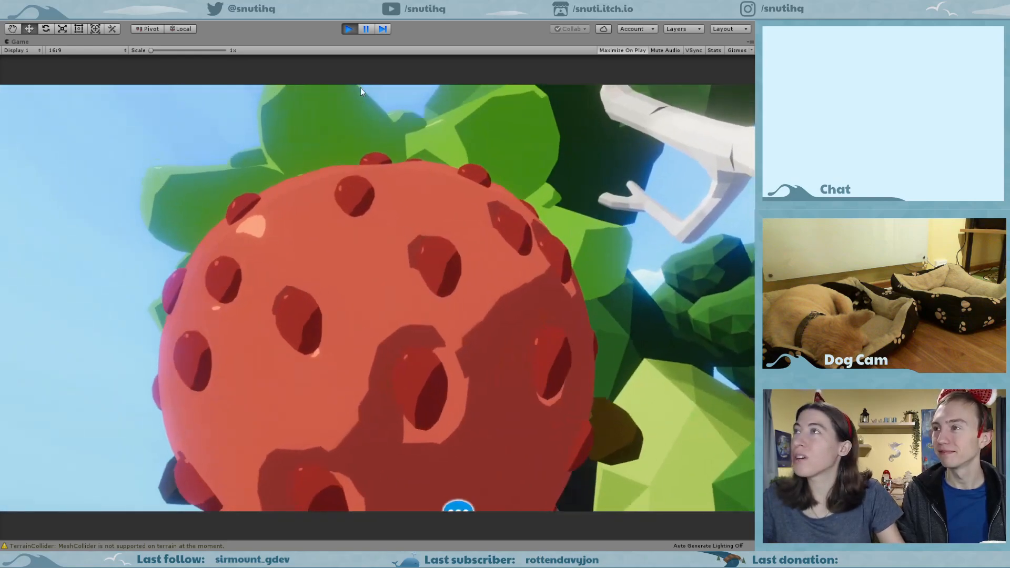
{"action": "left_click", "coordinate": [347, 30]}
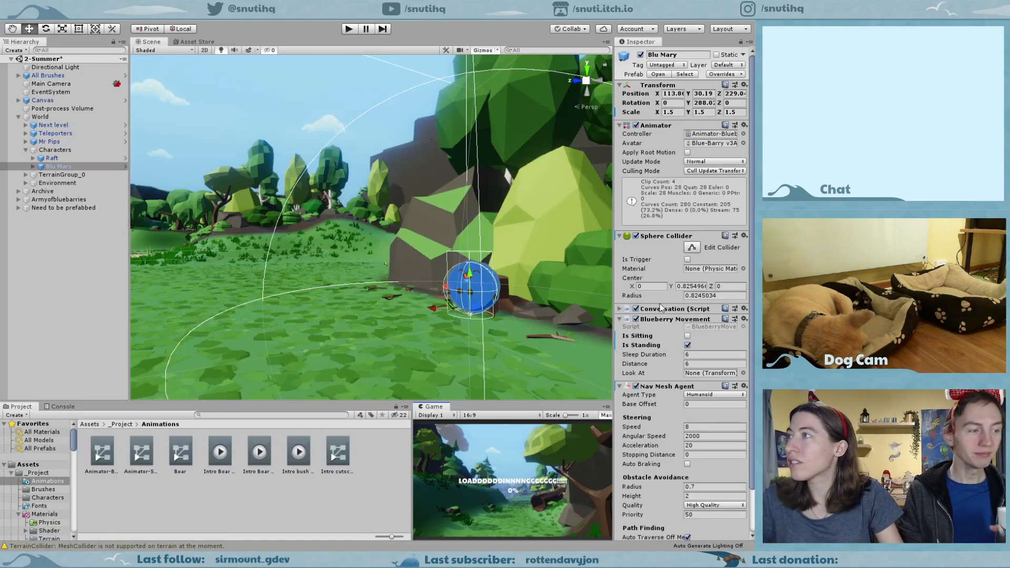
Turn on Is Sitting and turn off Is Standing for Blu Mary, and move the blueberry up onto the tree stump.
{"action": "left_click", "coordinate": [687, 337]}
{"action": "left_click", "coordinate": [688, 345]}
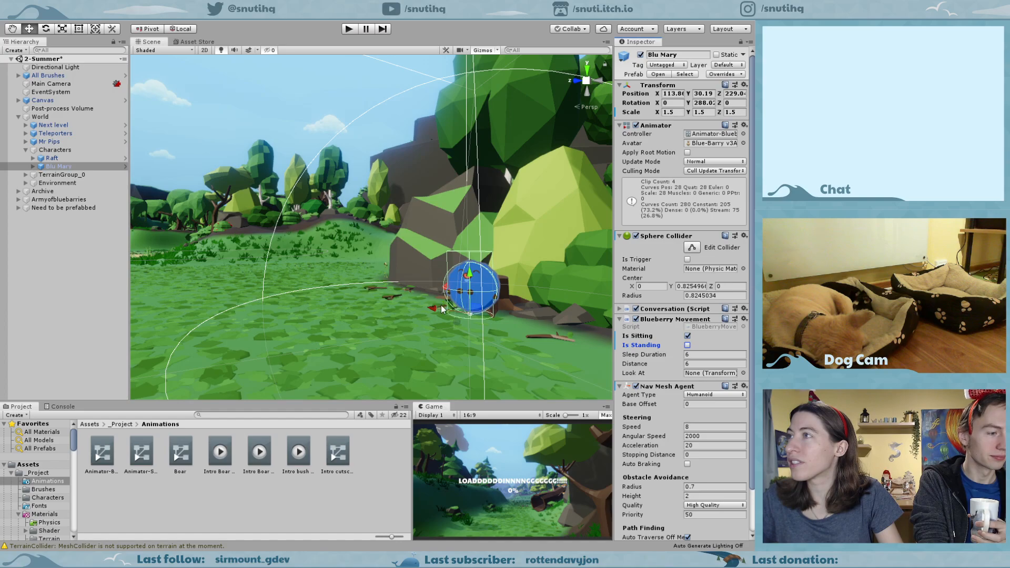
{"action": "middle_click_drag", "start_coordinate": [488, 305], "coordinate": [290, 349]}
{"action": "left_click_drag", "start_coordinate": [254, 365], "coordinate": [299, 349]}
{"action": "left_click_drag", "start_coordinate": [332, 298], "coordinate": [337, 274]}
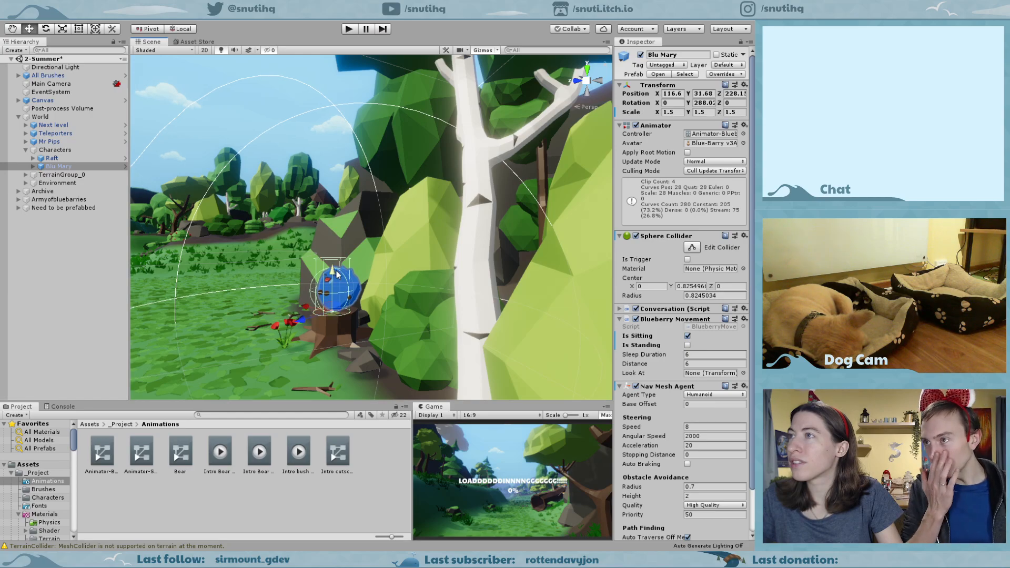
Rename the Blu Mary object to Blu Sue.
{"action": "left_click", "coordinate": [671, 56]}
{"action": "type", "text": "Sue"}
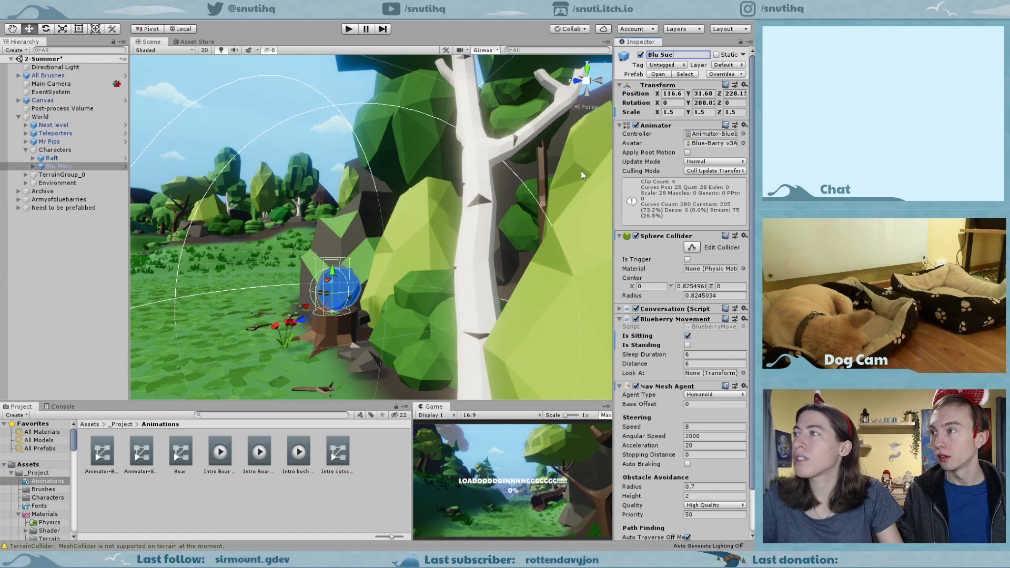
Play-test the scene by walking the strawberry to the stump to check the sitting blueberry, and stop the game.
{"action": "left_click", "coordinate": [342, 29]}
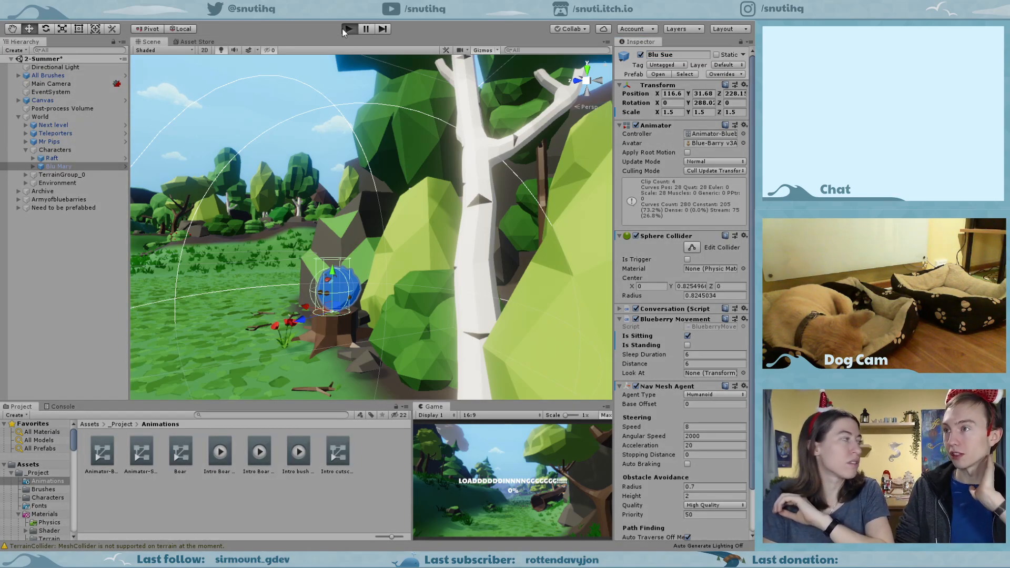
{"action": "key", "text": "w"}
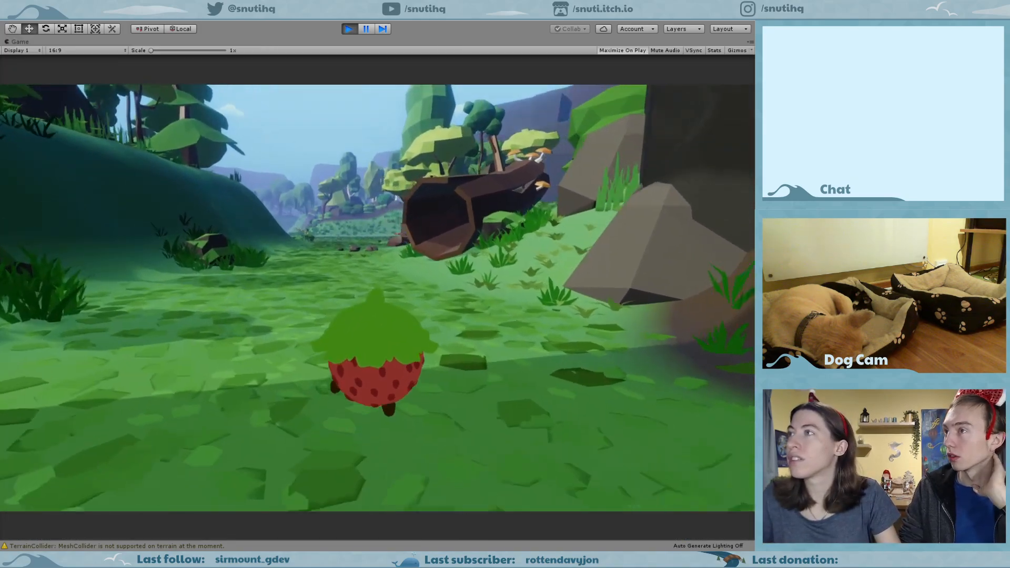
{"action": "key", "text": "w"}
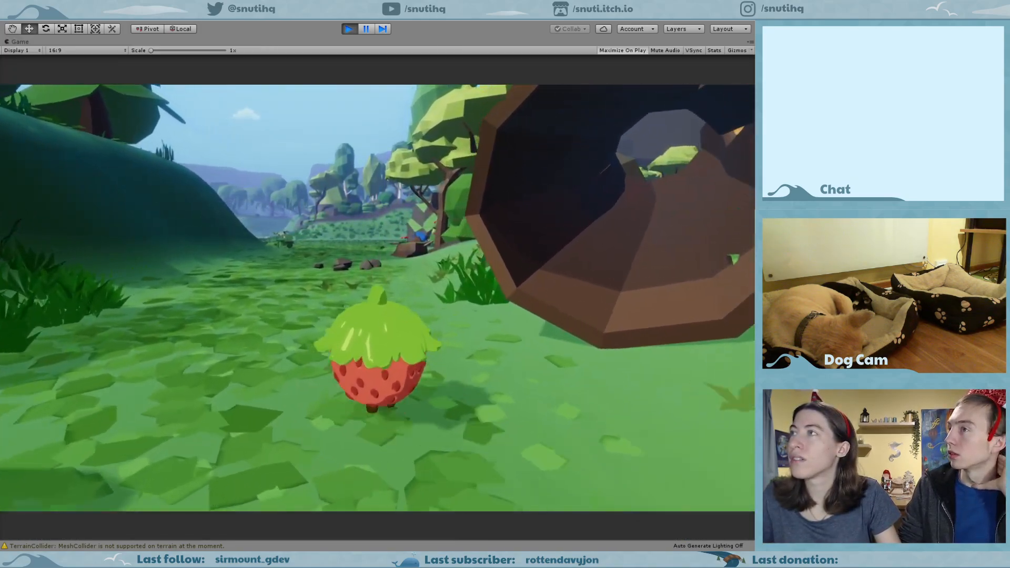
{"action": "key", "text": "w"}
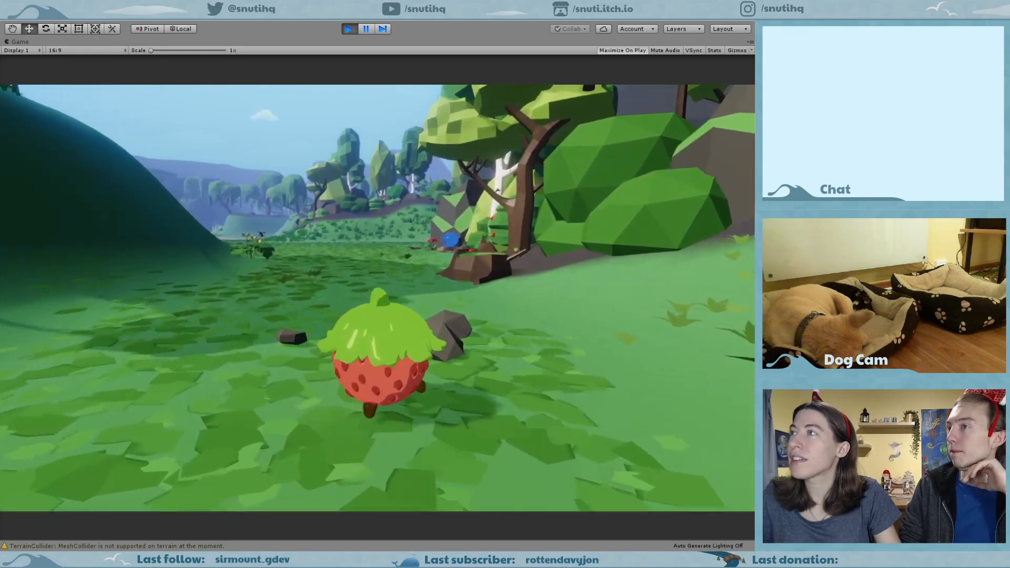
{"action": "key", "text": "w"}
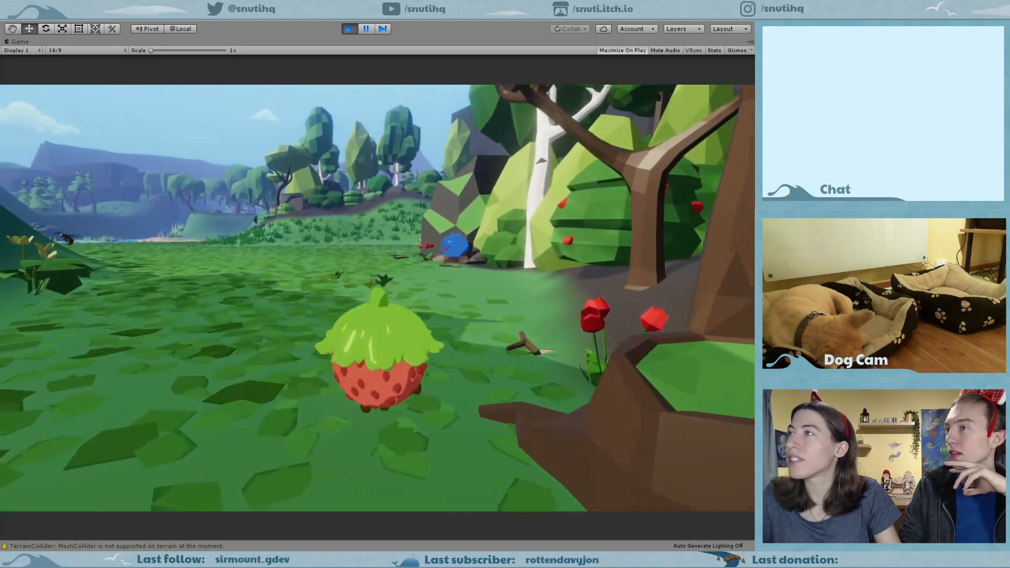
{"action": "key", "text": "w"}
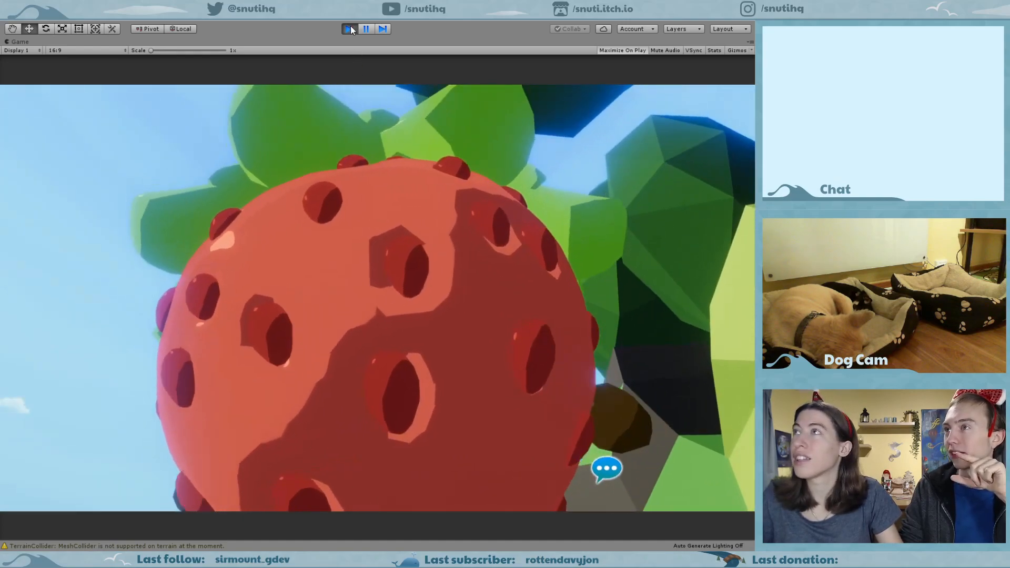
{"action": "left_click", "coordinate": [349, 28]}
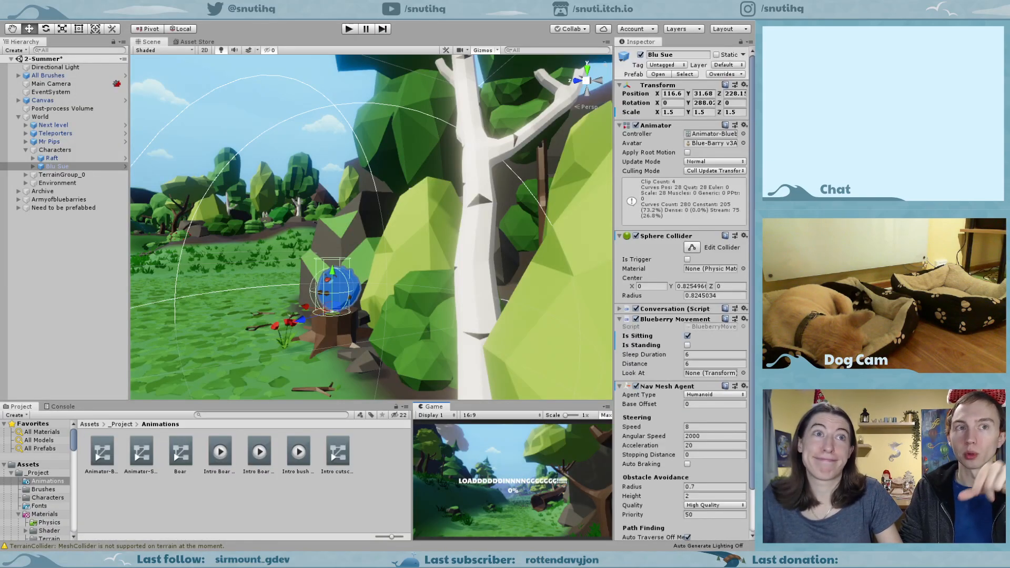
In Visual Studio's BlueberryMovement script, change || to && between !isSitting and !isStanding in Start's agent.enabled line, and save.
{"action": "key", "text": "alt+Tab"}
{"action": "key", "text": "alt+space"}
{"action": "left_click", "coordinate": [342, 304]}
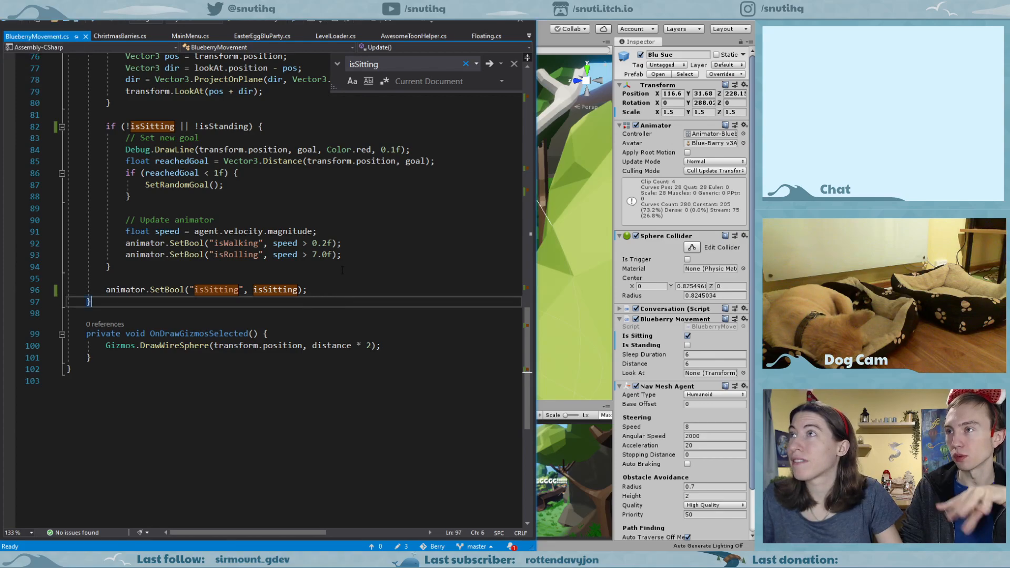
{"action": "scroll", "coordinate": [343, 271], "scroll_direction": "up", "scroll_amount": 2}
{"action": "left_click", "coordinate": [190, 197]}
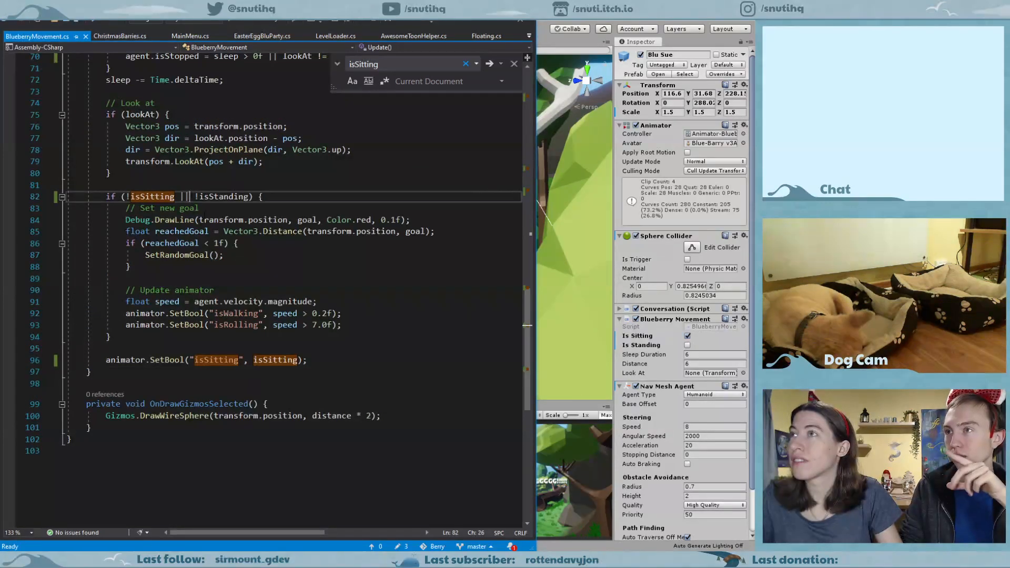
{"action": "scroll", "coordinate": [297, 296], "scroll_direction": "up", "scroll_amount": 5}
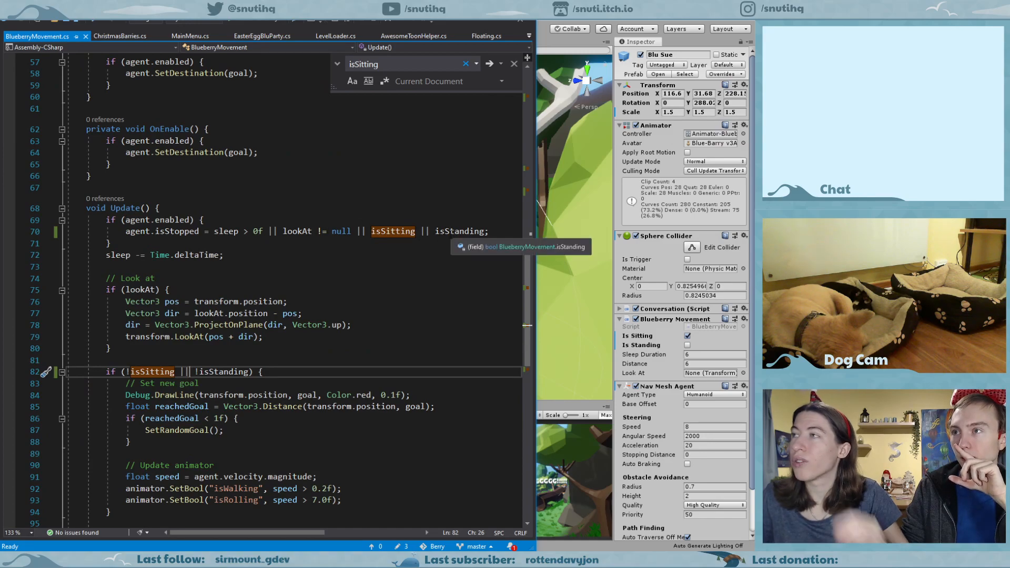
{"action": "scroll", "coordinate": [246, 188], "scroll_direction": "up", "scroll_amount": 12}
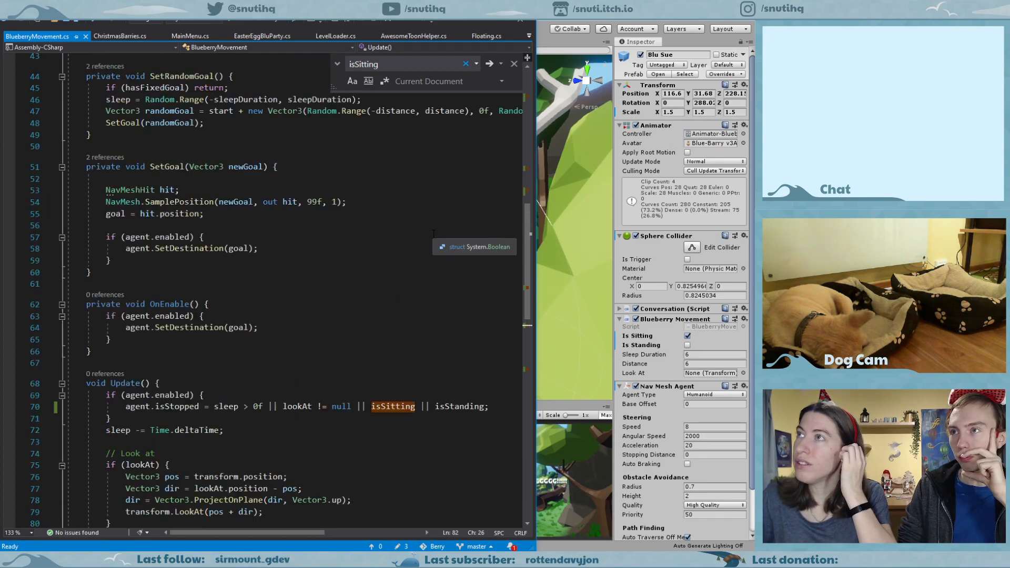
{"action": "left_click", "coordinate": [255, 199]}
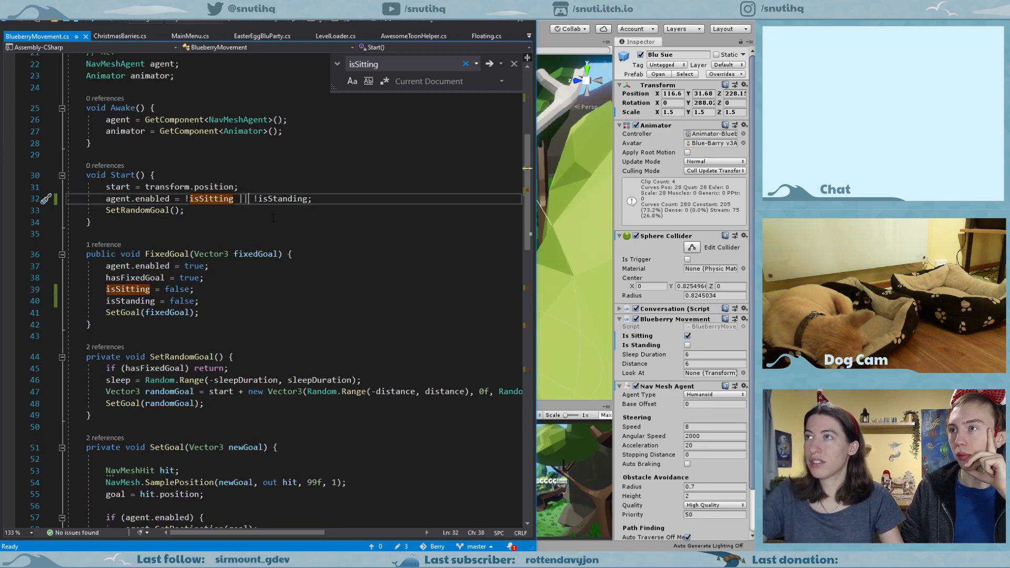
{"action": "key", "text": "BackSpace"}
{"action": "key", "text": "BackSpace"}
{"action": "type", "text": "&&"}
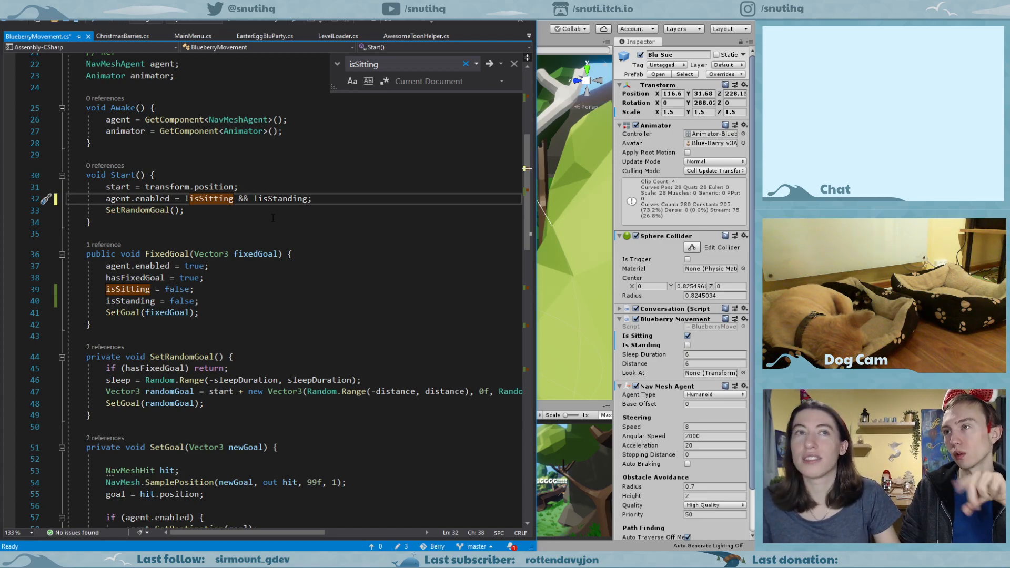
{"action": "key", "text": "ctrl+s"}
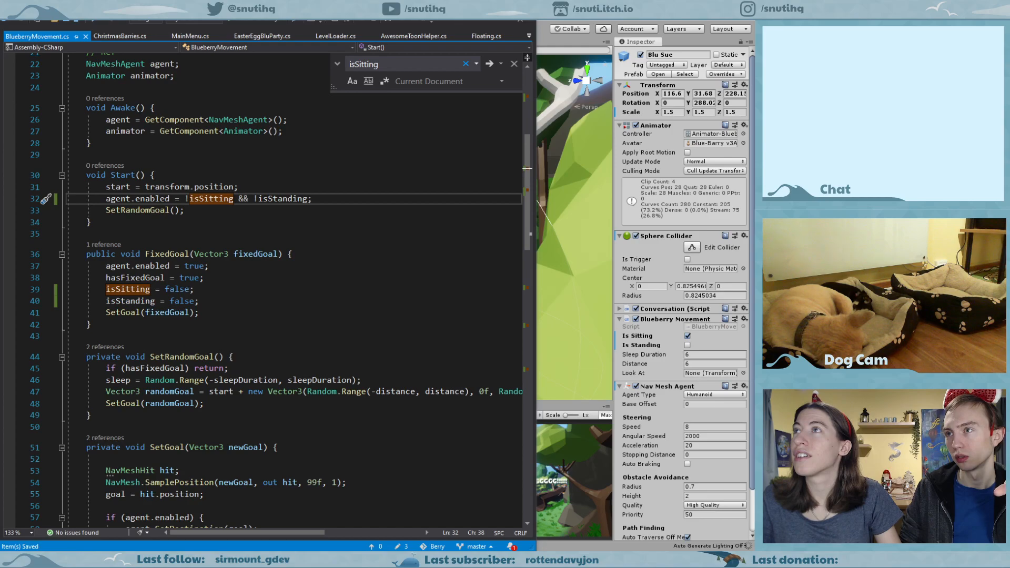
Switch Movie Servo AF on in the camera's Remote Live View window and minimise that window.
{"action": "key", "text": "alt+Tab"}
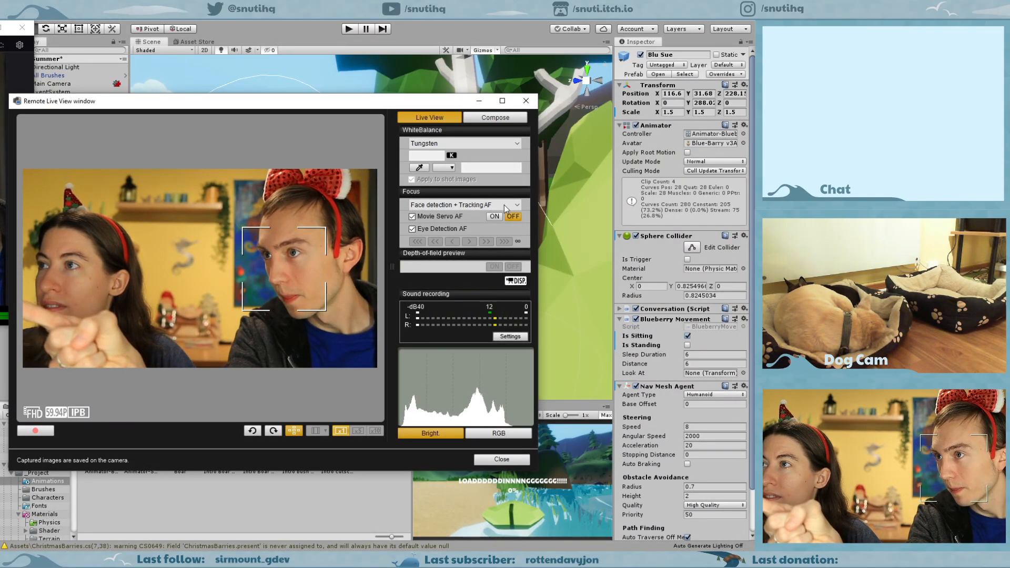
{"action": "left_click", "coordinate": [494, 219]}
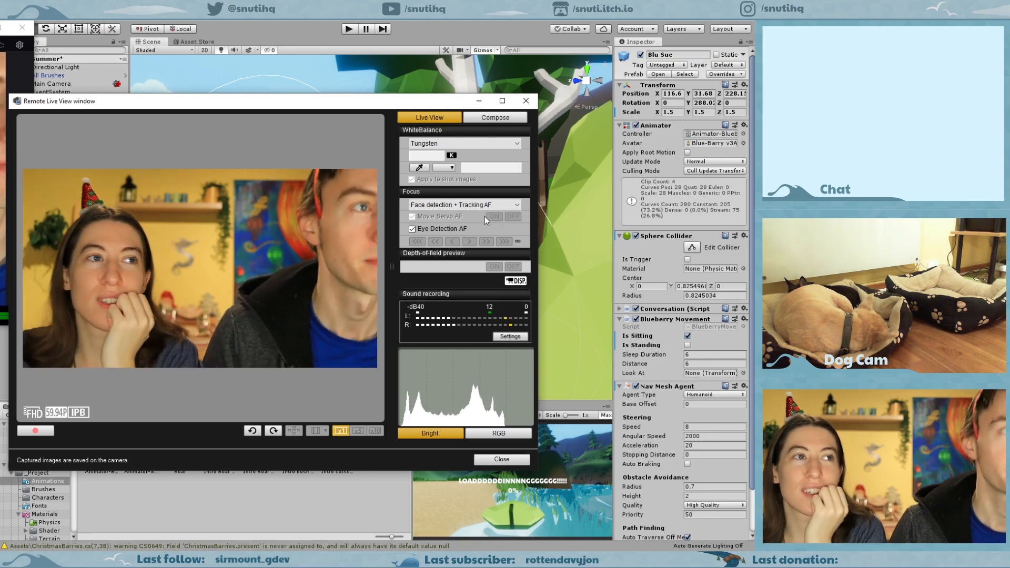
{"action": "left_click", "coordinate": [479, 100]}
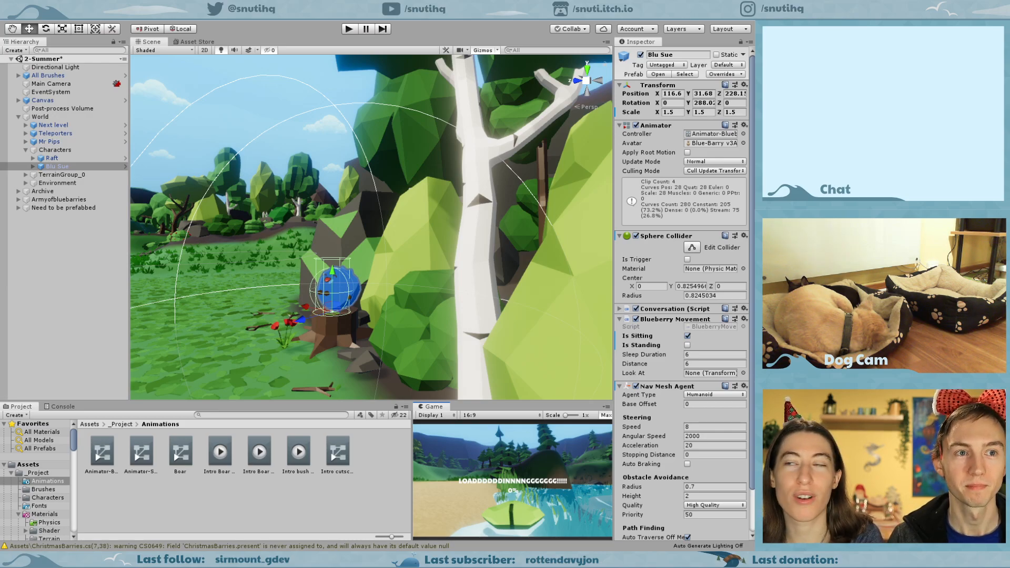
{"action": "middle_click_drag", "start_coordinate": [204, 258], "coordinate": [420, 289]}
{"action": "middle_click_drag", "start_coordinate": [282, 280], "coordinate": [234, 257]}
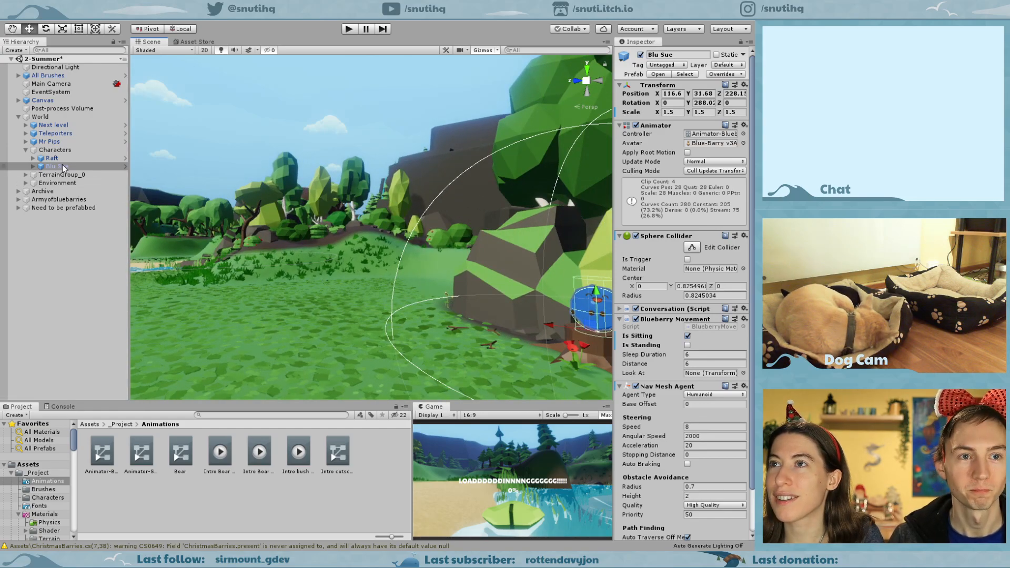
Play-test the scene by walking the strawberry to the stump and talking through the sitting blueberry's dialogue, and stop the game.
{"action": "left_click", "coordinate": [349, 31]}
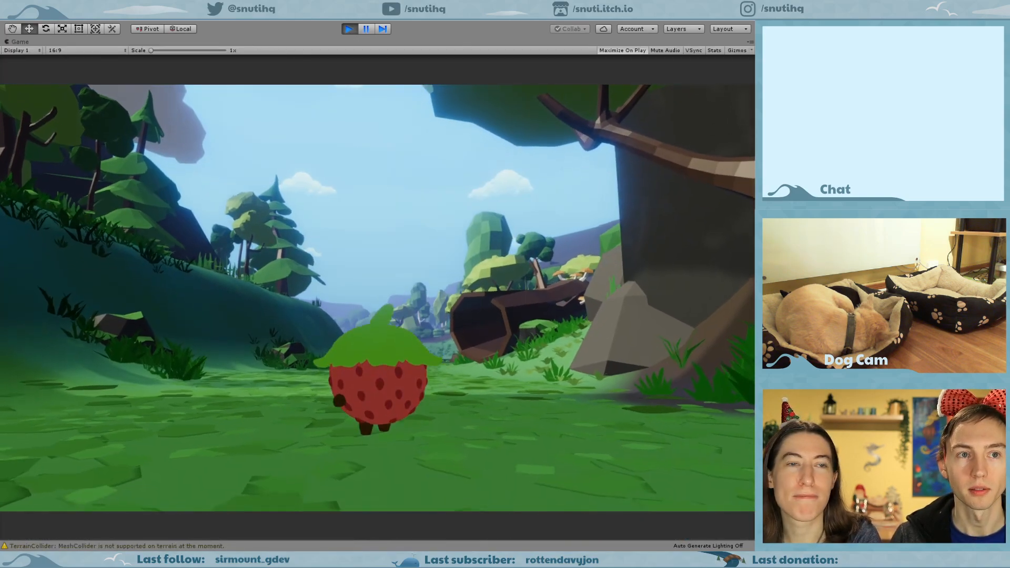
{"action": "key", "text": "w"}
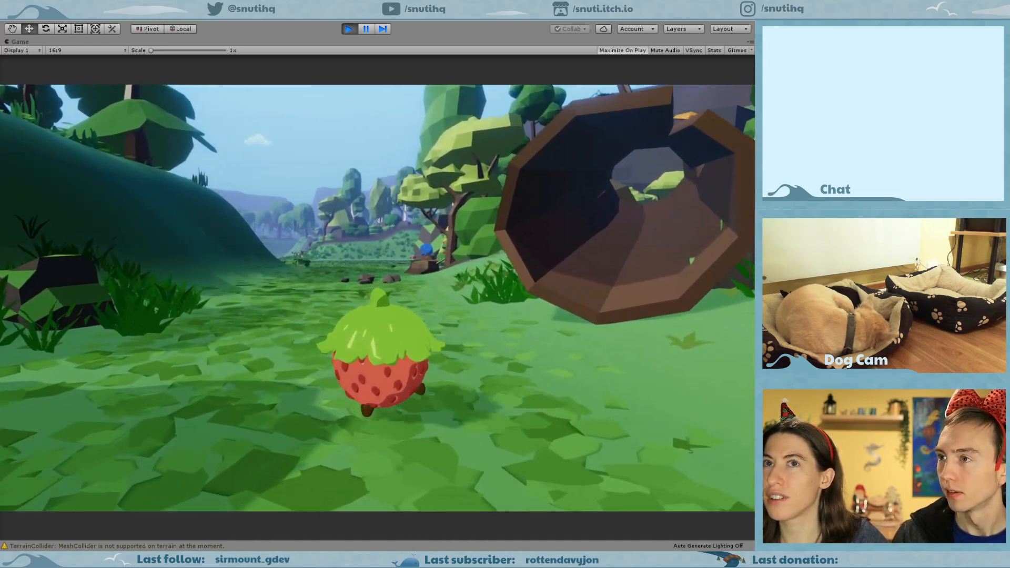
{"action": "key", "text": "w"}
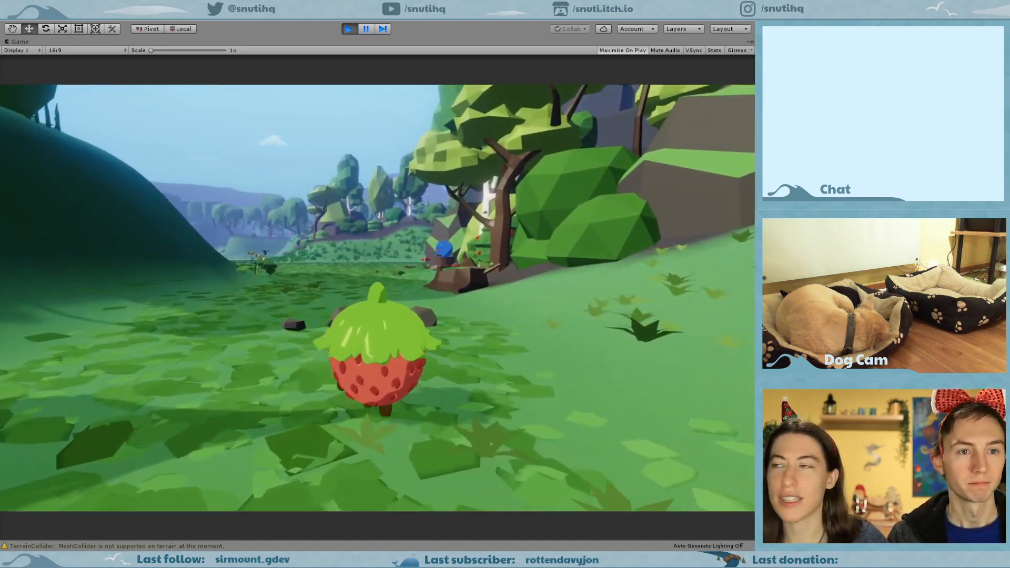
{"action": "key", "text": "w"}
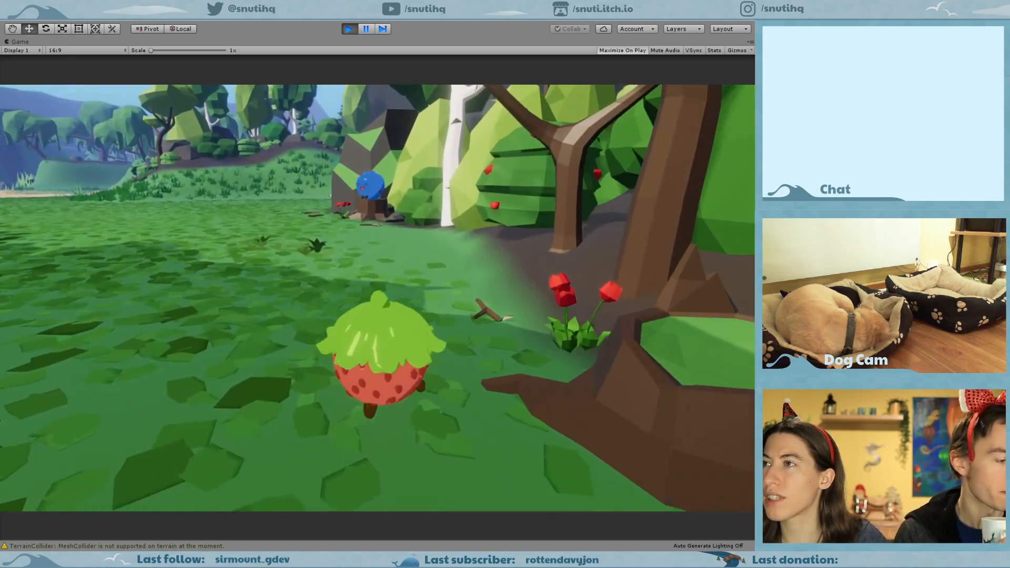
{"action": "key", "text": "w"}
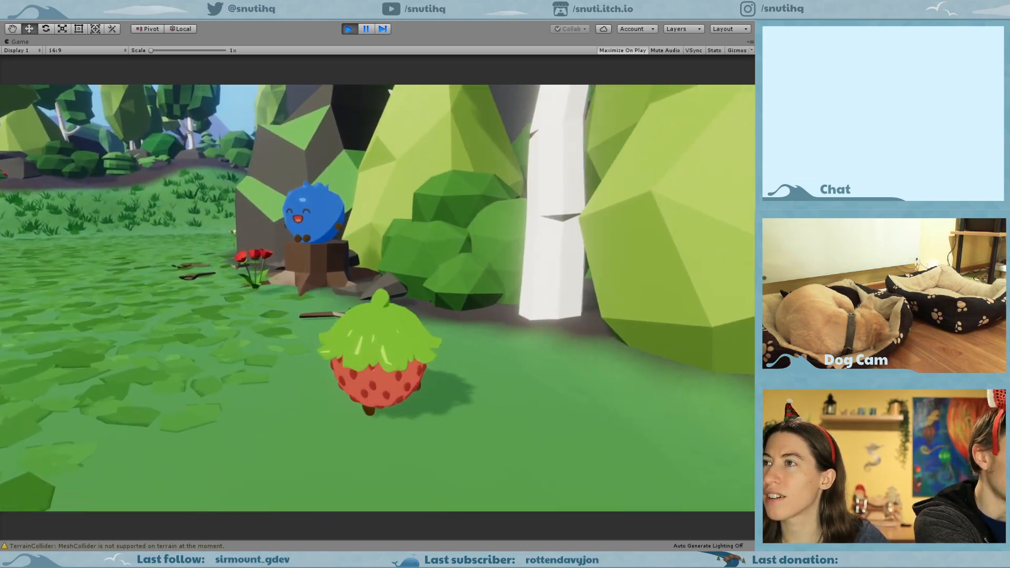
{"action": "key", "text": "e"}
{"action": "key", "text": "e"}
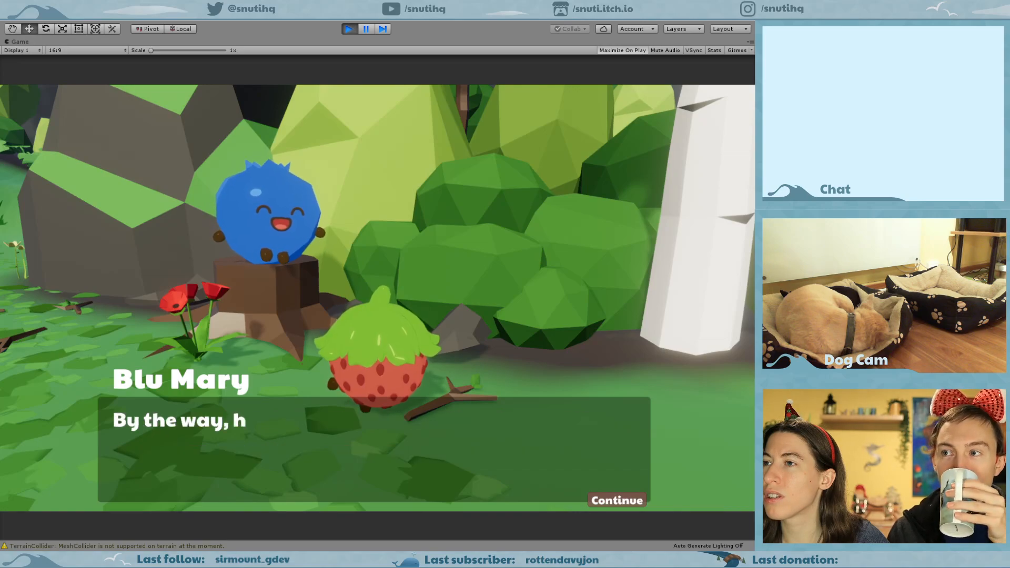
{"action": "key", "text": "e"}
{"action": "key", "text": "w"}
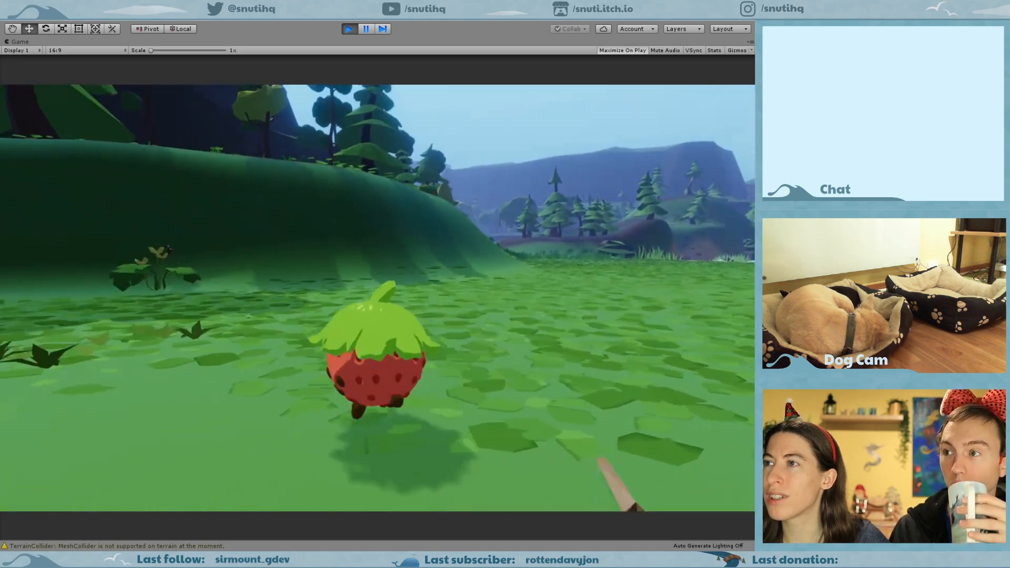
{"action": "key", "text": "Escape"}
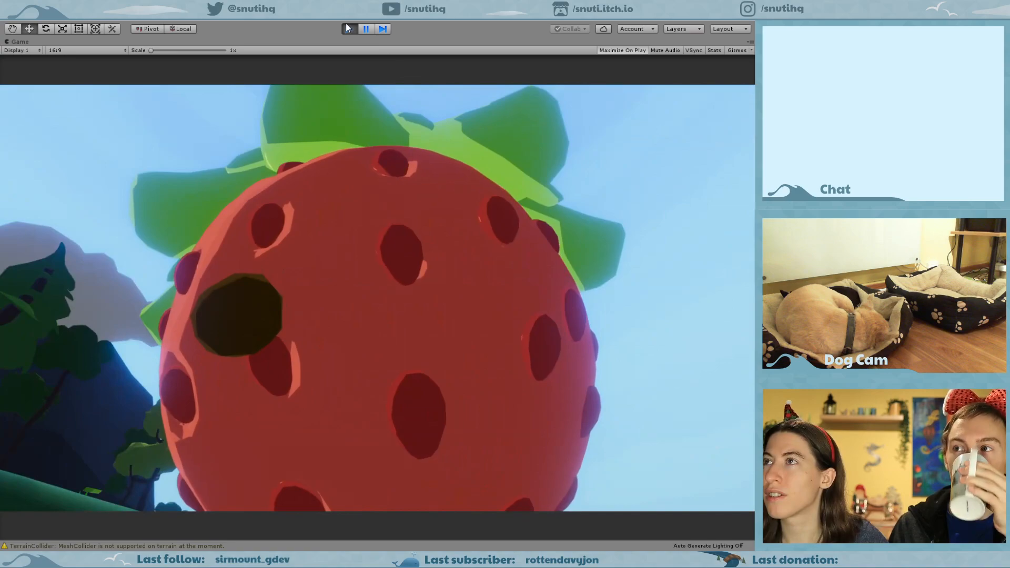
{"action": "left_click", "coordinate": [348, 28]}
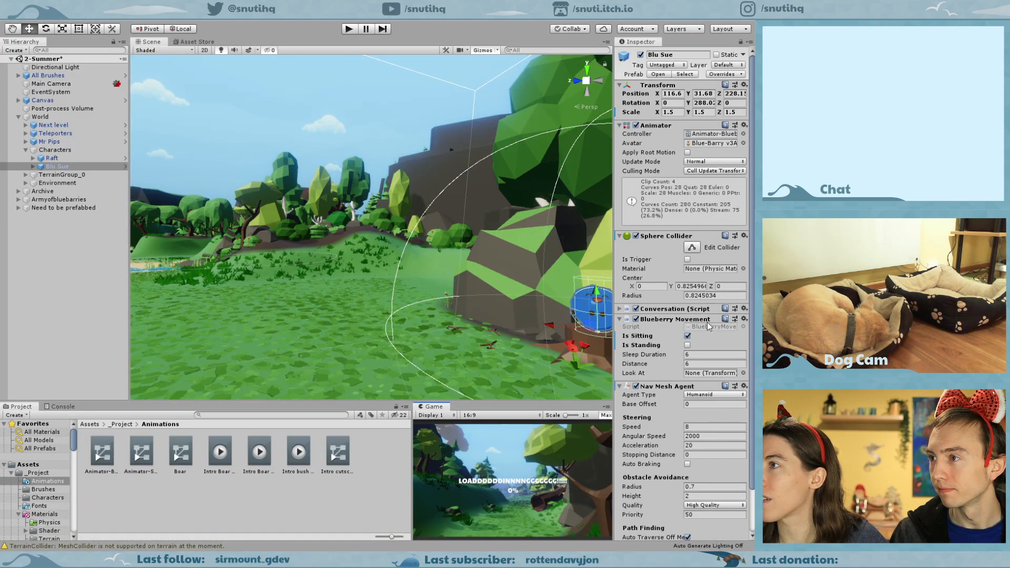
Change the Character Name in Blu Sue's Conversation script to Blu Sue.
{"action": "left_click", "coordinate": [621, 308]}
{"action": "left_click", "coordinate": [707, 325]}
{"action": "double_click", "coordinate": [707, 325]}
{"action": "type", "text": "Sue"}
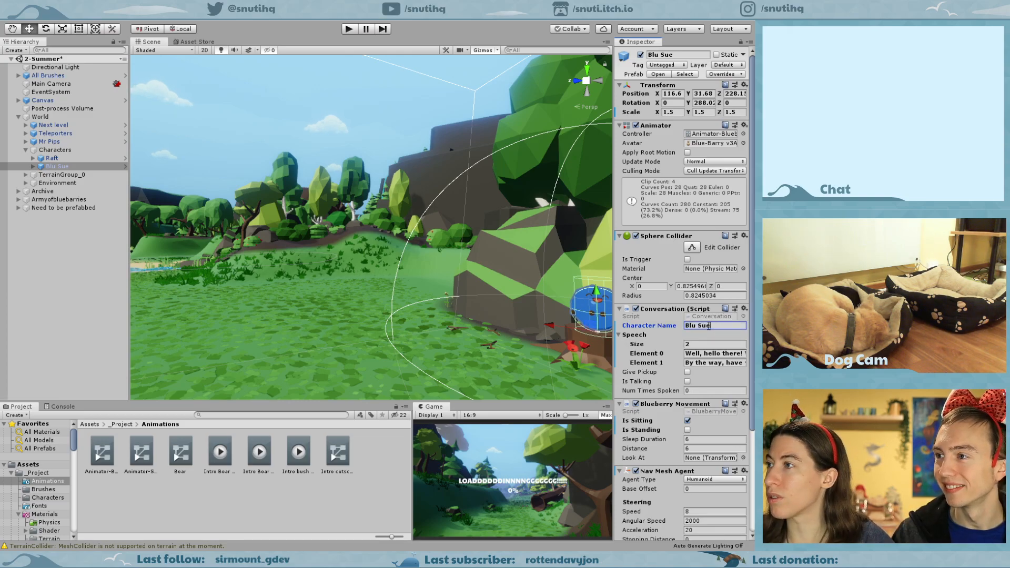
Clear Blu Sue's two speech lines, reduce the Speech size to 1 and write "Hello there dear!" as Element 0.
{"action": "left_click", "coordinate": [734, 351]}
{"action": "key", "text": "BackSpace"}
{"action": "left_click", "coordinate": [721, 363]}
{"action": "key", "text": "BackSpace"}
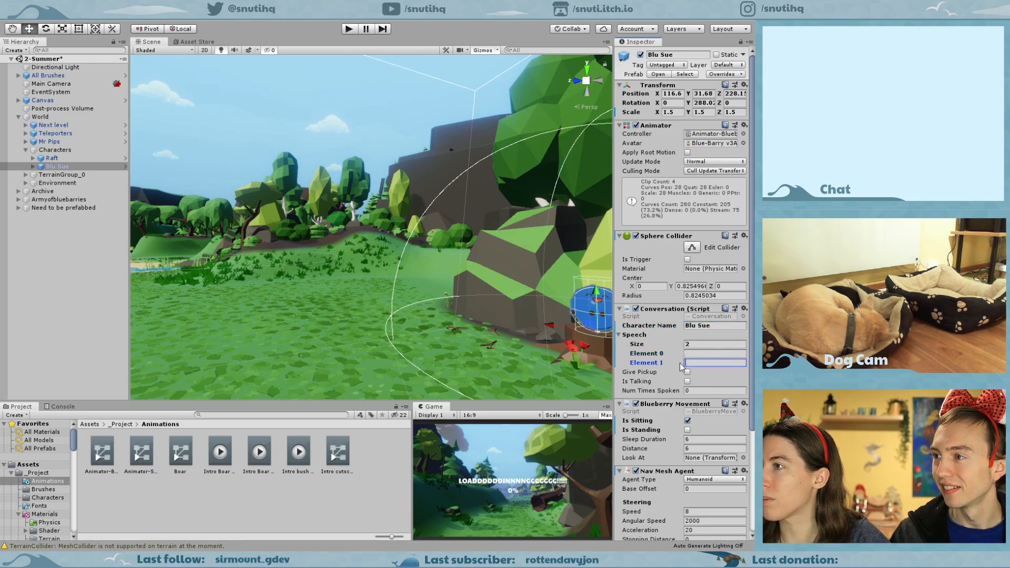
{"action": "left_click", "coordinate": [696, 345]}
{"action": "type", "text": "1"}
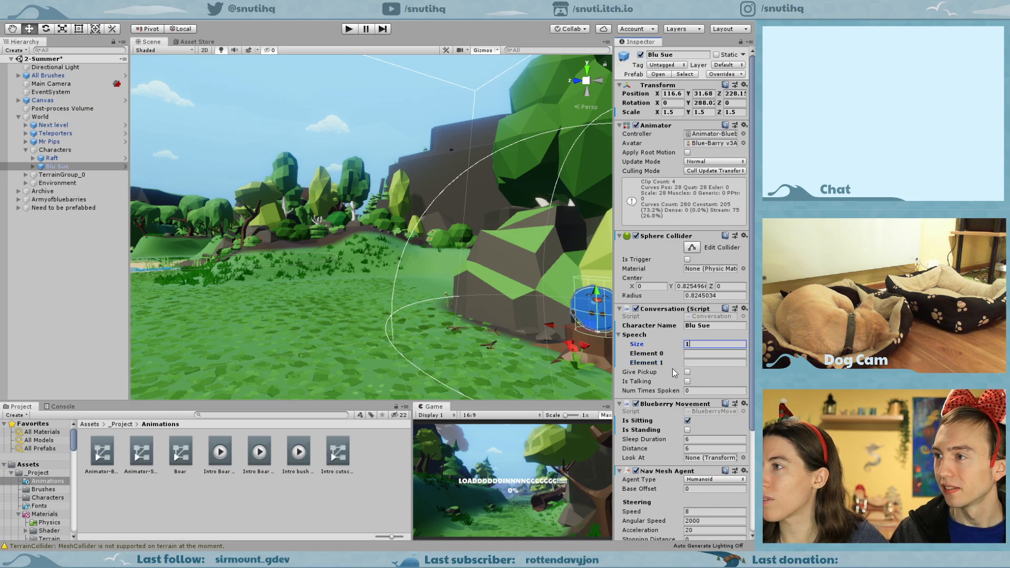
{"action": "left_click", "coordinate": [629, 382]}
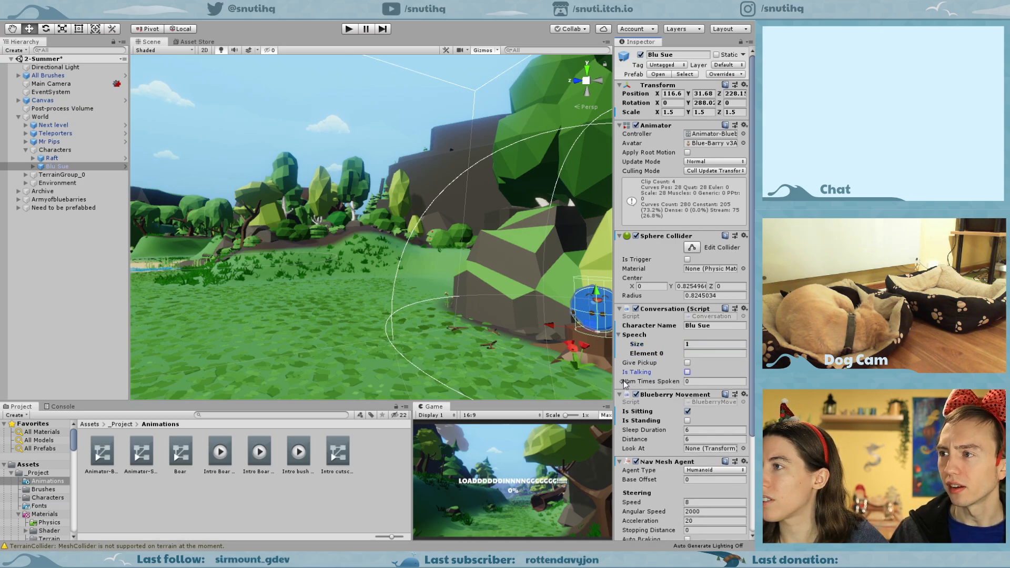
{"action": "left_click", "coordinate": [701, 355]}
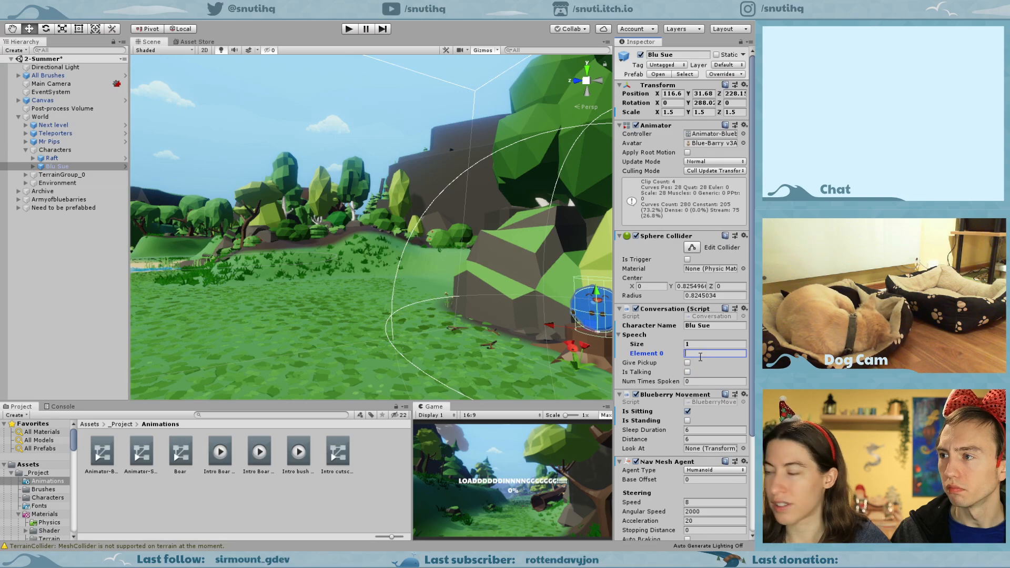
{"action": "type", "text": "Hello there dear!"}
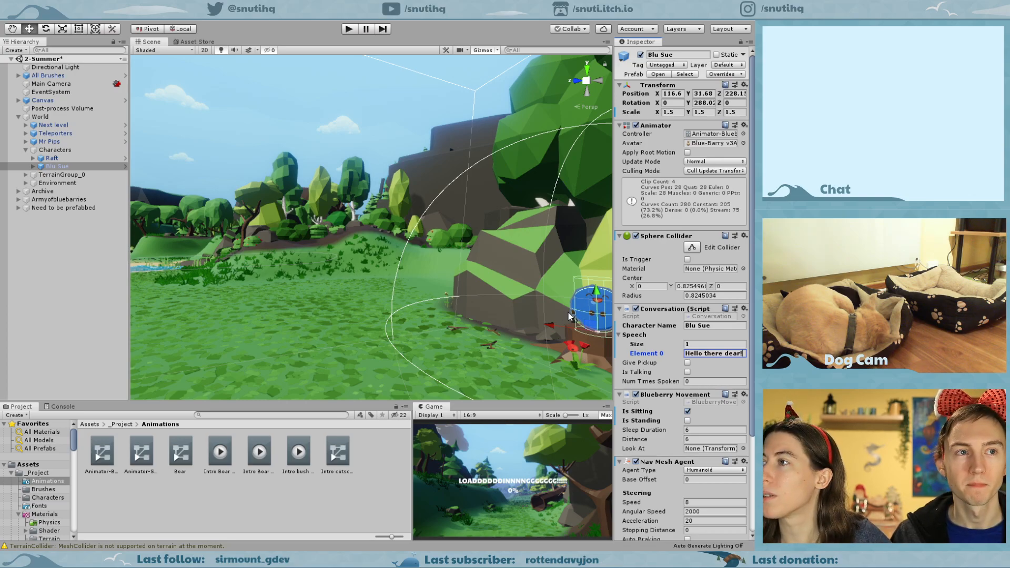
Duplicate Blu Sue, move the copy onto the open grass away from the stump, and turn off its Is Sitting option.
{"action": "middle_click_drag", "start_coordinate": [284, 221], "coordinate": [327, 221]}
{"action": "left_click", "coordinate": [33, 151]}
{"action": "left_click", "coordinate": [61, 166]}
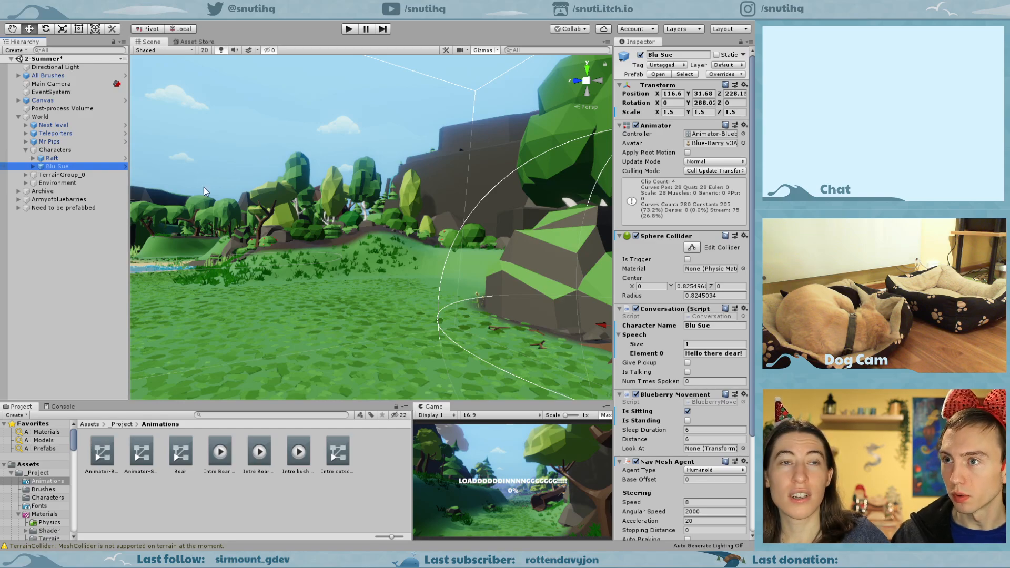
{"action": "key", "text": "ctrl+d"}
{"action": "middle_click_drag", "start_coordinate": [352, 264], "coordinate": [277, 289]}
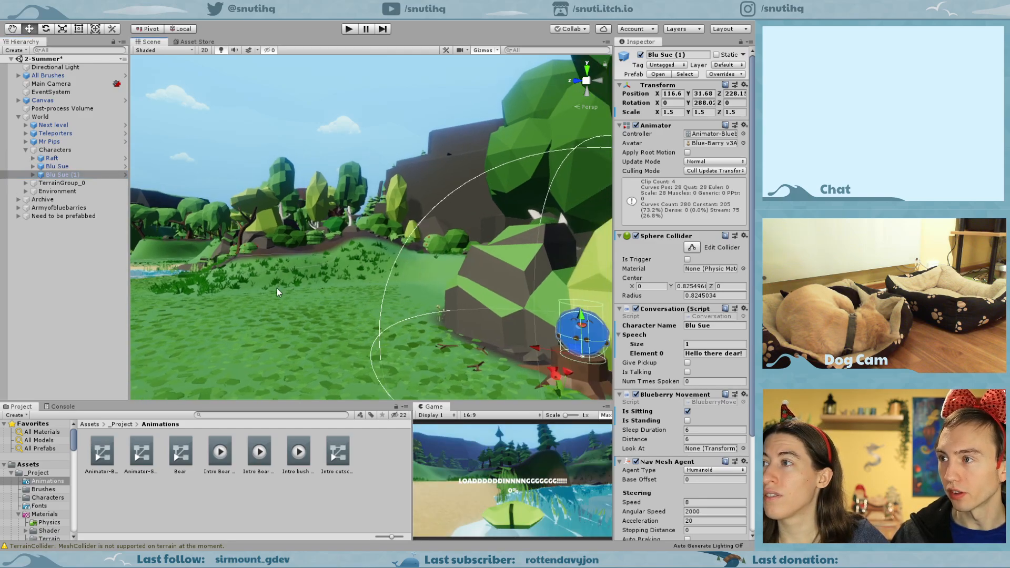
{"action": "scroll", "coordinate": [277, 288], "scroll_direction": "down", "scroll_amount": 3}
{"action": "left_click_drag", "start_coordinate": [504, 337], "coordinate": [341, 264]}
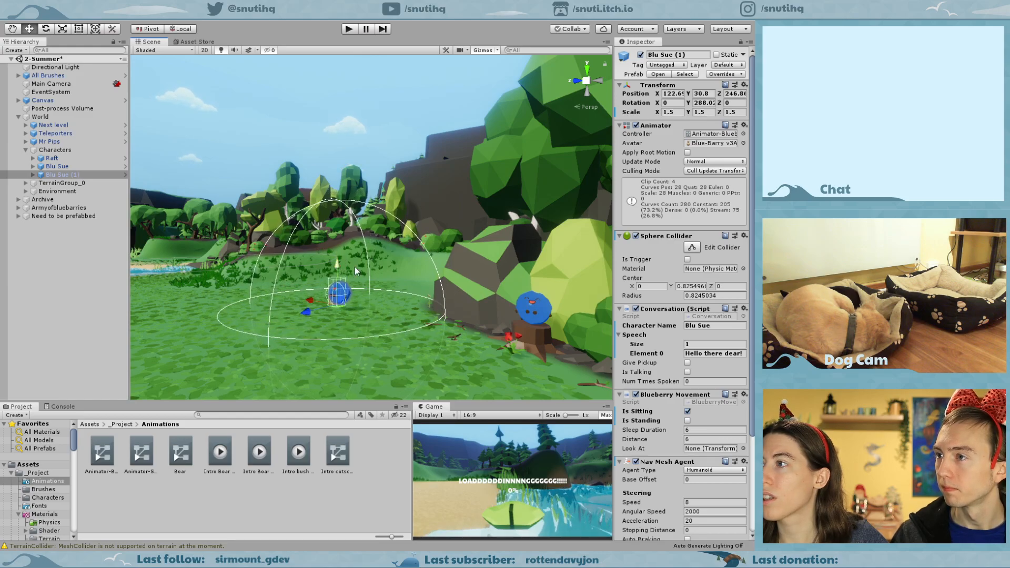
{"action": "left_click", "coordinate": [688, 412]}
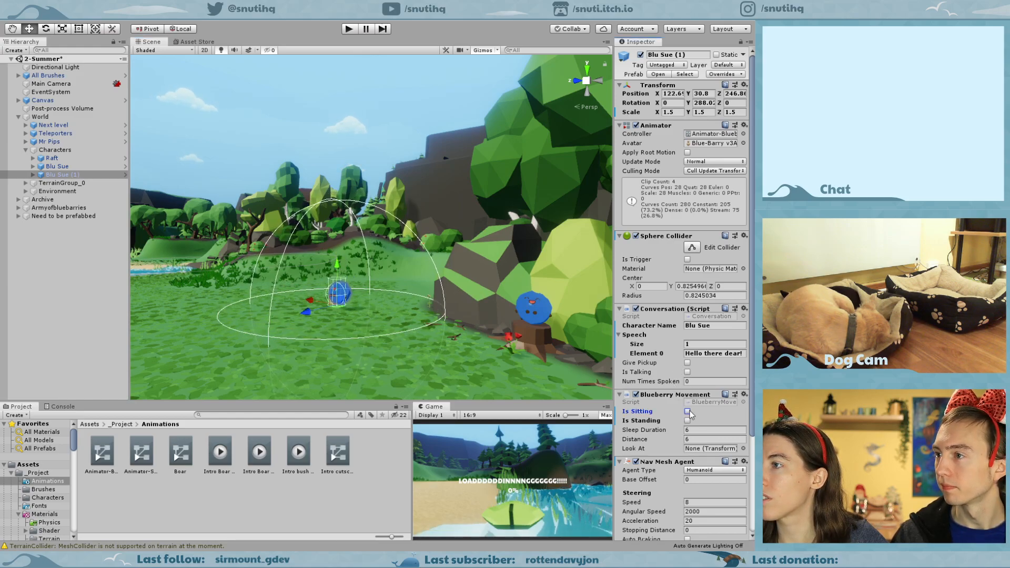
Play-test the scene by walking the strawberry towards the two blueberries to watch how the non-sitting copy behaves, and stop the game.
{"action": "left_click", "coordinate": [349, 28]}
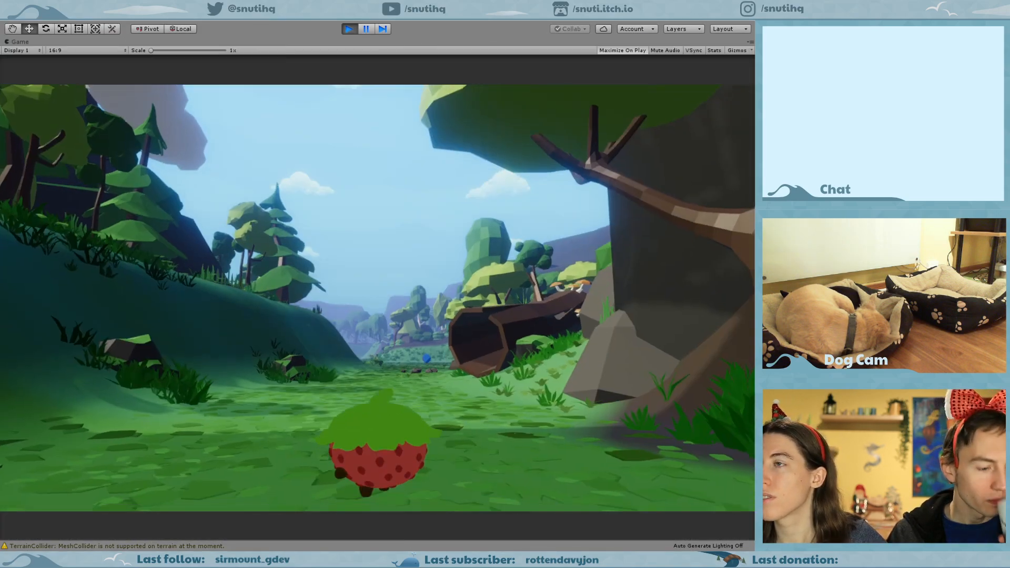
{"action": "key", "text": "w"}
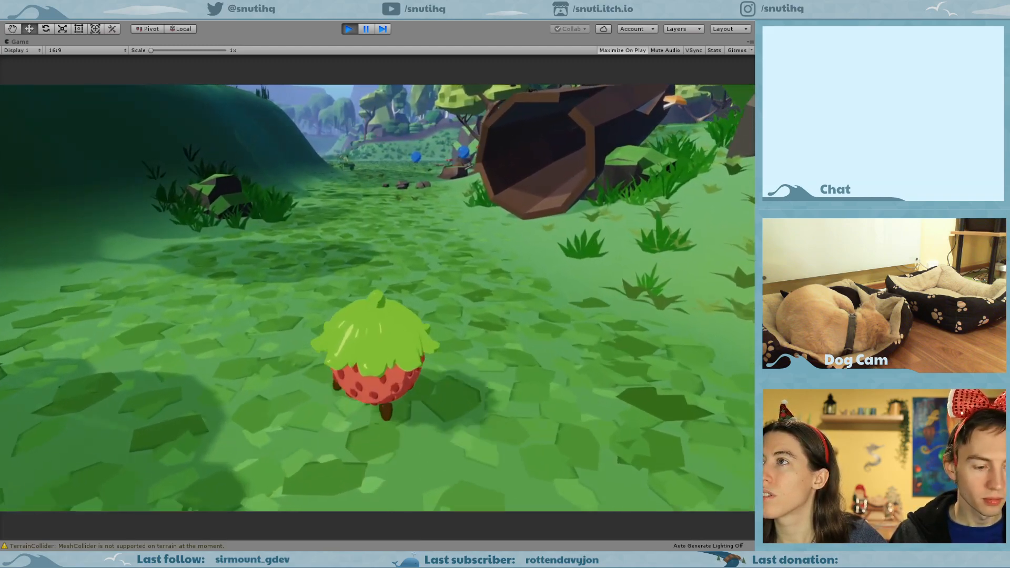
{"action": "key", "text": "w"}
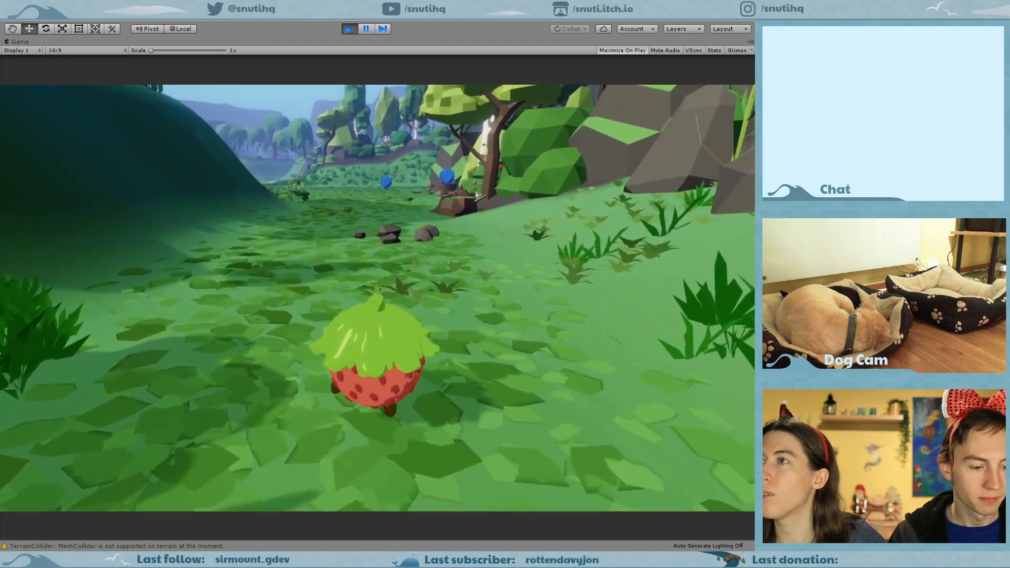
{"action": "key", "text": "w"}
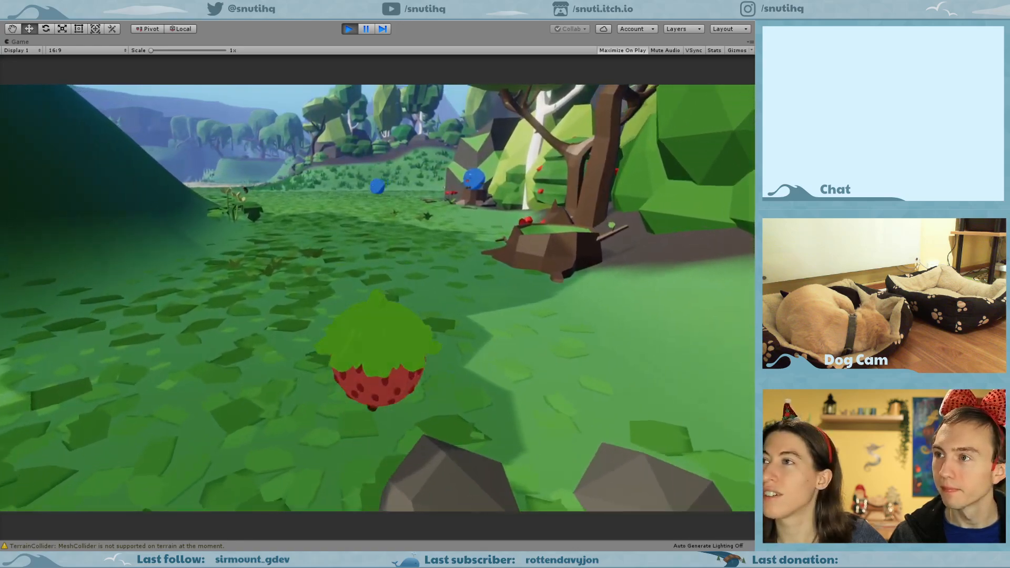
{"action": "key", "text": "w"}
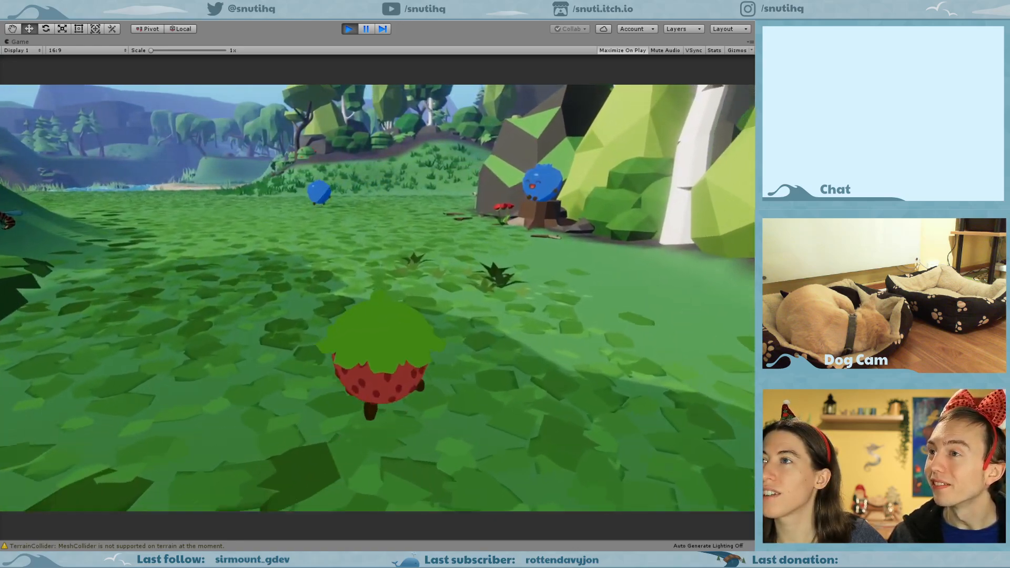
{"action": "key", "text": "w"}
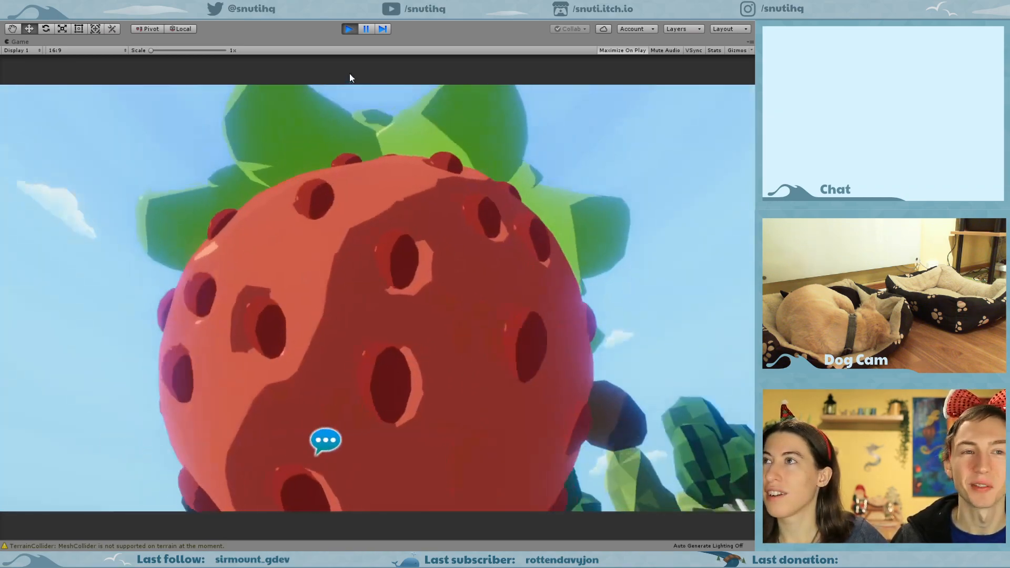
{"action": "left_click", "coordinate": [350, 30]}
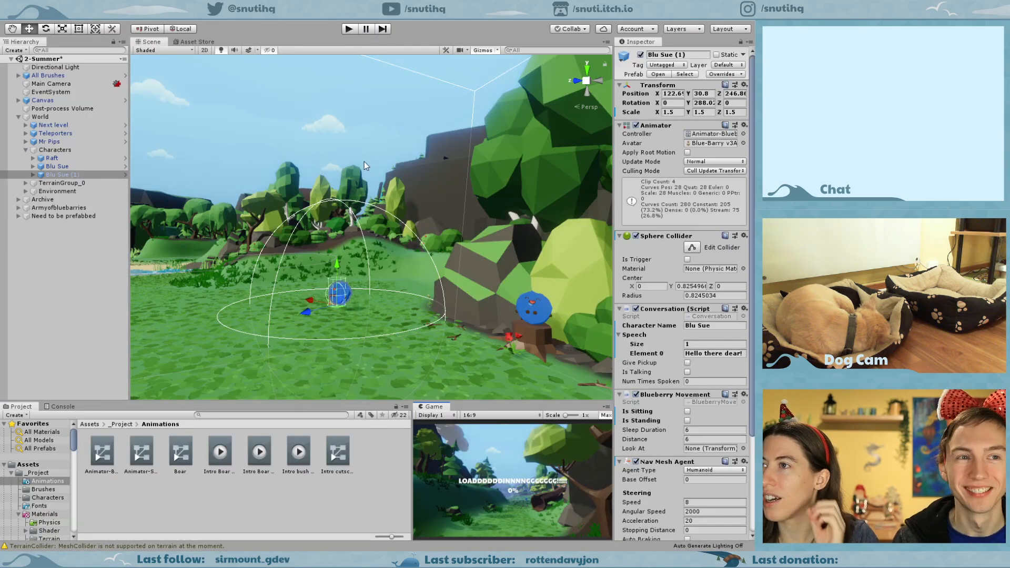
Set the blueberry copy's scale to 1 on X, Y and Z and turn on Is Standing.
{"action": "left_click", "coordinate": [673, 112]}
{"action": "type", "text": "1"}
{"action": "key", "text": "Tab"}
{"action": "type", "text": "1"}
{"action": "key", "text": "Tab"}
{"action": "type", "text": "1"}
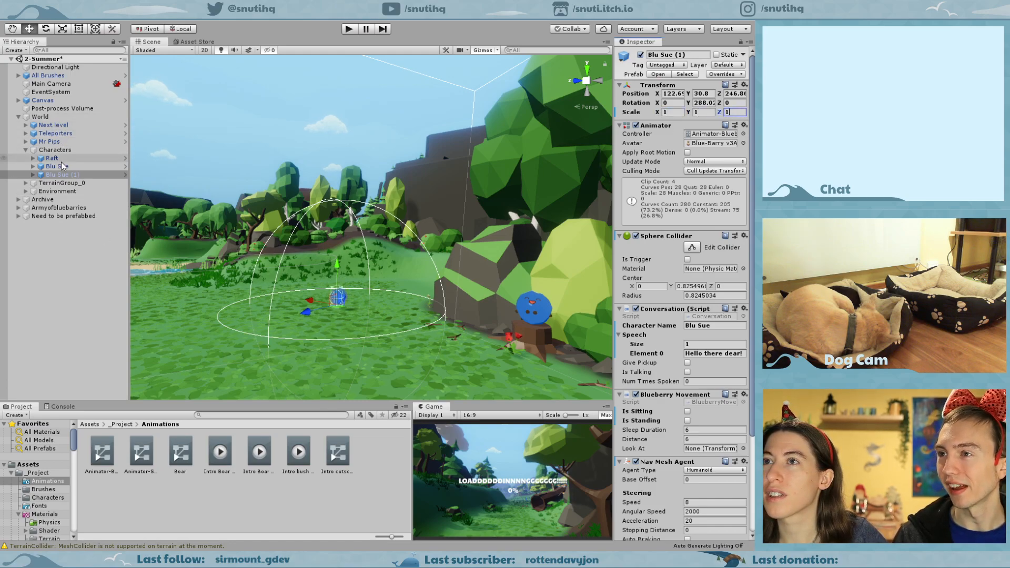
{"action": "left_click", "coordinate": [688, 421]}
Move the standing blueberry farther across the meadow to about X 132, Z 260 and rename it Blu Queue.
{"action": "middle_click_drag", "start_coordinate": [313, 228], "coordinate": [332, 249]}
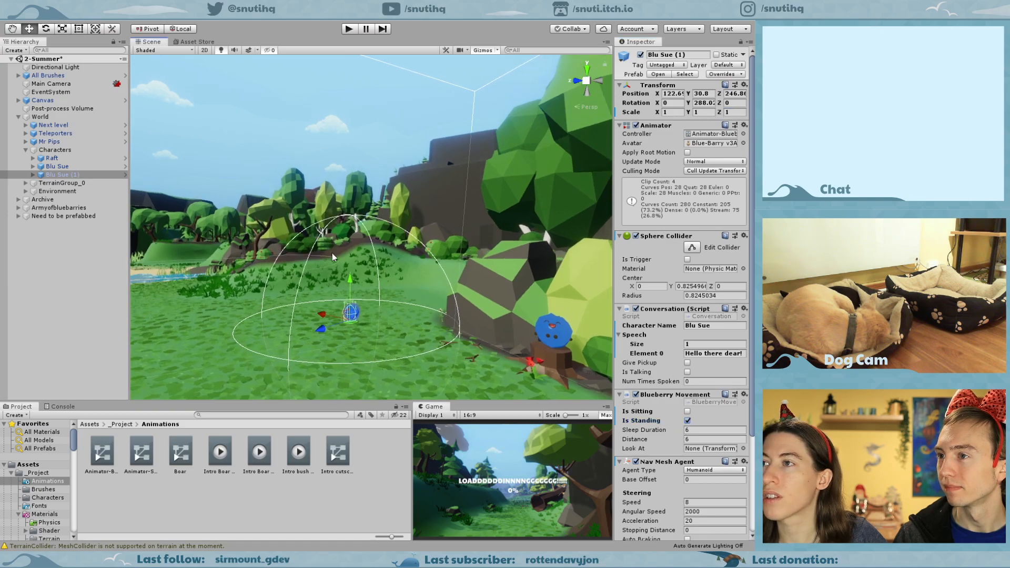
{"action": "left_click_drag", "start_coordinate": [329, 320], "coordinate": [279, 305]}
{"action": "scroll", "coordinate": [246, 291], "scroll_direction": "up", "scroll_amount": 3}
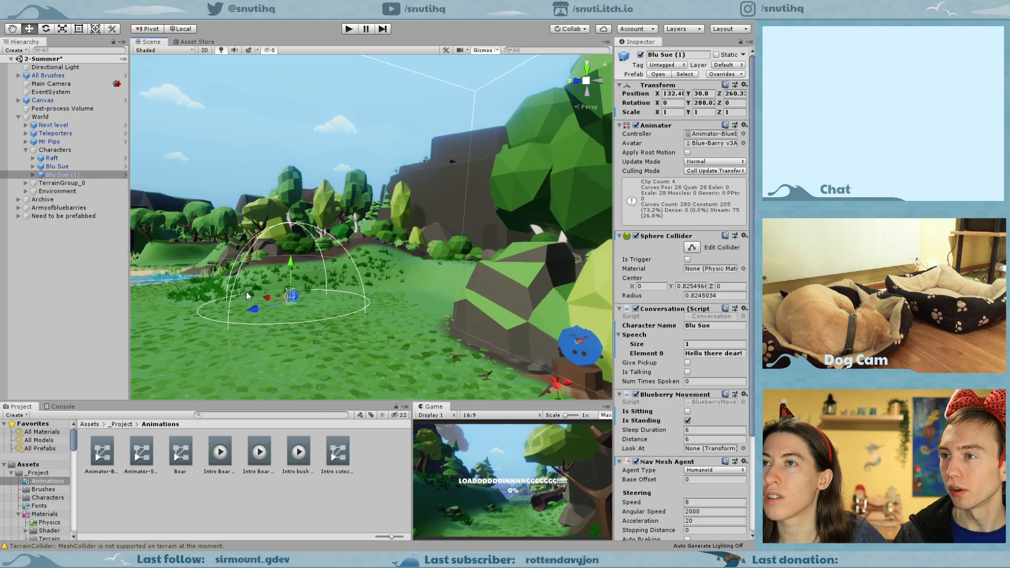
{"action": "left_click", "coordinate": [679, 54]}
{"action": "type", "text": "Queue"}
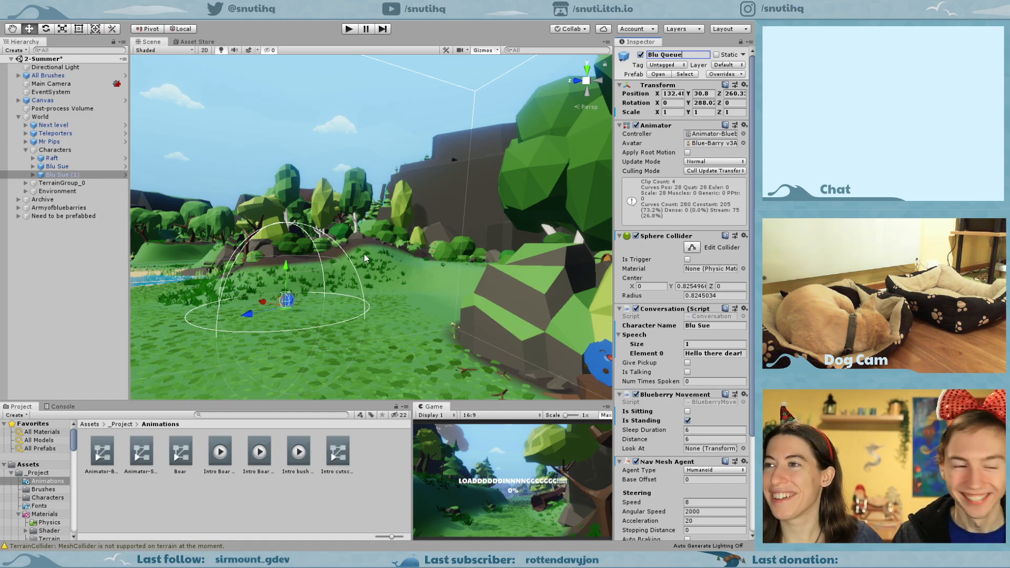
Move Blu Queue across the meadow towards the river, to about X 129, Z 289.
{"action": "left_click", "coordinate": [264, 299]}
{"action": "scroll", "coordinate": [274, 285], "scroll_direction": "down", "scroll_amount": 5}
{"action": "middle_click_drag", "start_coordinate": [295, 288], "coordinate": [370, 317]}
{"action": "right_click_drag", "start_coordinate": [369, 317], "coordinate": [352, 365]}
{"action": "scroll", "coordinate": [321, 267], "scroll_direction": "down", "scroll_amount": 5}
{"action": "middle_click_drag", "start_coordinate": [321, 267], "coordinate": [370, 362]}
{"action": "left_click_drag", "start_coordinate": [384, 259], "coordinate": [317, 264]}
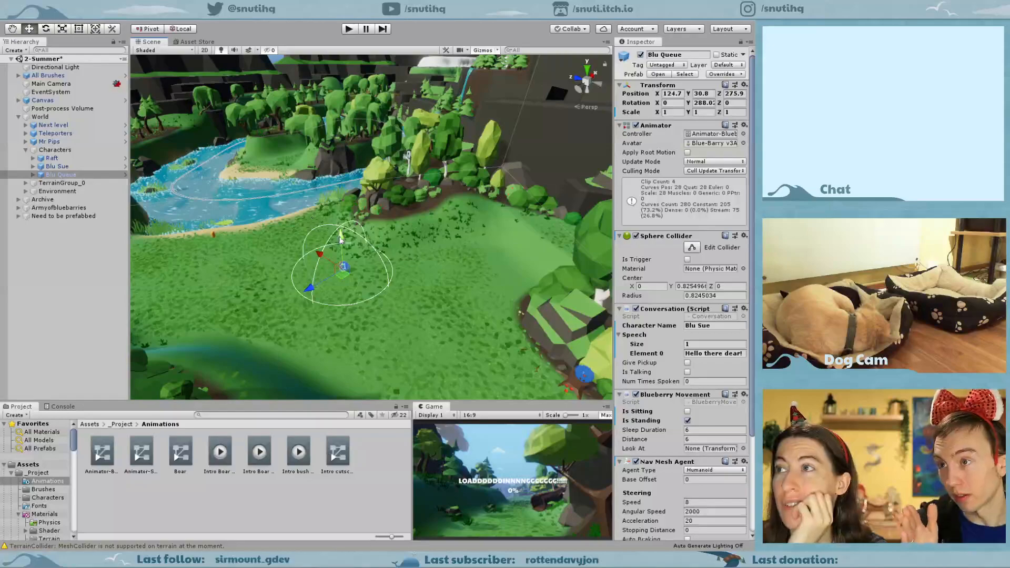
{"action": "left_click_drag", "start_coordinate": [318, 256], "coordinate": [292, 216]}
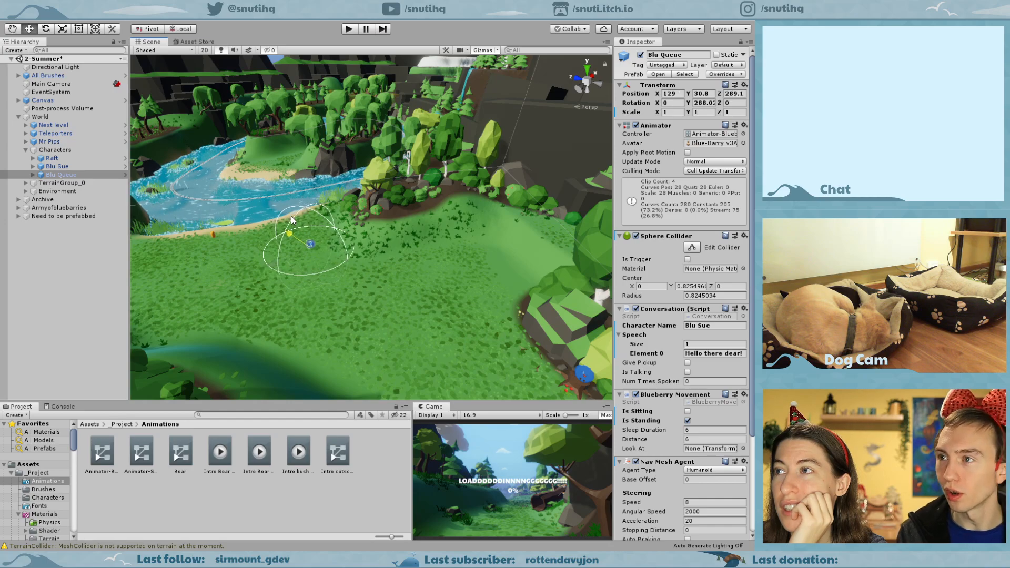
{"action": "scroll", "coordinate": [285, 227], "scroll_direction": "up", "scroll_amount": 5}
{"action": "middle_click_drag", "start_coordinate": [279, 225], "coordinate": [287, 227]}
{"action": "scroll", "coordinate": [274, 232], "scroll_direction": "up", "scroll_amount": 2}
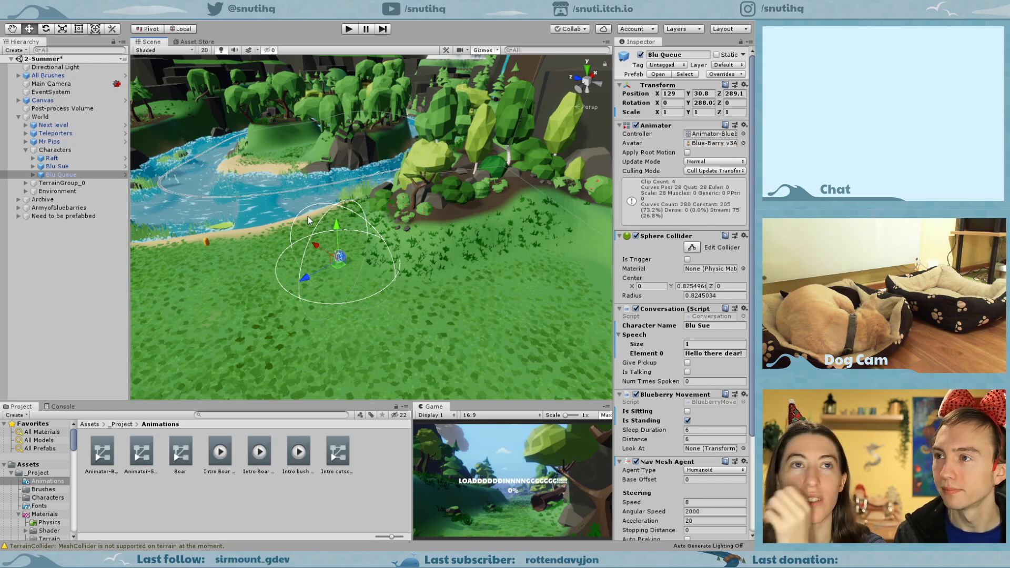
Duplicate Blu Queue and move the copy to the river's edge, at about X 144, Z 304.
{"action": "left_click", "coordinate": [58, 183]}
{"action": "left_click", "coordinate": [62, 173]}
{"action": "key", "text": "ctrl+d"}
{"action": "left_click_drag", "start_coordinate": [316, 241], "coordinate": [265, 191]}
{"action": "left_click_drag", "start_coordinate": [289, 223], "coordinate": [321, 210]}
{"action": "key", "text": "f"}
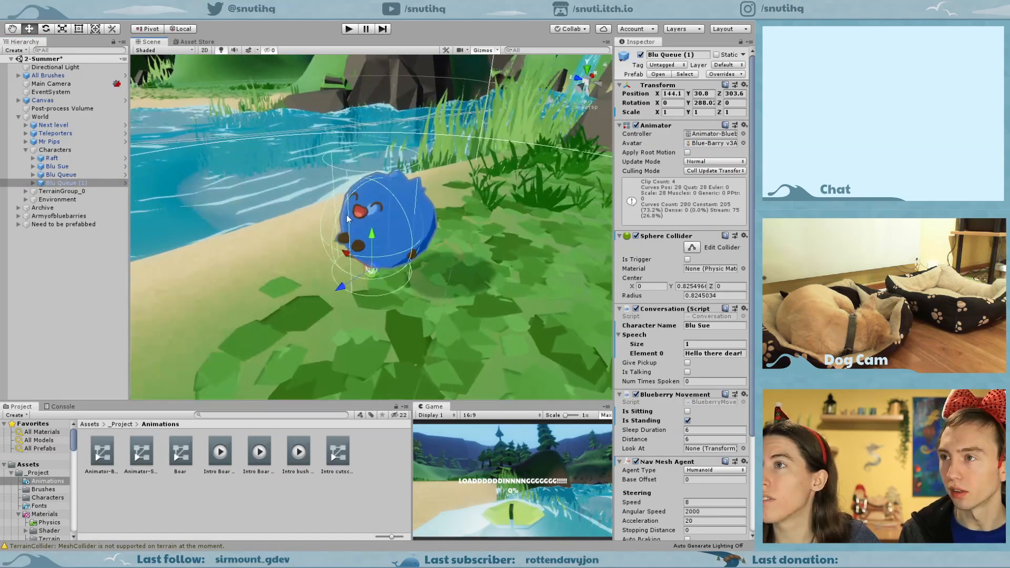
Rotate the copy to about 216° on Y and settle it on the sand at about X 145, Y 30, Z 305.
{"action": "key", "text": "e"}
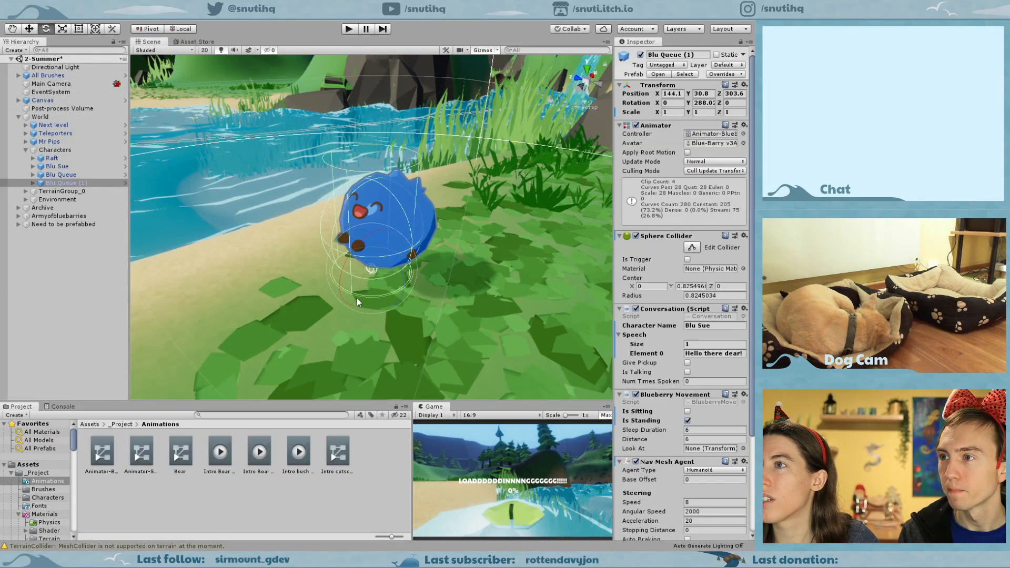
{"action": "left_click_drag", "start_coordinate": [367, 298], "coordinate": [469, 302]}
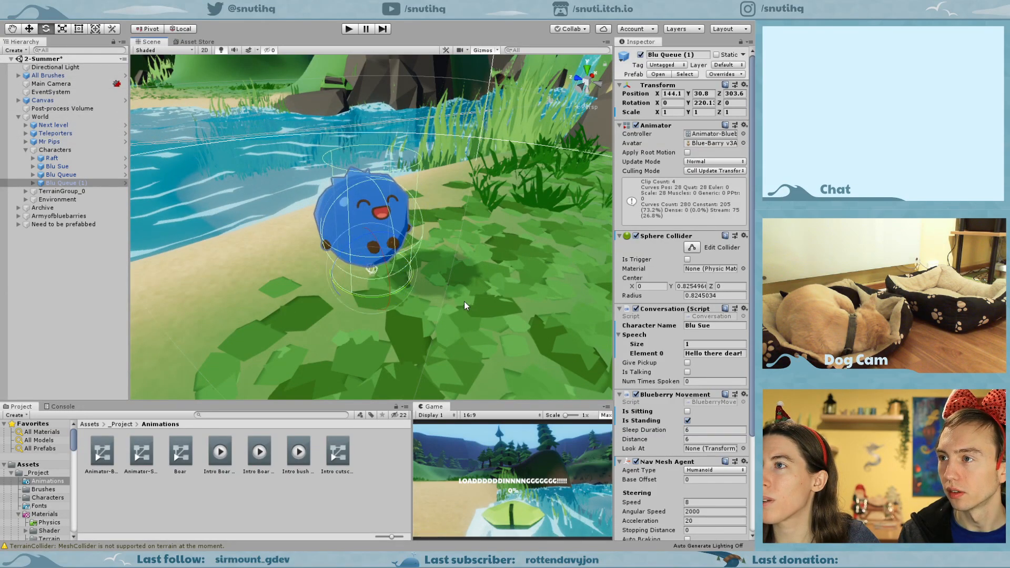
{"action": "left_click_drag", "start_coordinate": [364, 298], "coordinate": [371, 298]}
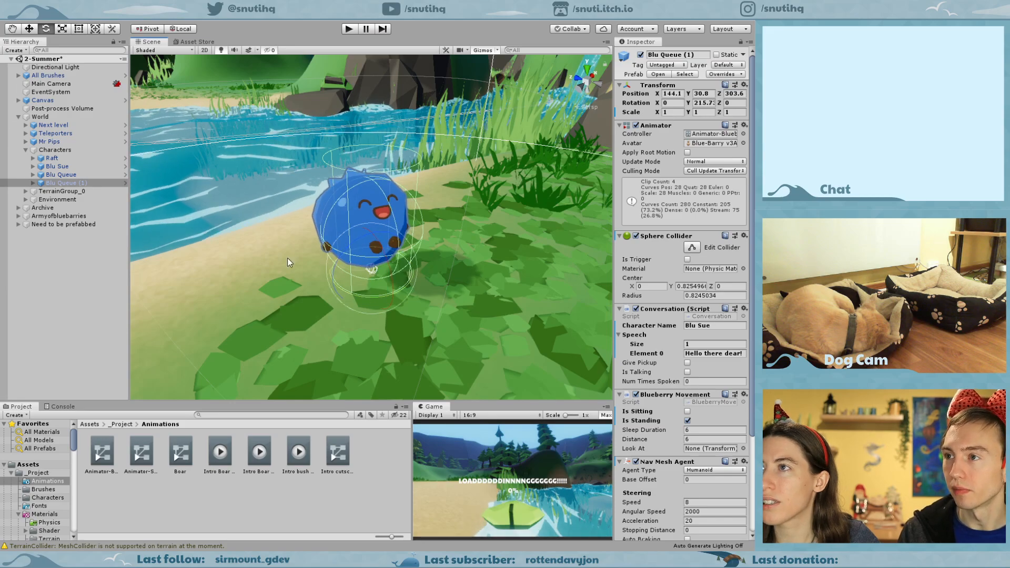
{"action": "key", "text": "w"}
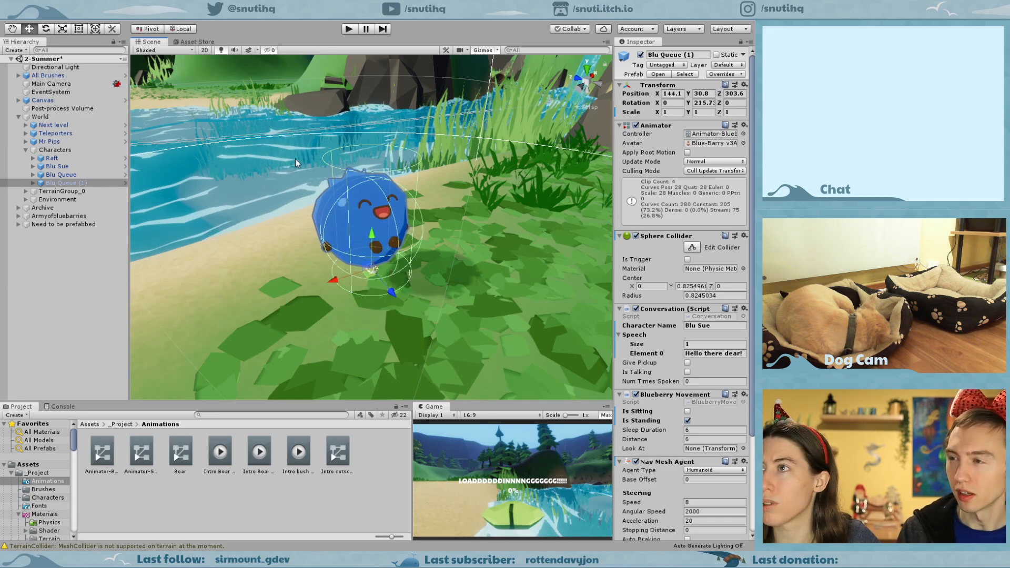
{"action": "left_click_drag", "start_coordinate": [399, 298], "coordinate": [319, 219]}
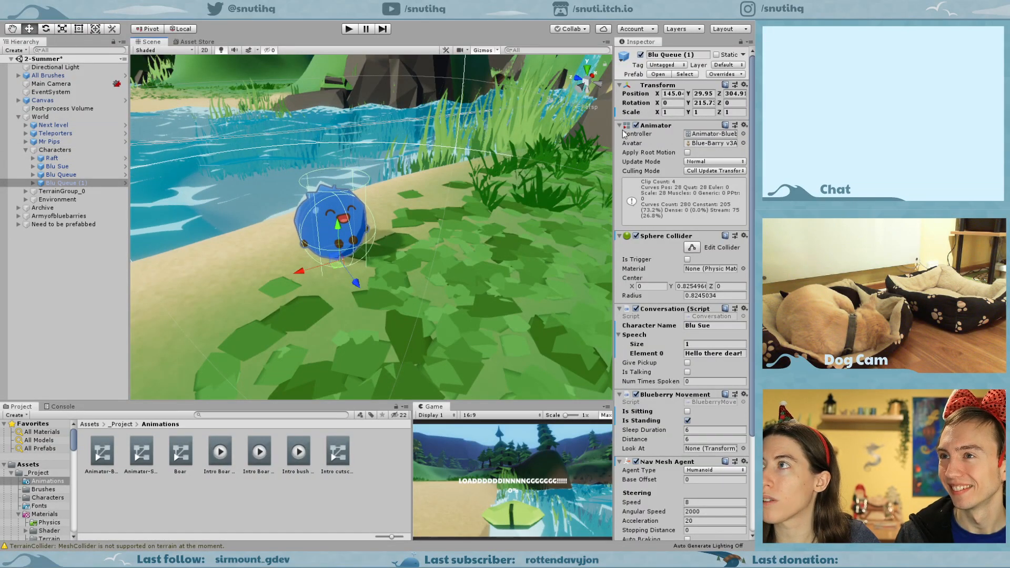
Rename the riverside copy Blu Bouncer and set its scale to 1.2 on X, Y and Z.
{"action": "left_click", "coordinate": [682, 54]}
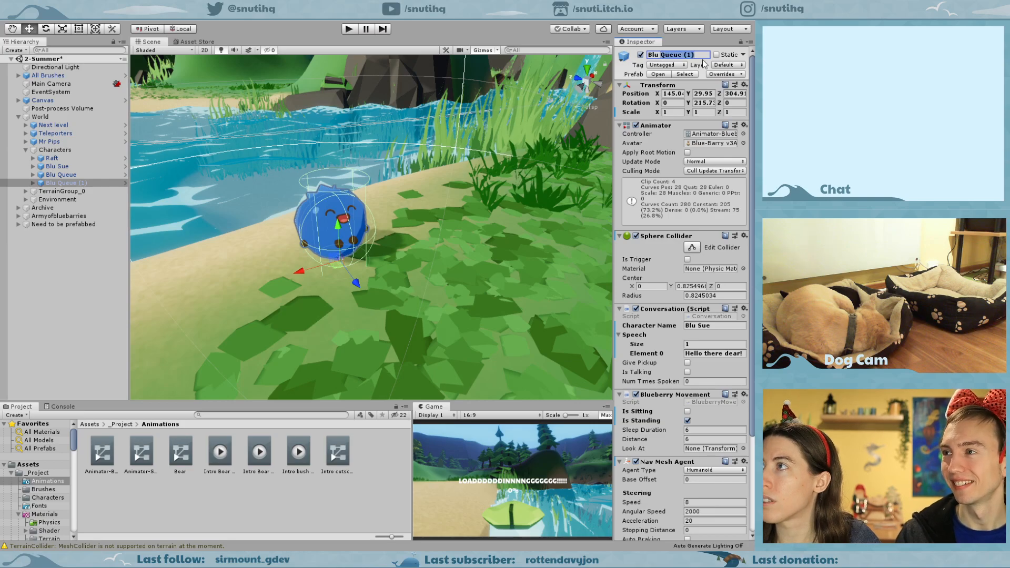
{"action": "type", "text": "Blu Bouncer"}
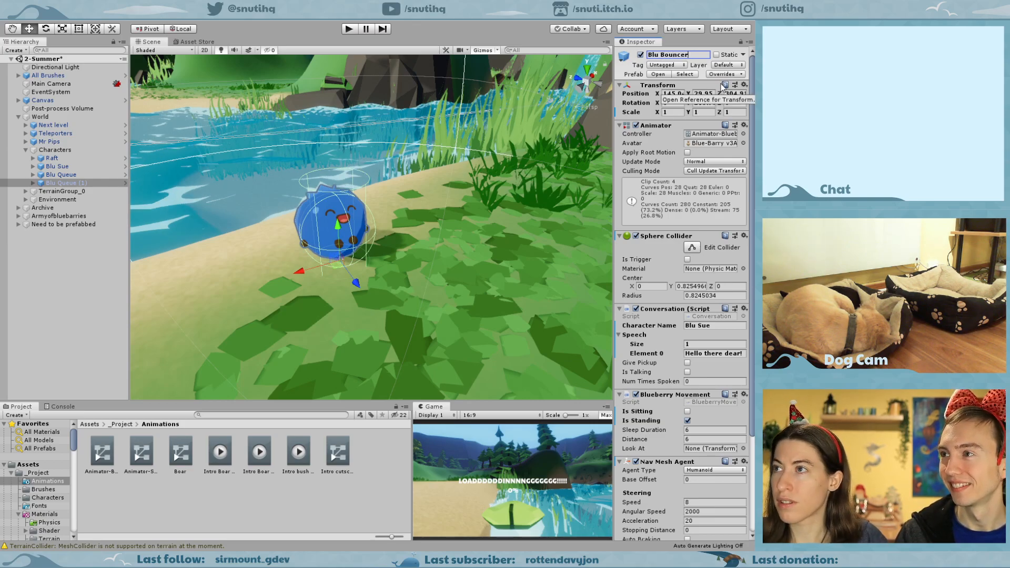
{"action": "key", "text": "Return"}
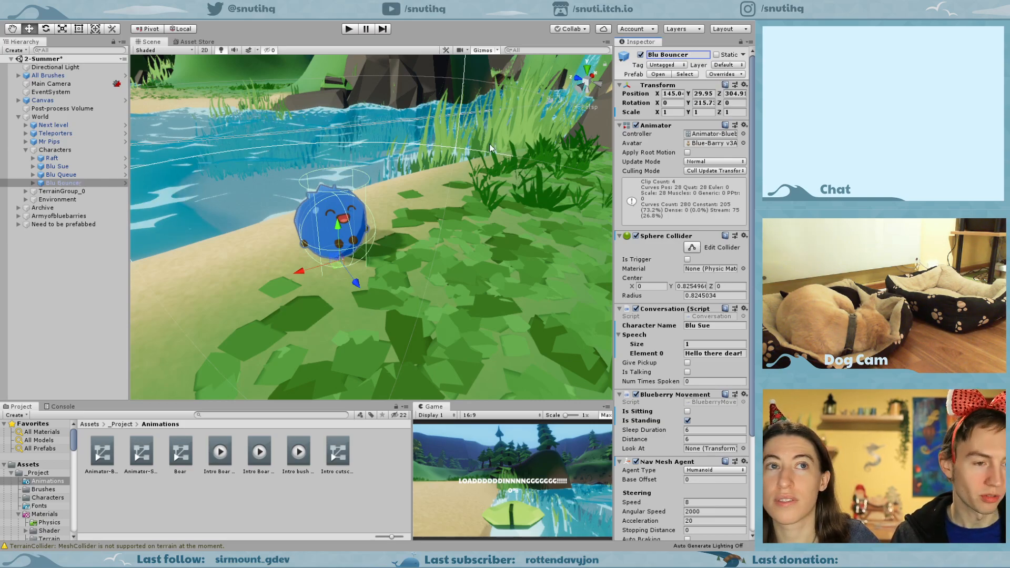
{"action": "left_click", "coordinate": [680, 114]}
{"action": "type", "text": "1.2"}
{"action": "key", "text": "Tab"}
{"action": "type", "text": "1.2"}
{"action": "key", "text": "Tab"}
{"action": "type", "text": "1.2"}
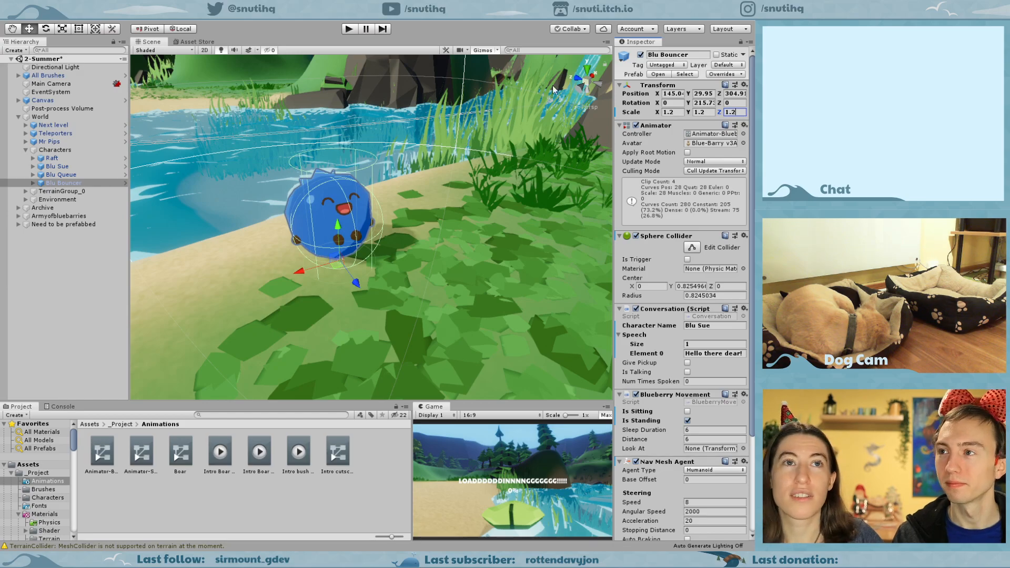
Set Blu Queue's scale to 0.8 on X, Y and Z.
{"action": "scroll", "coordinate": [398, 227], "scroll_direction": "down", "scroll_amount": 15}
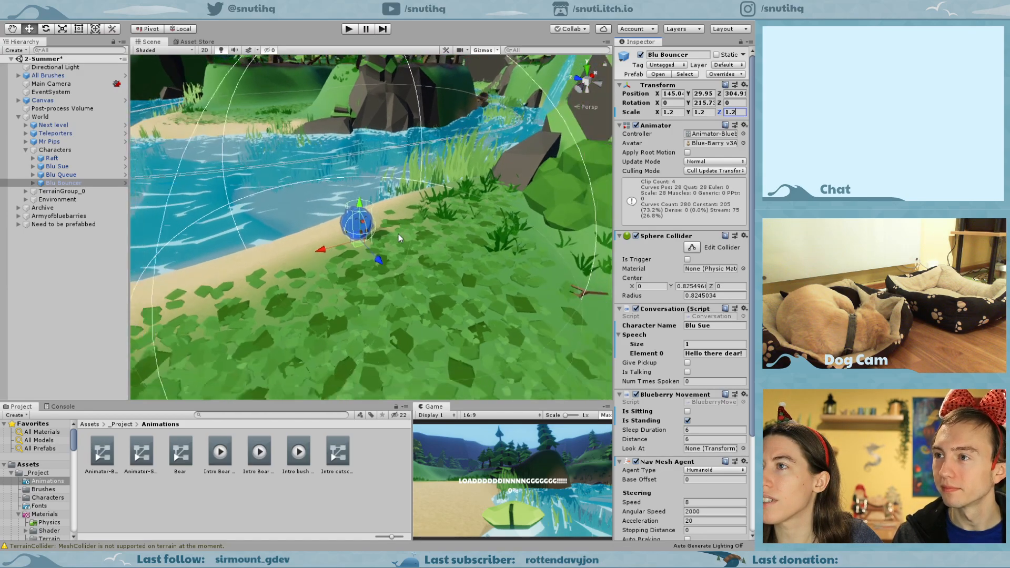
{"action": "middle_click_drag", "start_coordinate": [429, 263], "coordinate": [339, 174]}
{"action": "scroll", "coordinate": [339, 176], "scroll_direction": "down", "scroll_amount": 4}
{"action": "left_click", "coordinate": [337, 295]}
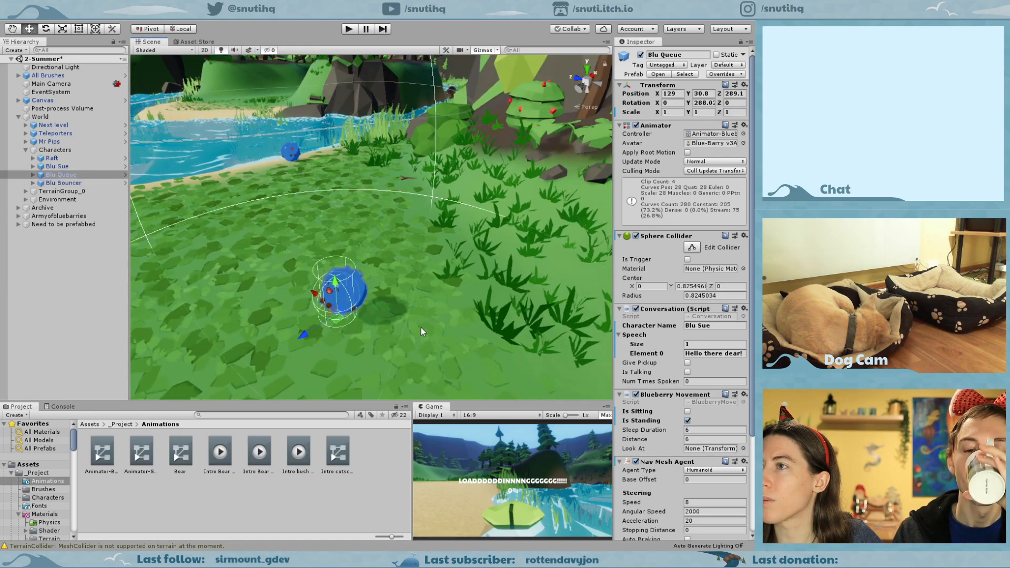
{"action": "left_click", "coordinate": [673, 111]}
{"action": "type", "text": "0.8"}
{"action": "key", "text": "Tab"}
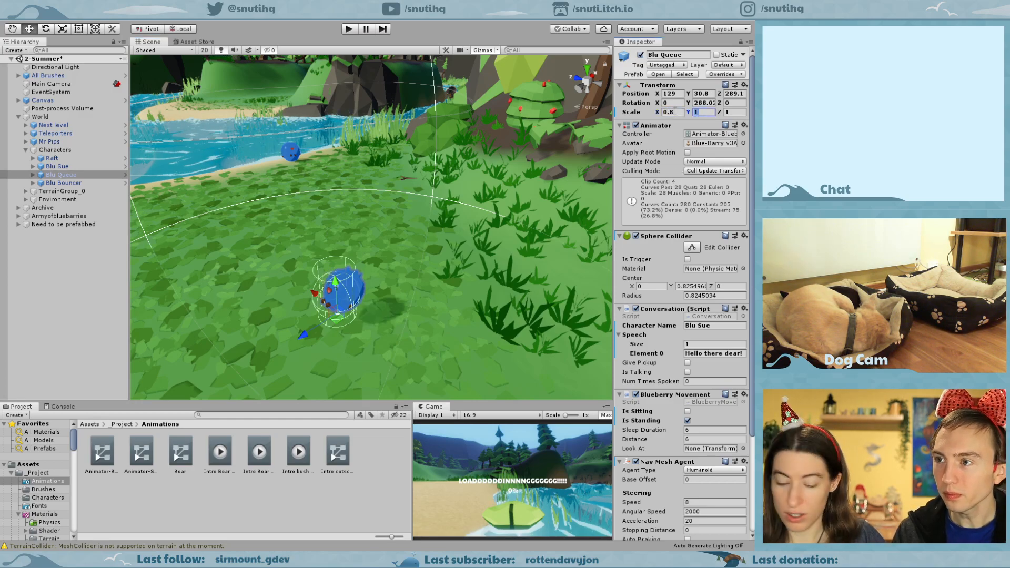
{"action": "type", "text": "0.8"}
{"action": "key", "text": "Tab"}
{"action": "type", "text": "0.8"}
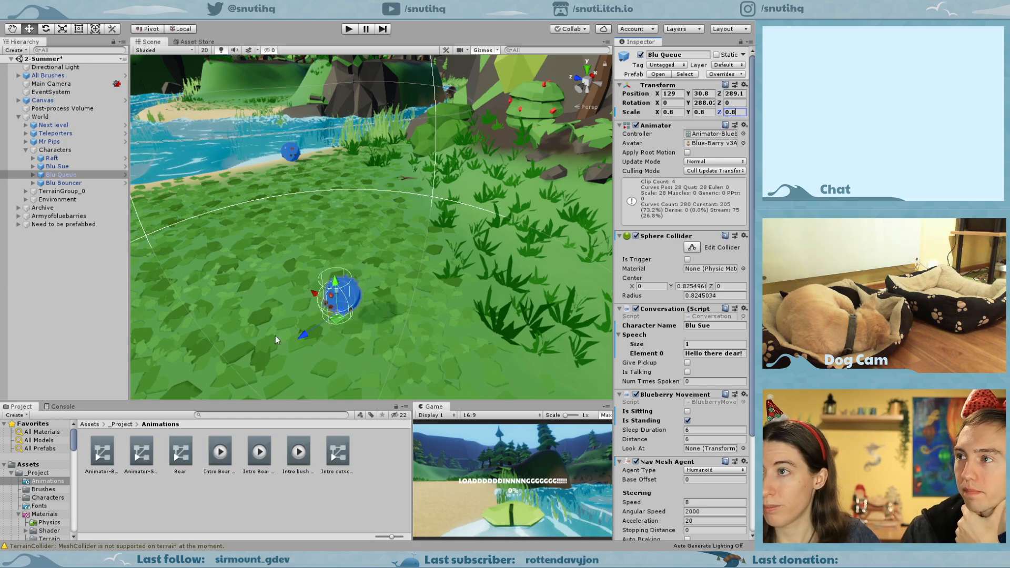
Move Blu Queue to about X 132, Z 288 and rotate it to about 409° on Y.
{"action": "left_click_drag", "start_coordinate": [302, 343], "coordinate": [369, 292]}
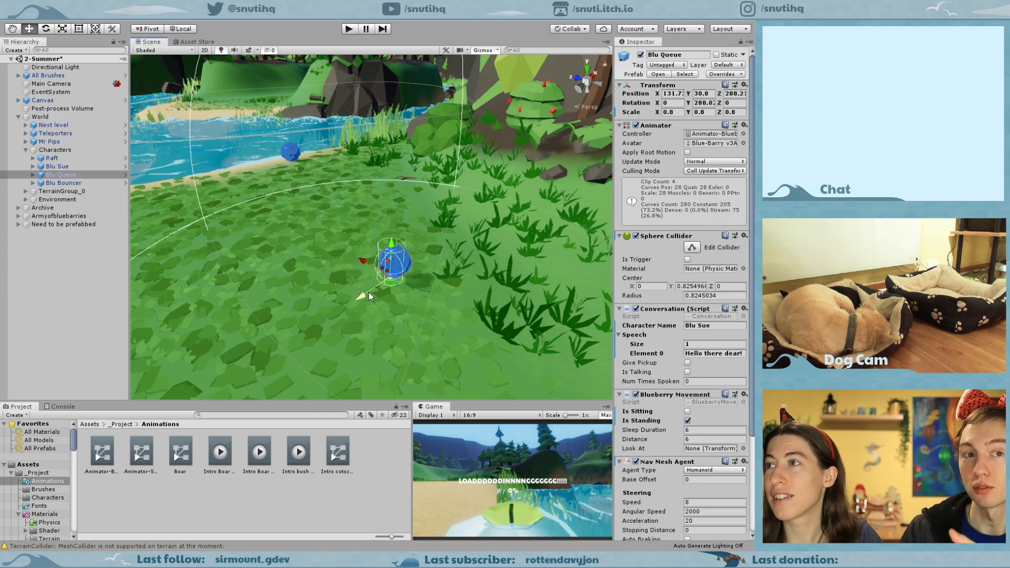
{"action": "left_click", "coordinate": [46, 29]}
{"action": "left_click_drag", "start_coordinate": [396, 305], "coordinate": [204, 253]}
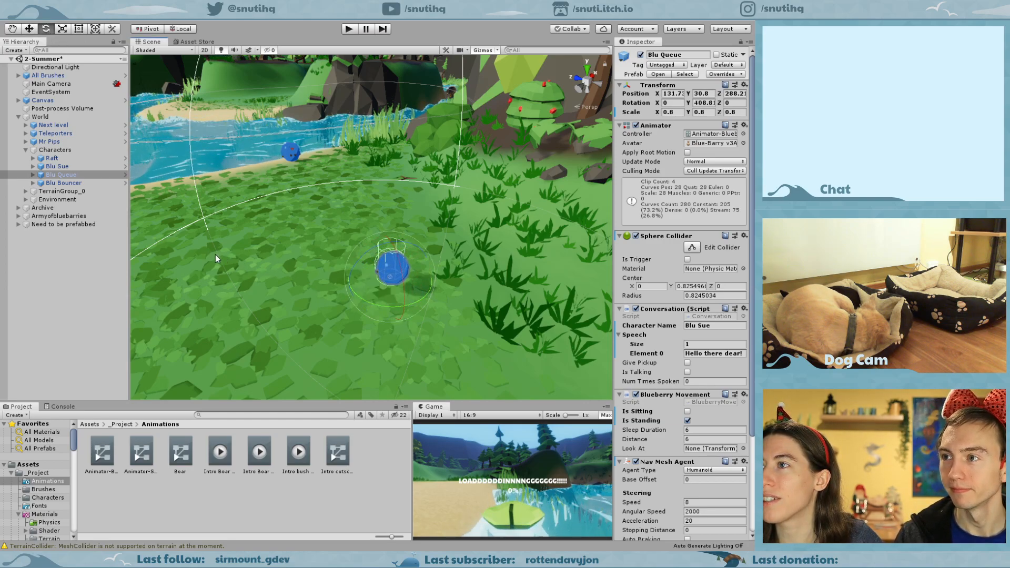
Duplicate Blu Queue four times in a line leading to Blu Bouncer, and rotate the copy nearest Blu Bouncer to about 363° on Y.
{"action": "left_click", "coordinate": [73, 183]}
{"action": "left_click", "coordinate": [73, 173]}
{"action": "key", "text": "ctrl+d"}
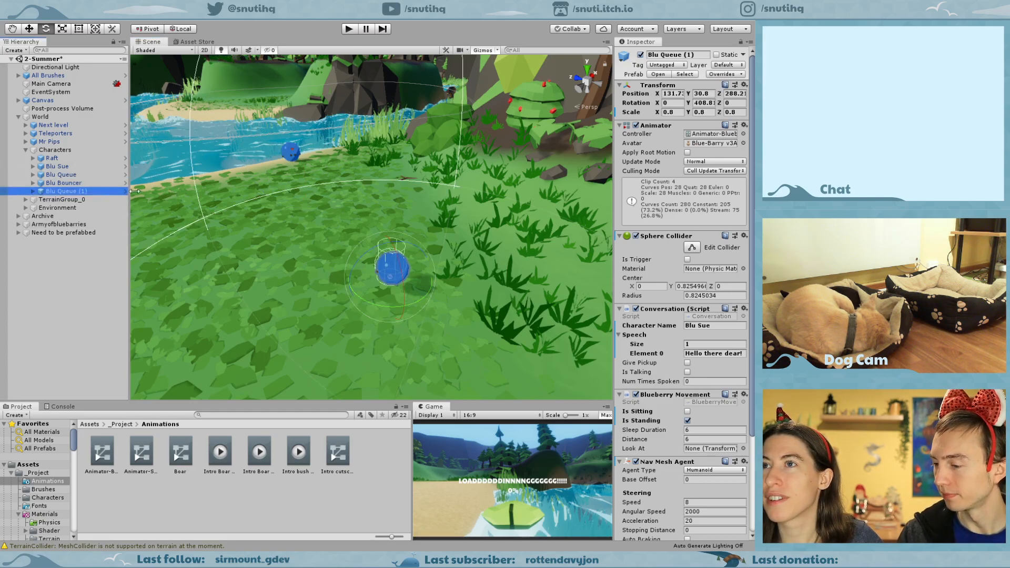
{"action": "key", "text": "w"}
{"action": "left_click_drag", "start_coordinate": [383, 267], "coordinate": [337, 205]}
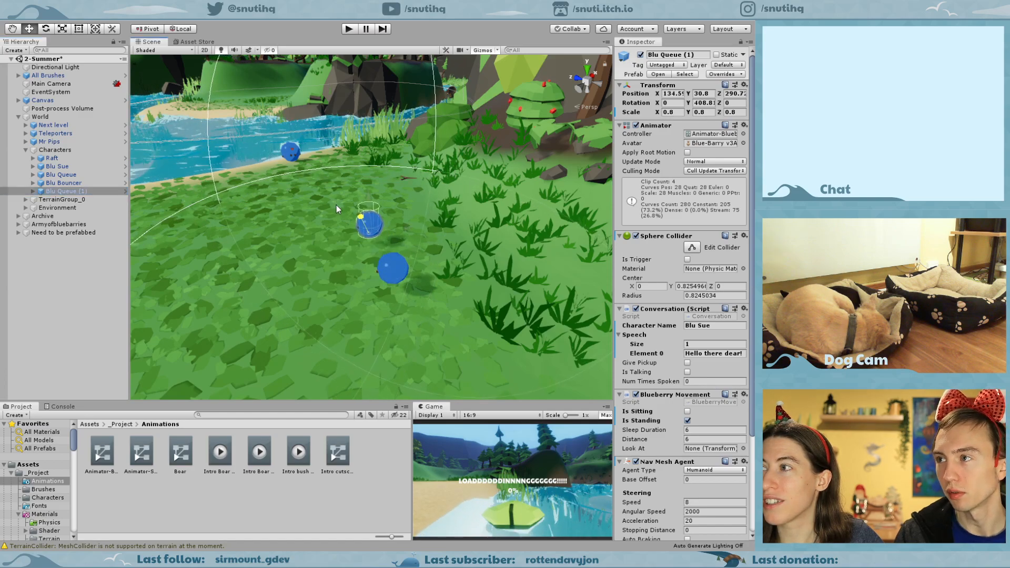
{"action": "key", "text": "ctrl+d"}
{"action": "left_click_drag", "start_coordinate": [359, 227], "coordinate": [349, 168]}
{"action": "key", "text": "ctrl+d"}
{"action": "key", "text": "ctrl+d"}
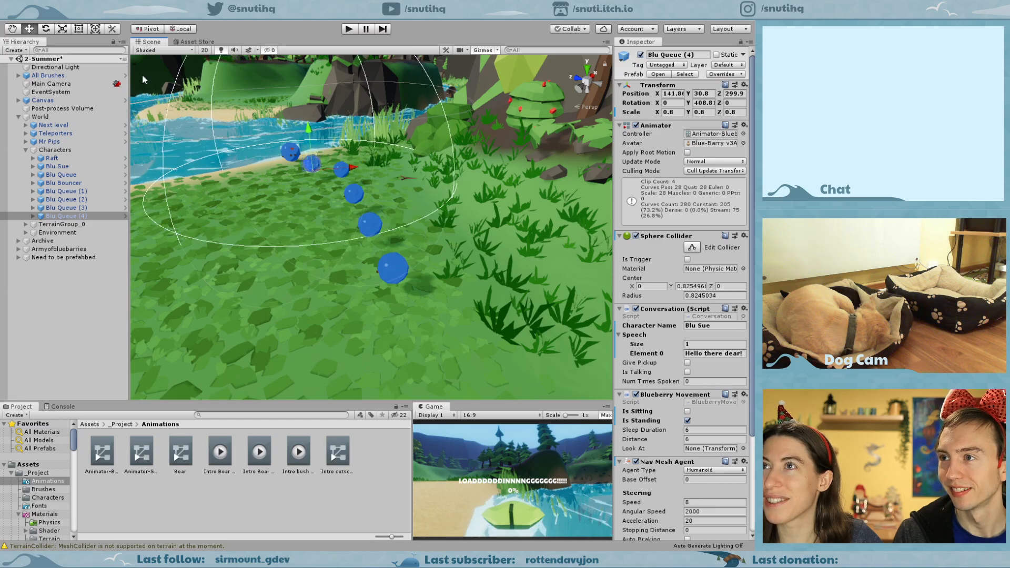
{"action": "left_click", "coordinate": [46, 29]}
{"action": "left_click_drag", "start_coordinate": [296, 181], "coordinate": [364, 193]}
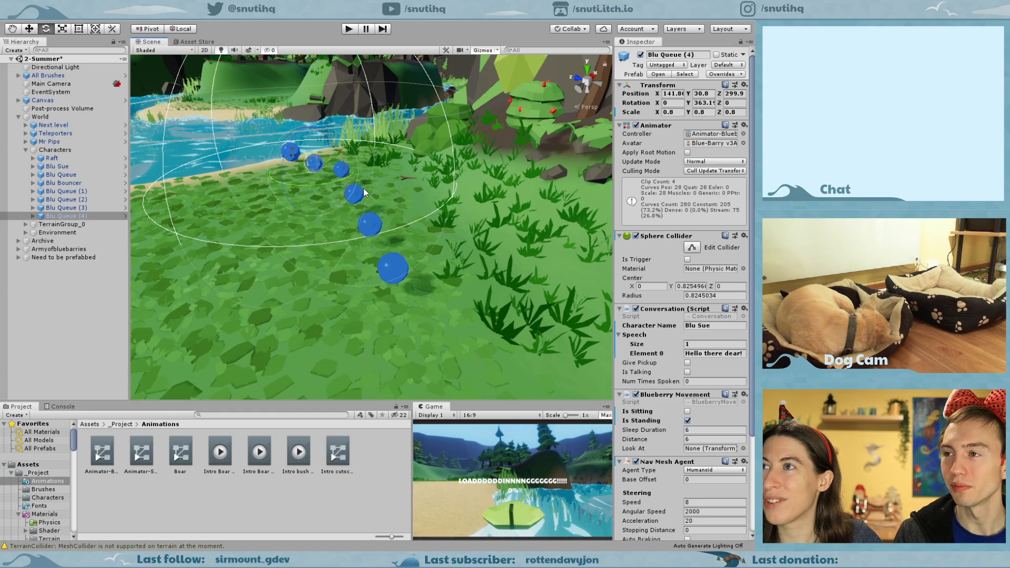
Stagger the two rearmost blueberries in opposite directions and turn Blu Queue to about 453° on Y.
{"action": "left_click", "coordinate": [30, 29]}
{"action": "left_click", "coordinate": [370, 229]}
{"action": "left_click_drag", "start_coordinate": [416, 226], "coordinate": [425, 228]}
{"action": "left_click", "coordinate": [397, 273]}
{"action": "left_click_drag", "start_coordinate": [422, 277], "coordinate": [330, 285]}
{"action": "left_click", "coordinate": [51, 30]}
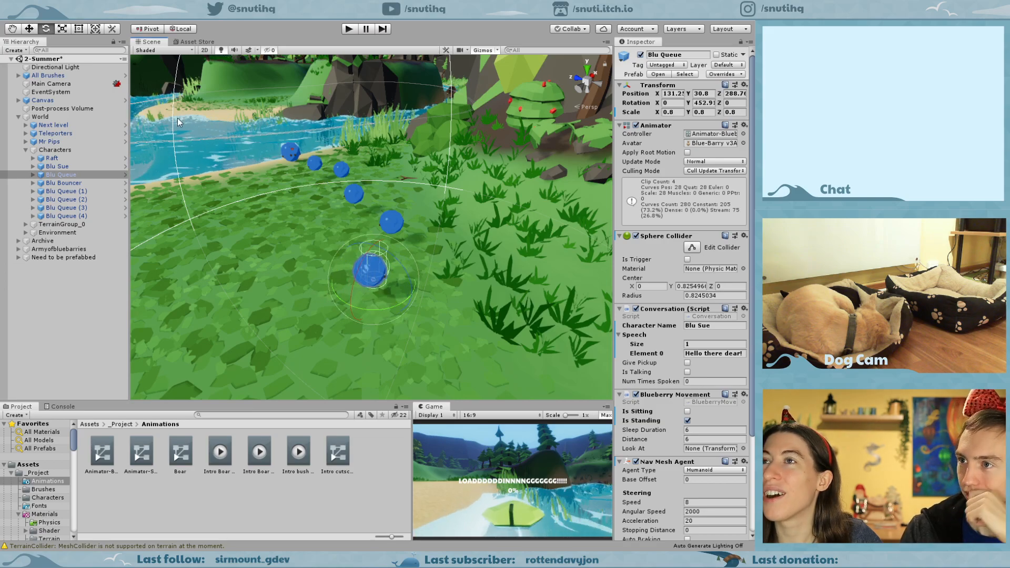
Move Blu Queue (2) out of line to about X 137, Z 294 and rotate it to about 432° on Y.
{"action": "left_click", "coordinate": [353, 195]}
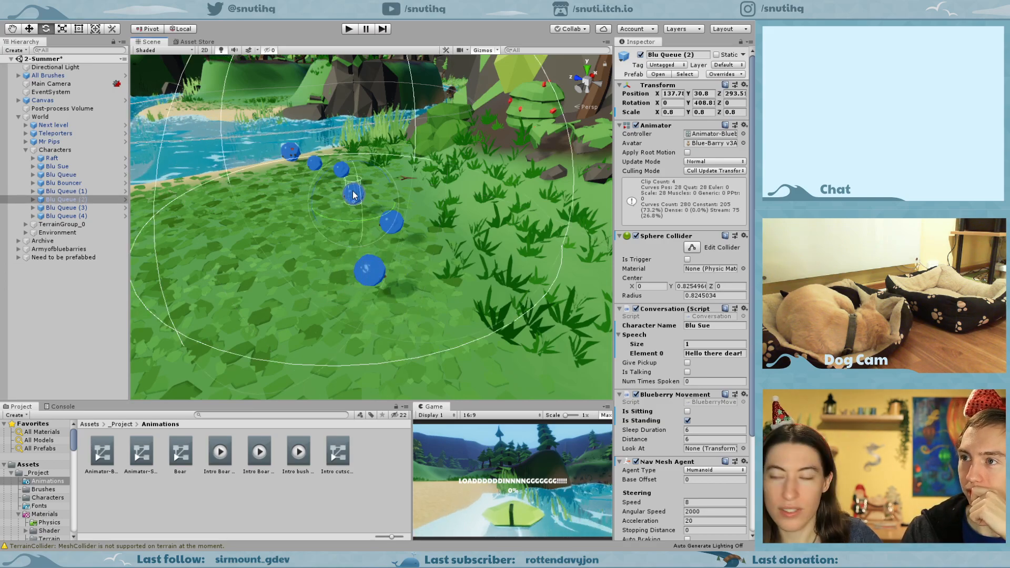
{"action": "key", "text": "w"}
{"action": "left_click_drag", "start_coordinate": [383, 200], "coordinate": [330, 218]}
{"action": "key", "text": "e"}
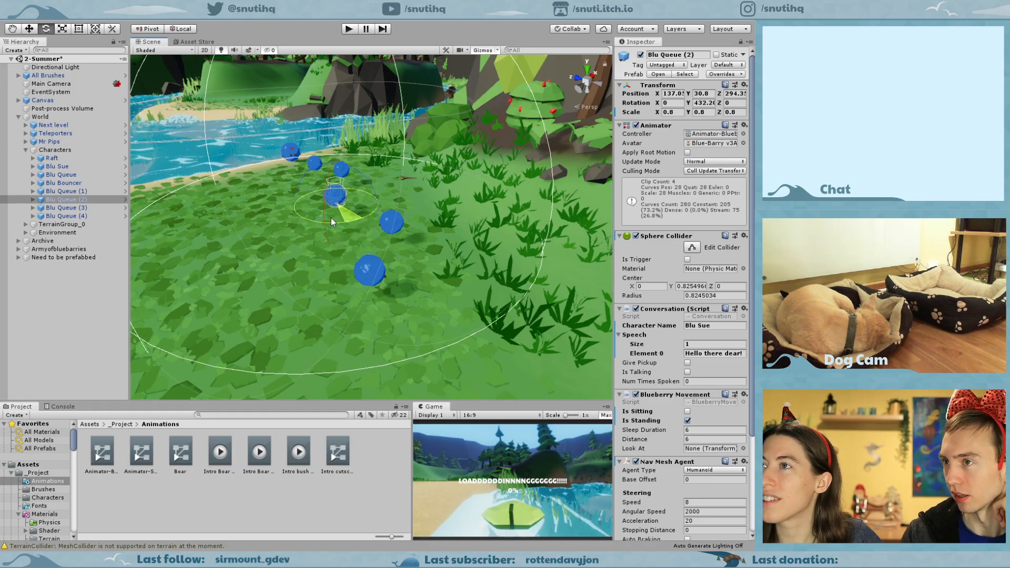
Play-test the scene with the strawberry to check the blueberry queue, and stop the game.
{"action": "left_click", "coordinate": [349, 29]}
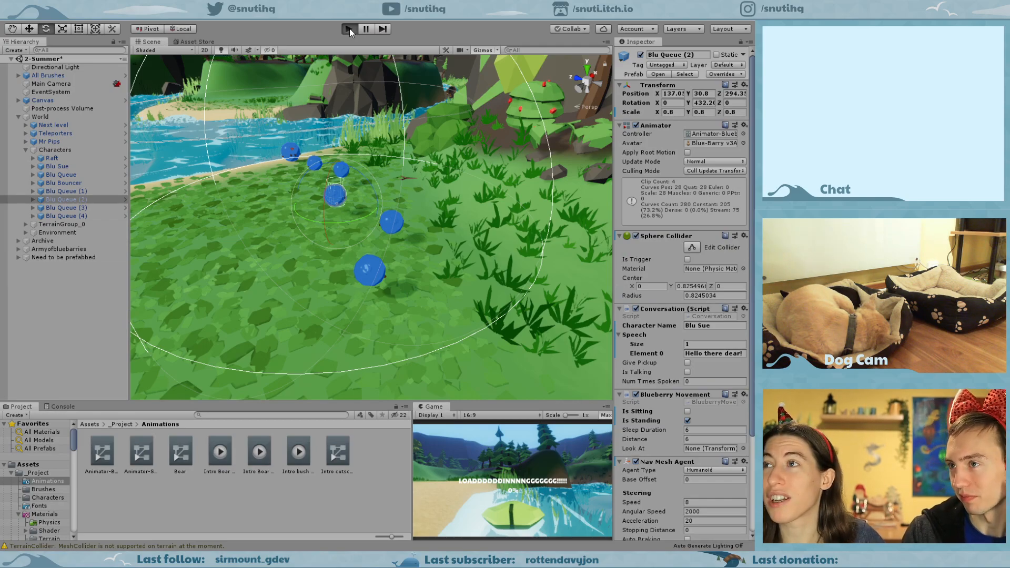
{"action": "key", "text": "w"}
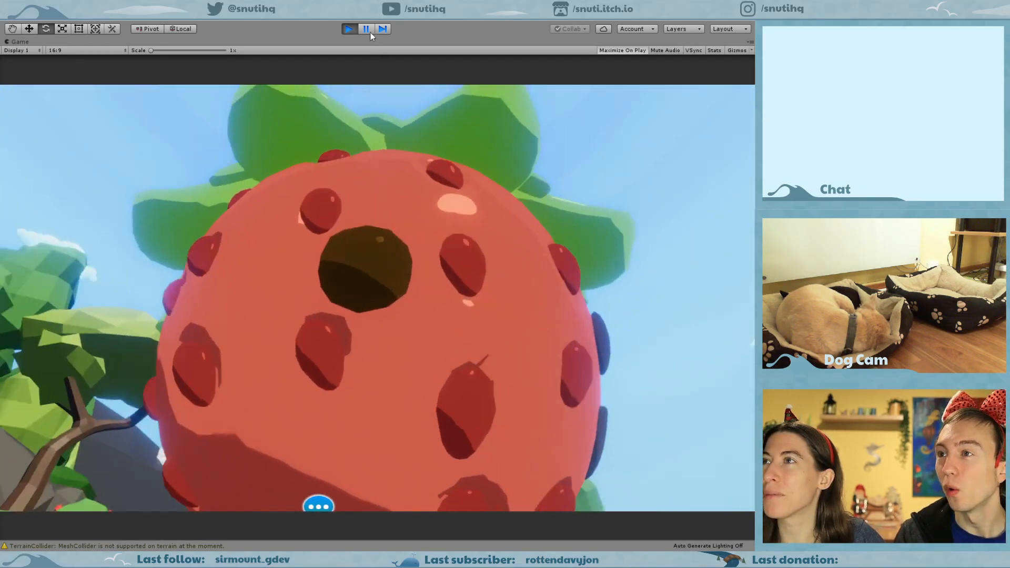
{"action": "left_click", "coordinate": [348, 29]}
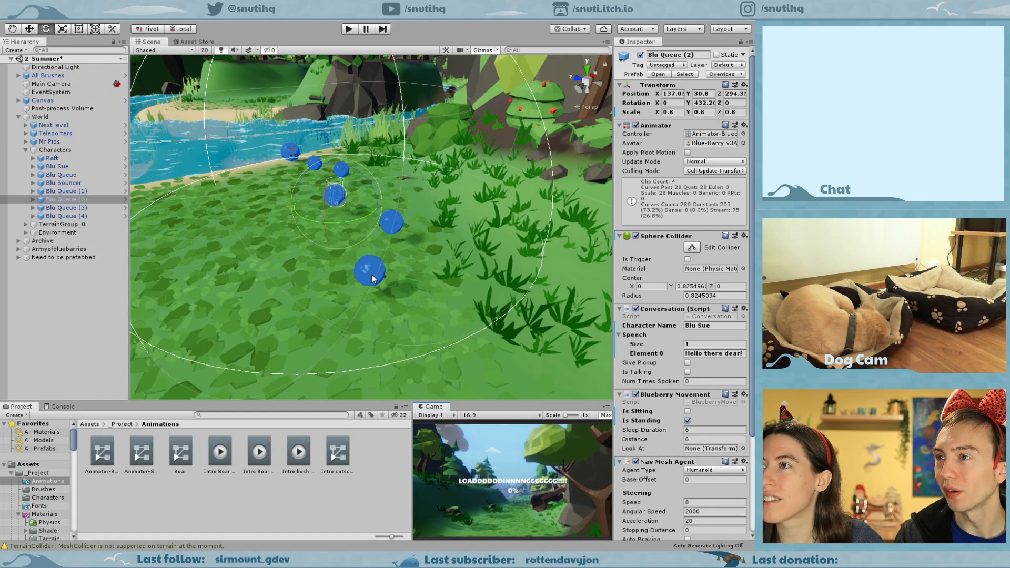
Lower the queue blueberries onto the ground, to about Y 30.1.
{"action": "left_click", "coordinate": [371, 271]}
{"action": "left_click", "coordinate": [390, 221], "text": "shift"}
{"action": "left_click", "coordinate": [335, 196], "text": "shift"}
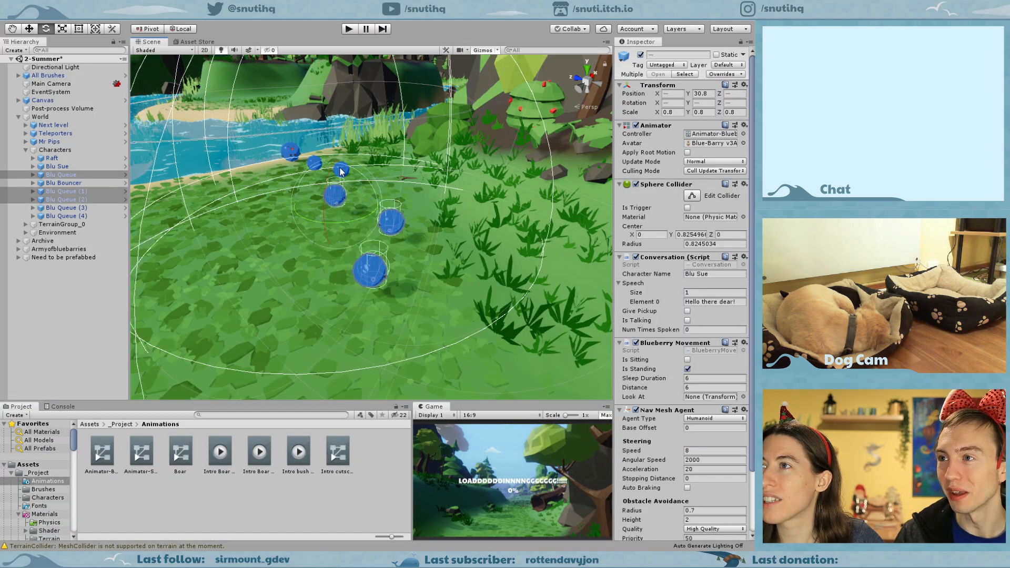
{"action": "left_click_drag", "start_coordinate": [294, 134], "coordinate": [350, 80], "text": "alt"}
{"action": "left_click", "coordinate": [475, 243], "text": "shift"}
{"action": "left_click", "coordinate": [348, 110]}
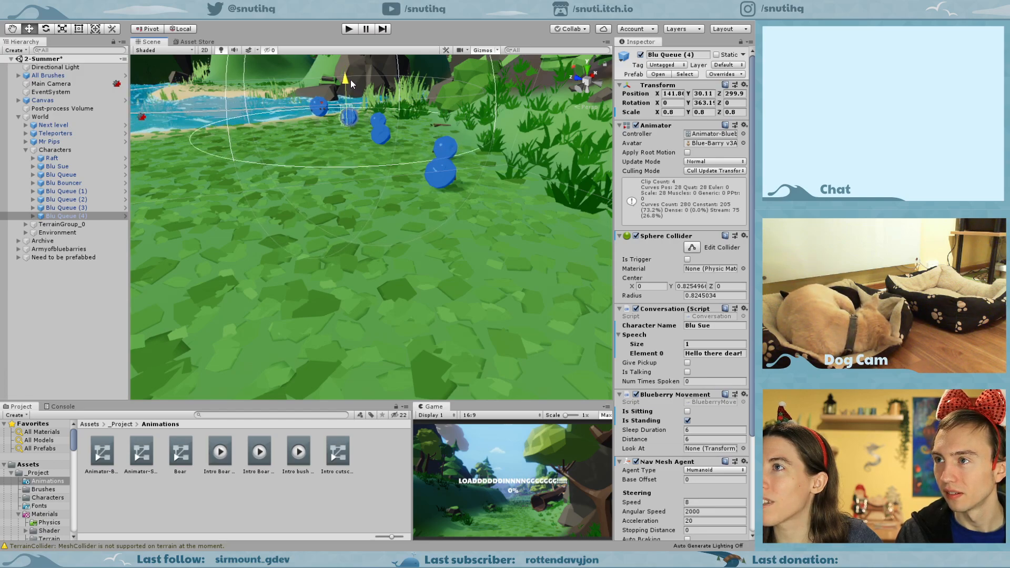
Turn off Is Standing for Blu Queue (2), reduce its movement Distance and set its Sleep Duration to 3.
{"action": "left_click", "coordinate": [380, 132]}
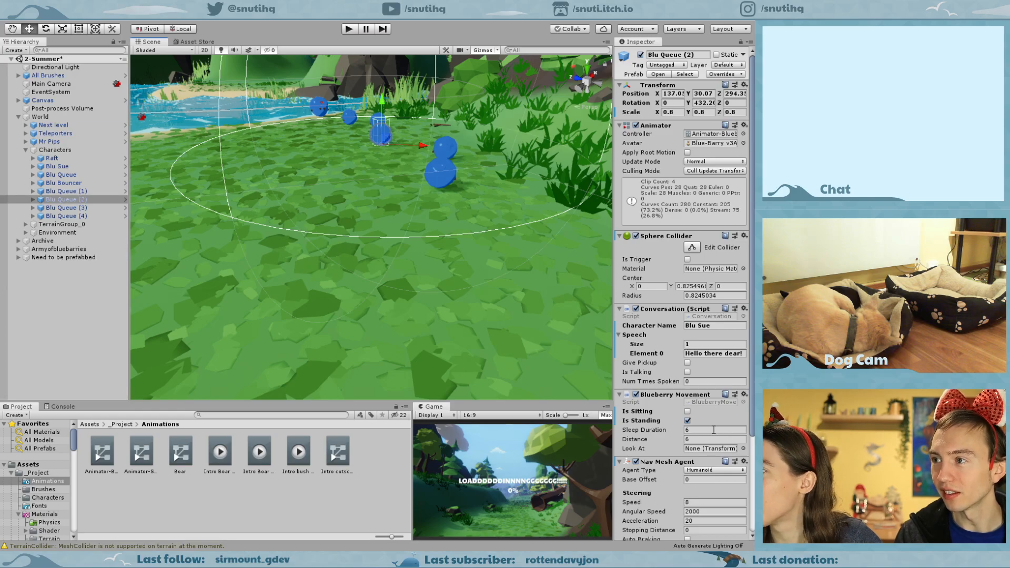
{"action": "left_click", "coordinate": [688, 421]}
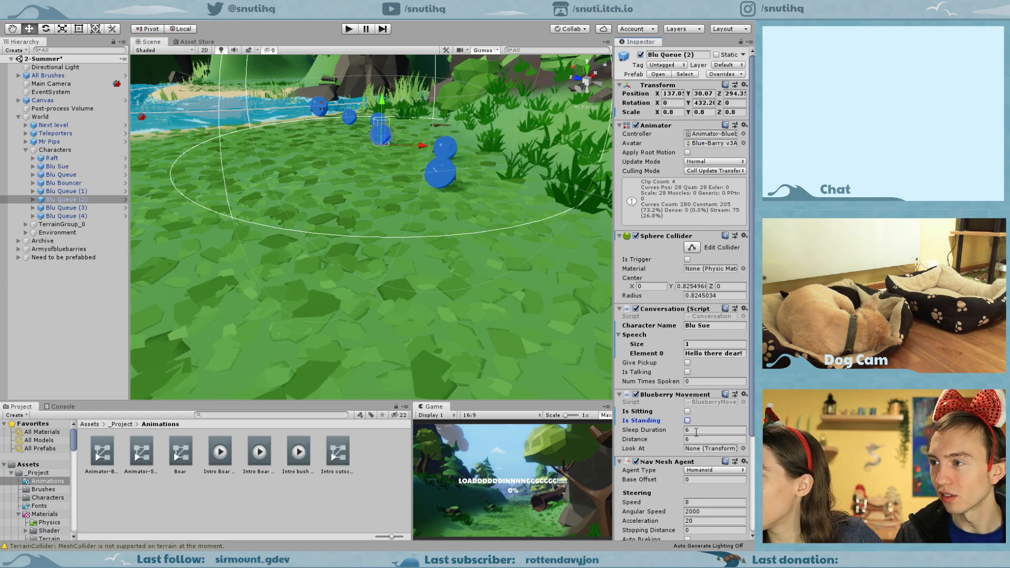
{"action": "left_click", "coordinate": [697, 431]}
{"action": "left_click", "coordinate": [692, 440]}
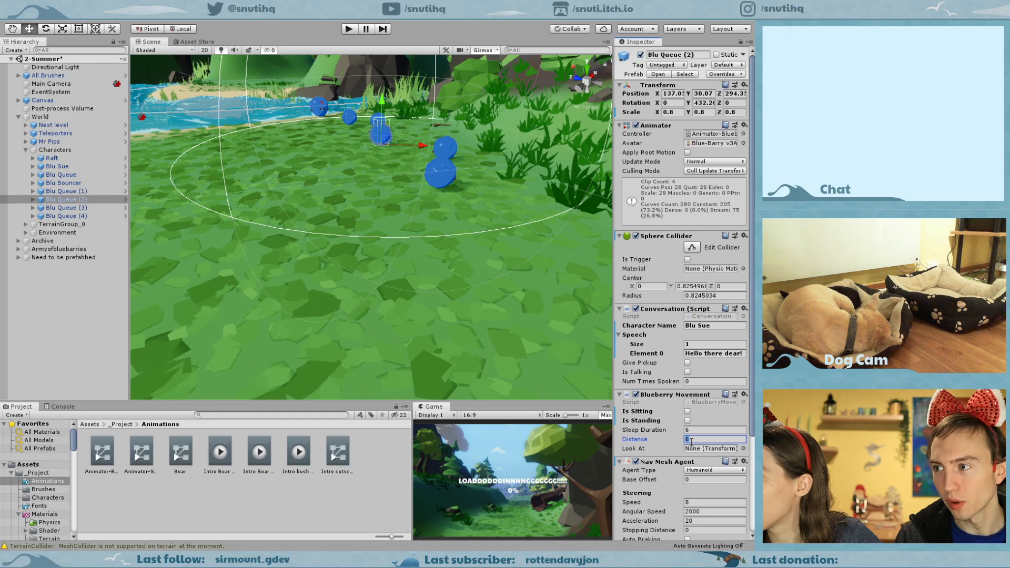
{"action": "type", "text": "1"}
{"action": "mouse_move", "coordinate": [692, 442]}
{"action": "left_mouse_down"}
{"action": "mouse_move", "coordinate": [668, 443]}
{"action": "mouse_move", "coordinate": [678, 441]}
{"action": "left_mouse_up"}
{"action": "type", "text": "21.5"}
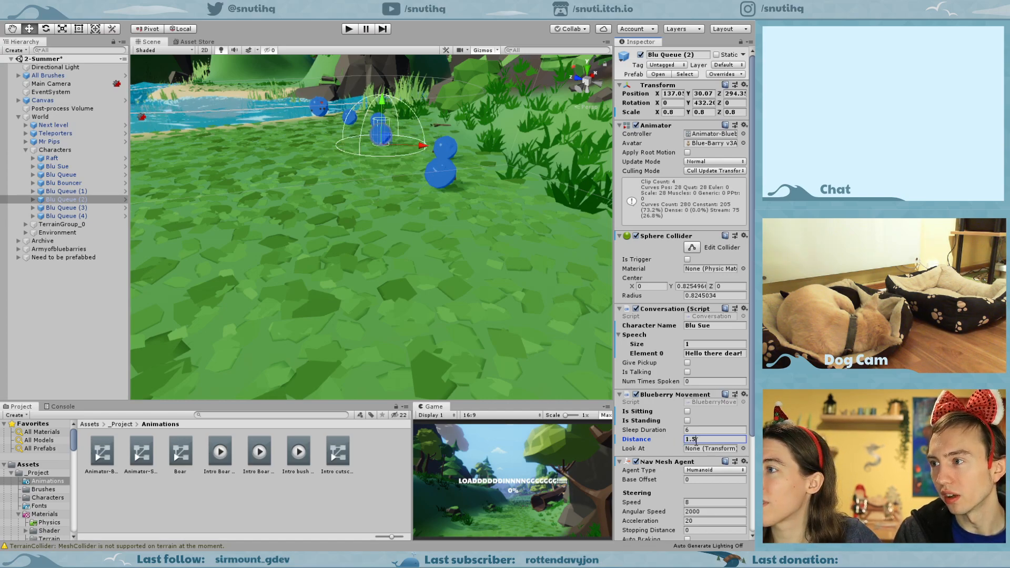
{"action": "key", "text": "BackSpace"}
{"action": "type", "text": "2"}
{"action": "left_click", "coordinate": [699, 430]}
{"action": "type", "text": "3"}
Play-test the scene with the strawberry, talking to the queue blueberries and watching Blu Queue (2) move, and stop the game.
{"action": "left_click", "coordinate": [349, 28]}
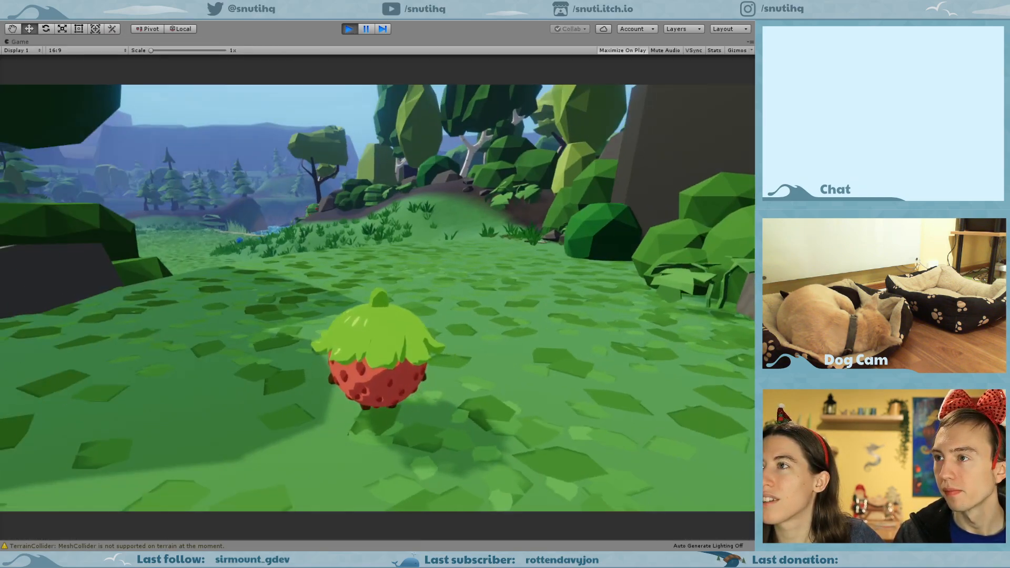
{"action": "key", "text": "w"}
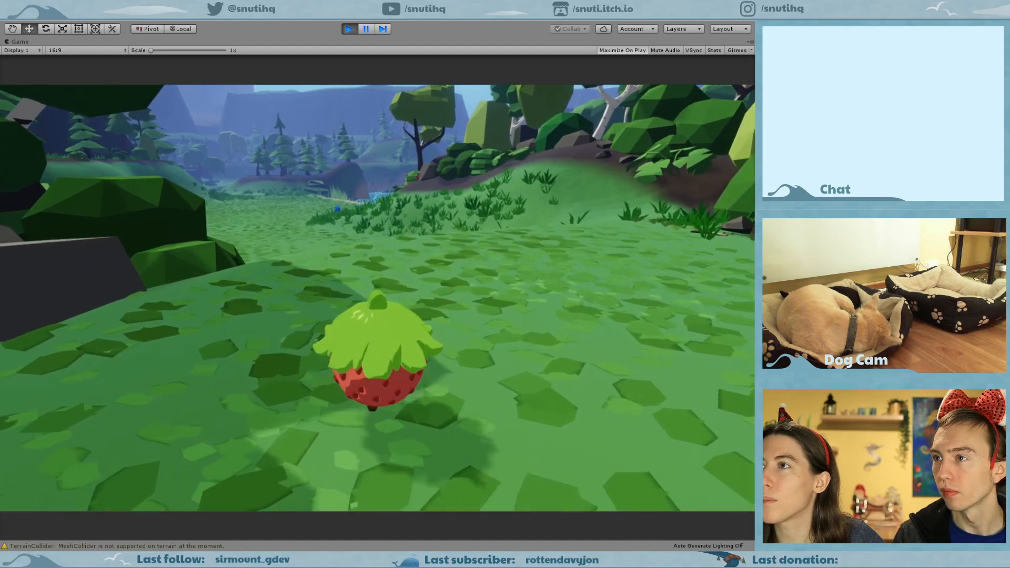
{"action": "key", "text": "space"}
{"action": "key", "text": "space"}
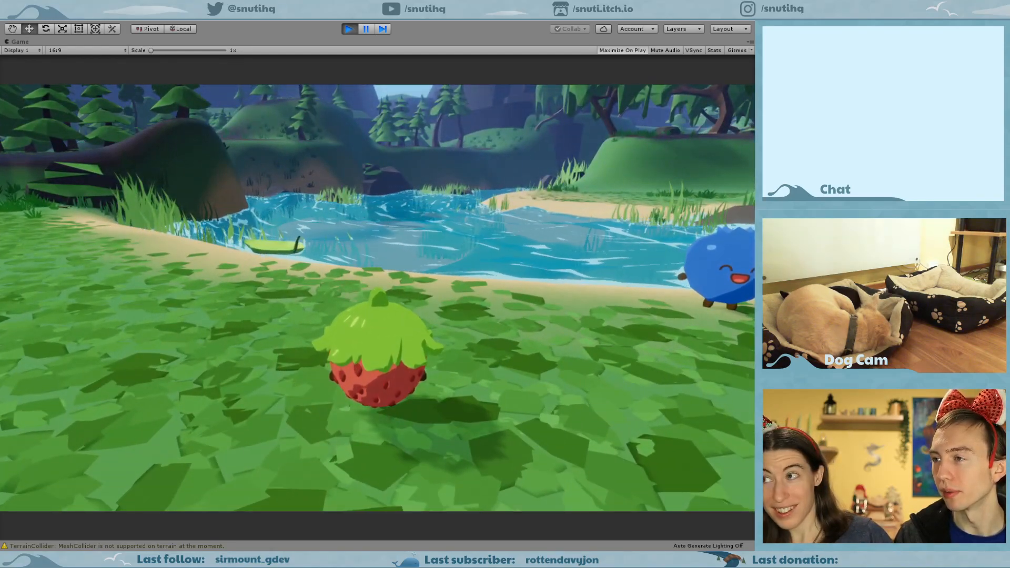
{"action": "key", "text": "e"}
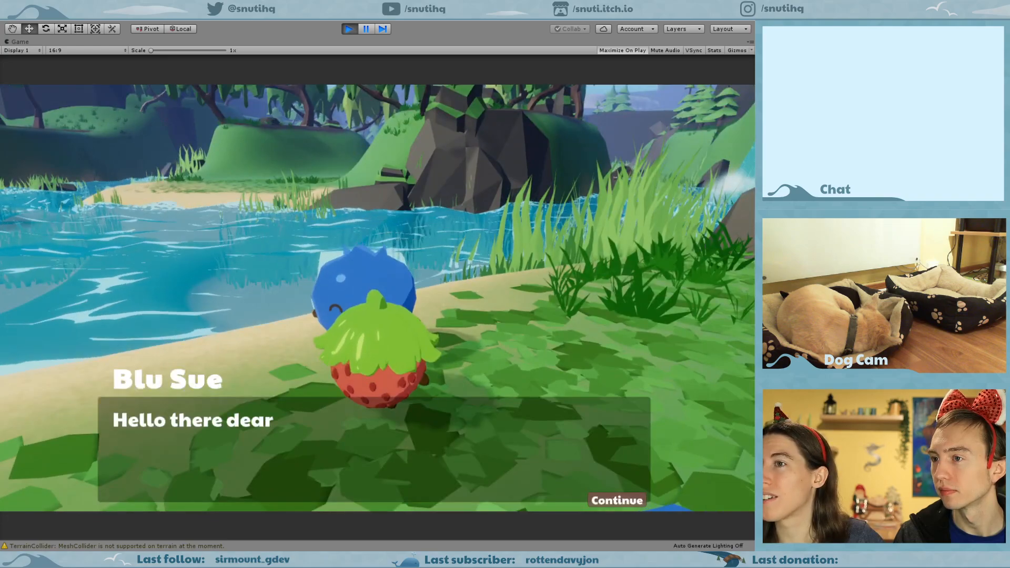
{"action": "key", "text": "e"}
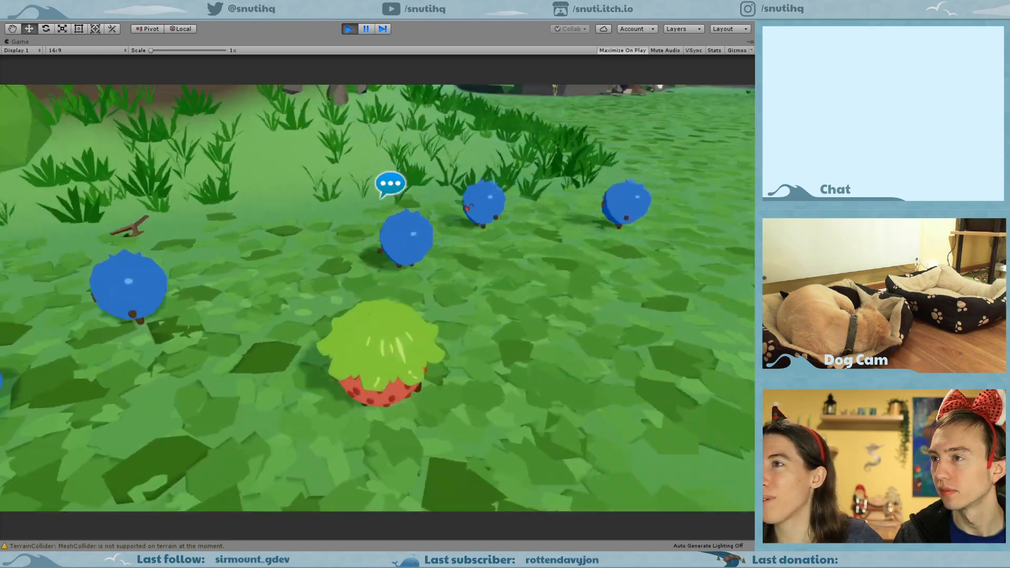
{"action": "key", "text": "e"}
{"action": "key", "text": "e"}
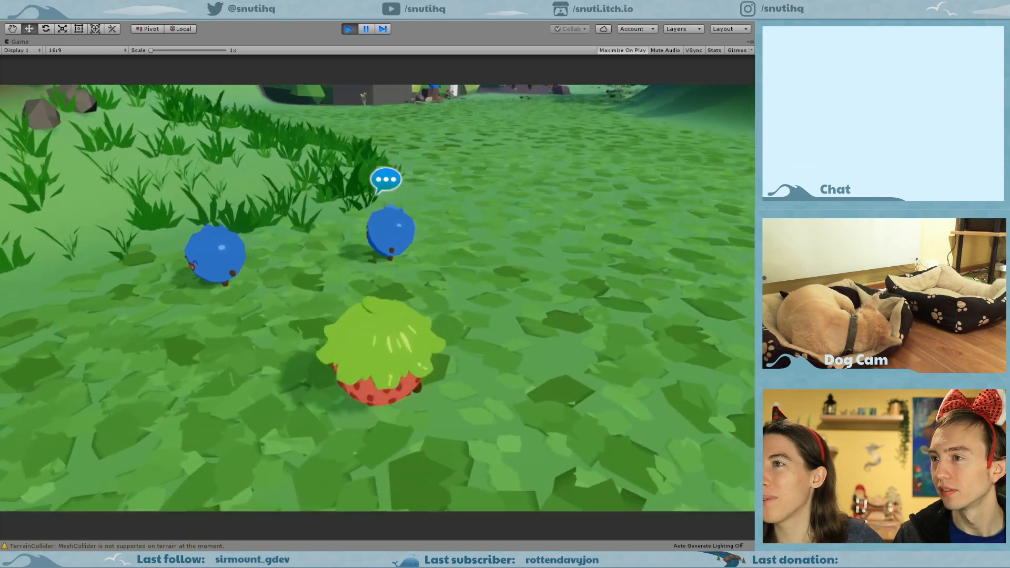
{"action": "key", "text": "e"}
{"action": "key", "text": "e"}
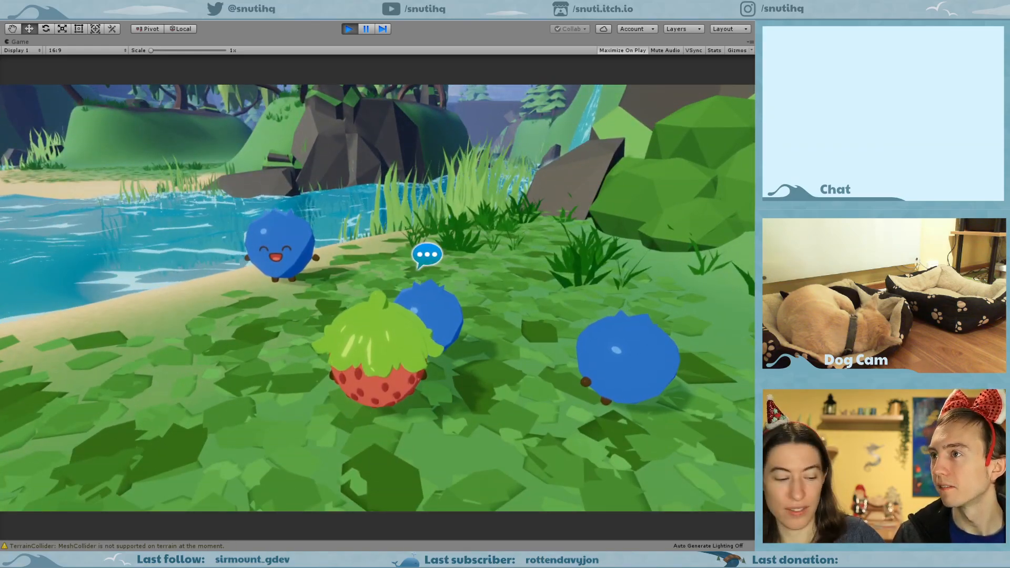
{"action": "key", "text": "Escape"}
{"action": "left_click", "coordinate": [347, 31]}
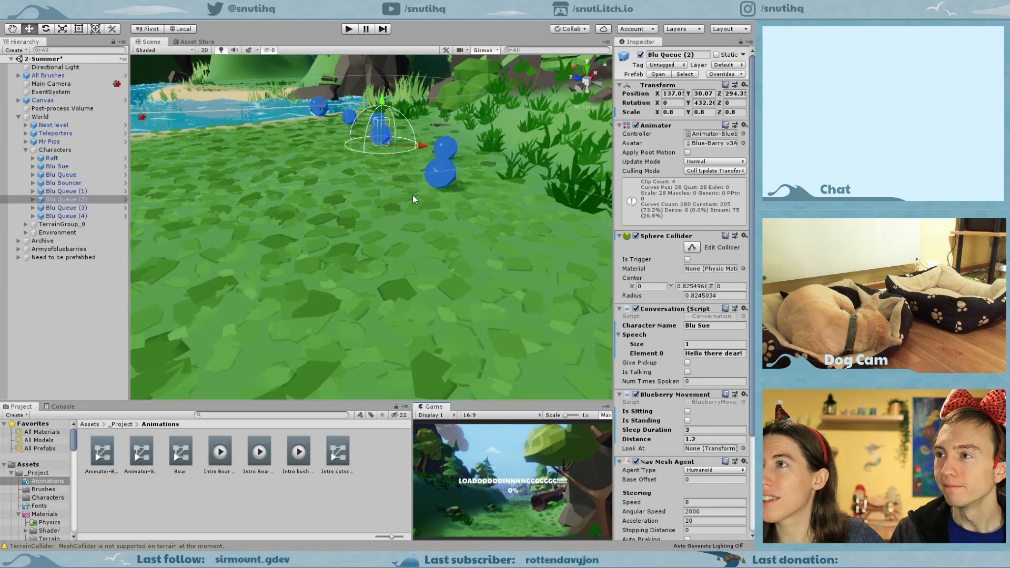
Set the Character Name of Blu Queue (2) to "Blu Impatient".
{"action": "middle_click_drag", "start_coordinate": [413, 195], "coordinate": [427, 276]}
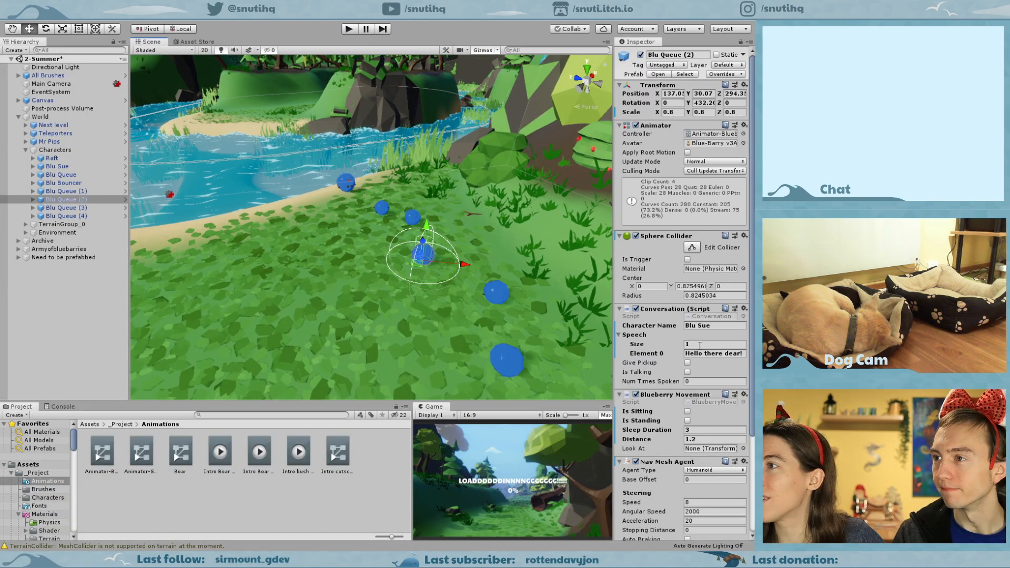
{"action": "left_click", "coordinate": [714, 325]}
{"action": "double_click", "coordinate": [705, 326]}
{"action": "type", "text": "Impatient"}
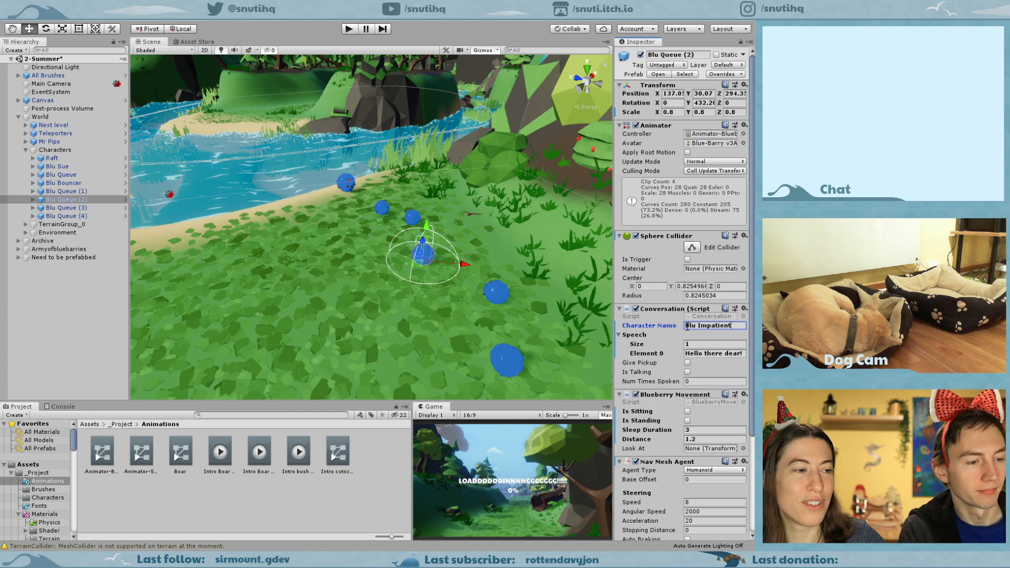
Set Blu Queue (2)'s first speech line to "I CAN'T QUEUE LIKE THIS" and its Speech Size to 2.
{"action": "left_click", "coordinate": [714, 353]}
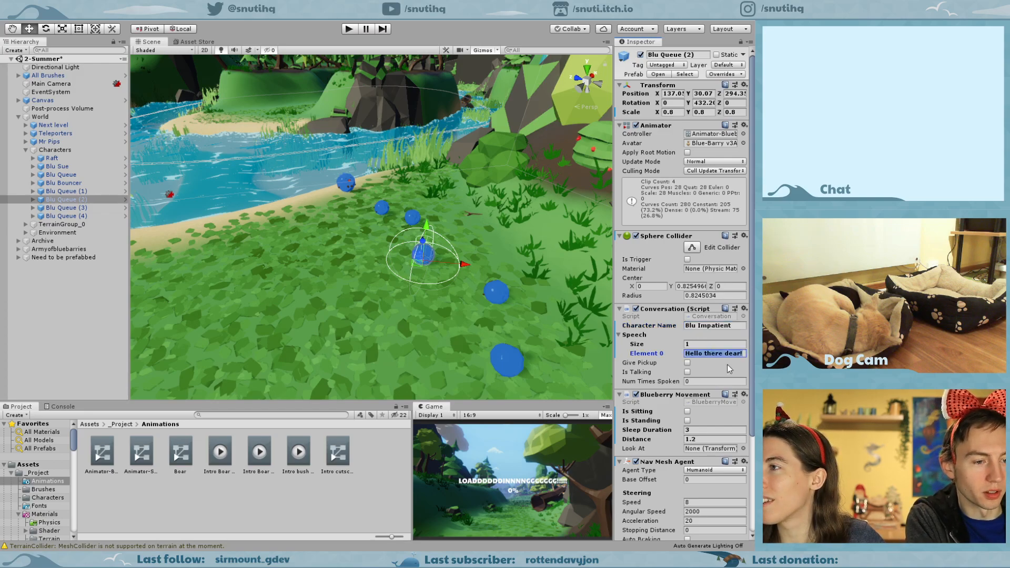
{"action": "type", "text": "I CAN"}
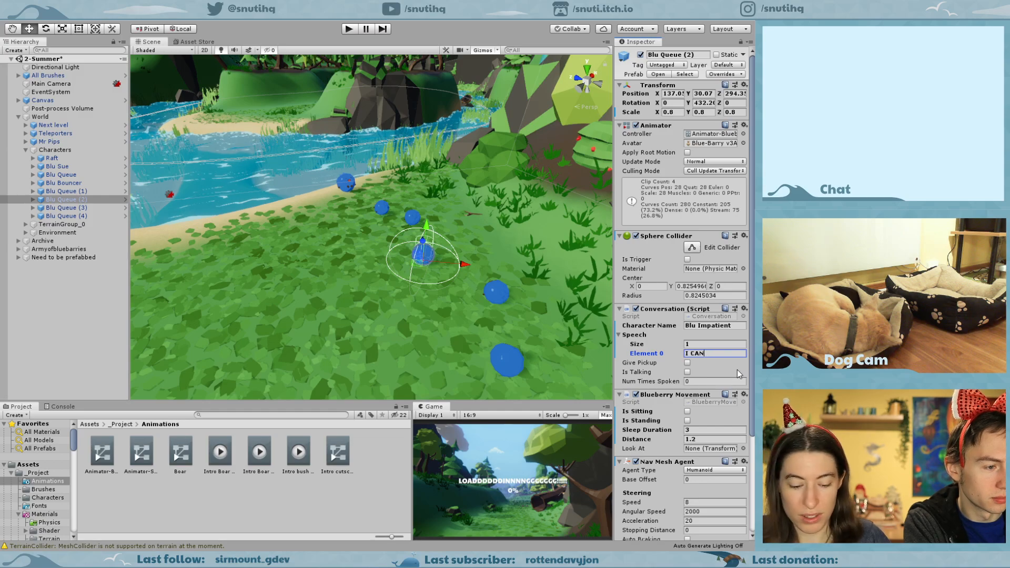
{"action": "type", "text": "'T"}
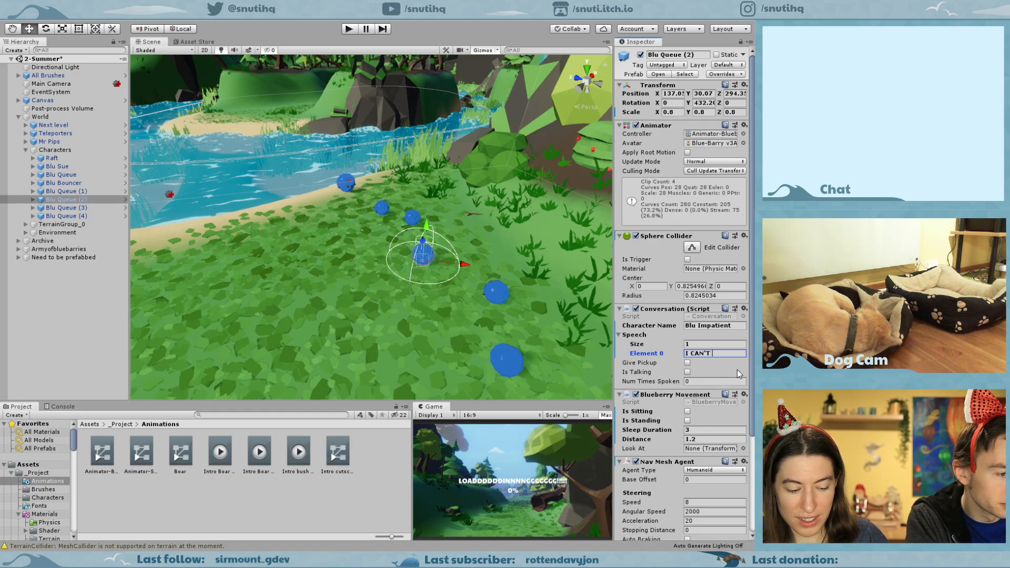
{"action": "type", "text": "QUEU"}
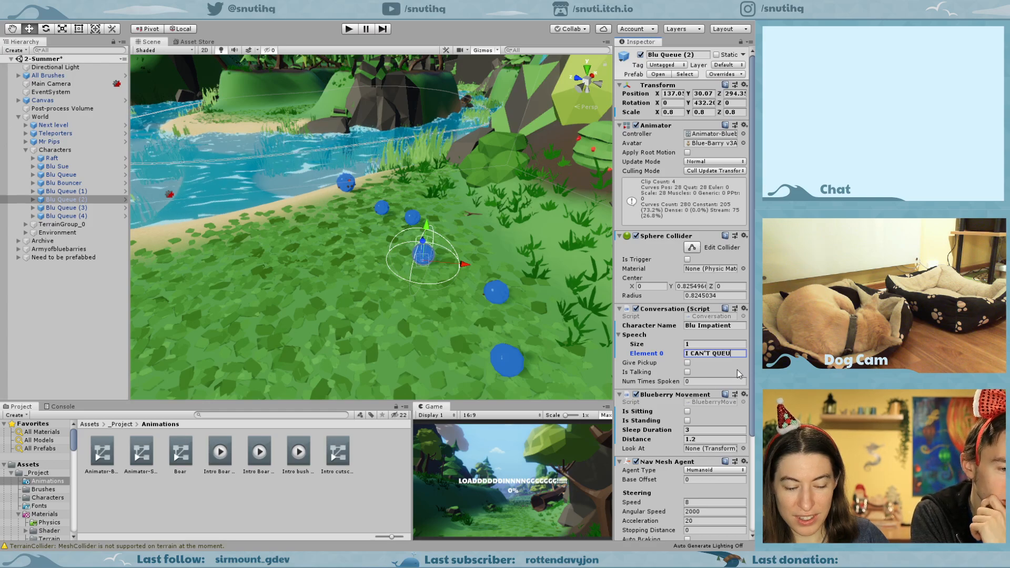
{"action": "type", "text": "E LIKE THIS"}
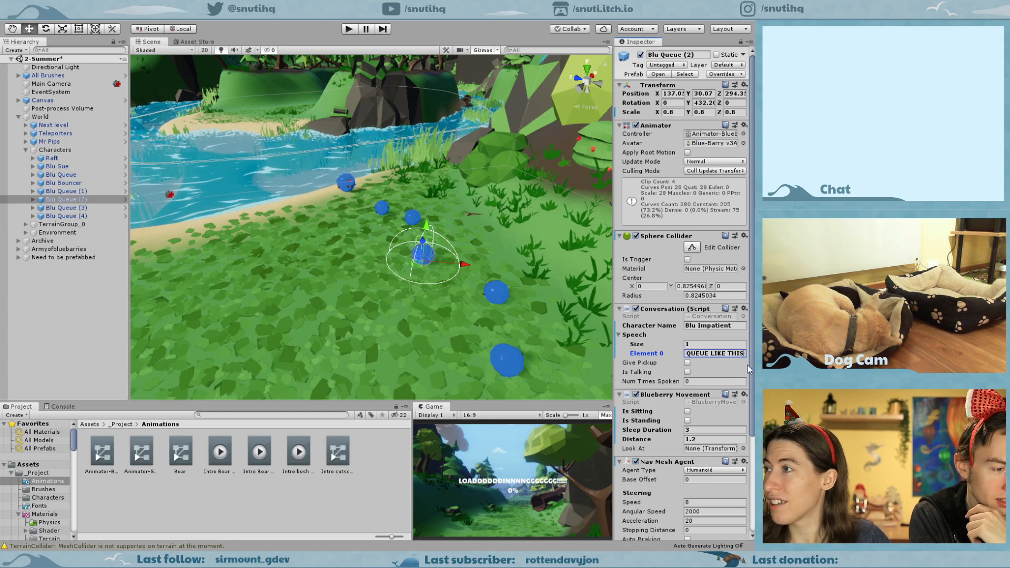
{"action": "left_click", "coordinate": [703, 344]}
{"action": "type", "text": "2"}
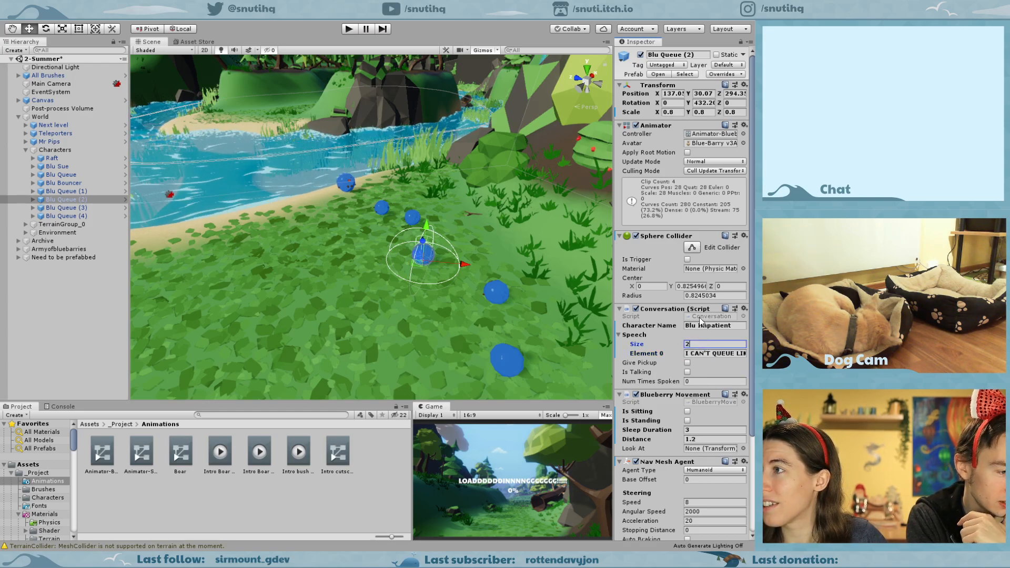
Change the Character Name of Blu Queue (2) to "Blu Edgar".
{"action": "left_click", "coordinate": [714, 326]}
{"action": "type", "text": "Eager"}
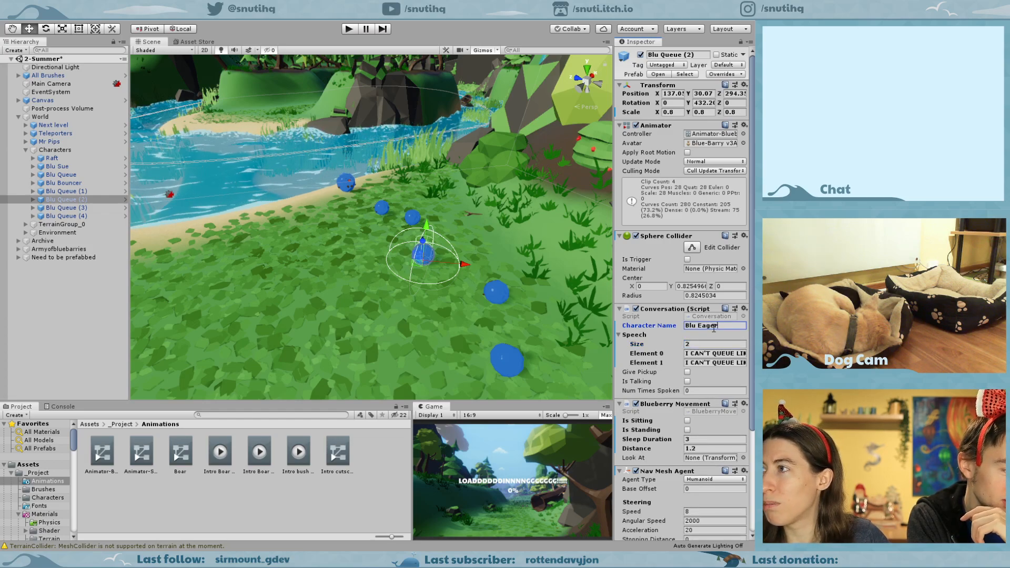
{"action": "key", "text": "BackSpace"}
{"action": "key", "text": "BackSpace"}
{"action": "key", "text": "BackSpace"}
{"action": "key", "text": "BackSpace"}
{"action": "type", "text": "dgar"}
Set the second speech line of Blu Queue (2) to "I WANT TO GO RAFTING NOW!".
{"action": "left_click", "coordinate": [696, 364]}
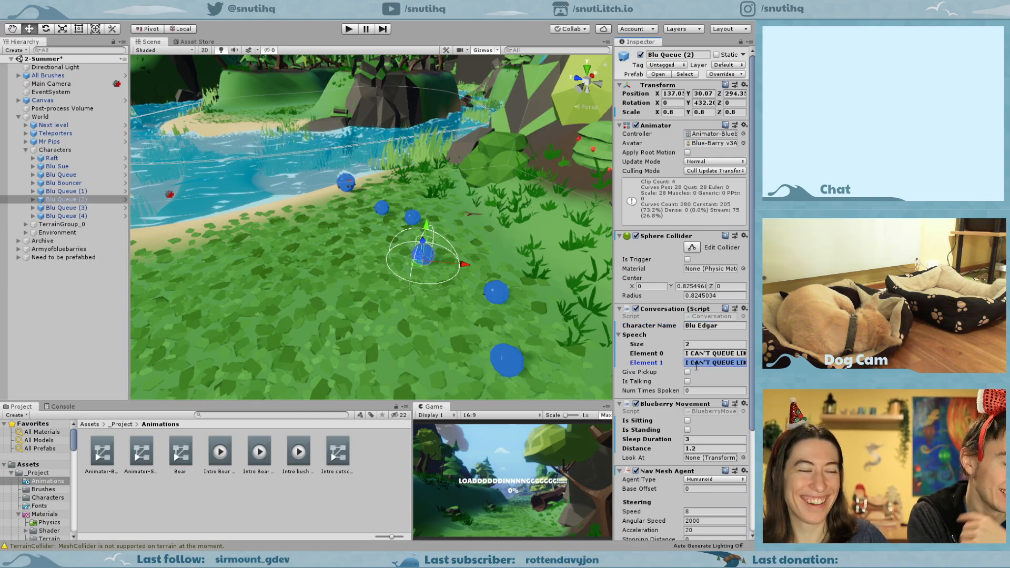
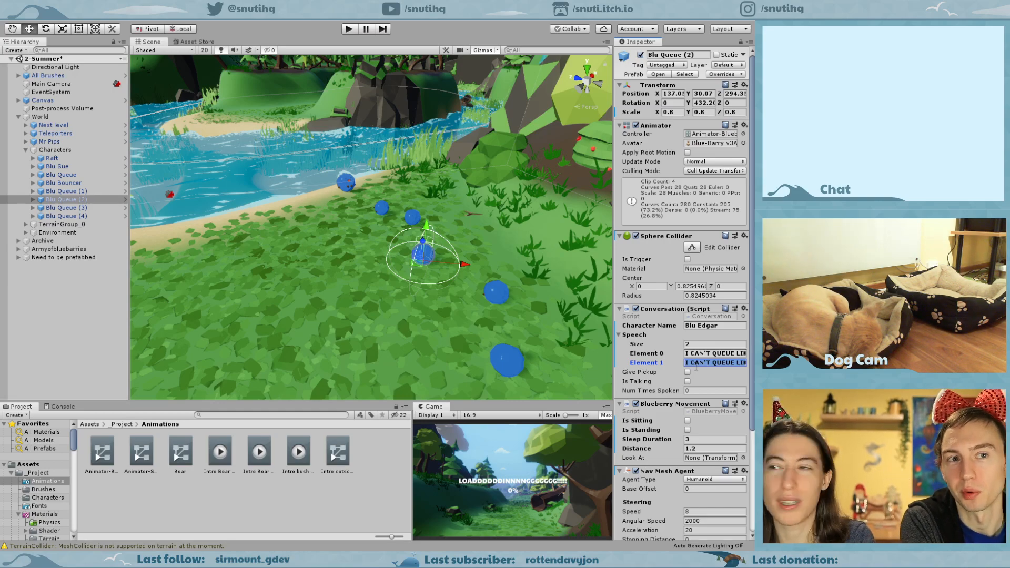
{"action": "left_click", "coordinate": [732, 353]}
{"action": "key", "text": "End"}
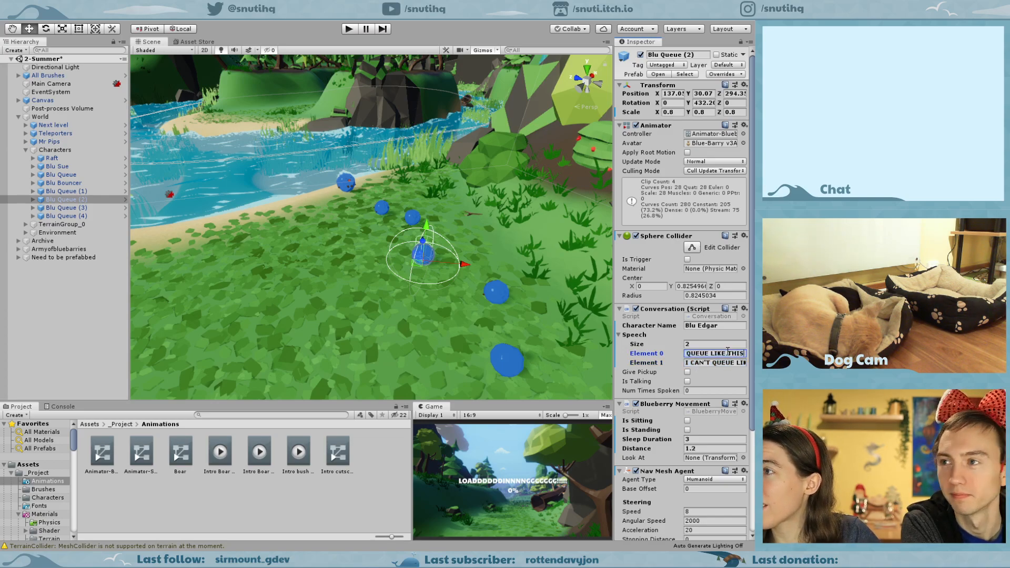
{"action": "left_click", "coordinate": [729, 362]}
{"action": "type", "text": "I"}
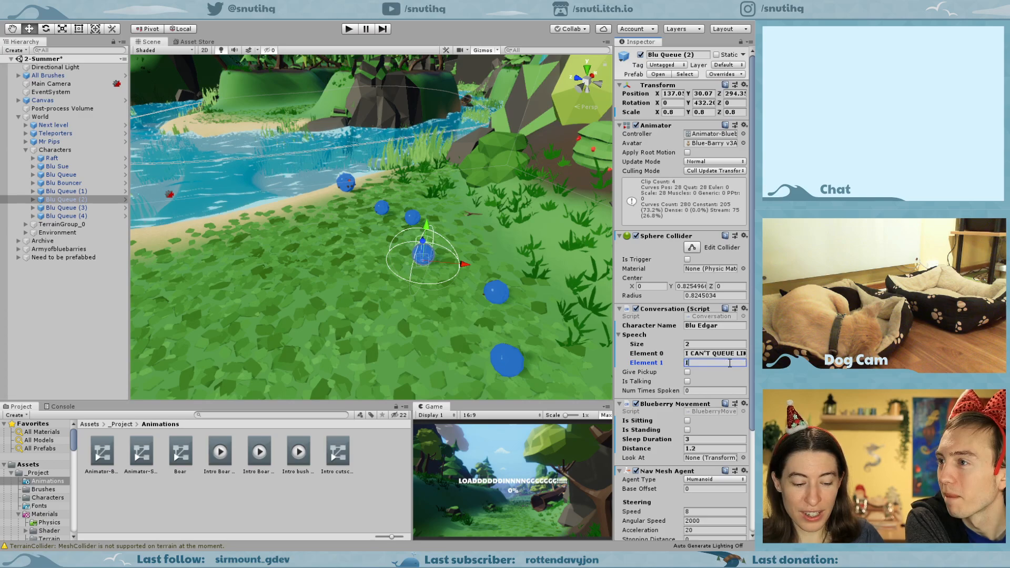
{"action": "type", "text": " WANT TO G"}
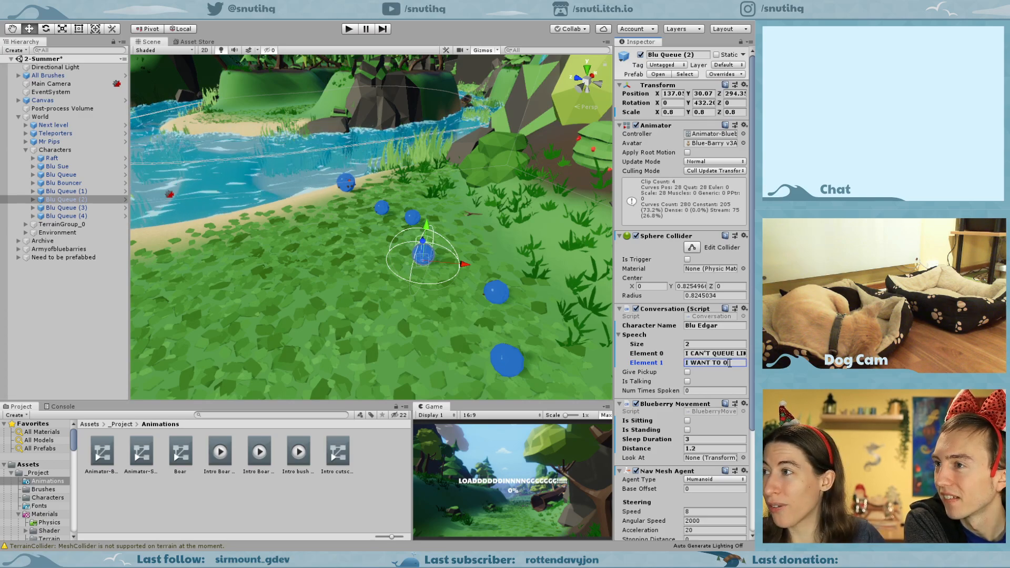
{"action": "type", "text": "O"}
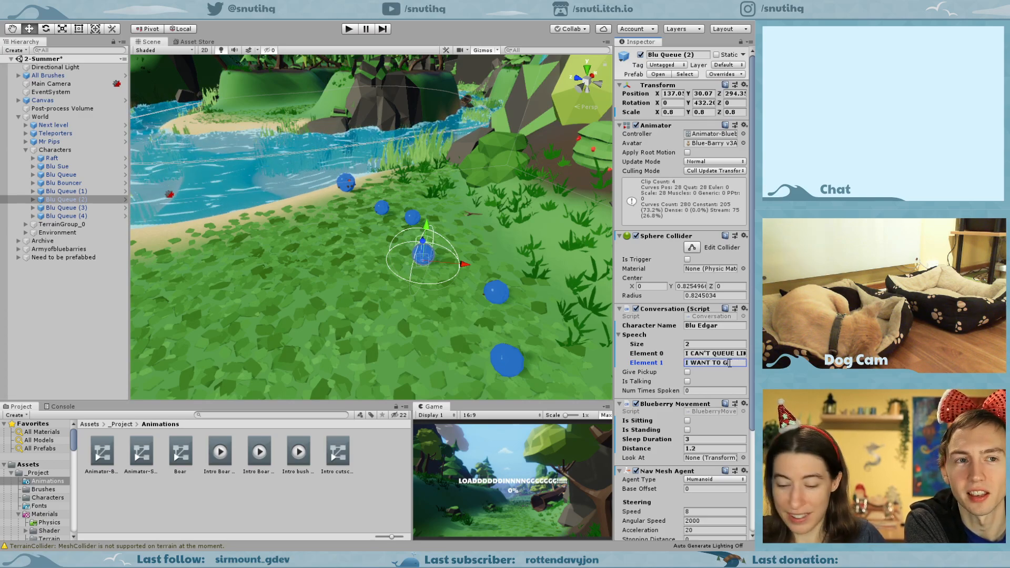
{"action": "type", "text": " RAFTING NO"}
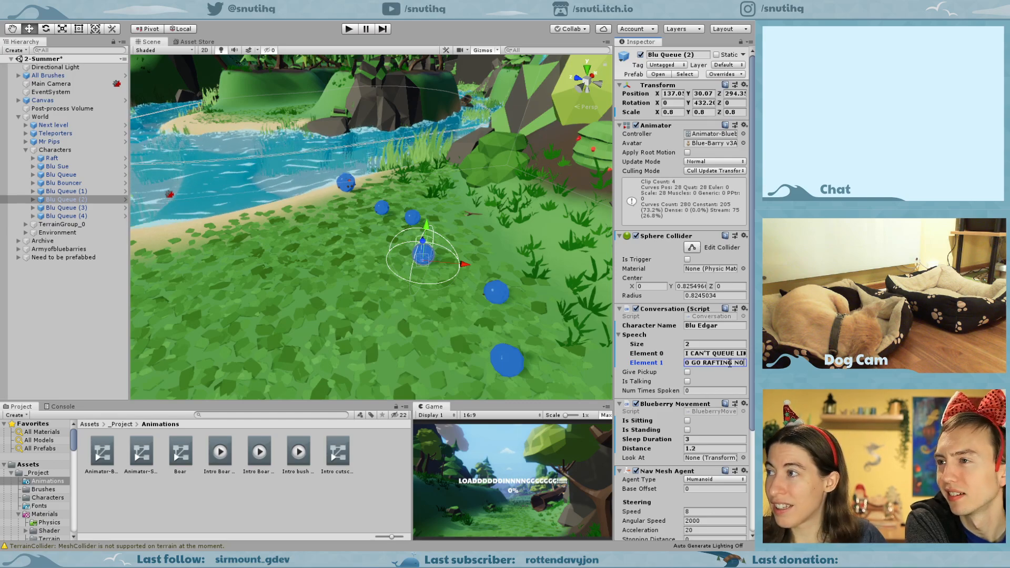
{"action": "type", "text": "W!"}
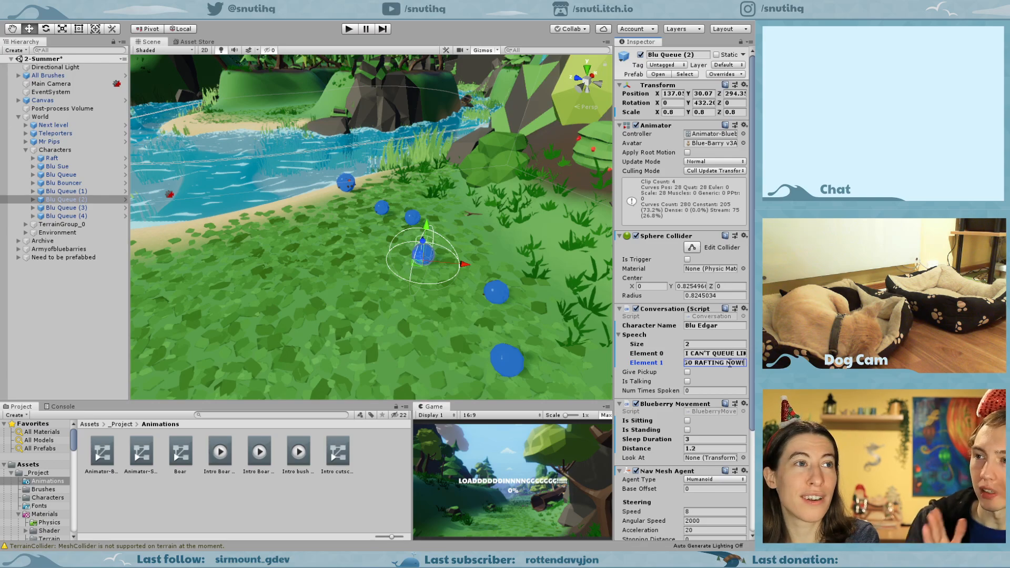
Tighten the queue by moving Blu Queue (3) to about X 140.8, Z 297.8 and Blu Queue (2) to about X 139, Z 295.
{"action": "middle_click_drag", "start_coordinate": [443, 252], "coordinate": [388, 295]}
{"action": "left_click", "coordinate": [344, 247]}
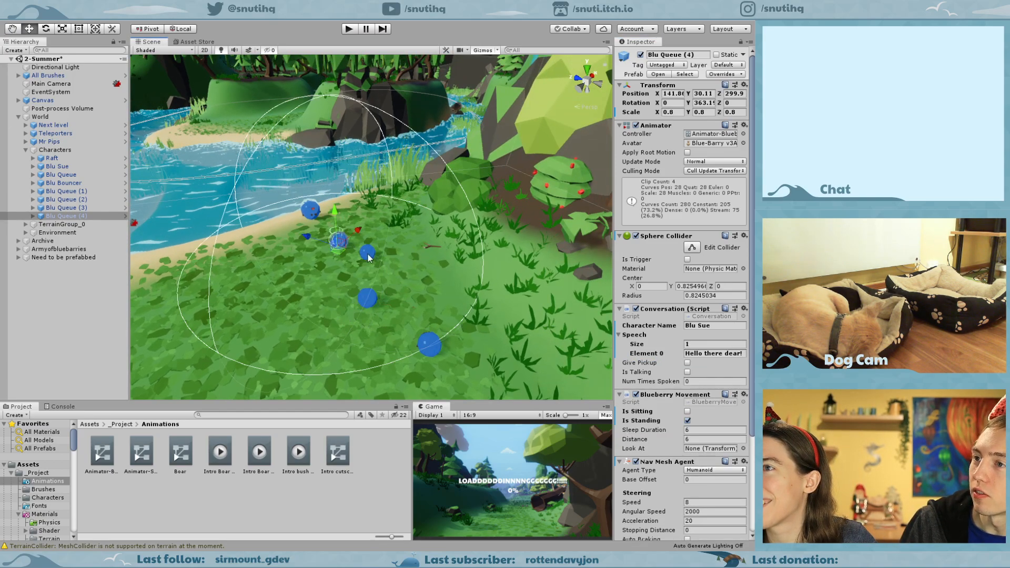
{"action": "left_click", "coordinate": [369, 256]}
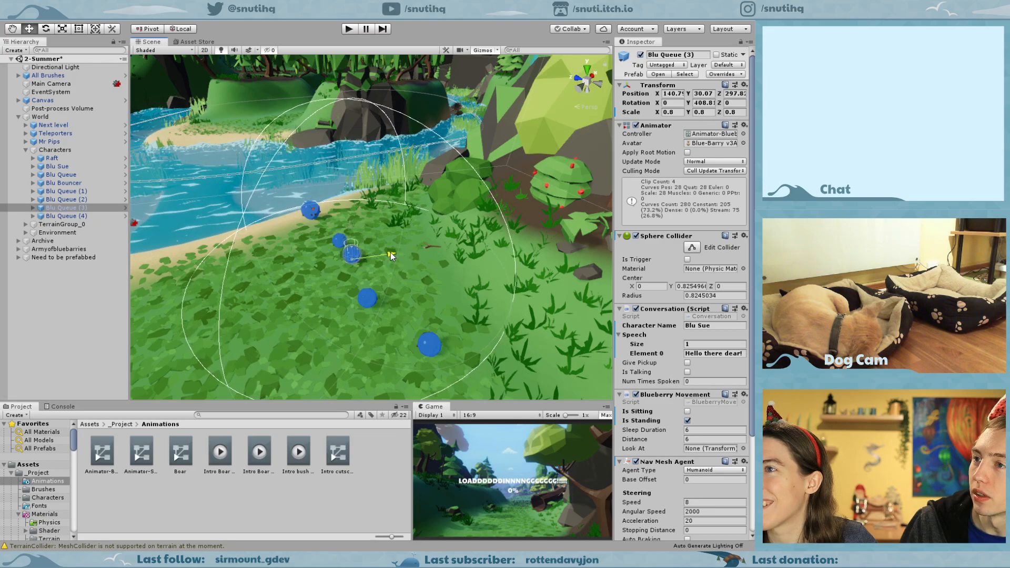
{"action": "left_click", "coordinate": [368, 299]}
{"action": "left_click_drag", "start_coordinate": [406, 310], "coordinate": [407, 287]}
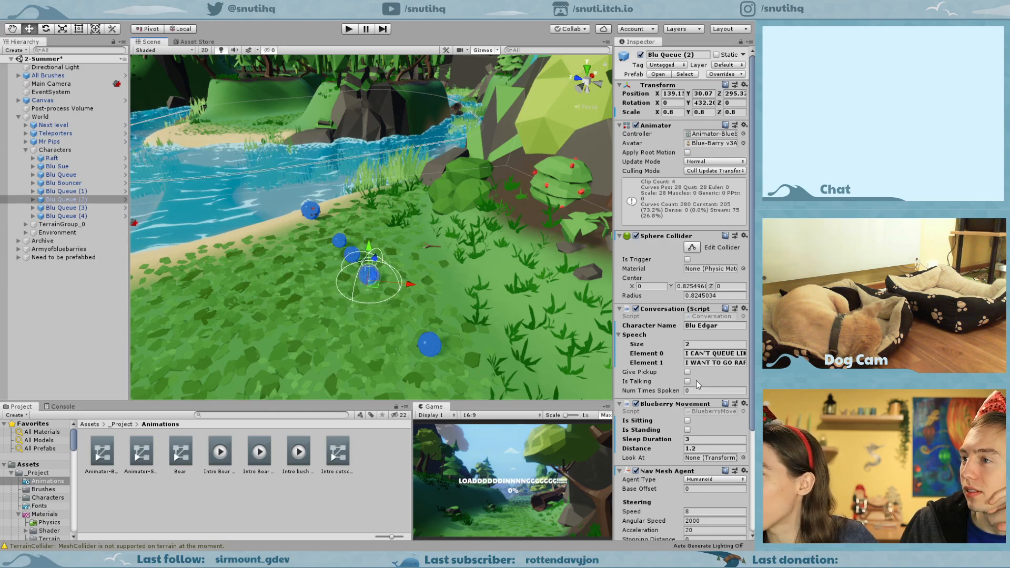
Reduce the movement Distance of Blu Queue (2) to 0.7.
{"action": "left_click", "coordinate": [706, 449]}
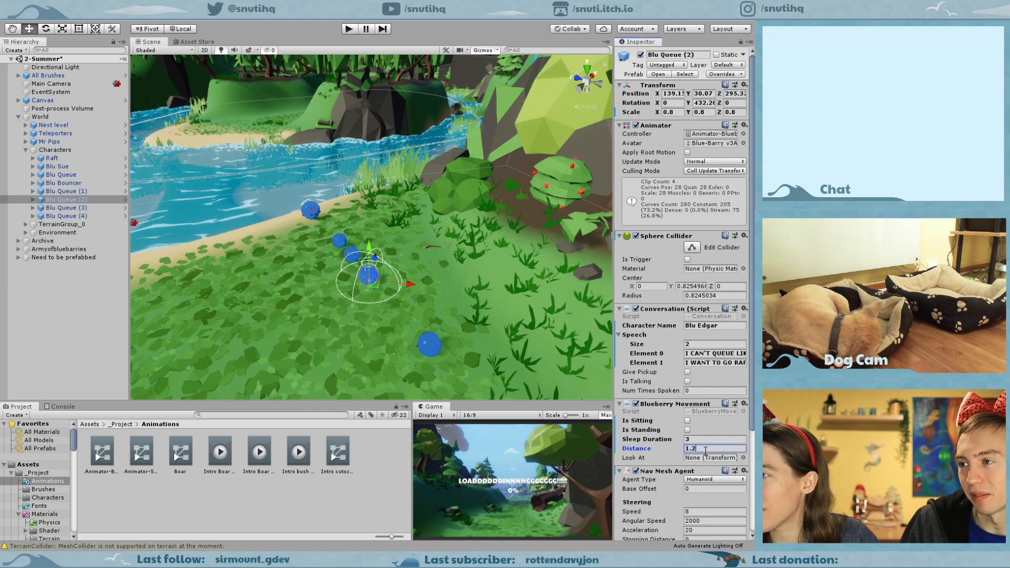
{"action": "key", "text": "BackSpace"}
{"action": "key", "text": "BackSpace"}
{"action": "key", "text": "BackSpace"}
{"action": "type", "text": "0"}
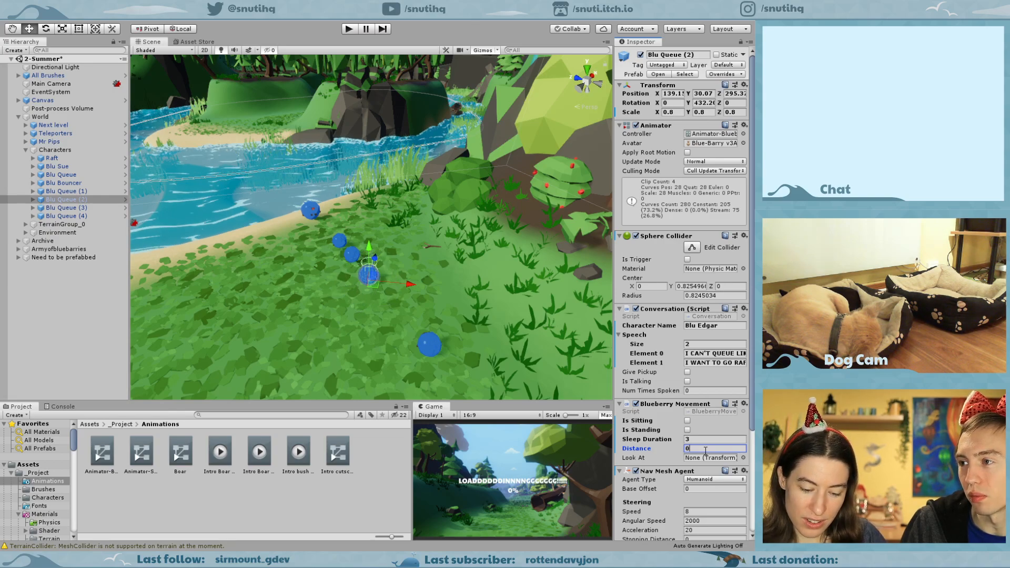
{"action": "type", "text": ".7"}
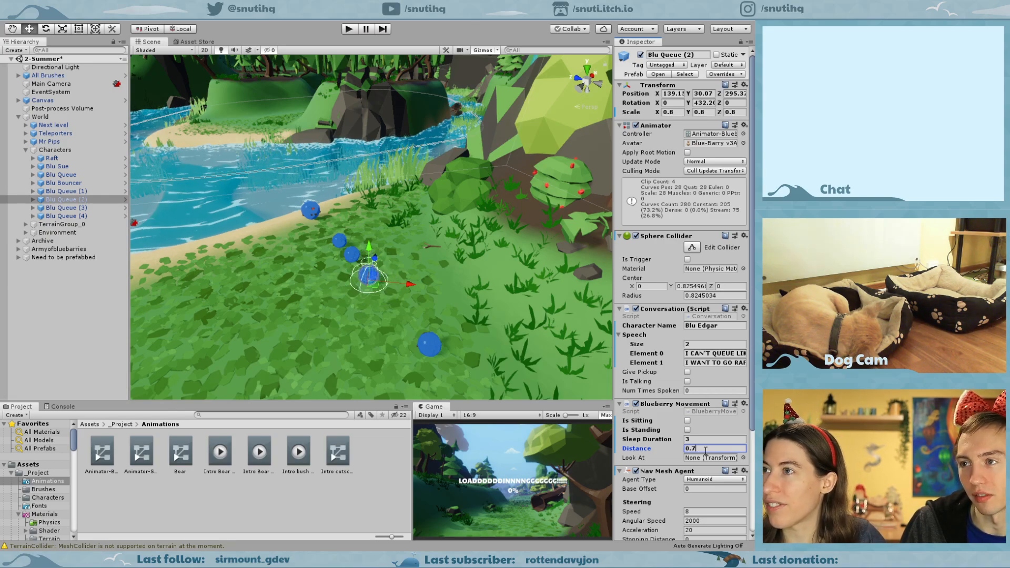
{"action": "key", "text": "Return"}
Close the line behind Blu Queue (2) by moving up Blu Queue (1) and Blu Queue, the last one to about X 135.7, Z 290.4.
{"action": "left_click", "coordinate": [429, 345]}
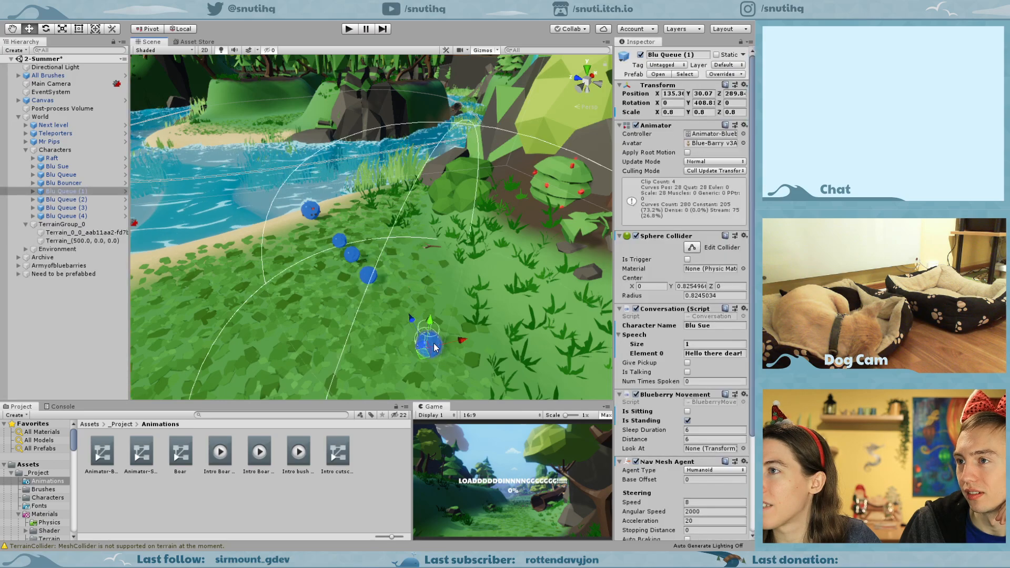
{"action": "left_click_drag", "start_coordinate": [440, 297], "coordinate": [421, 292]}
{"action": "right_click_drag", "start_coordinate": [380, 291], "coordinate": [402, 329]}
{"action": "left_click", "coordinate": [401, 330]}
{"action": "left_click_drag", "start_coordinate": [404, 319], "coordinate": [409, 251]}
{"action": "scroll", "coordinate": [337, 261], "scroll_direction": "down", "scroll_amount": 3}
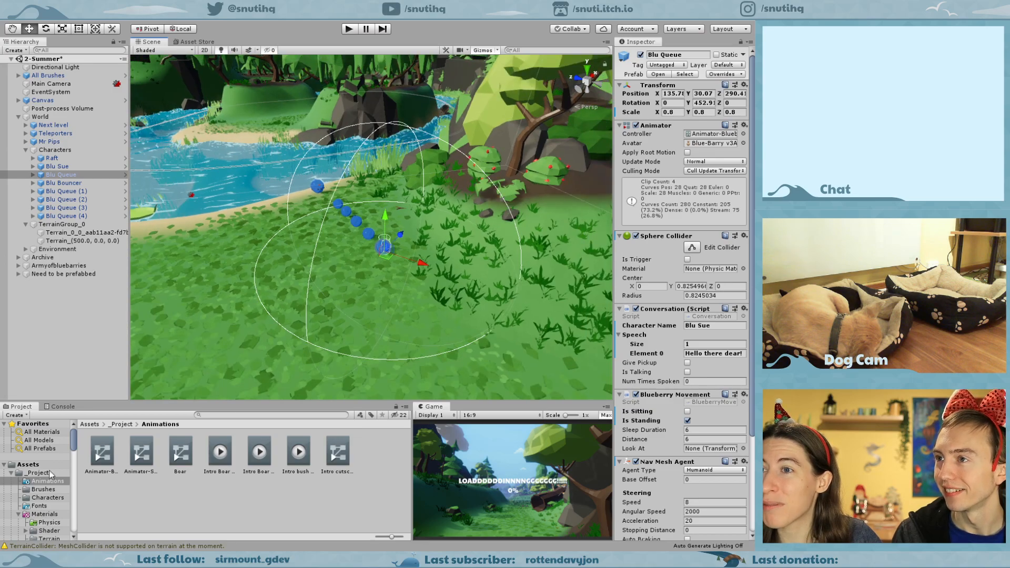
Open the Nature folder of the project's Prefabs and look through its plant models for queue decoration.
{"action": "scroll", "coordinate": [55, 466], "scroll_direction": "down", "scroll_amount": 5}
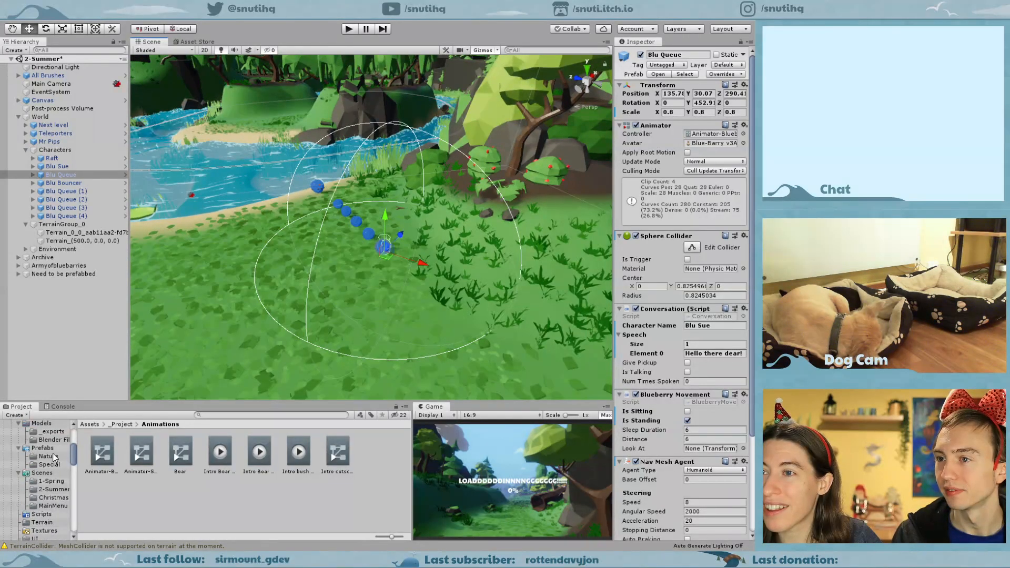
{"action": "left_click", "coordinate": [52, 447]}
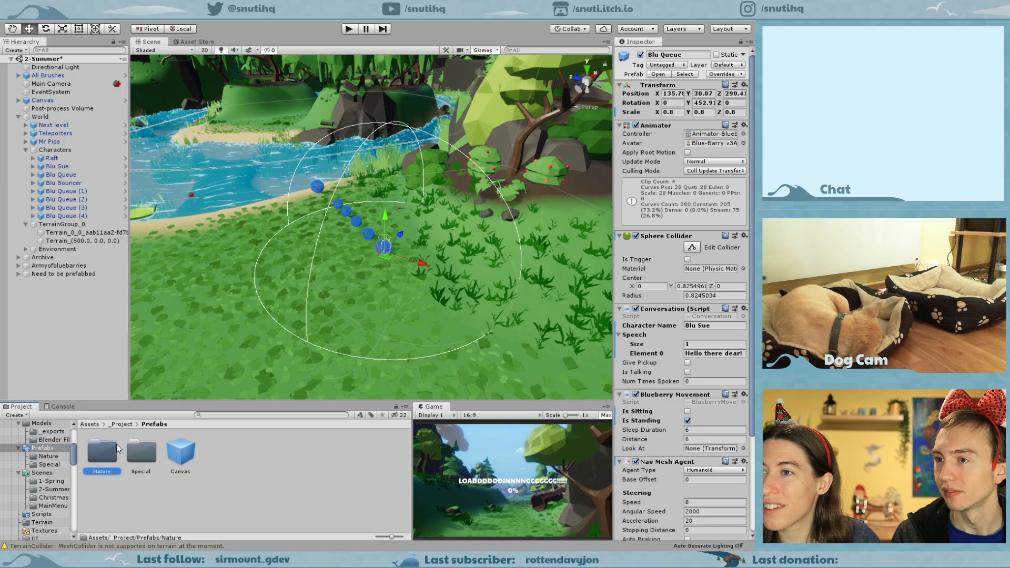
{"action": "double_click", "coordinate": [108, 450]}
{"action": "scroll", "coordinate": [241, 480], "scroll_direction": "down", "scroll_amount": 5}
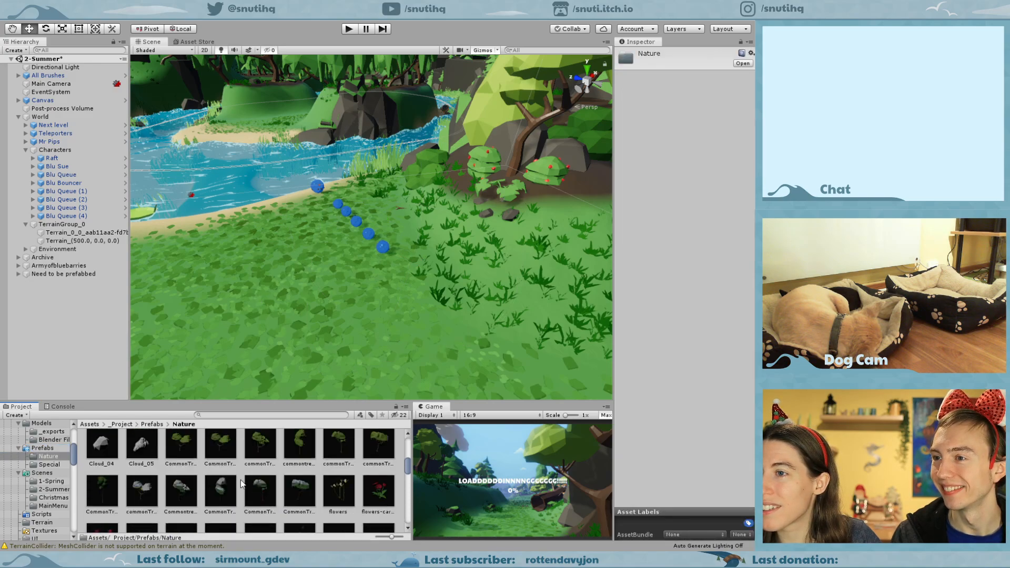
{"action": "scroll", "coordinate": [241, 480], "scroll_direction": "down", "scroll_amount": 3}
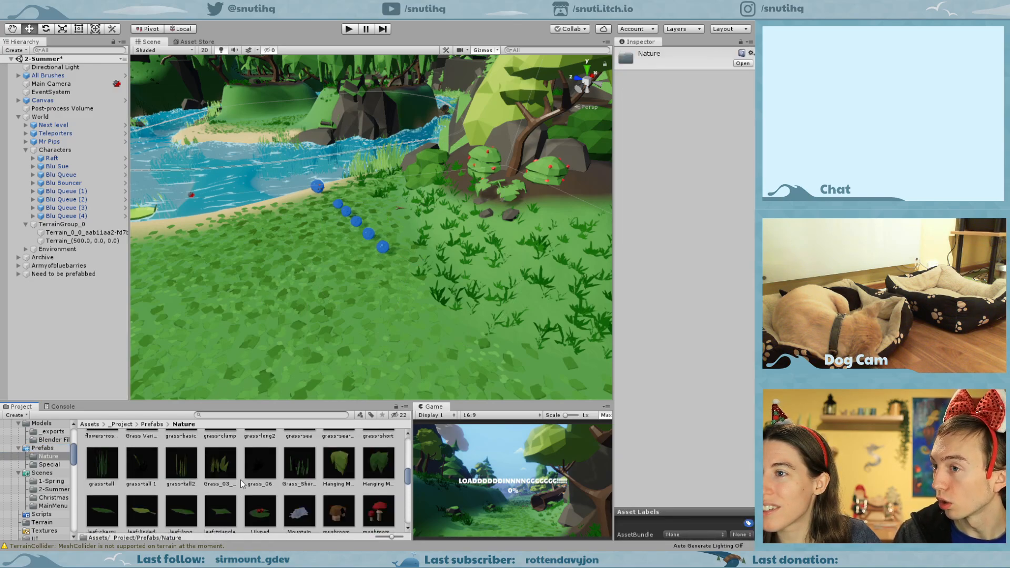
Select the Twig brush in All Brushes and set its Spread to 1.
{"action": "left_click", "coordinate": [19, 75]}
{"action": "left_click", "coordinate": [64, 184]}
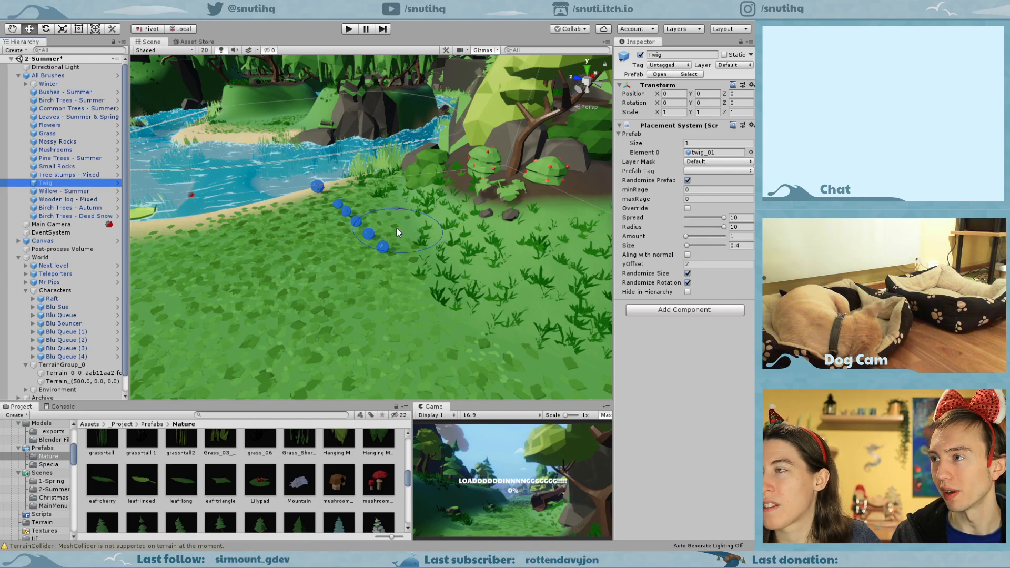
{"action": "left_click", "coordinate": [751, 218]}
{"action": "type", "text": "1"}
Place eight twigs with the brush along both sides of the blueberry queue.
{"action": "left_click", "coordinate": [352, 264]}
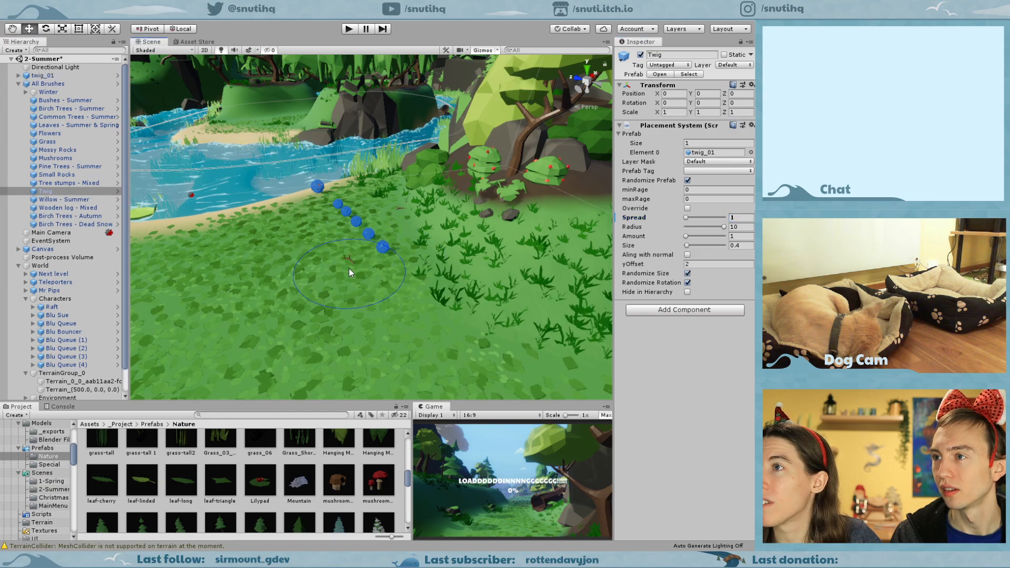
{"action": "left_click", "coordinate": [336, 238]}
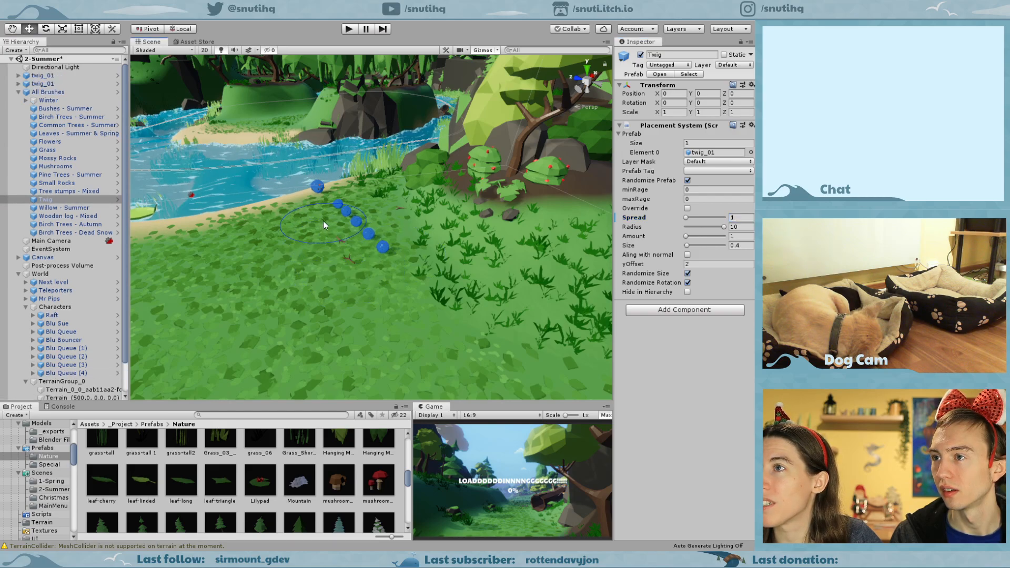
{"action": "left_click", "coordinate": [323, 219]}
{"action": "left_click", "coordinate": [309, 207]}
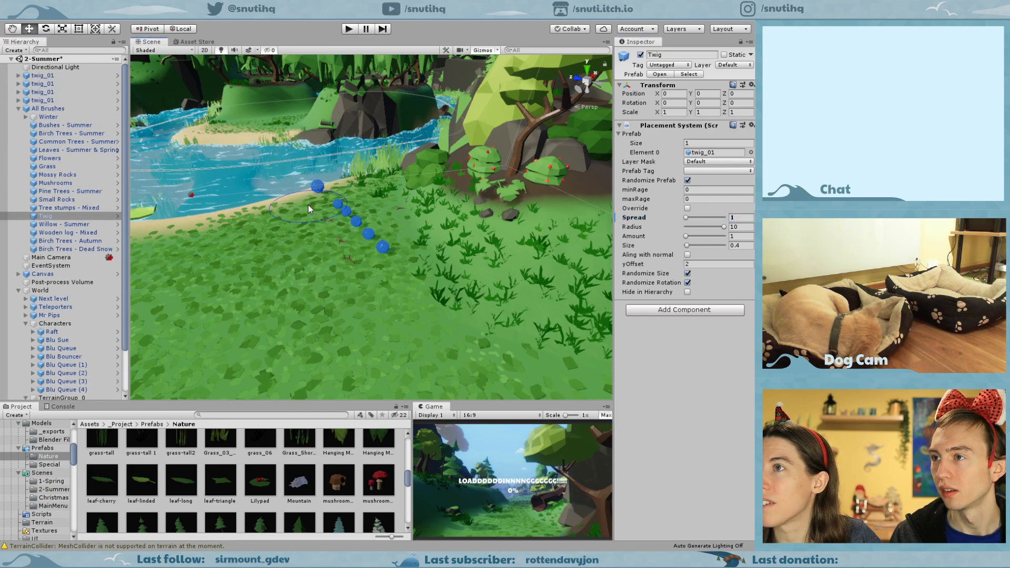
{"action": "left_click", "coordinate": [348, 195]}
{"action": "left_click", "coordinate": [364, 206]}
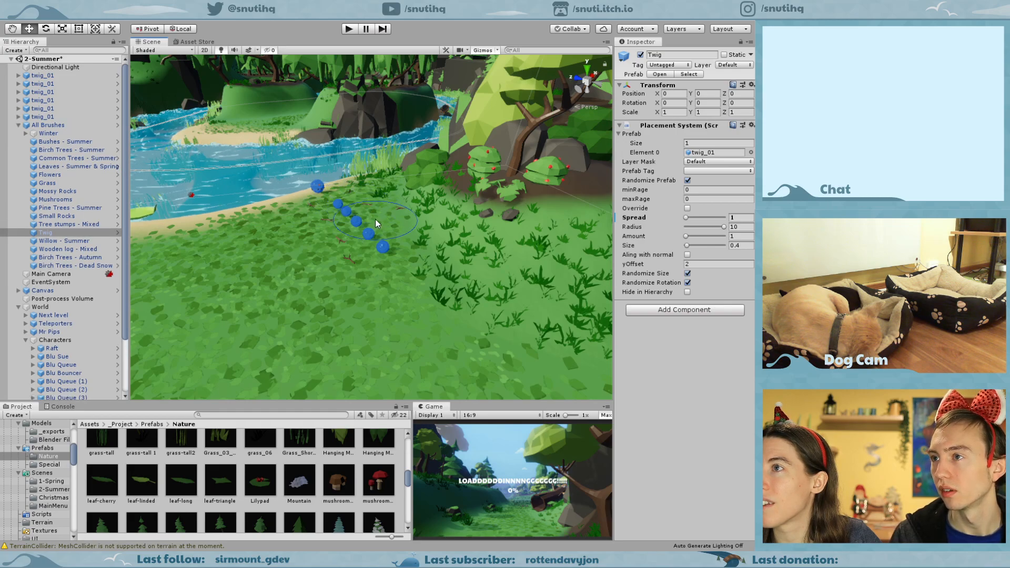
{"action": "left_click", "coordinate": [384, 223]}
{"action": "left_click", "coordinate": [406, 243]}
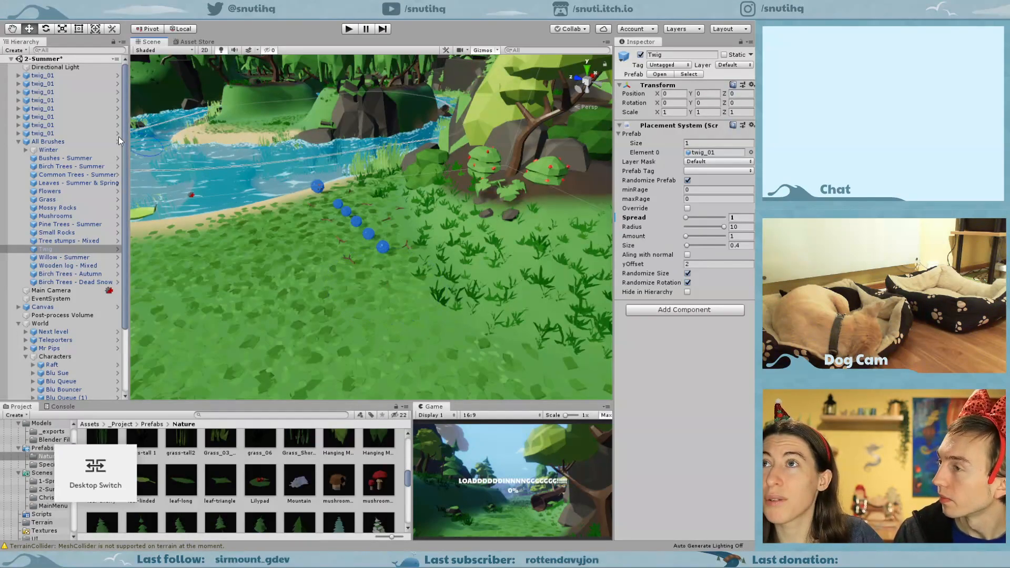
Collapse the All Brushes group and select all eight twig_01 objects together.
{"action": "left_click", "coordinate": [65, 133]}
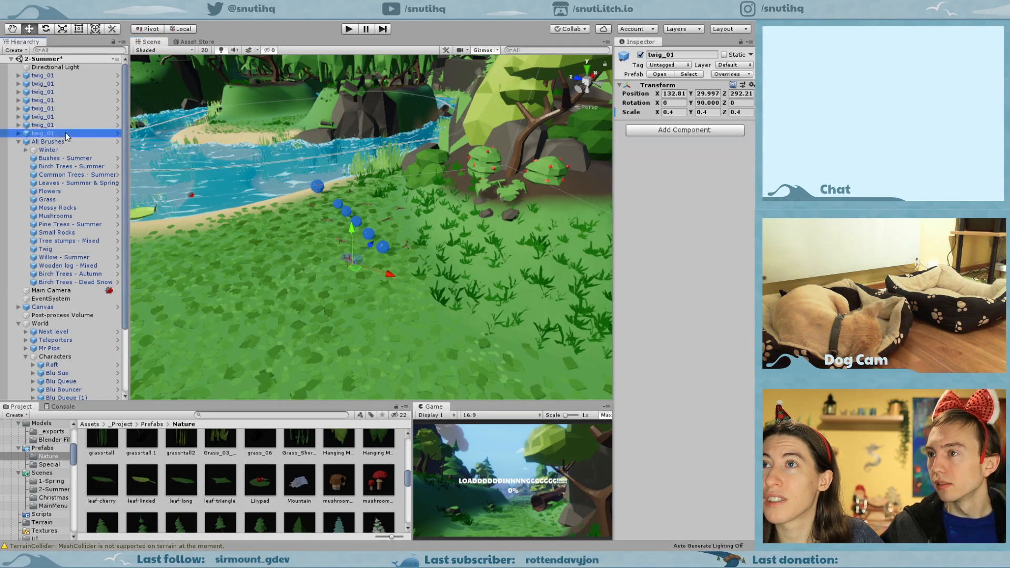
{"action": "left_click", "coordinate": [18, 142]}
{"action": "scroll", "coordinate": [352, 251], "scroll_direction": "up", "scroll_amount": 3}
{"action": "left_click", "coordinate": [31, 141], "text": "shift"}
{"action": "left_click", "coordinate": [33, 134]}
{"action": "left_click", "coordinate": [38, 125], "text": "shift"}
{"action": "left_click", "coordinate": [40, 118], "text": "shift"}
{"action": "left_click", "coordinate": [42, 109], "text": "shift"}
{"action": "left_click", "coordinate": [43, 101], "text": "shift"}
{"action": "left_click", "coordinate": [43, 92], "text": "shift"}
{"action": "left_click", "coordinate": [43, 84], "text": "shift"}
{"action": "left_click", "coordinate": [42, 76], "text": "shift"}
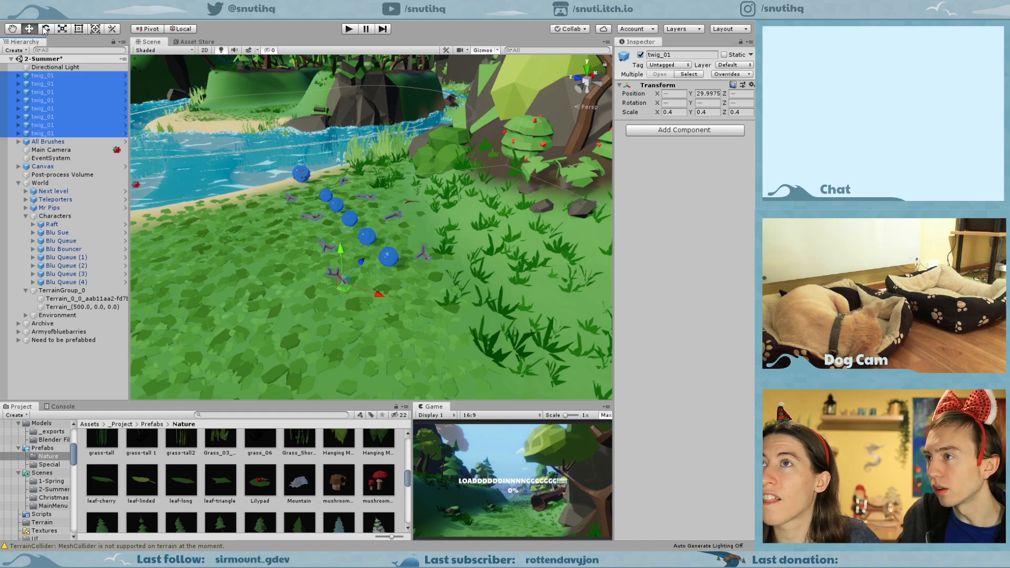
Try aligning all eight twigs by setting their rotation to X 0, Y 90, Z 0.
{"action": "key", "text": "e"}
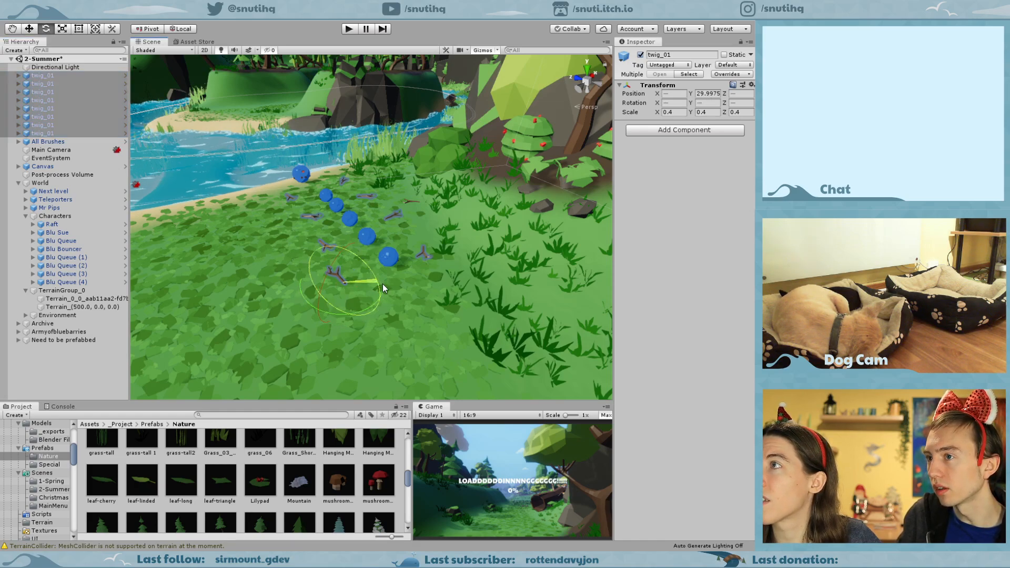
{"action": "left_click", "coordinate": [709, 93]}
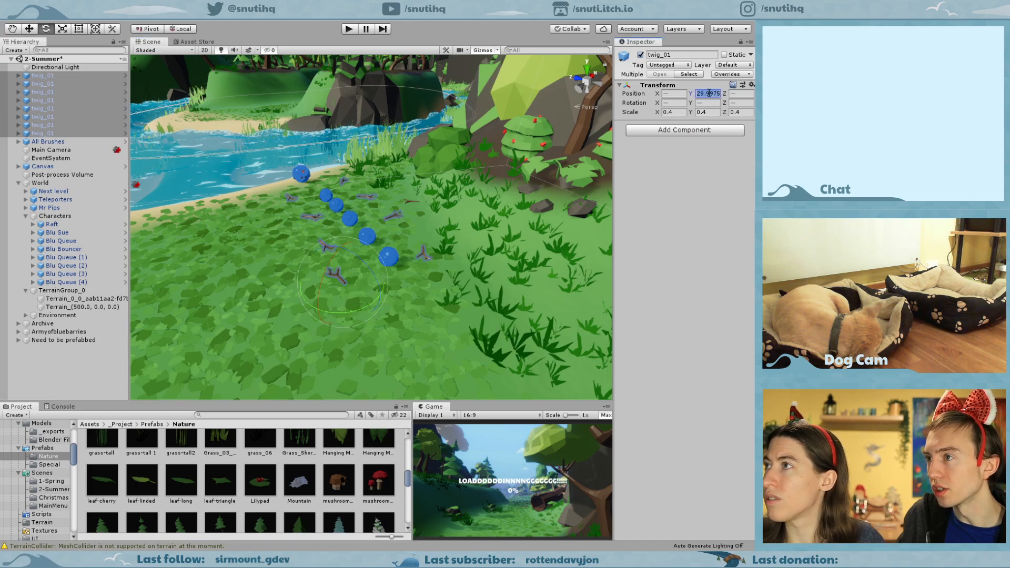
{"action": "left_click", "coordinate": [709, 103]}
{"action": "type", "text": "0"}
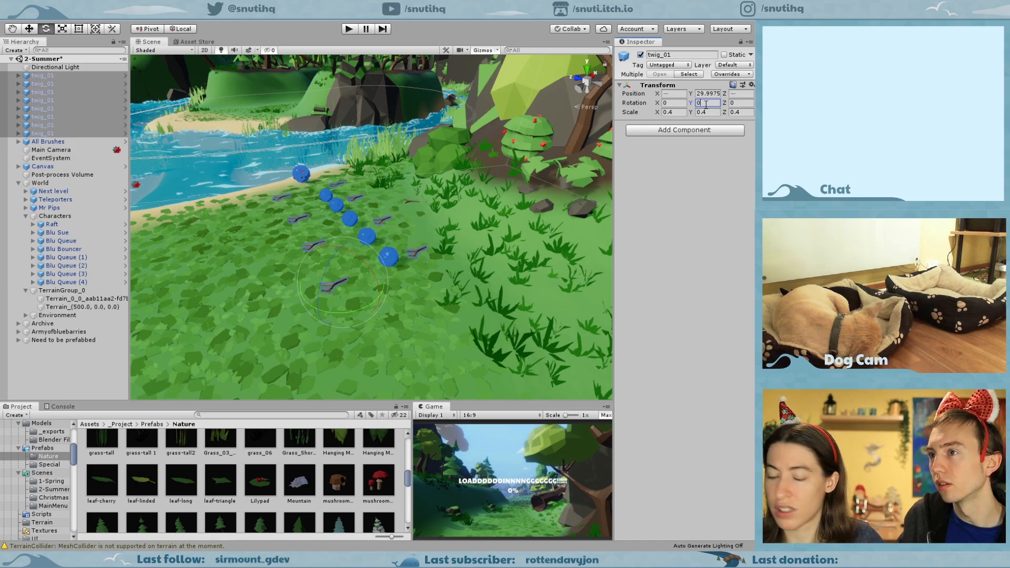
{"action": "type", "text": "90"}
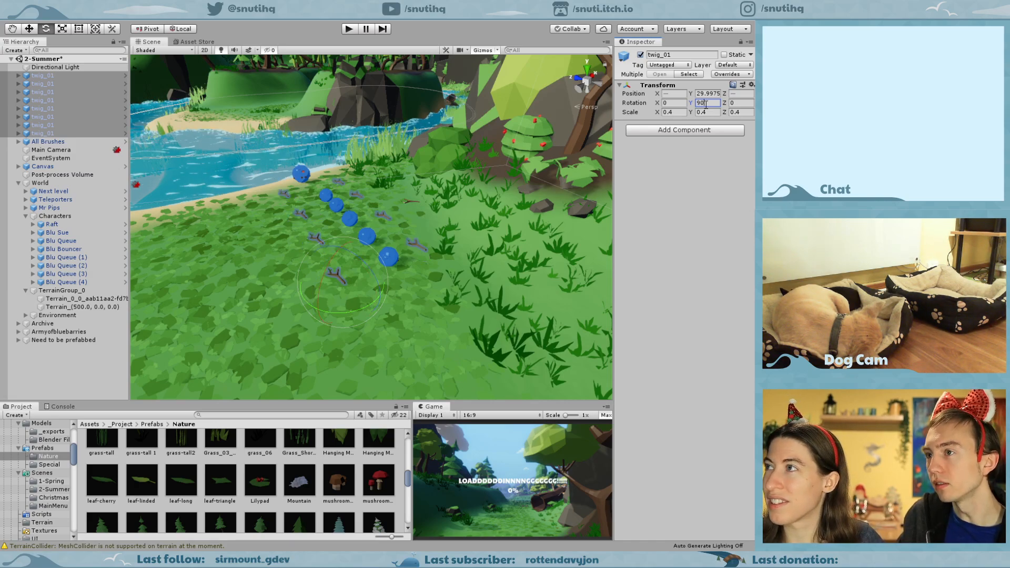
{"action": "scroll", "coordinate": [367, 261], "scroll_direction": "down", "scroll_amount": 10}
{"action": "middle_click_drag", "start_coordinate": [378, 215], "coordinate": [361, 219]}
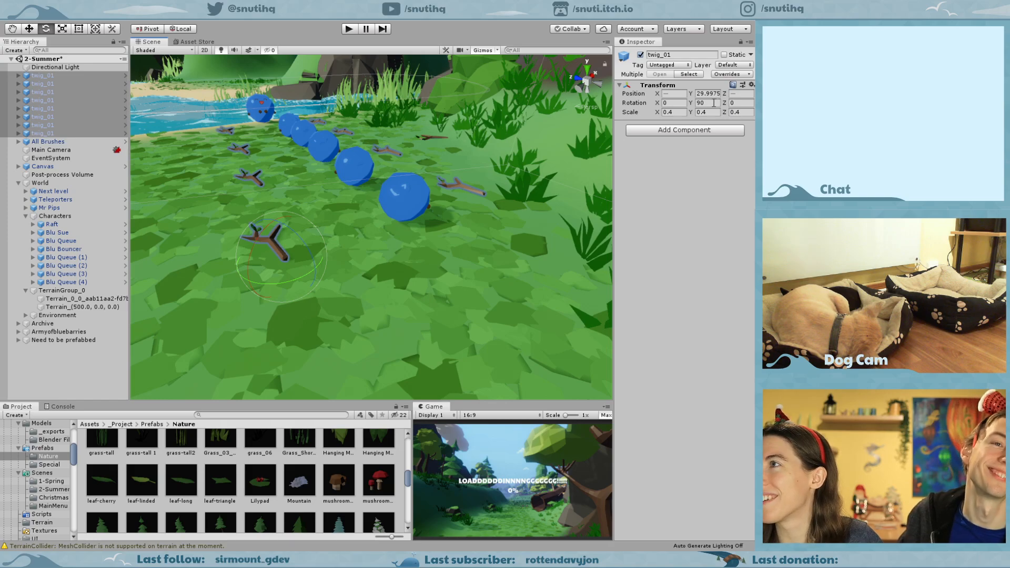
Try standing the eight twigs upright with a Z rotation of -90.
{"action": "left_click", "coordinate": [682, 102]}
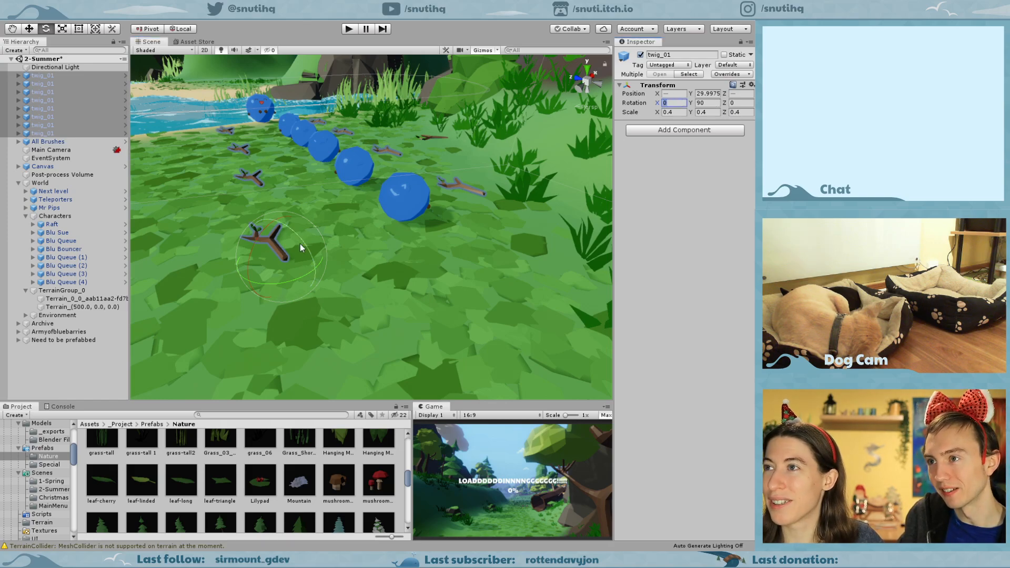
{"action": "left_click_drag", "start_coordinate": [305, 244], "coordinate": [318, 280]}
{"action": "left_click", "coordinate": [742, 103]}
{"action": "type", "text": "-90"}
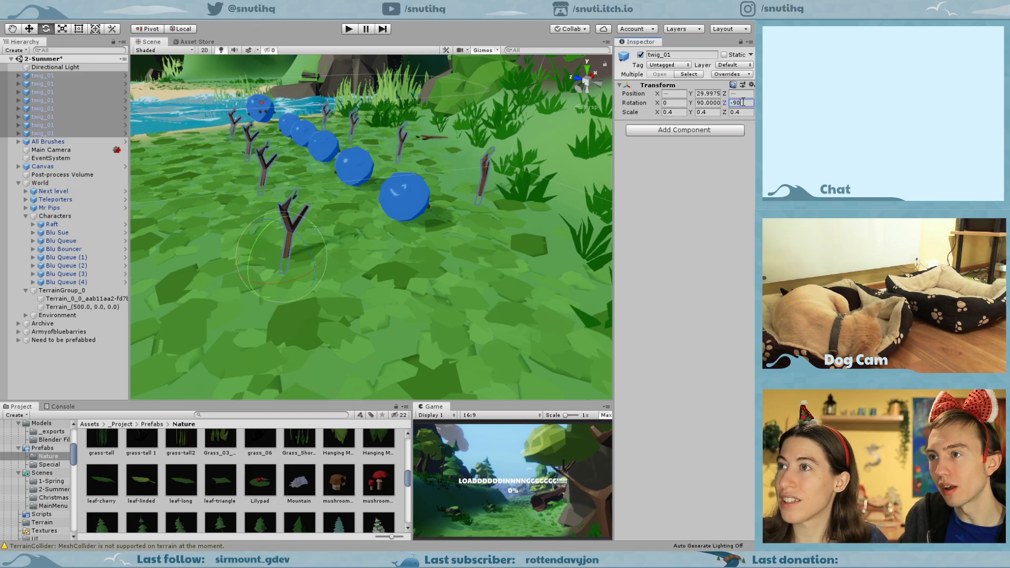
{"action": "left_click", "coordinate": [432, 281]}
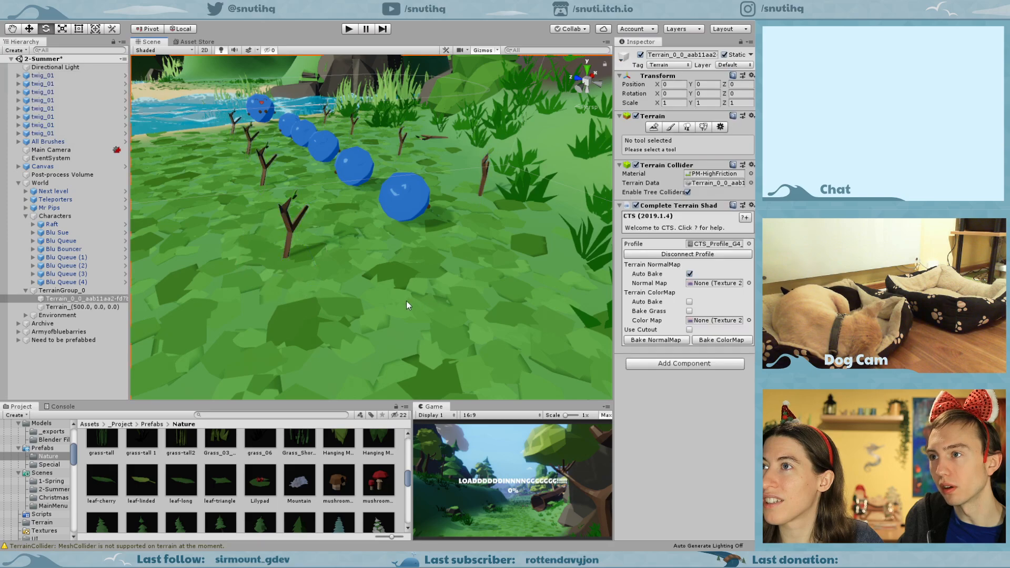
{"action": "middle_click_drag", "start_coordinate": [416, 290], "coordinate": [384, 311]}
{"action": "scroll", "coordinate": [363, 310], "scroll_direction": "down", "scroll_amount": 1}
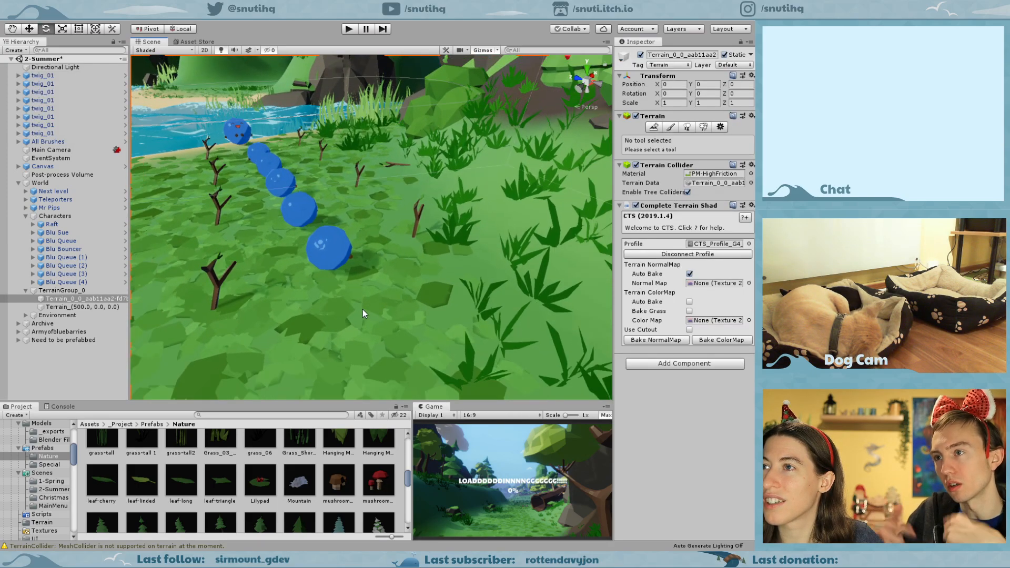
Reselect the twigs, try a Z rotation of 90 with their height raised to about Y 31, and undo both changes.
{"action": "key", "text": "ctrl+z"}
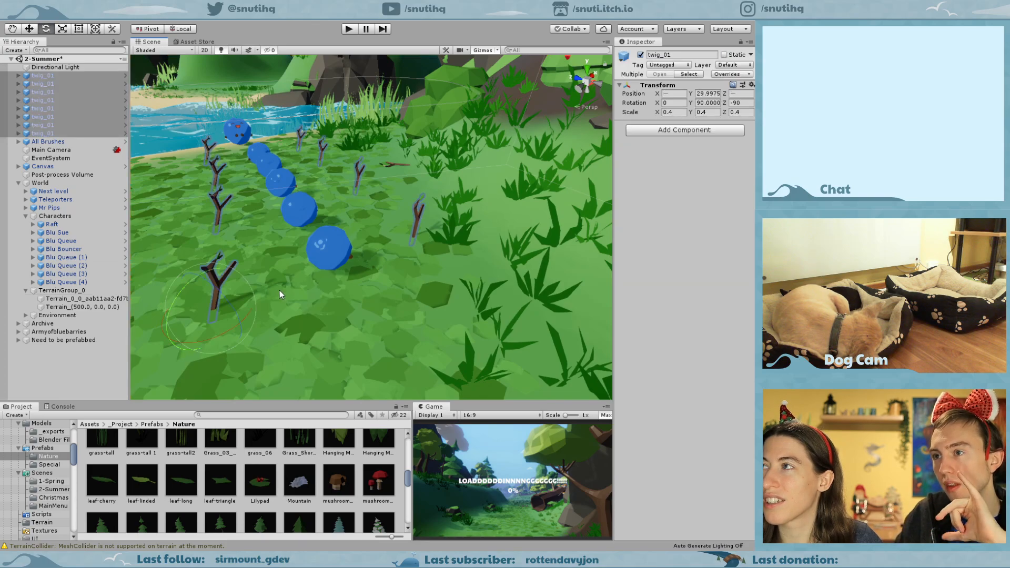
{"action": "left_click", "coordinate": [748, 104]}
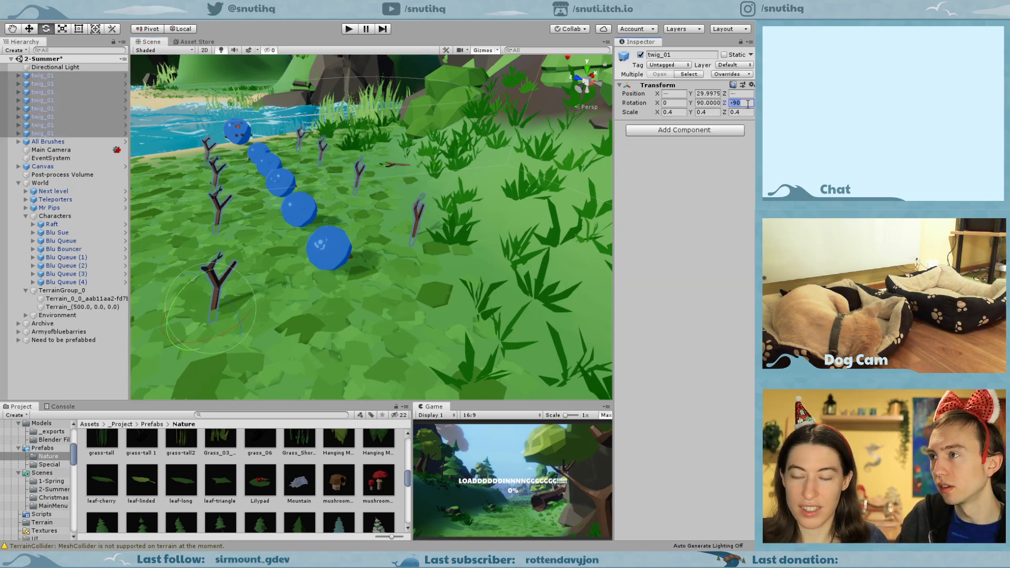
{"action": "type", "text": "90"}
{"action": "key", "text": "Return"}
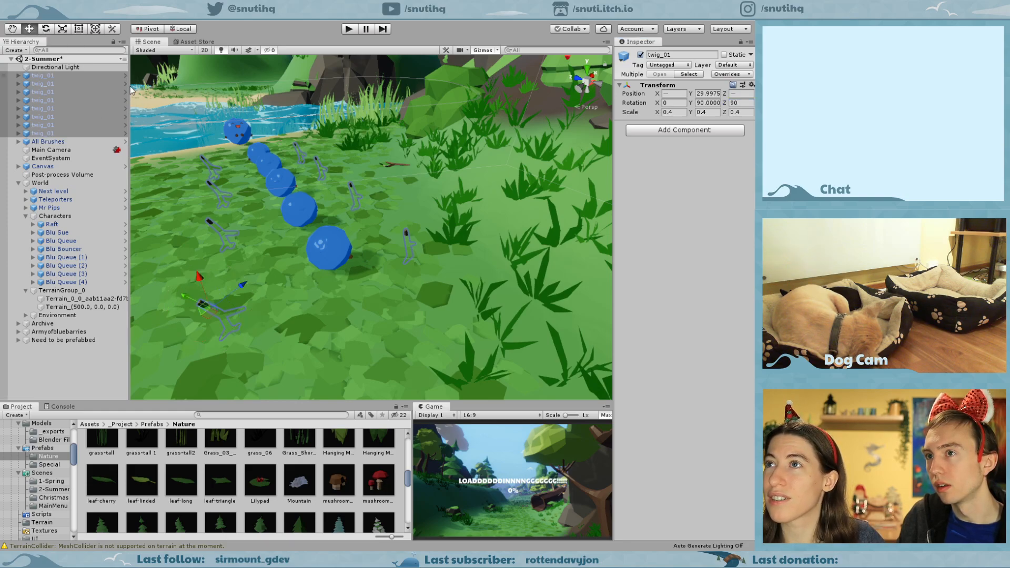
{"action": "left_click_drag", "start_coordinate": [207, 289], "coordinate": [191, 255]}
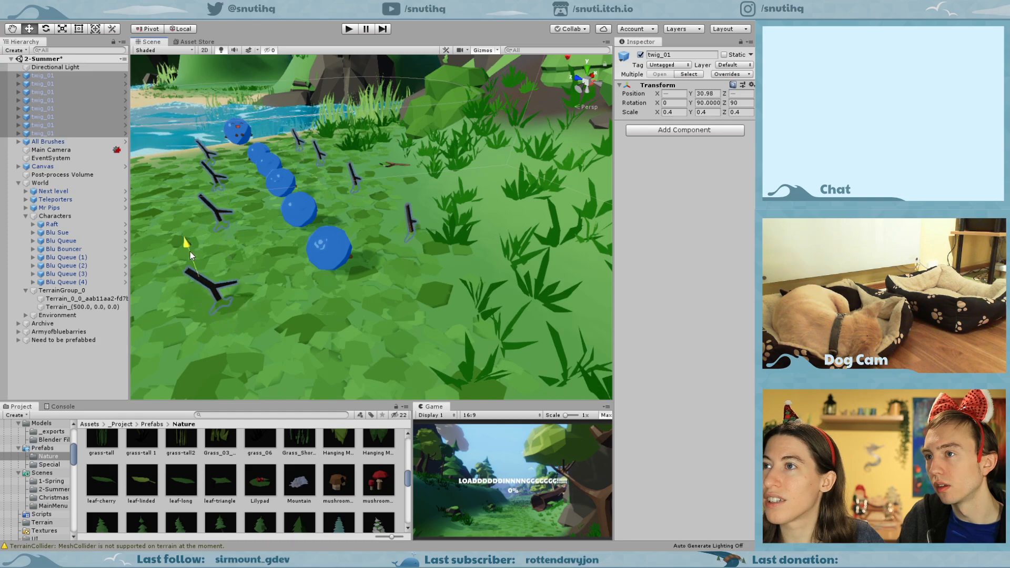
{"action": "key", "text": "ctrl+z"}
{"action": "key", "text": "ctrl+z"}
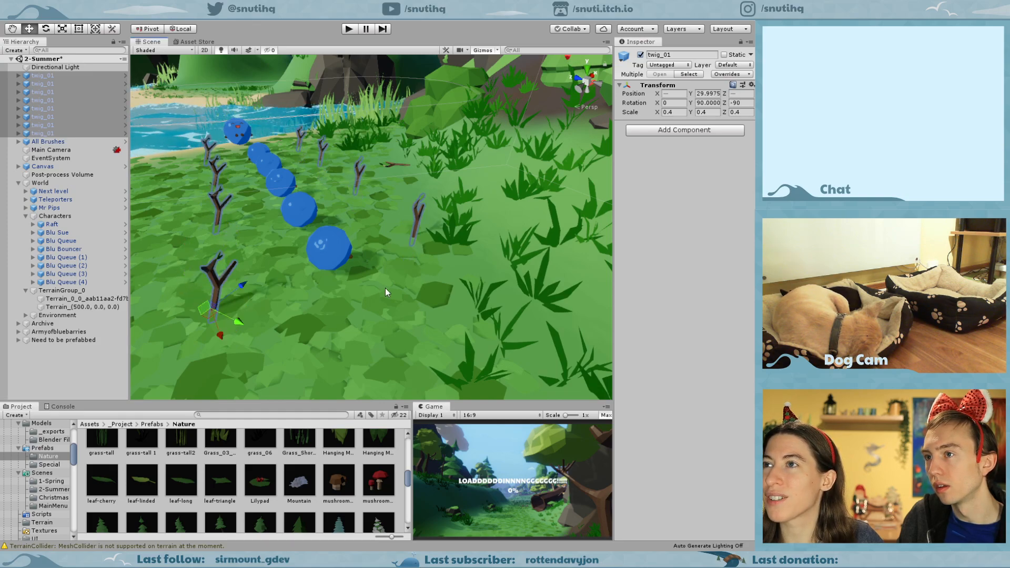
Undo the shared rotation changes made to the twigs.
{"action": "middle_click_drag", "start_coordinate": [340, 286], "coordinate": [346, 263]}
{"action": "left_click_drag", "start_coordinate": [256, 231], "coordinate": [274, 227]}
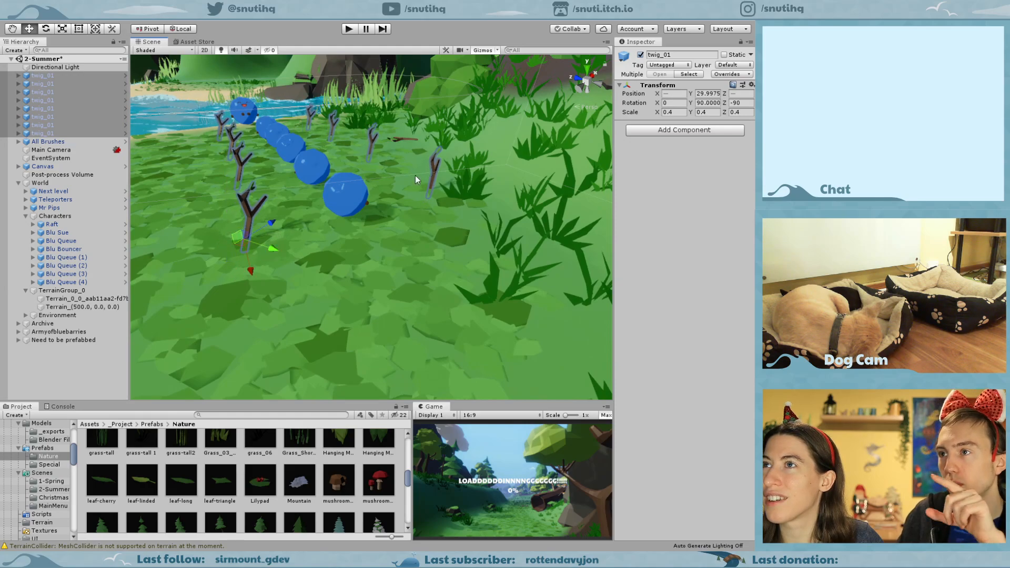
{"action": "key", "text": "ctrl+z"}
{"action": "key", "text": "ctrl+z"}
{"action": "key", "text": "ctrl+z"}
{"action": "key", "text": "ctrl+z"}
{"action": "key", "text": "ctrl+z"}
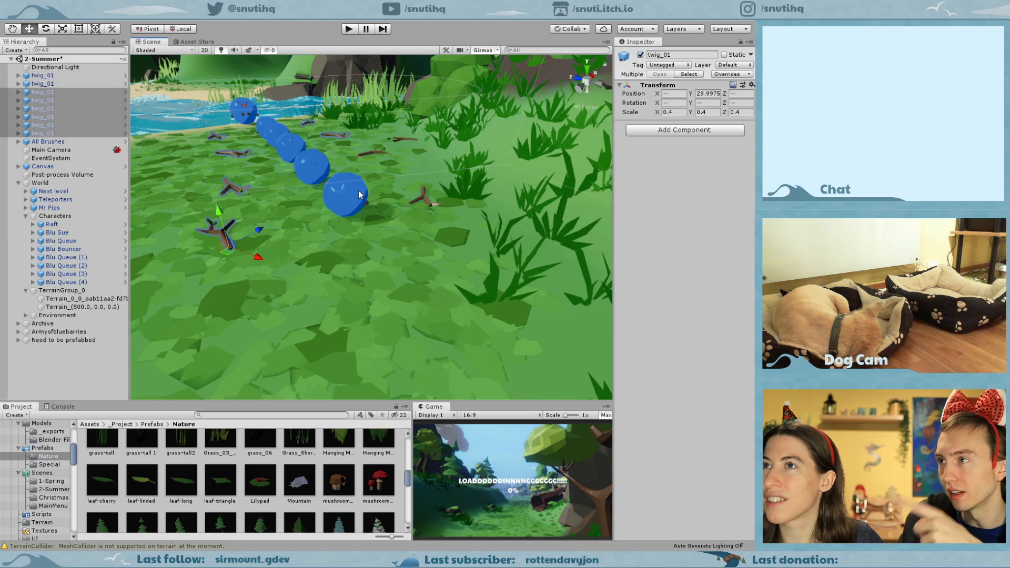
Select all eight twigs, try a shared Z rotation of -90, and undo it.
{"action": "left_click", "coordinate": [60, 76]}
{"action": "left_click", "coordinate": [59, 132], "text": "shift"}
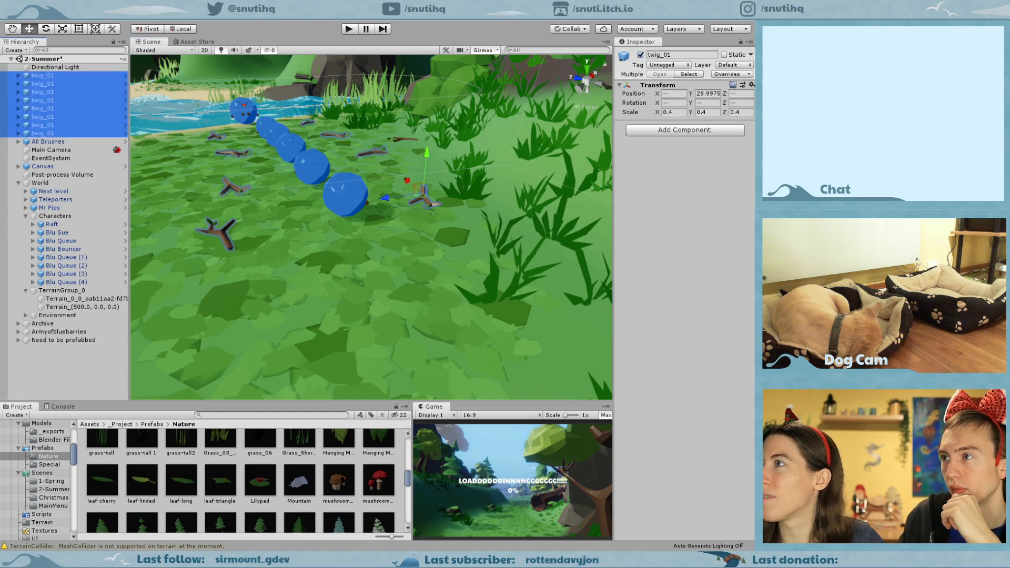
{"action": "left_click", "coordinate": [745, 103]}
{"action": "type", "text": "-90"}
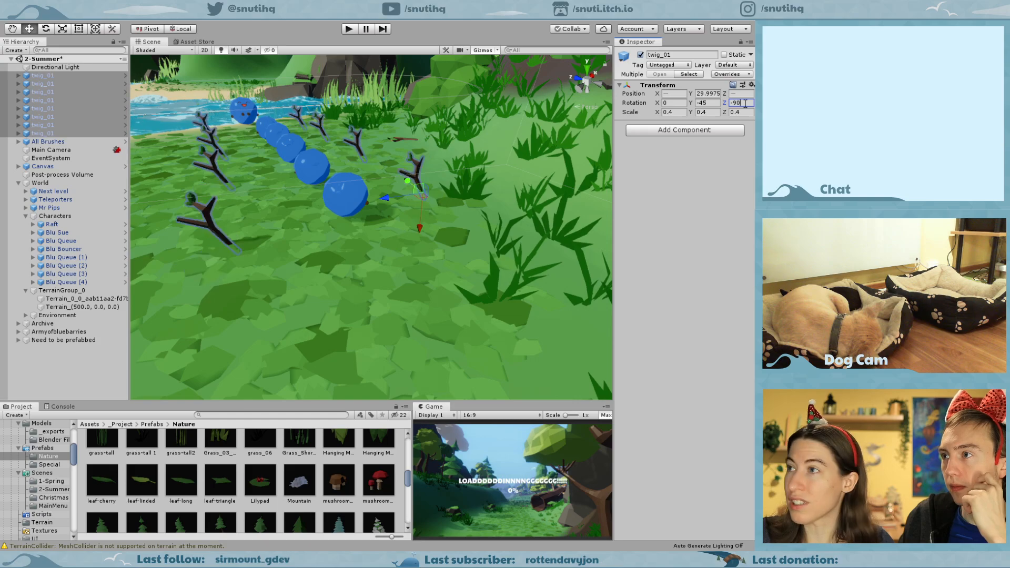
{"action": "middle_click_drag", "start_coordinate": [327, 187], "coordinate": [318, 229]}
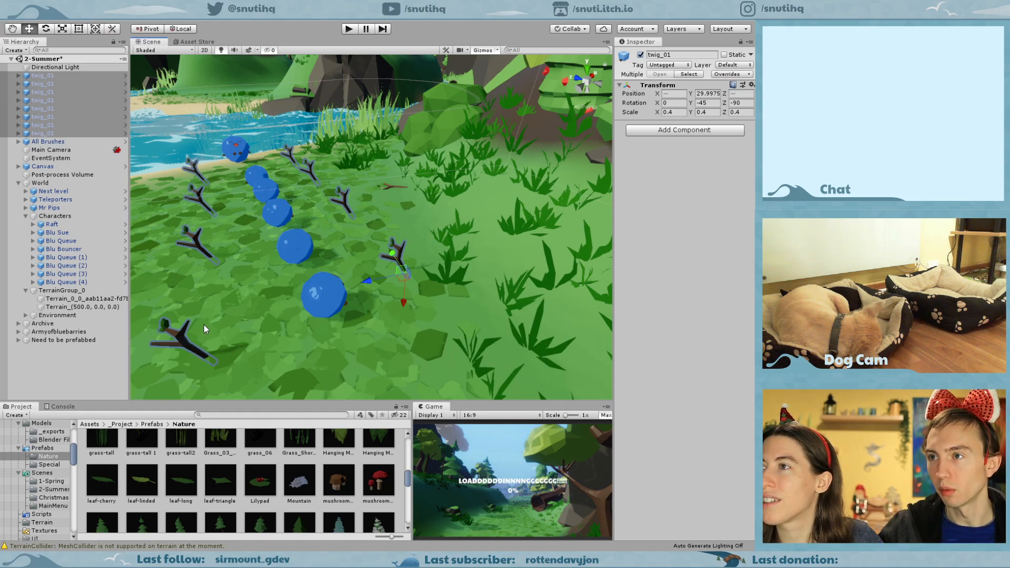
{"action": "key", "text": "ctrl+z"}
Try a Z rotation of 90, changed to -90, on a single twig beside the queue, and undo it.
{"action": "left_click", "coordinate": [219, 272]}
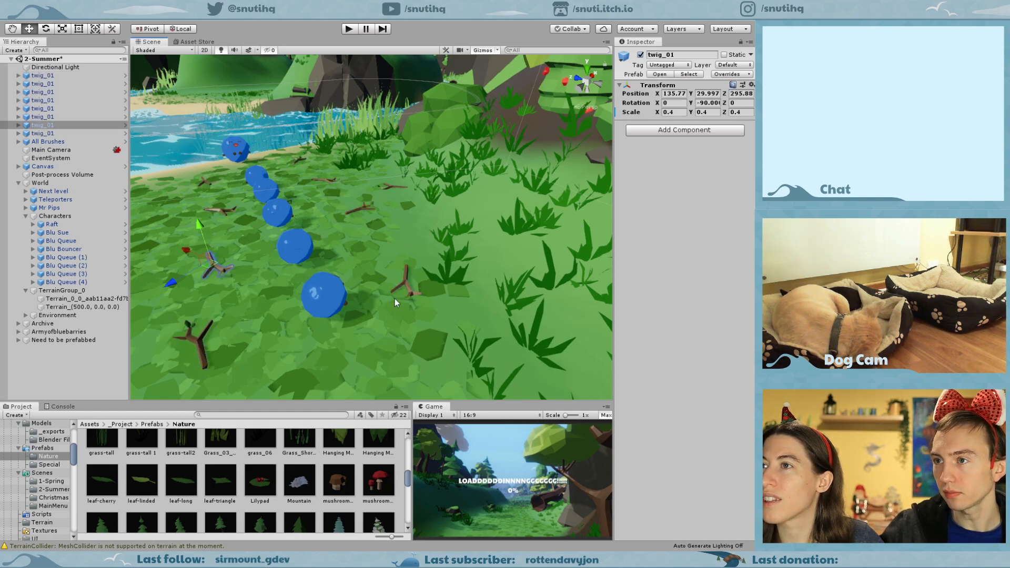
{"action": "left_click", "coordinate": [742, 103]}
{"action": "type", "text": "90"}
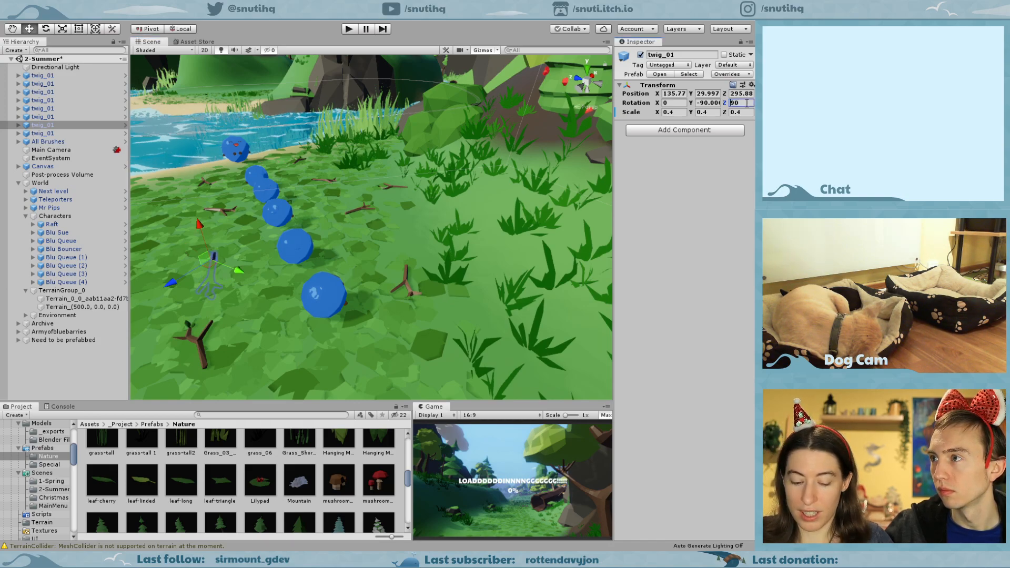
{"action": "key", "text": "Home"}
{"action": "type", "text": "-"}
{"action": "key", "text": "ctrl+z"}
{"action": "key", "text": "ctrl+z"}
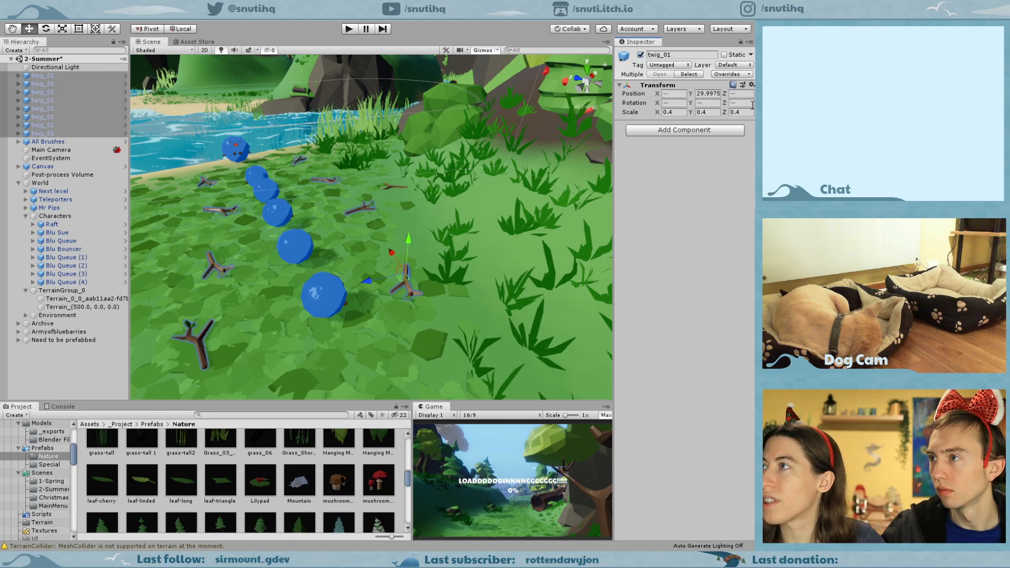
Set the Z rotation of all selected twigs to -90.
{"action": "left_click", "coordinate": [742, 103]}
{"action": "type", "text": "-90"}
{"action": "middle_click_drag", "start_coordinate": [265, 176], "coordinate": [325, 157]}
{"action": "left_click", "coordinate": [337, 263]}
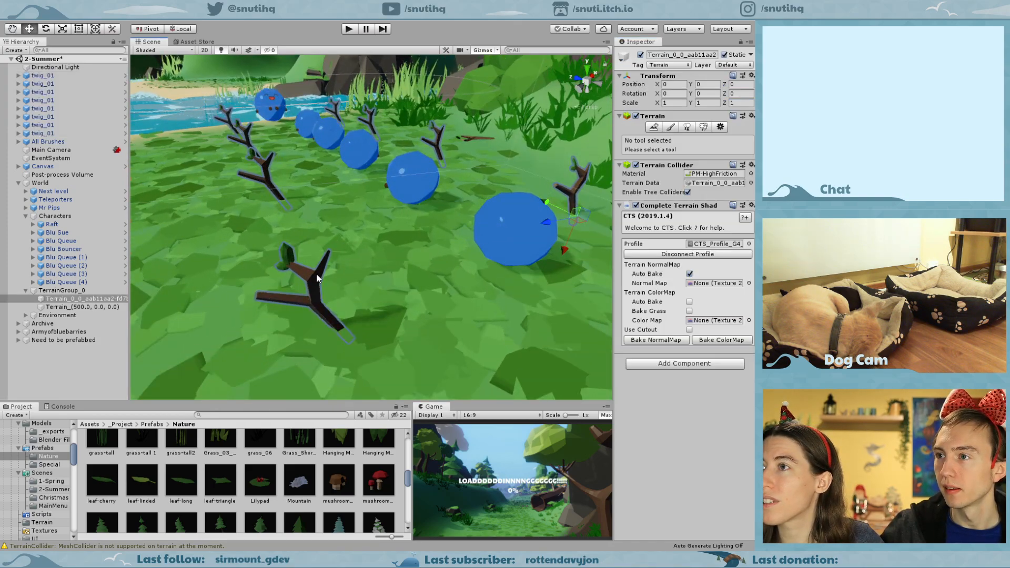
Move the nearest twig to about X 133.32, Z 291.69 and rotate it to about -24.12 on X.
{"action": "left_click", "coordinate": [314, 294]}
{"action": "left_click_drag", "start_coordinate": [317, 340], "coordinate": [416, 290]}
{"action": "key", "text": "e"}
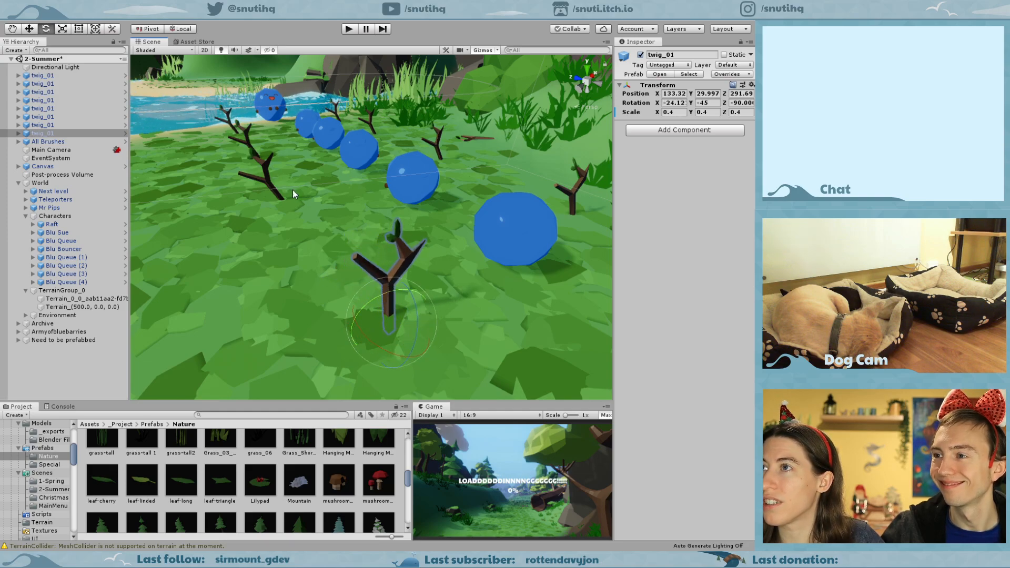
Move the second-nearest twig toward the blue balls to about X 135.2, Z 294.28, and raise it to about Y 30.16.
{"action": "left_click", "coordinate": [267, 180]}
{"action": "key", "text": "f"}
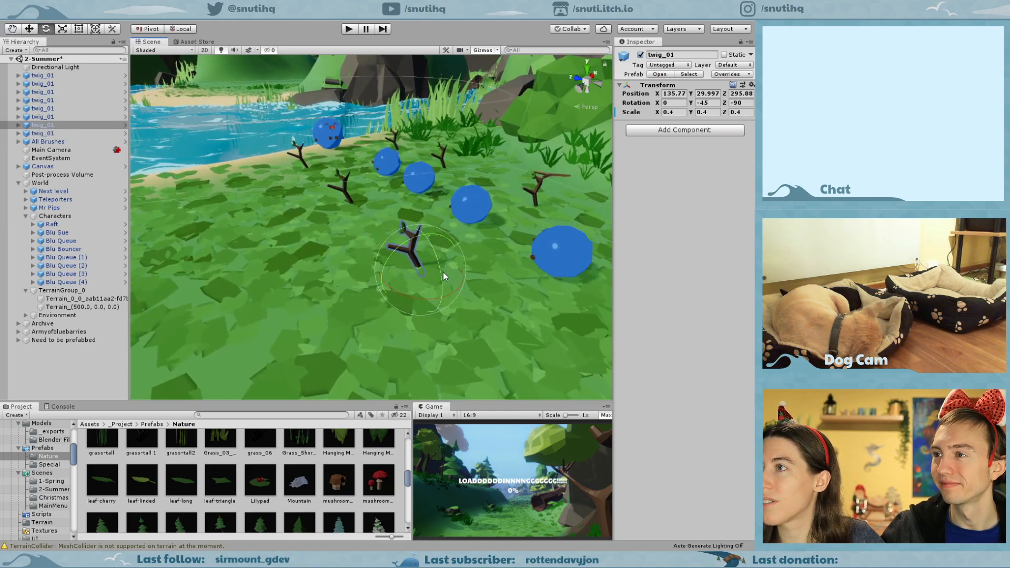
{"action": "left_click_drag", "start_coordinate": [406, 240], "coordinate": [406, 239]}
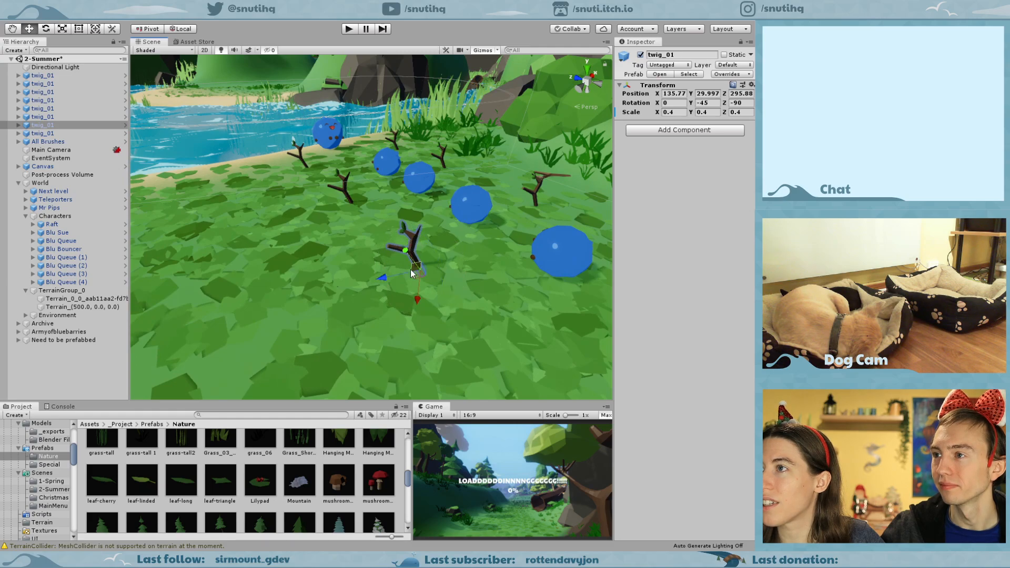
{"action": "left_click_drag", "start_coordinate": [424, 274], "coordinate": [452, 287]}
{"action": "middle_click_drag", "start_coordinate": [488, 308], "coordinate": [399, 274]}
{"action": "mouse_move", "coordinate": [264, 208]}
{"action": "left_mouse_down"}
{"action": "mouse_move", "coordinate": [275, 217]}
{"action": "mouse_move", "coordinate": [272, 205]}
{"action": "left_mouse_up"}
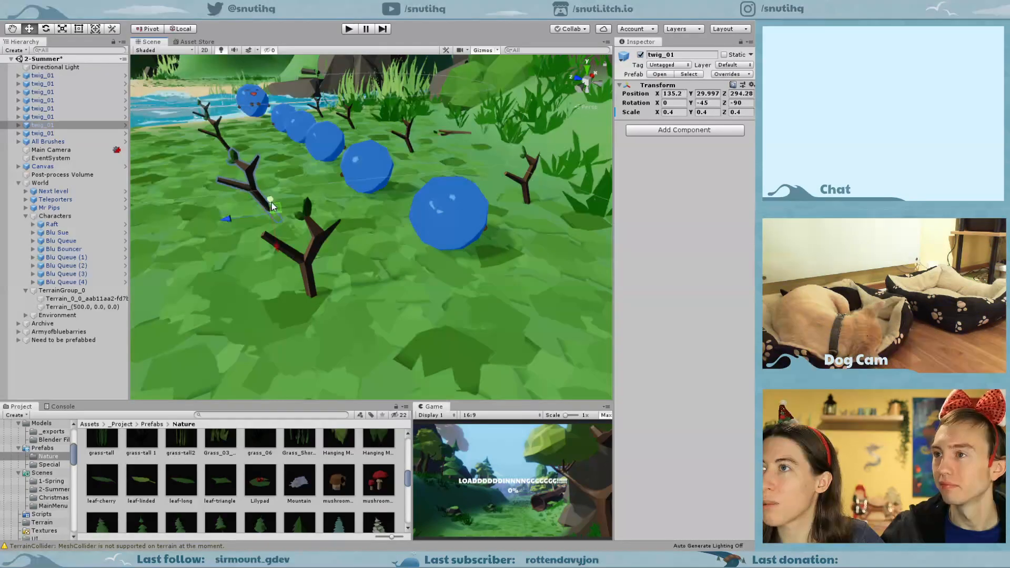
{"action": "left_click_drag", "start_coordinate": [272, 248], "coordinate": [277, 245]}
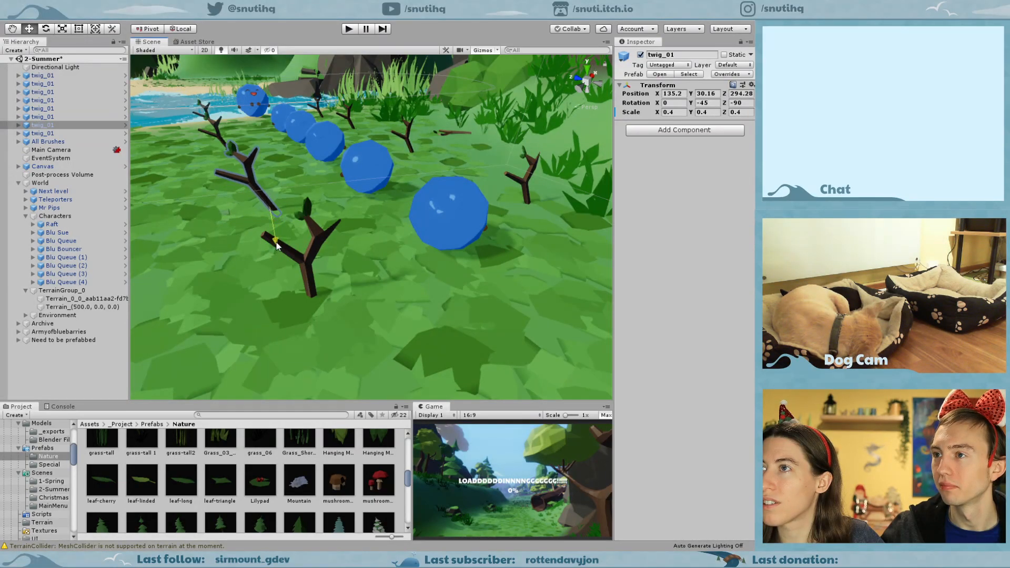
Move the third twig in the same row closer to the blue balls, to about X 138.36, Z 299.12.
{"action": "key", "text": "d"}
{"action": "right_click_drag", "start_coordinate": [265, 241], "coordinate": [284, 209]}
{"action": "scroll", "coordinate": [284, 231], "scroll_direction": "down", "scroll_amount": 5}
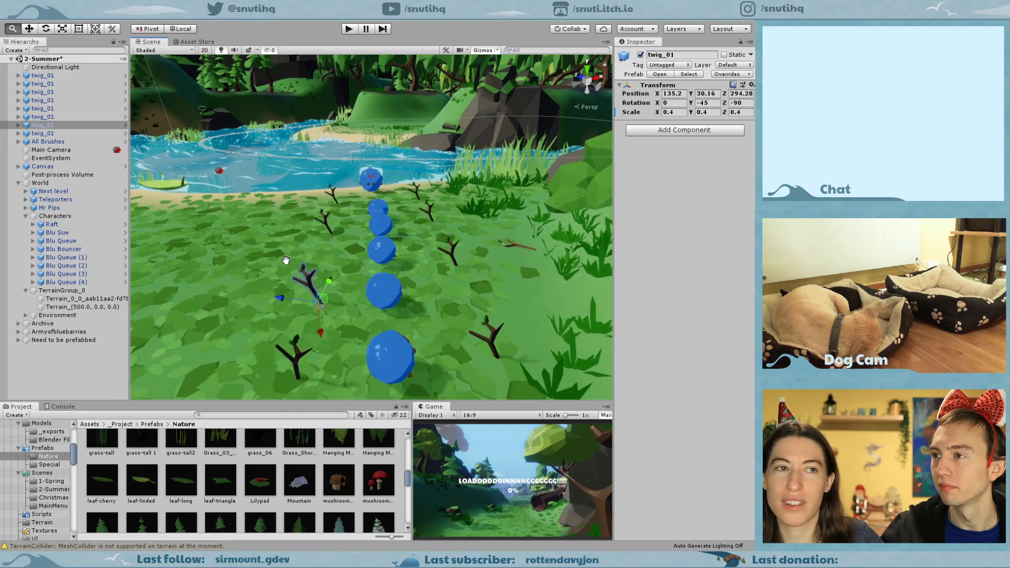
{"action": "scroll", "coordinate": [302, 235], "scroll_direction": "up", "scroll_amount": 5}
{"action": "left_click", "coordinate": [289, 223]}
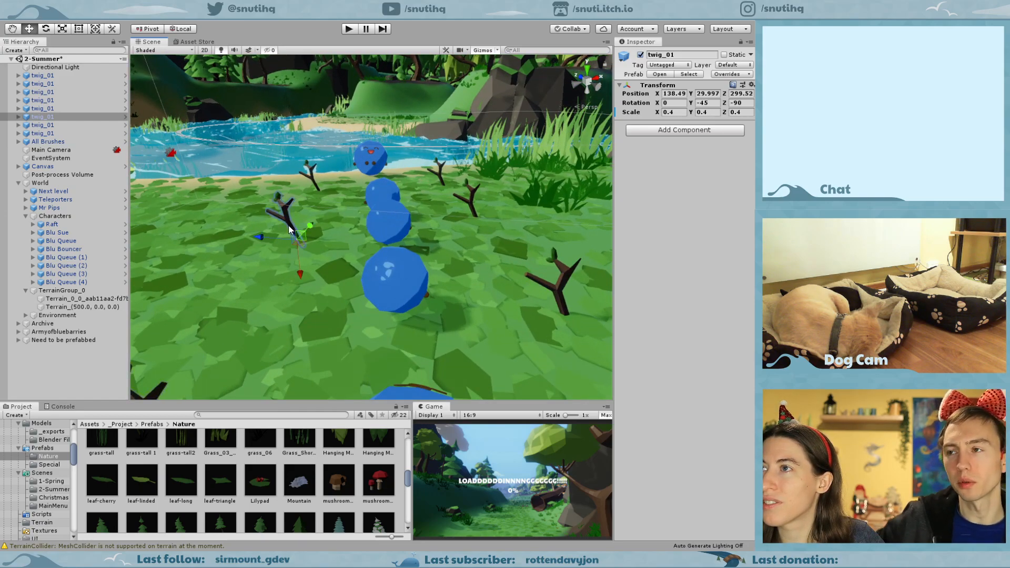
{"action": "left_click_drag", "start_coordinate": [309, 219], "coordinate": [311, 229]}
{"action": "left_click_drag", "start_coordinate": [253, 242], "coordinate": [259, 242]}
{"action": "scroll", "coordinate": [332, 284], "scroll_direction": "down", "scroll_amount": 5}
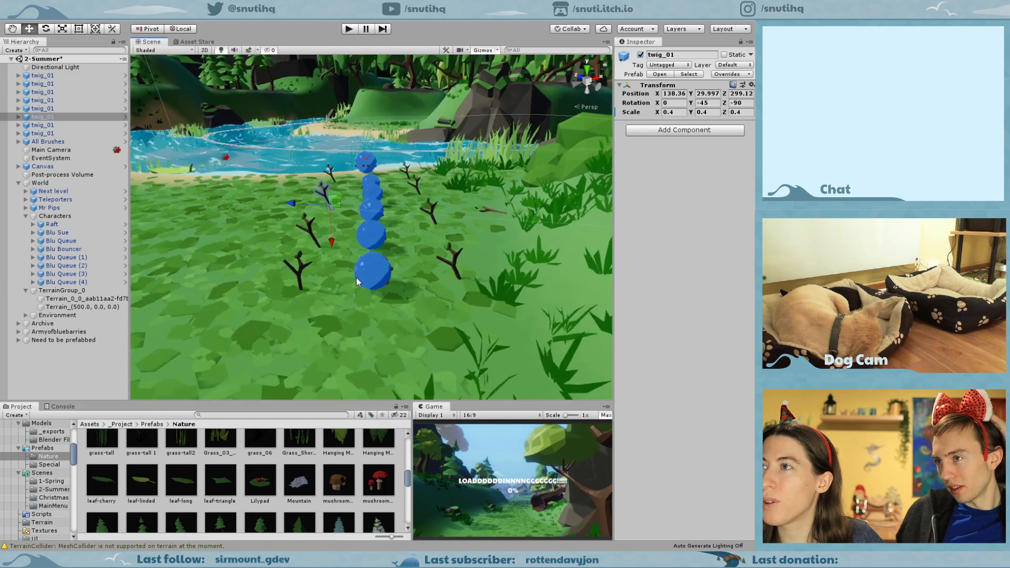
Set up texture painting on the main terrain with a brush size of 10 and show its layer palette.
{"action": "left_click", "coordinate": [195, 329]}
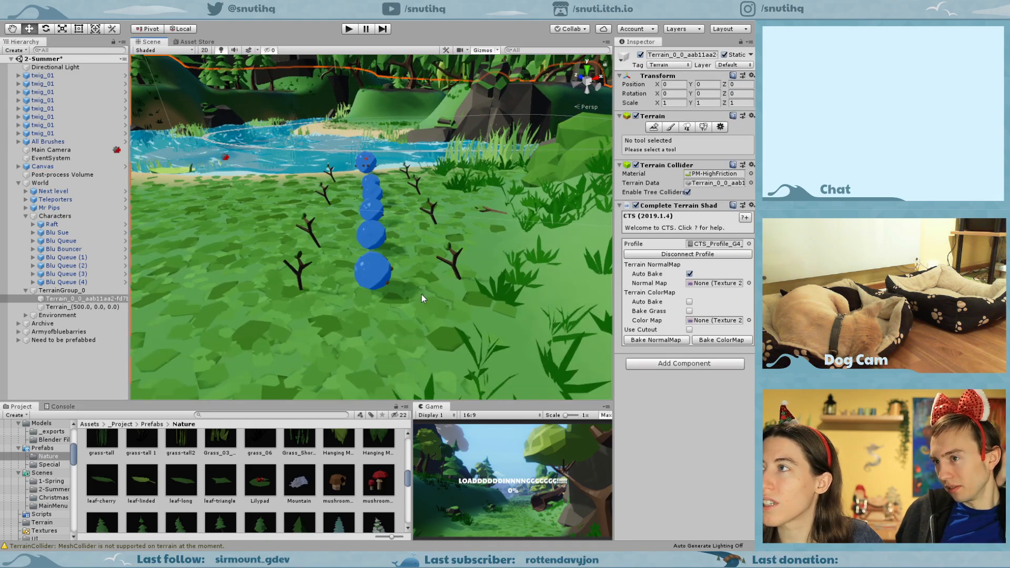
{"action": "left_click", "coordinate": [670, 128]}
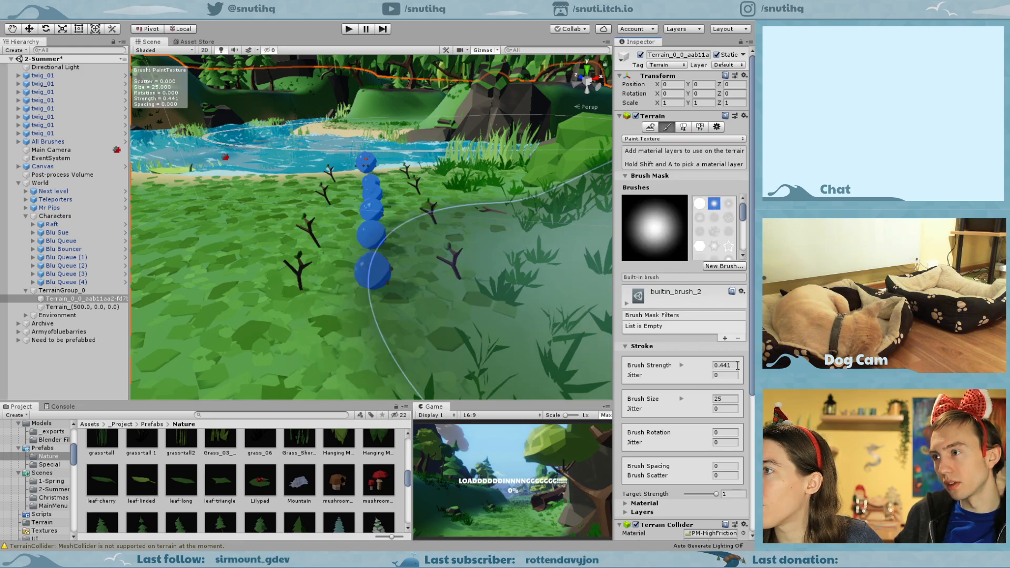
{"action": "left_click", "coordinate": [731, 399]}
{"action": "type", "text": "10"}
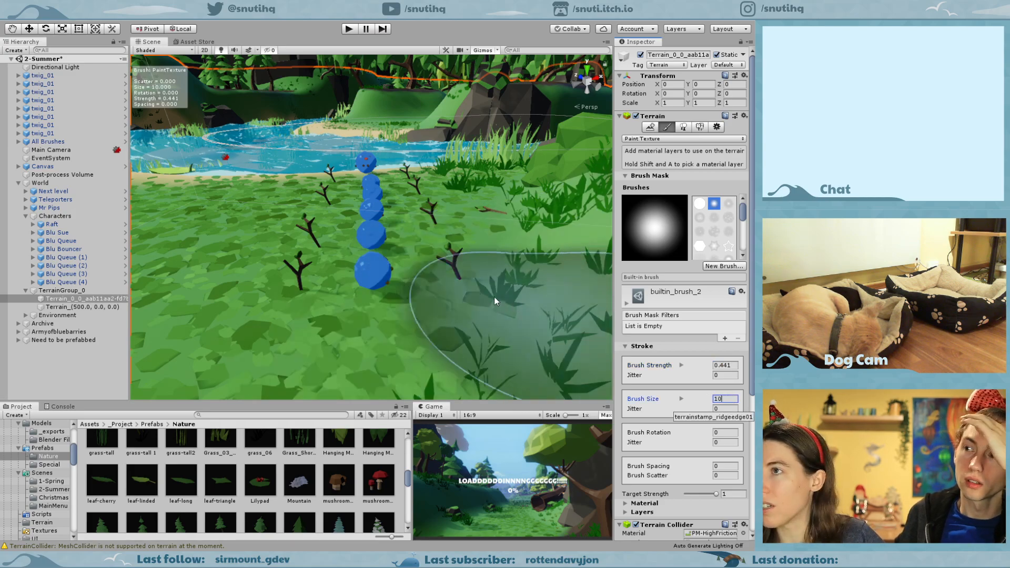
{"action": "scroll", "coordinate": [646, 391], "scroll_direction": "down", "scroll_amount": 6}
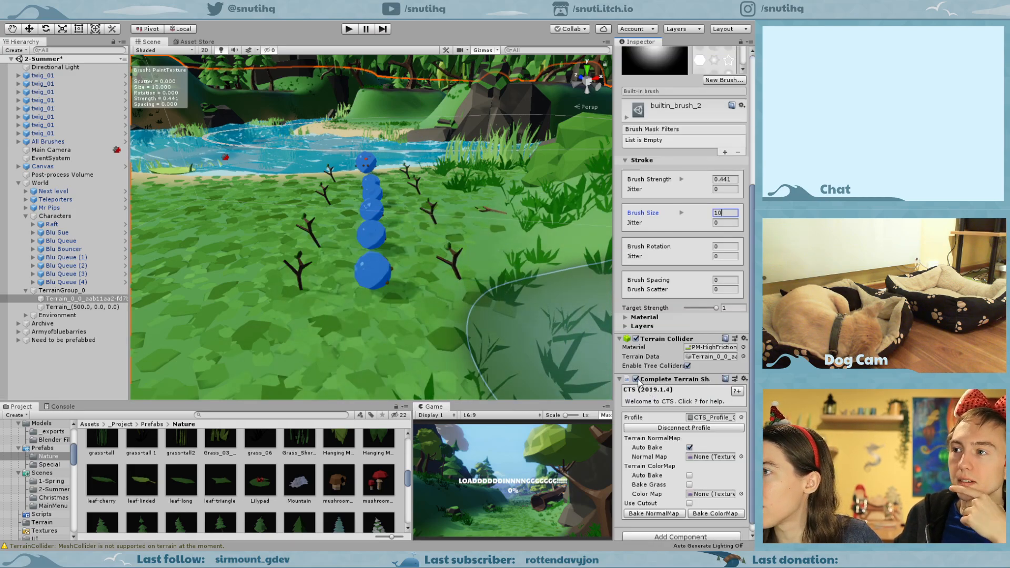
{"action": "left_click", "coordinate": [628, 327]}
{"action": "scroll", "coordinate": [676, 405], "scroll_direction": "down", "scroll_amount": 3}
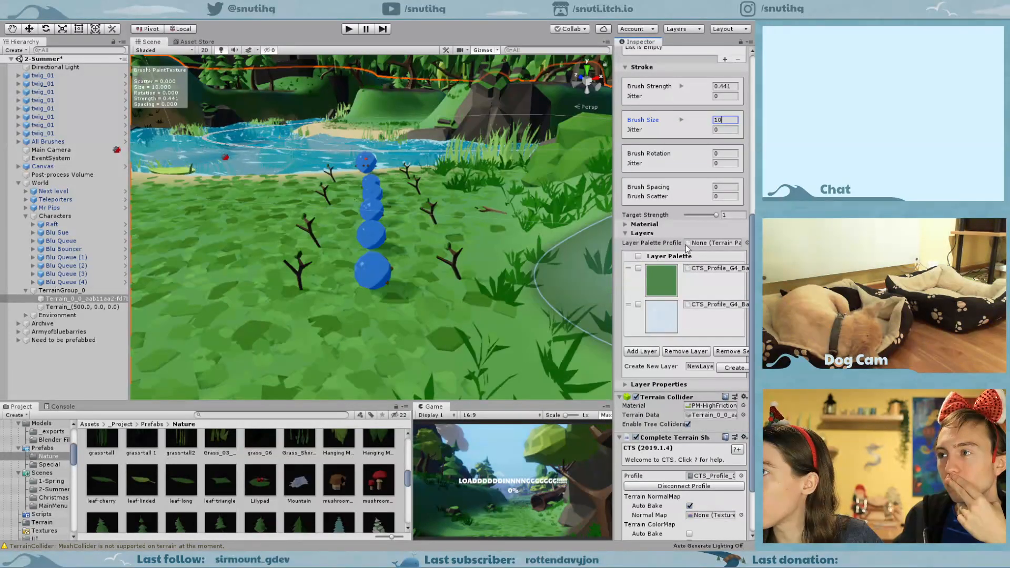
{"action": "left_click", "coordinate": [702, 245]}
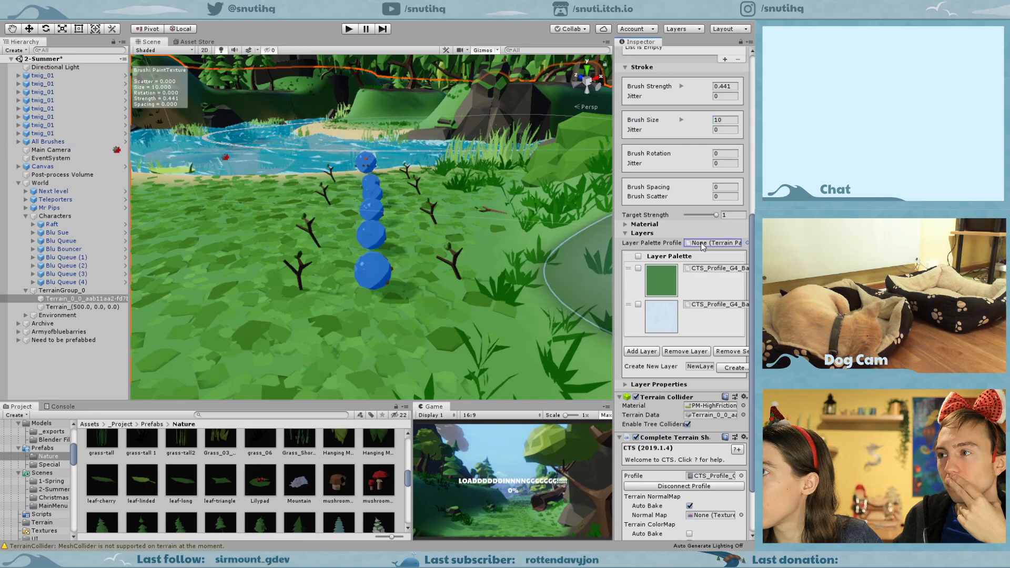
{"action": "left_click", "coordinate": [747, 243]}
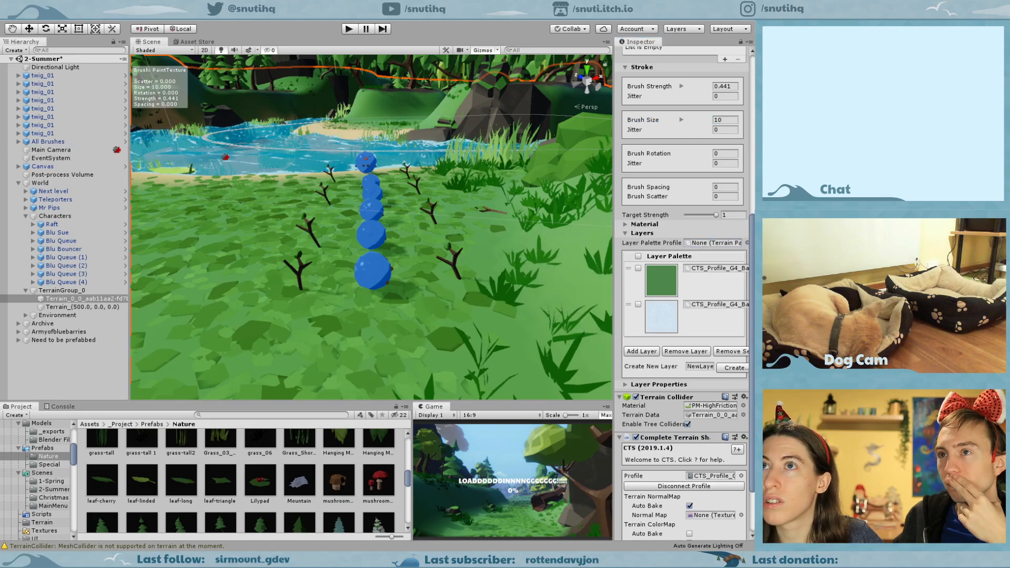
{"action": "key", "text": "Escape"}
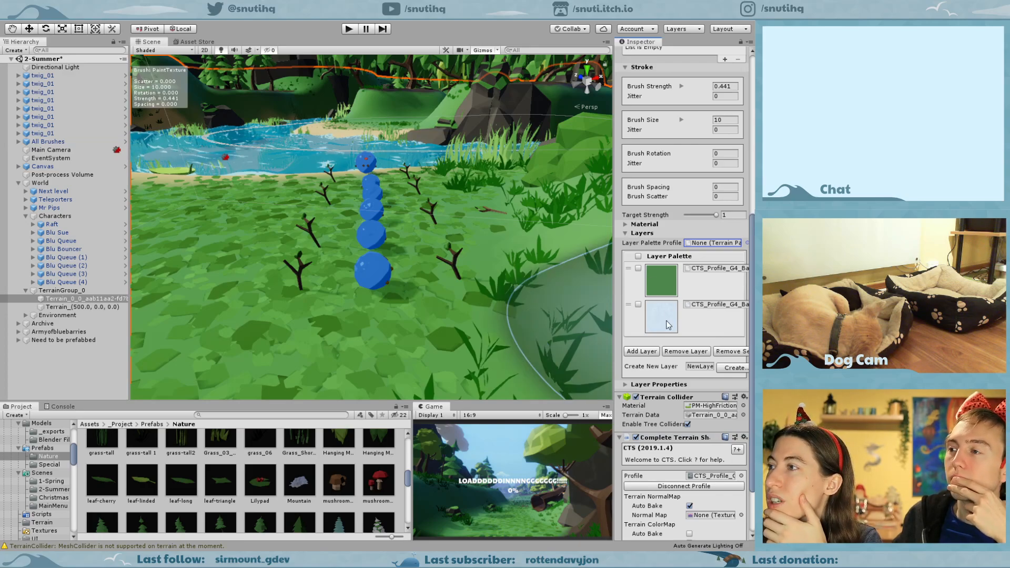
Add the sand layer used by the neighbouring terrain to the main terrain and paint it beneath the blue balls and twigs.
{"action": "left_click", "coordinate": [58, 307]}
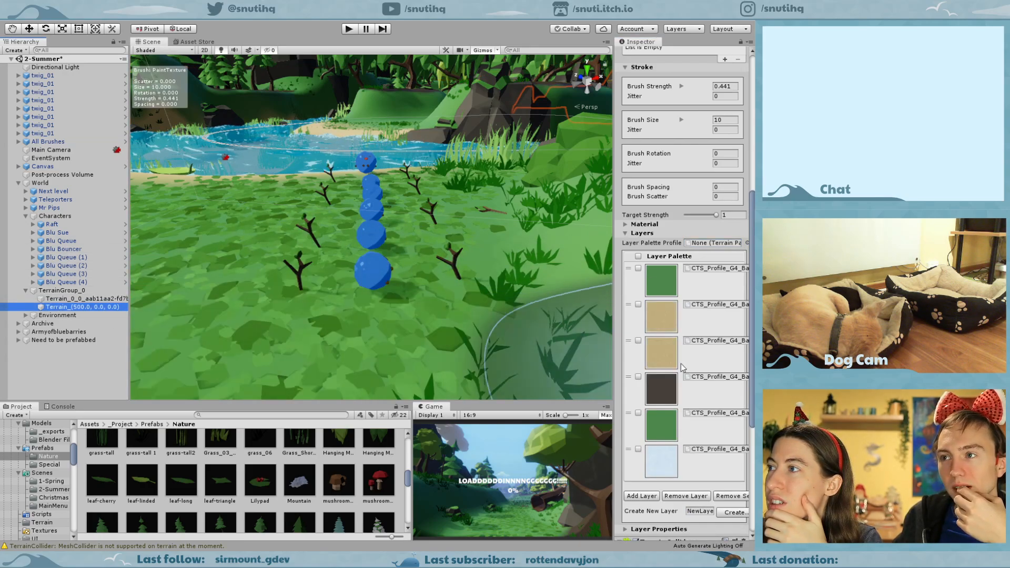
{"action": "left_click", "coordinate": [707, 320]}
{"action": "left_click_drag", "start_coordinate": [375, 179], "coordinate": [374, 249]}
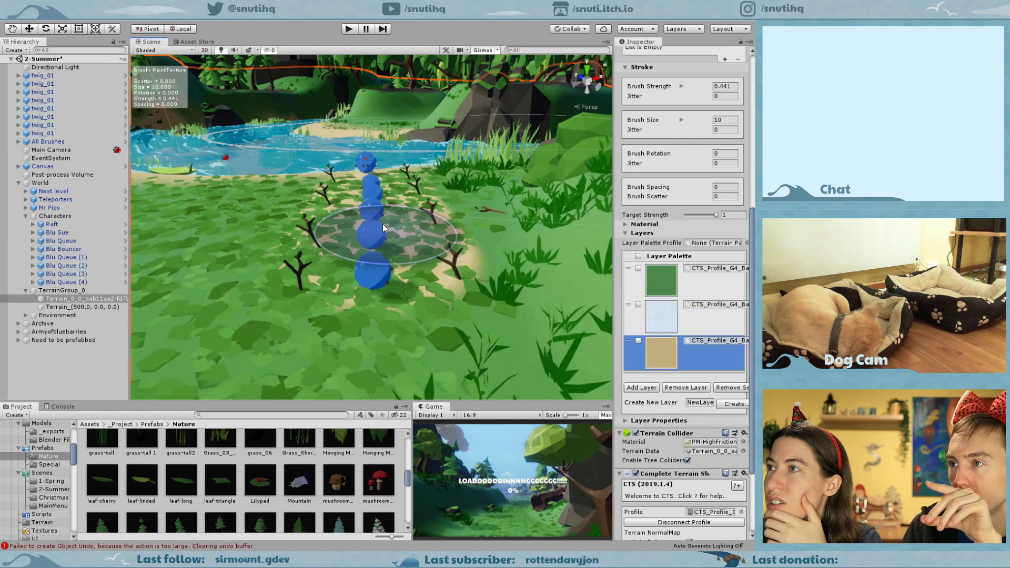
{"action": "mouse_move", "coordinate": [368, 186]}
{"action": "left_mouse_down"}
{"action": "mouse_move", "coordinate": [332, 175]}
{"action": "mouse_move", "coordinate": [371, 182]}
{"action": "mouse_move", "coordinate": [430, 169]}
{"action": "left_mouse_up"}
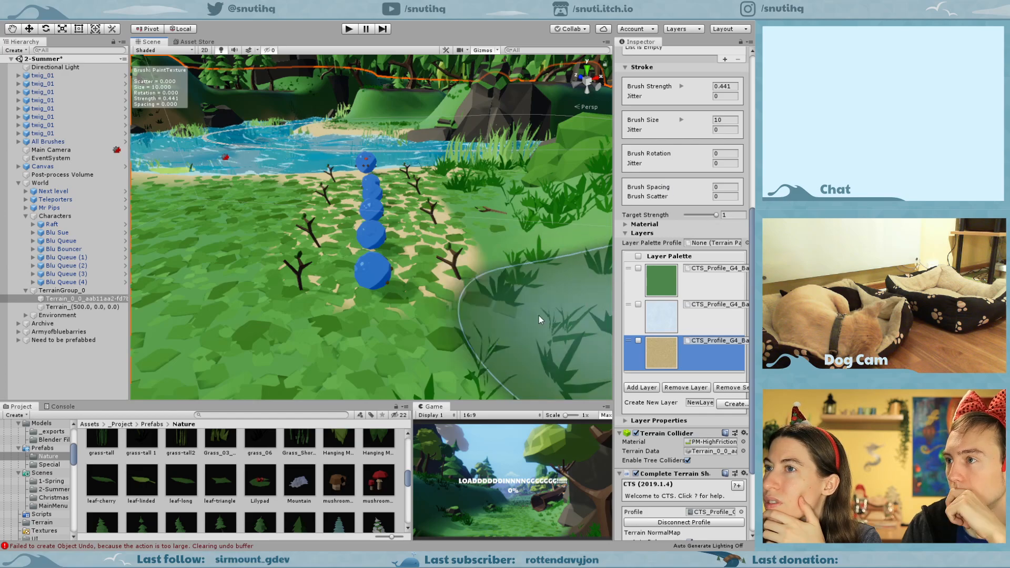
Set the main terrain's brush strength to 0.1 and paint softer sand around the balls and twigs near the shore.
{"action": "left_click", "coordinate": [79, 308]}
{"action": "left_click", "coordinate": [79, 300]}
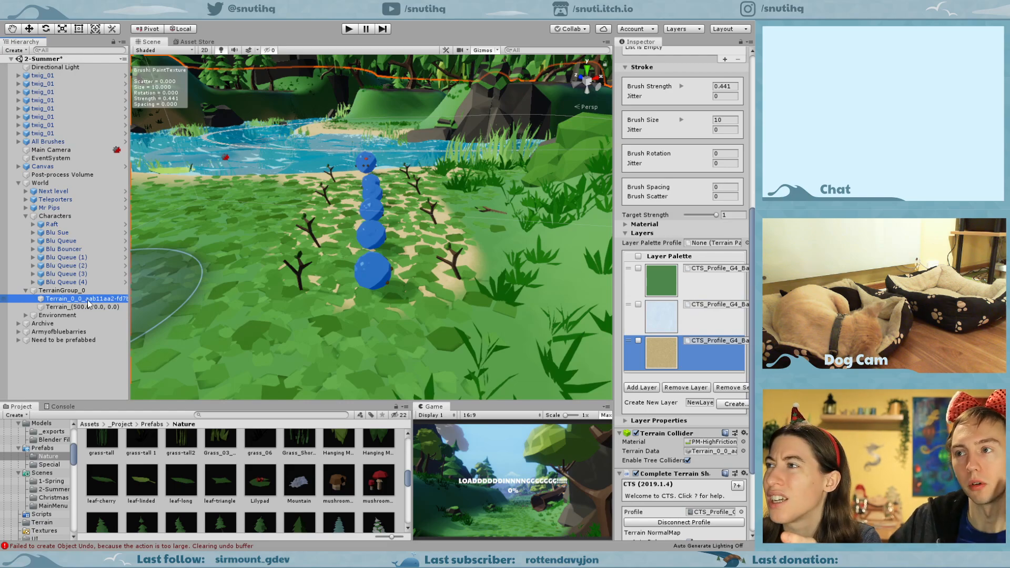
{"action": "scroll", "coordinate": [689, 216], "scroll_direction": "up", "scroll_amount": 8}
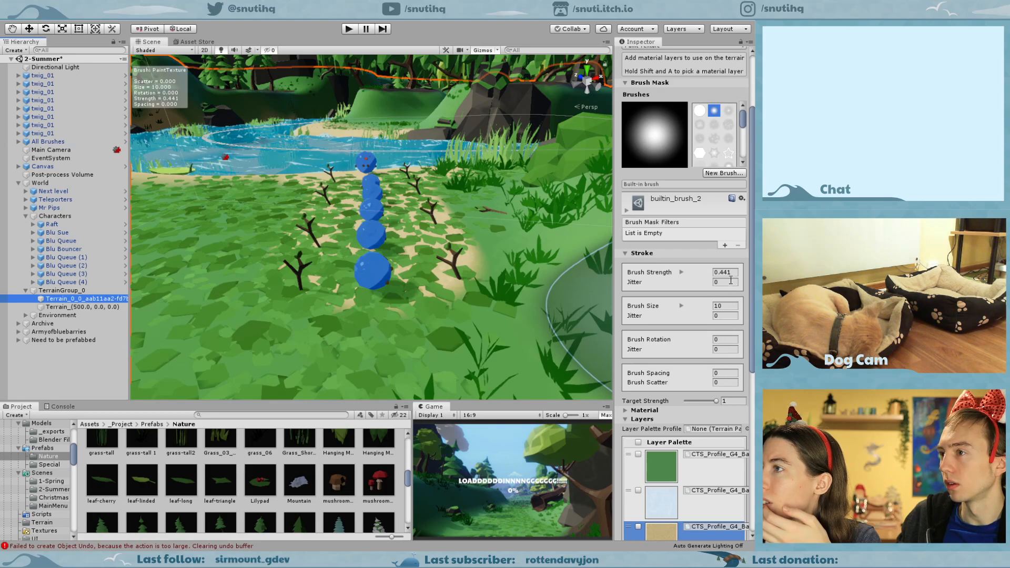
{"action": "left_click", "coordinate": [725, 272]}
{"action": "type", "text": ".1"}
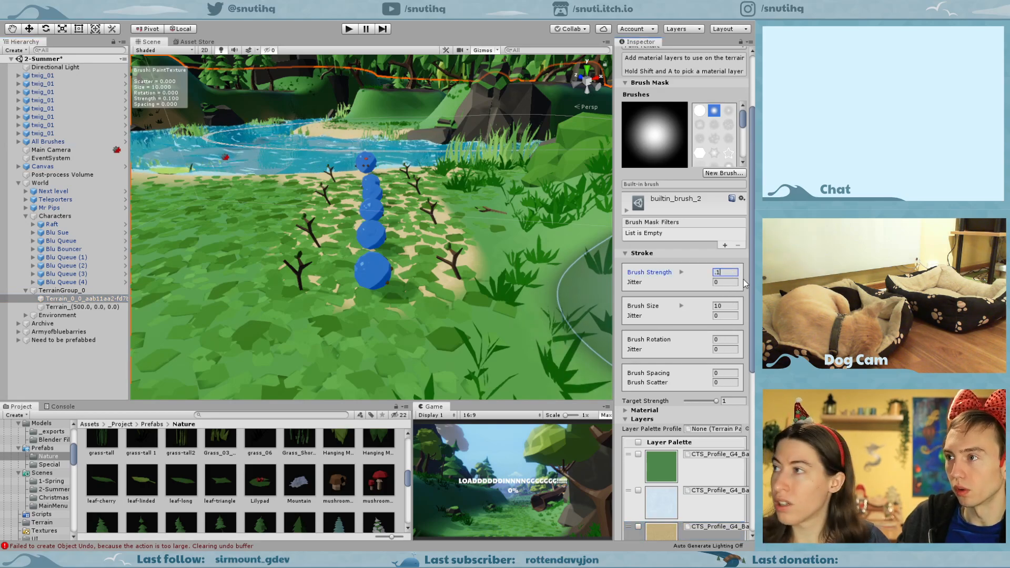
{"action": "mouse_move", "coordinate": [428, 173]}
{"action": "left_mouse_down"}
{"action": "mouse_move", "coordinate": [433, 227]}
{"action": "mouse_move", "coordinate": [417, 261]}
{"action": "mouse_move", "coordinate": [367, 263]}
{"action": "mouse_move", "coordinate": [340, 236]}
{"action": "mouse_move", "coordinate": [339, 206]}
{"action": "mouse_move", "coordinate": [319, 182]}
{"action": "left_mouse_up"}
{"action": "mouse_move", "coordinate": [414, 195]}
{"action": "left_mouse_down"}
{"action": "mouse_move", "coordinate": [419, 179]}
{"action": "mouse_move", "coordinate": [448, 170]}
{"action": "left_mouse_up"}
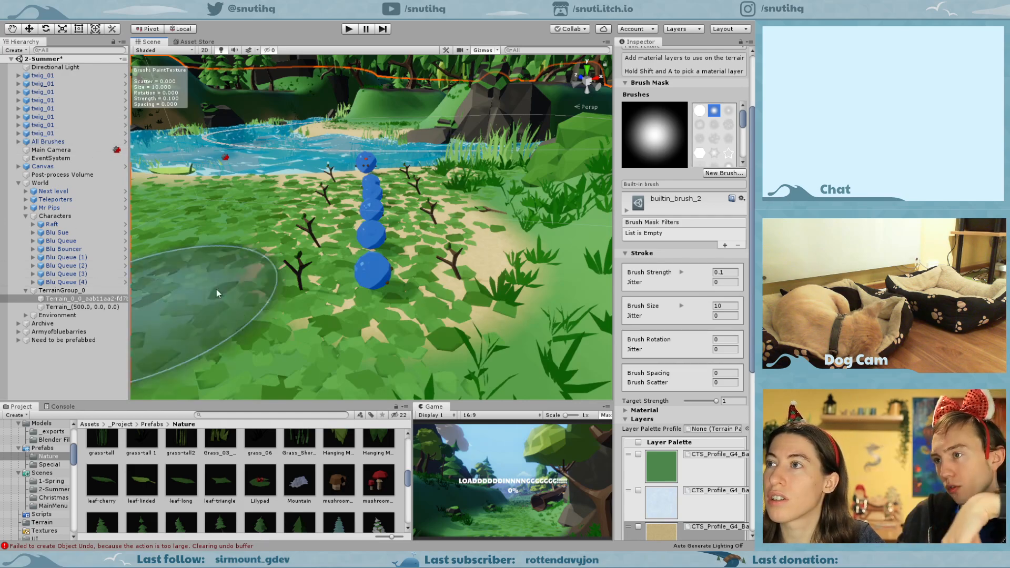
Paint more sand along the row of blue balls, widening the path and extending it inland past the last ball.
{"action": "scroll", "coordinate": [379, 253], "scroll_direction": "up", "scroll_amount": 5}
{"action": "scroll", "coordinate": [374, 279], "scroll_direction": "down", "scroll_amount": 6}
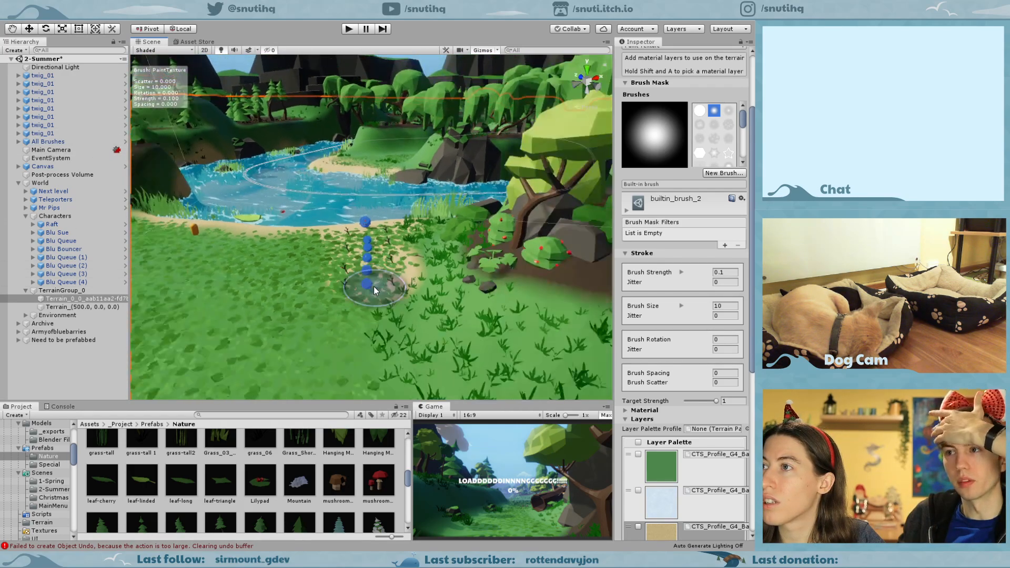
{"action": "mouse_move", "coordinate": [377, 318]}
{"action": "left_mouse_down"}
{"action": "mouse_move", "coordinate": [395, 350]}
{"action": "mouse_move", "coordinate": [395, 300]}
{"action": "left_mouse_up"}
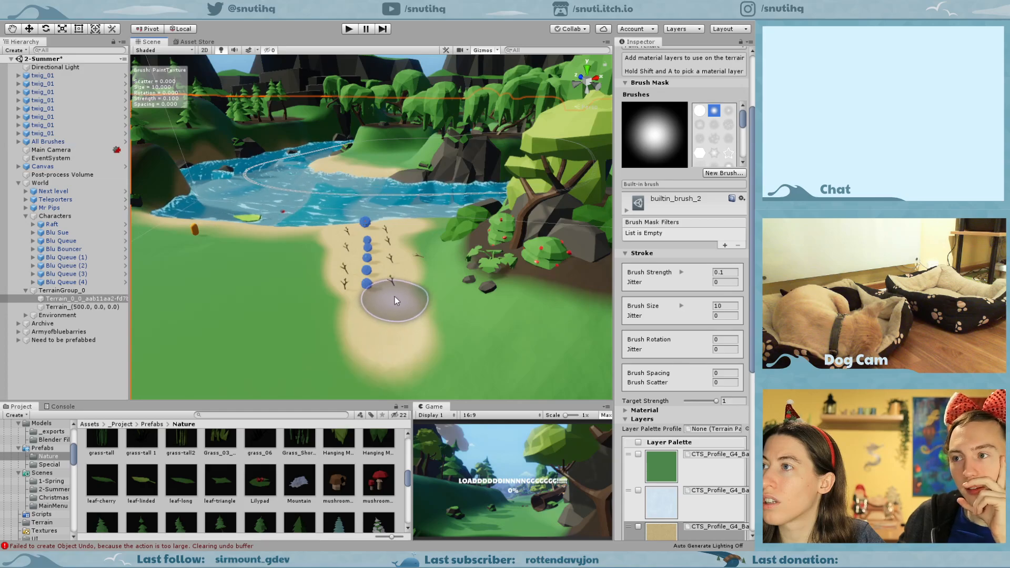
{"action": "mouse_move", "coordinate": [374, 248]}
{"action": "left_mouse_down"}
{"action": "mouse_move", "coordinate": [368, 265]}
{"action": "mouse_move", "coordinate": [396, 348]}
{"action": "mouse_move", "coordinate": [375, 316]}
{"action": "left_mouse_up"}
{"action": "mouse_move", "coordinate": [347, 238]}
{"action": "left_mouse_down"}
{"action": "mouse_move", "coordinate": [351, 289]}
{"action": "mouse_move", "coordinate": [374, 314]}
{"action": "left_mouse_up"}
{"action": "mouse_move", "coordinate": [333, 238]}
{"action": "left_mouse_down"}
{"action": "mouse_move", "coordinate": [291, 229]}
{"action": "mouse_move", "coordinate": [343, 271]}
{"action": "mouse_move", "coordinate": [379, 321]}
{"action": "left_mouse_up"}
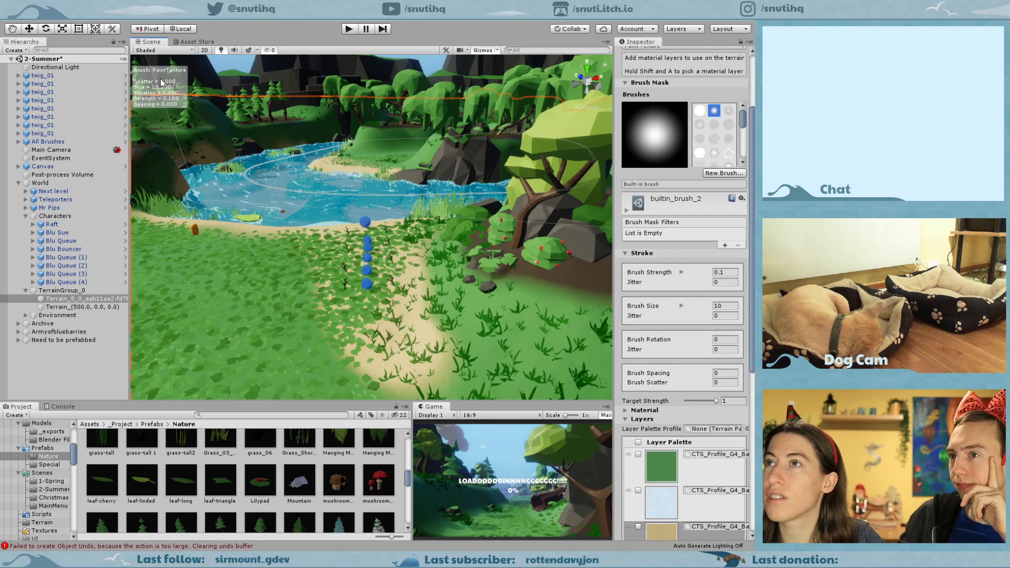
Erase the terrain grass details covering the sand path, using the grass-tall detail with brush sizes 25 and 14.
{"action": "scroll", "coordinate": [665, 221], "scroll_direction": "up", "scroll_amount": 3}
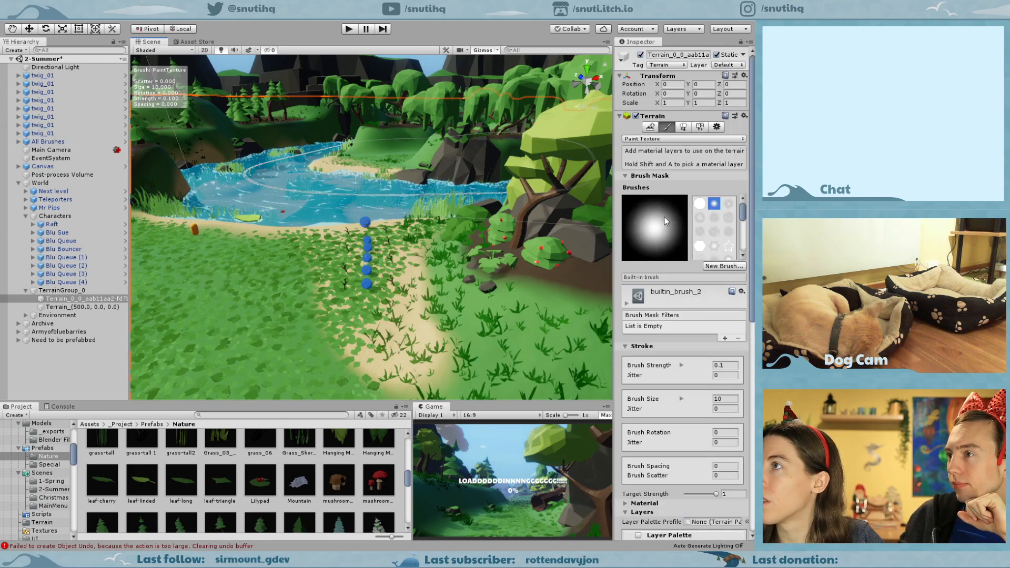
{"action": "left_click", "coordinate": [700, 127]}
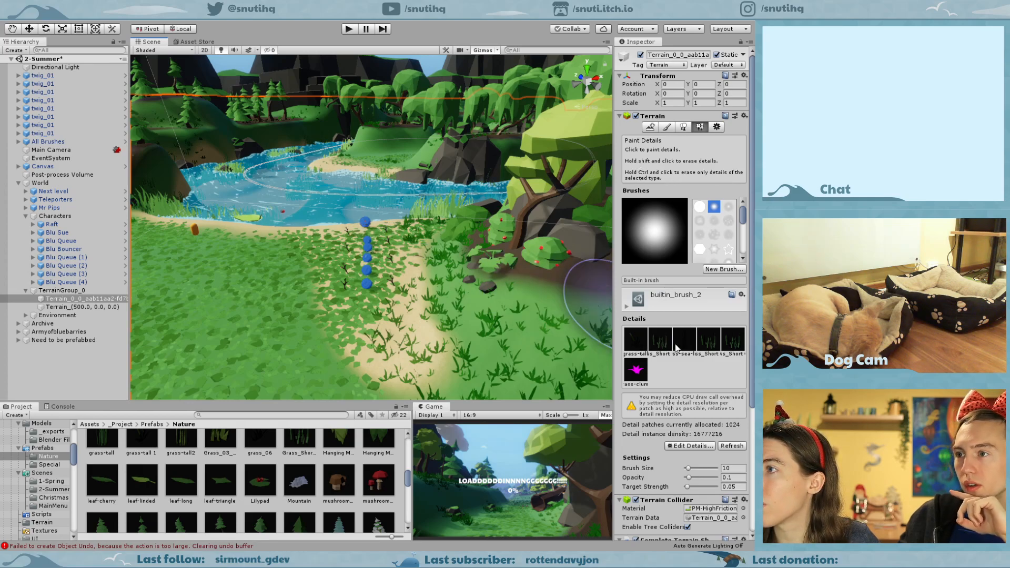
{"action": "left_click", "coordinate": [646, 345]}
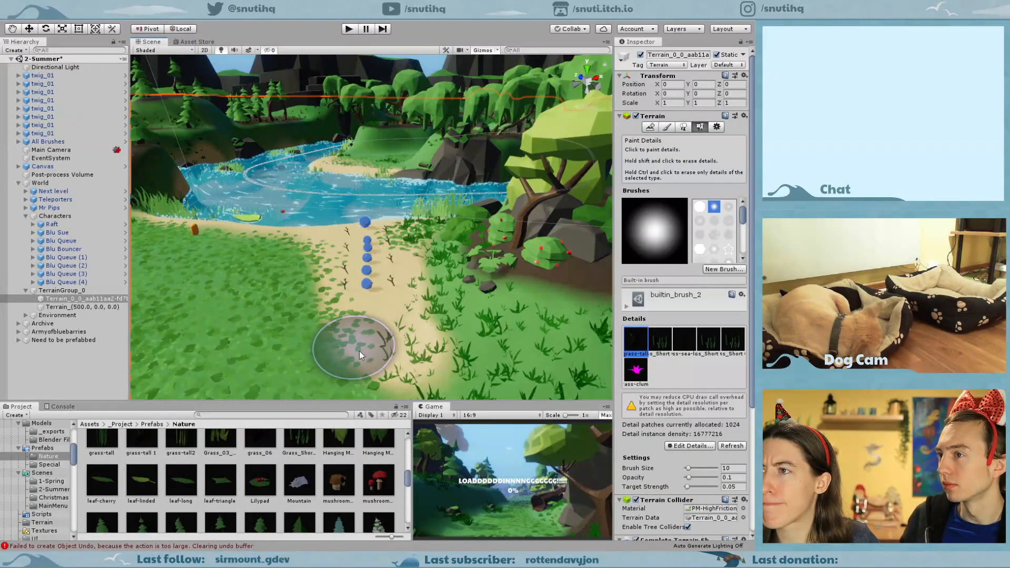
{"action": "left_click_drag", "start_coordinate": [688, 468], "coordinate": [693, 467]}
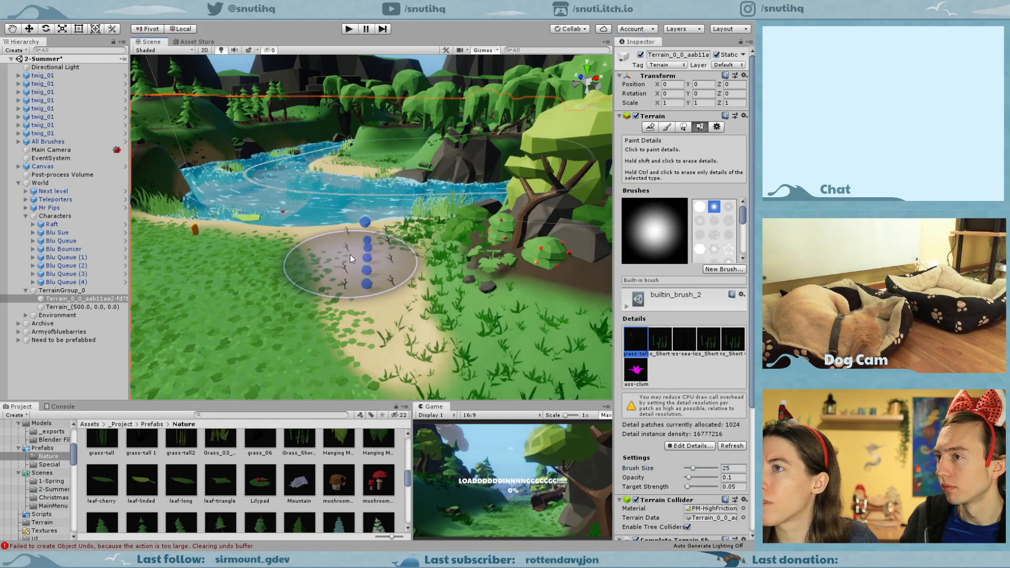
{"action": "mouse_move", "coordinate": [361, 287]}
{"action": "left_mouse_down", "text": "shift"}
{"action": "mouse_move", "coordinate": [364, 304]}
{"action": "mouse_move", "coordinate": [356, 286]}
{"action": "left_mouse_up", "text": "shift"}
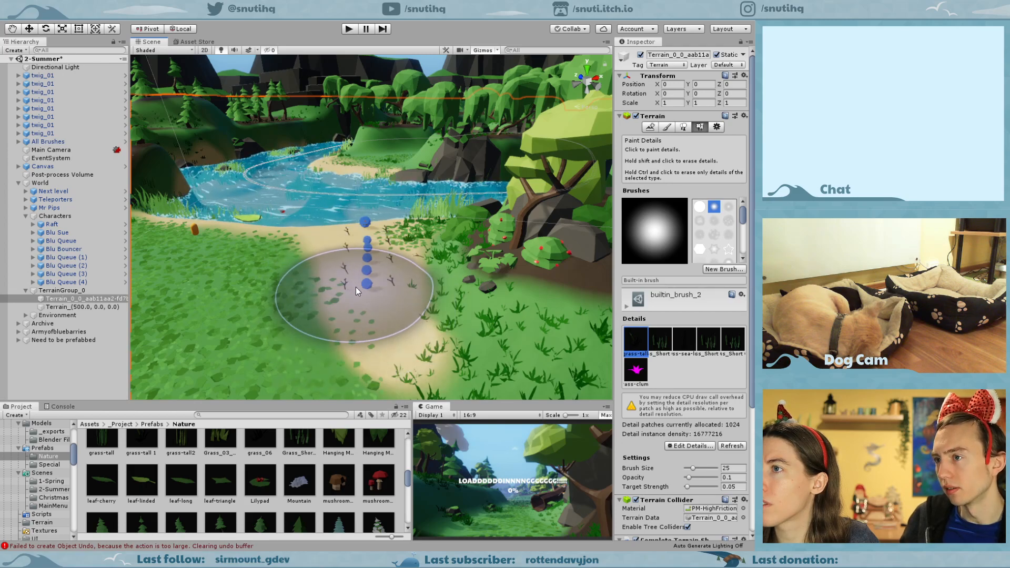
{"action": "left_click", "coordinate": [689, 468]}
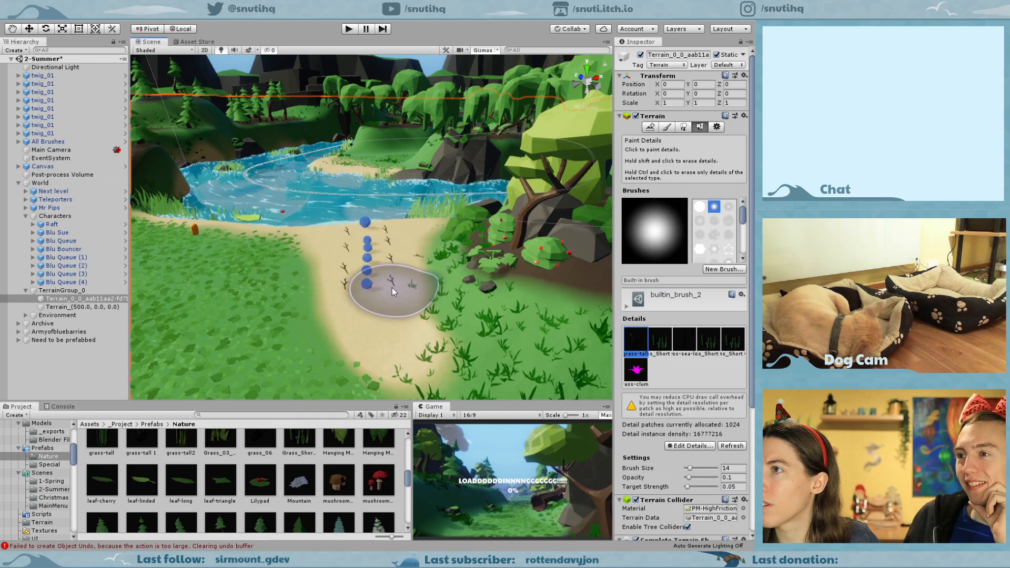
{"action": "left_click", "coordinate": [393, 348], "text": "shift"}
Paint the magenta-thumbnail grass-clump detail along one edge of the sand path and over the open grass beside it.
{"action": "middle_click_drag", "start_coordinate": [413, 293], "coordinate": [397, 255]}
{"action": "scroll", "coordinate": [397, 254], "scroll_direction": "down", "scroll_amount": 3}
{"action": "scroll", "coordinate": [388, 272], "scroll_direction": "up", "scroll_amount": 2}
{"action": "scroll", "coordinate": [386, 268], "scroll_direction": "down", "scroll_amount": 2}
{"action": "mouse_move", "coordinate": [259, 235]}
{"action": "middle_mouse_down"}
{"action": "mouse_move", "coordinate": [349, 293]}
{"action": "mouse_move", "coordinate": [262, 268]}
{"action": "middle_mouse_up"}
{"action": "scroll", "coordinate": [367, 303], "scroll_direction": "up", "scroll_amount": 3}
{"action": "middle_click_drag", "start_coordinate": [367, 302], "coordinate": [387, 262]}
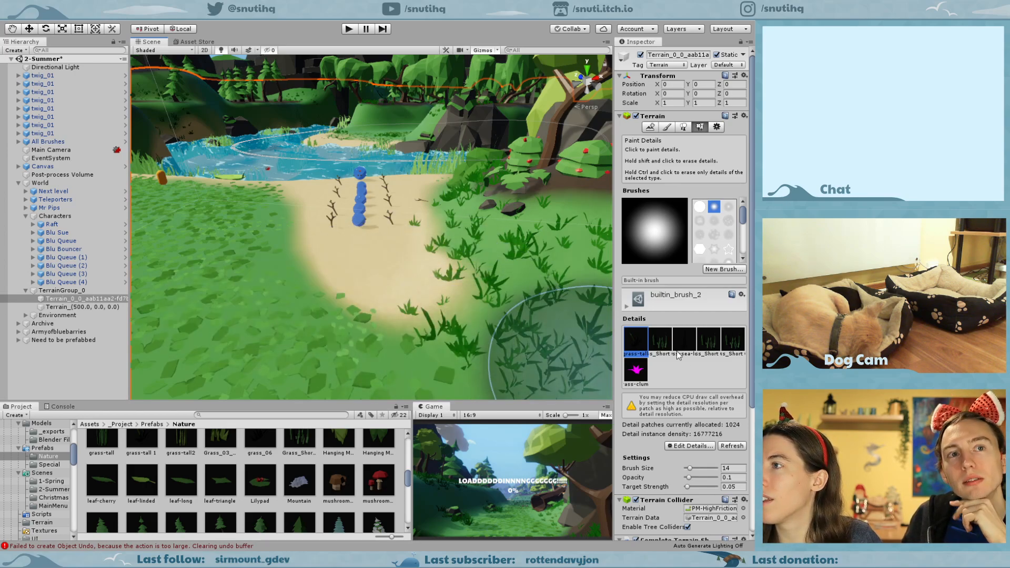
{"action": "left_click", "coordinate": [636, 370]}
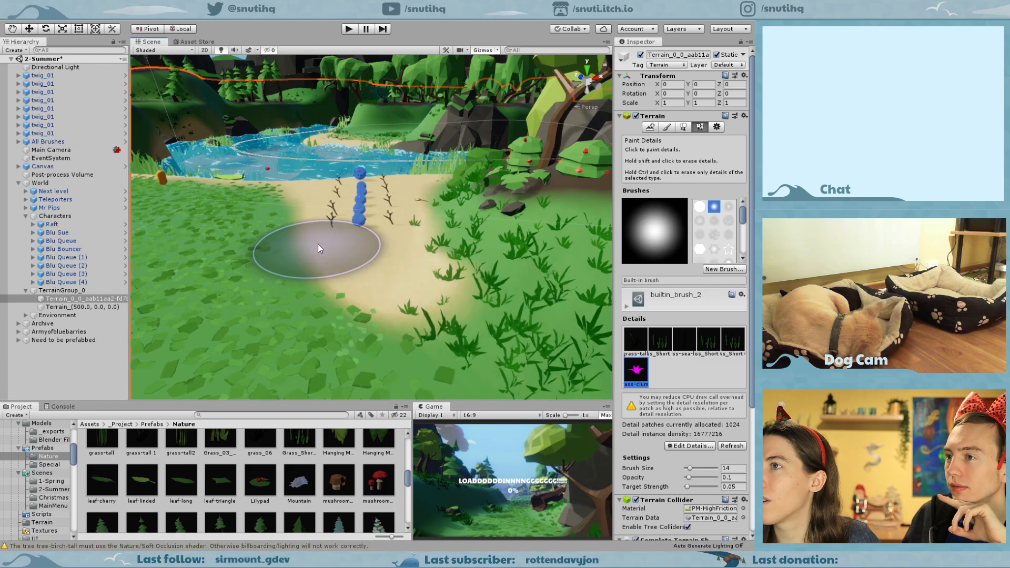
{"action": "mouse_move", "coordinate": [323, 246]}
{"action": "left_mouse_down"}
{"action": "mouse_move", "coordinate": [388, 292]}
{"action": "mouse_move", "coordinate": [292, 231]}
{"action": "left_mouse_up"}
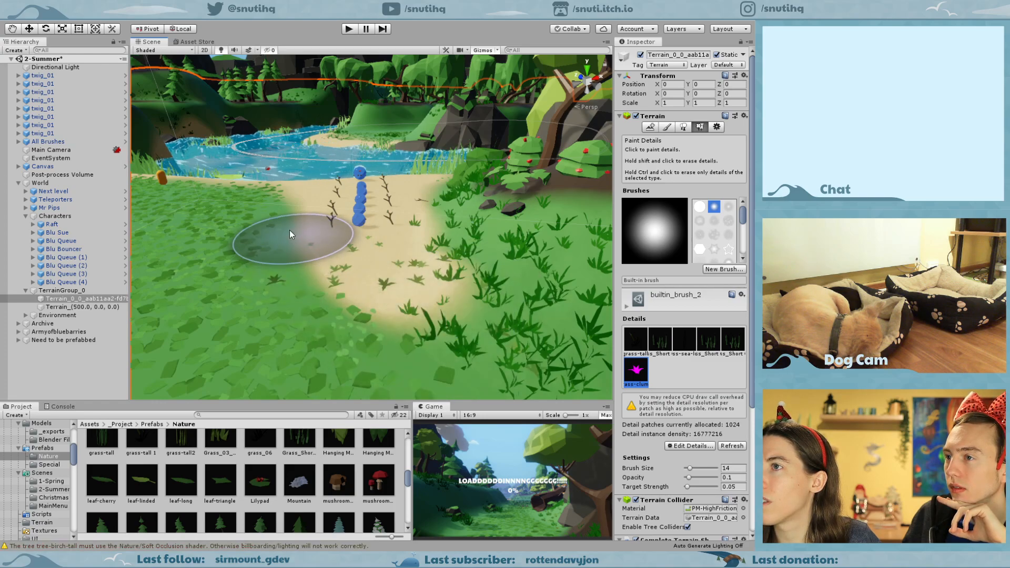
{"action": "mouse_move", "coordinate": [242, 185]}
{"action": "left_mouse_down"}
{"action": "mouse_move", "coordinate": [286, 307]}
{"action": "mouse_move", "coordinate": [463, 236]}
{"action": "mouse_move", "coordinate": [454, 182]}
{"action": "mouse_move", "coordinate": [458, 223]}
{"action": "mouse_move", "coordinate": [483, 264]}
{"action": "mouse_move", "coordinate": [260, 280]}
{"action": "left_mouse_up"}
{"action": "scroll", "coordinate": [252, 257], "scroll_direction": "down", "scroll_amount": 3}
{"action": "mouse_move", "coordinate": [253, 257]}
{"action": "middle_mouse_down"}
{"action": "mouse_move", "coordinate": [260, 310]}
{"action": "mouse_move", "coordinate": [305, 246]}
{"action": "mouse_move", "coordinate": [297, 240]}
{"action": "middle_mouse_up"}
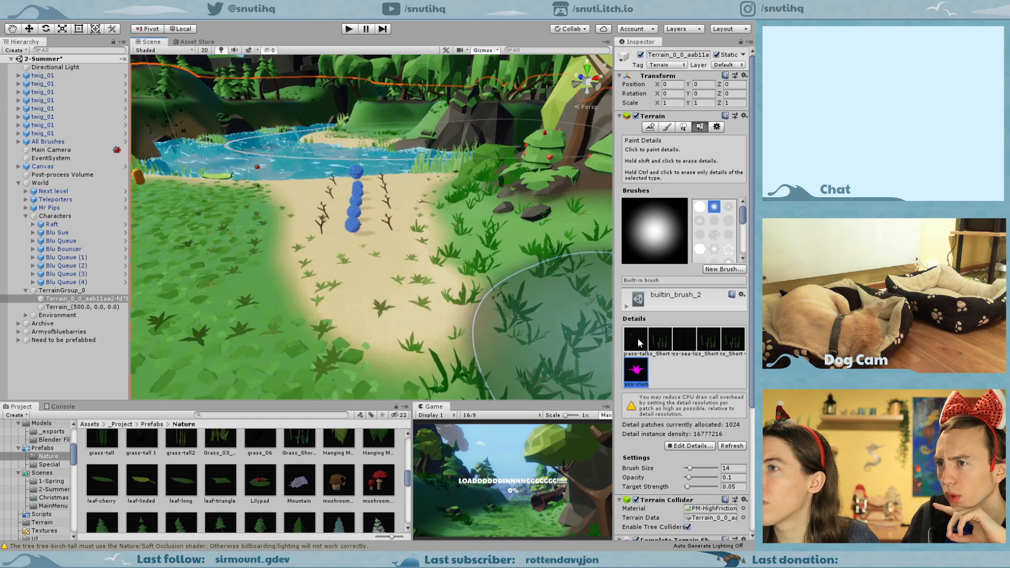
{"action": "left_click", "coordinate": [638, 338]}
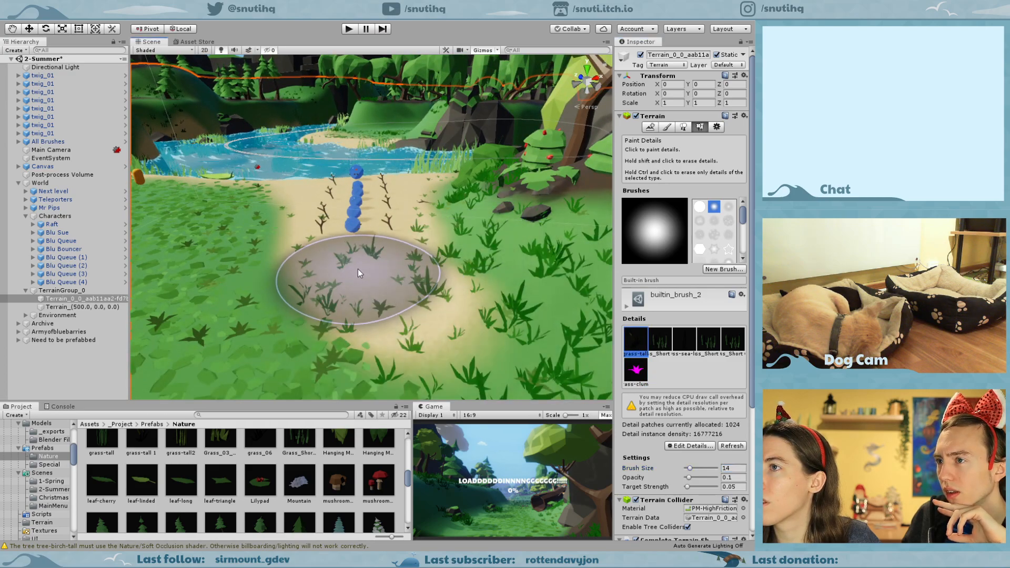
{"action": "middle_click_drag", "start_coordinate": [353, 281], "coordinate": [361, 245]}
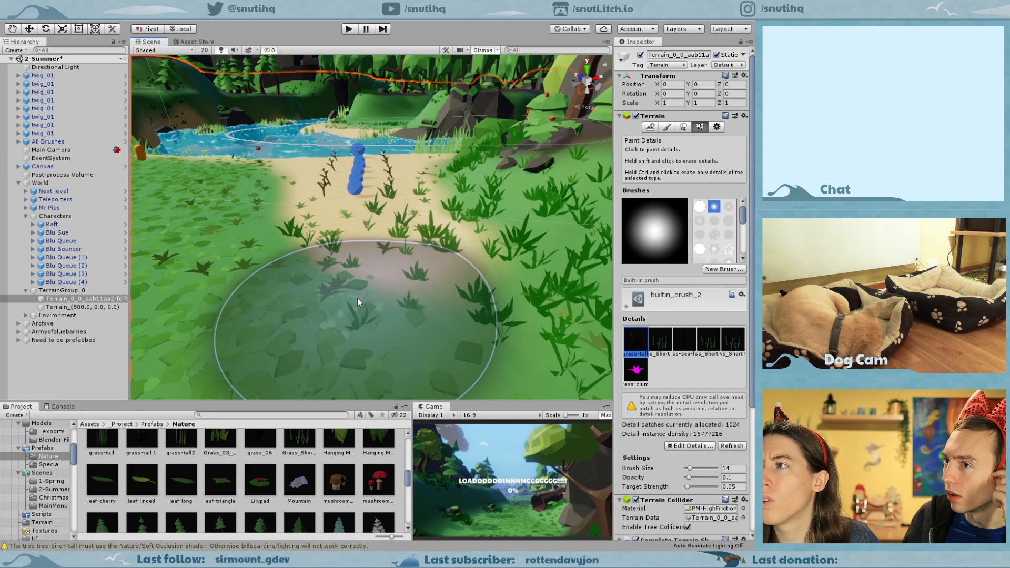
{"action": "left_click", "coordinate": [733, 342]}
{"action": "mouse_move", "coordinate": [350, 256]}
{"action": "left_mouse_down"}
{"action": "mouse_move", "coordinate": [342, 264]}
{"action": "mouse_move", "coordinate": [469, 340]}
{"action": "left_mouse_up"}
{"action": "key", "text": "ctrl+z"}
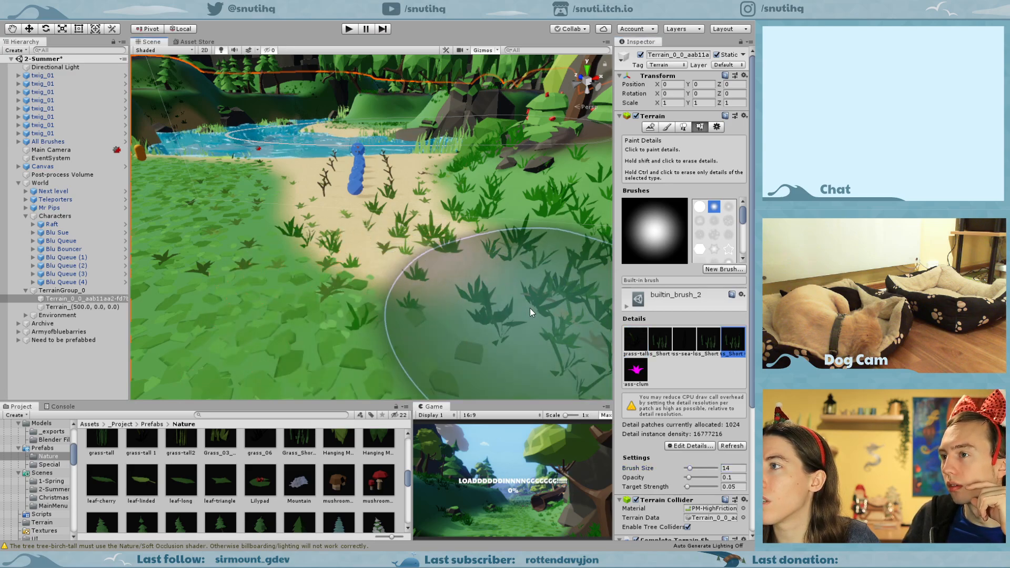
Erase the grass-clump detail from the sand path around and behind the row of blue balls.
{"action": "left_click", "coordinate": [641, 371]}
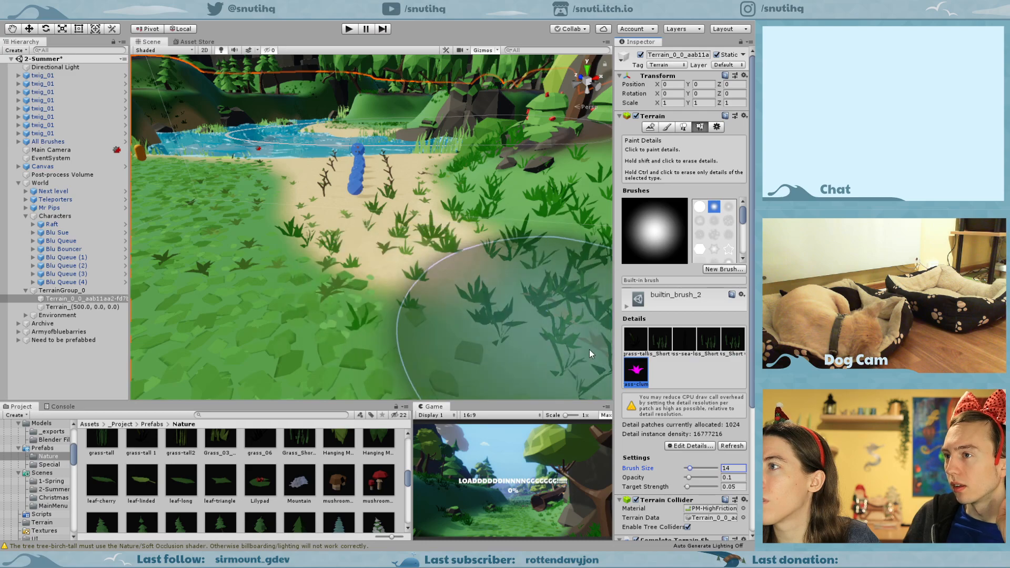
{"action": "mouse_move", "coordinate": [390, 232]}
{"action": "left_mouse_down", "text": "shift"}
{"action": "mouse_move", "coordinate": [378, 207]}
{"action": "mouse_move", "coordinate": [374, 233]}
{"action": "mouse_move", "coordinate": [383, 232]}
{"action": "mouse_move", "coordinate": [371, 212]}
{"action": "left_mouse_up", "text": "shift"}
{"action": "mouse_move", "coordinate": [361, 193]}
{"action": "middle_mouse_down"}
{"action": "mouse_move", "coordinate": [359, 219]}
{"action": "mouse_move", "coordinate": [372, 234]}
{"action": "middle_mouse_up"}
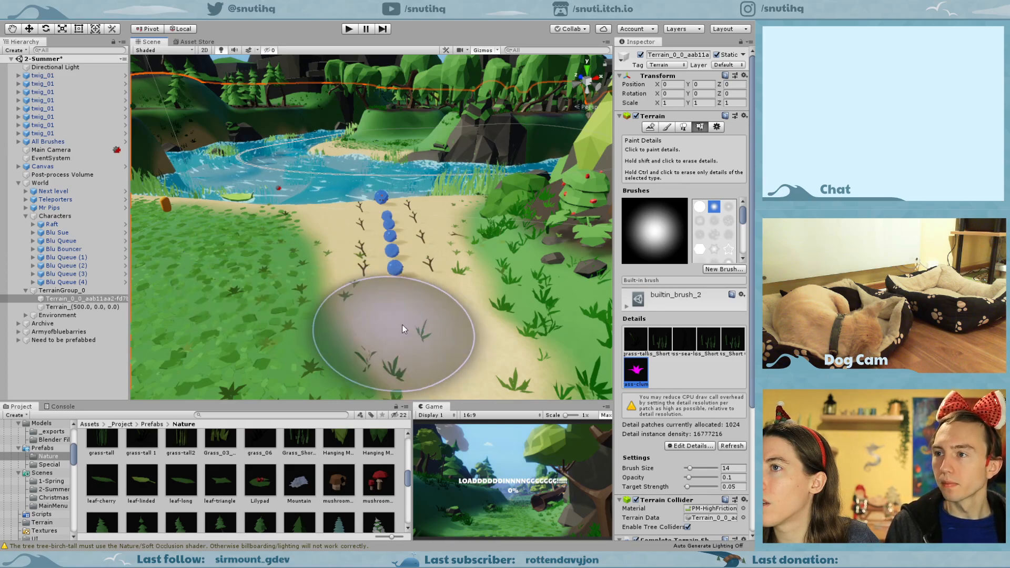
Examine the cleared sand path and its surroundings from several distances and angles.
{"action": "middle_click_drag", "start_coordinate": [349, 254], "coordinate": [322, 242]}
{"action": "scroll", "coordinate": [324, 261], "scroll_direction": "down", "scroll_amount": 1}
{"action": "scroll", "coordinate": [325, 275], "scroll_direction": "up", "scroll_amount": 2}
{"action": "scroll", "coordinate": [325, 276], "scroll_direction": "down", "scroll_amount": 4}
{"action": "scroll", "coordinate": [325, 275], "scroll_direction": "down", "scroll_amount": 3}
{"action": "scroll", "coordinate": [316, 264], "scroll_direction": "up", "scroll_amount": 6}
{"action": "scroll", "coordinate": [295, 259], "scroll_direction": "up", "scroll_amount": 2}
{"action": "middle_click_drag", "start_coordinate": [274, 223], "coordinate": [338, 234]}
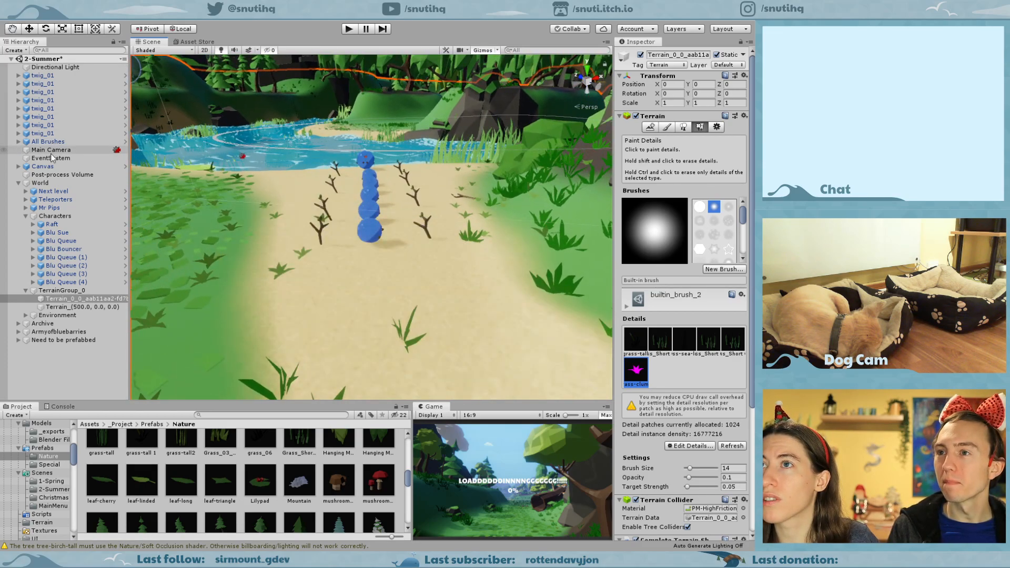
Scatter individual rocks on the sand path around the twigs and farther inland with the Small Rocks placement brush.
{"action": "left_click", "coordinate": [18, 142]}
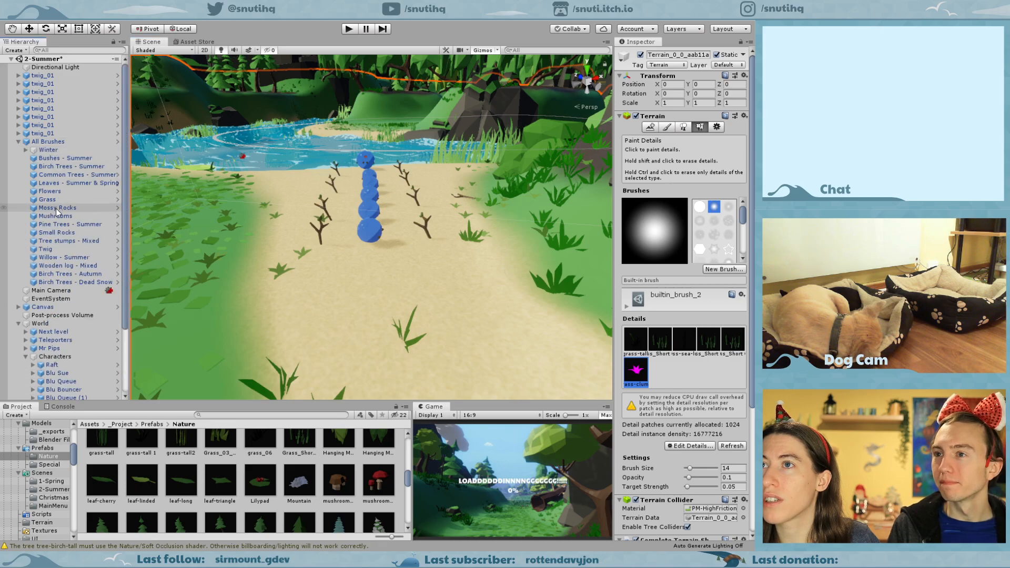
{"action": "left_click", "coordinate": [60, 233]}
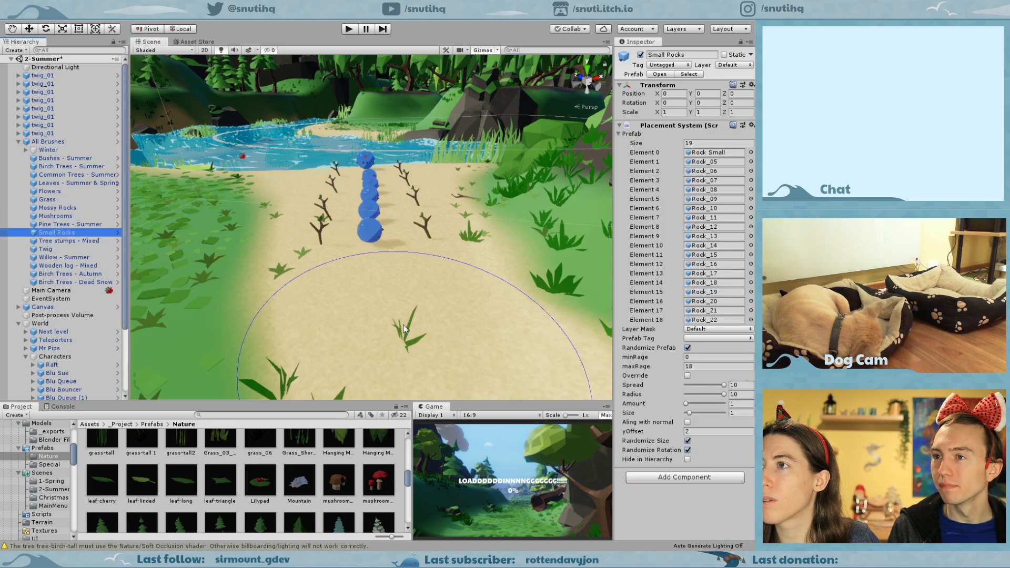
{"action": "left_click", "coordinate": [468, 283]}
{"action": "left_click", "coordinate": [271, 190]}
{"action": "left_click", "coordinate": [326, 324]}
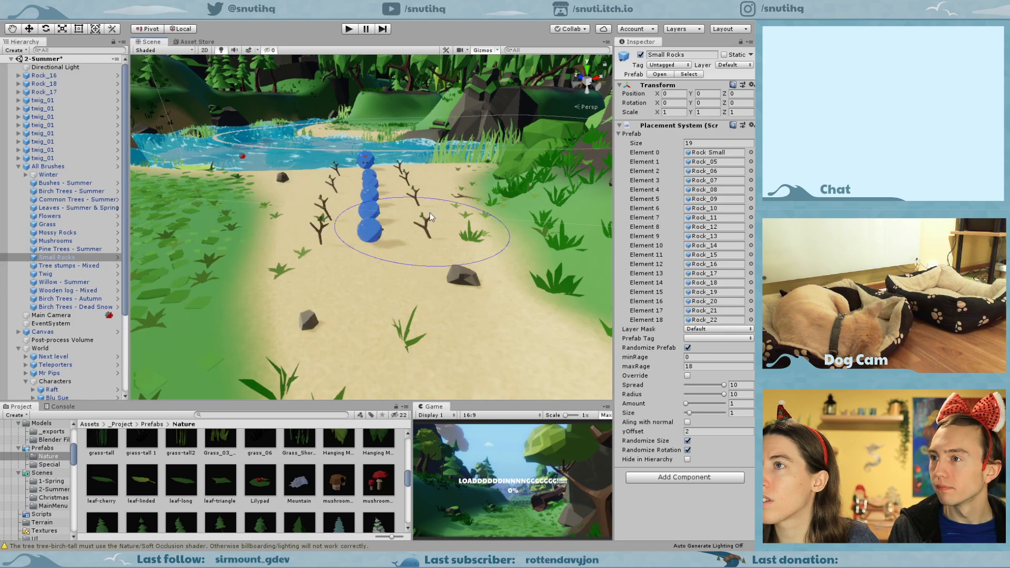
{"action": "left_click", "coordinate": [410, 178]}
{"action": "right_click_drag", "start_coordinate": [411, 178], "coordinate": [421, 290]}
{"action": "left_click", "coordinate": [408, 290]}
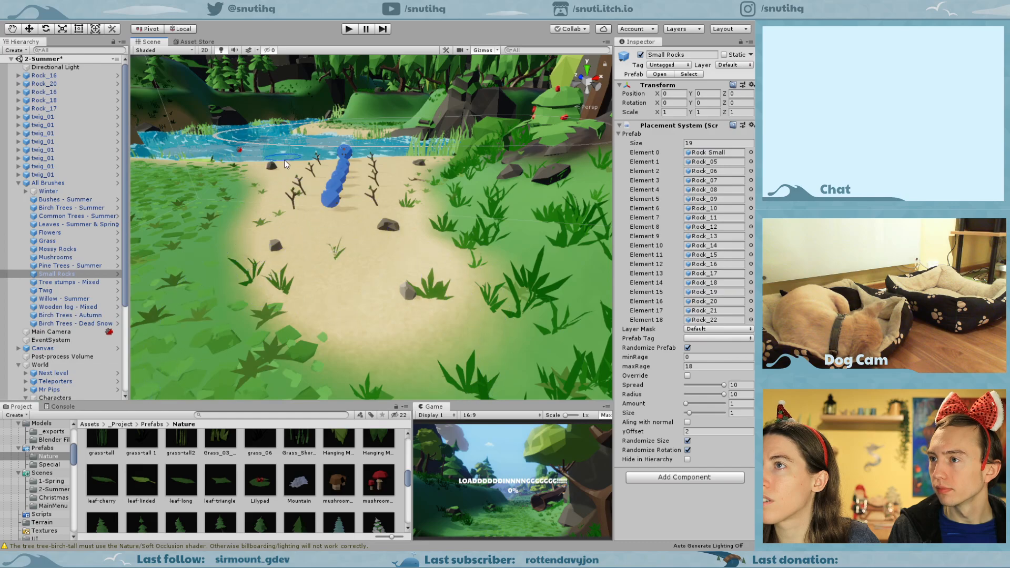
Place more small rocks along the lakeshore and on both sides of the blue ball nearest the water.
{"action": "right_click_drag", "start_coordinate": [284, 162], "coordinate": [345, 270]}
{"action": "left_click", "coordinate": [226, 244]}
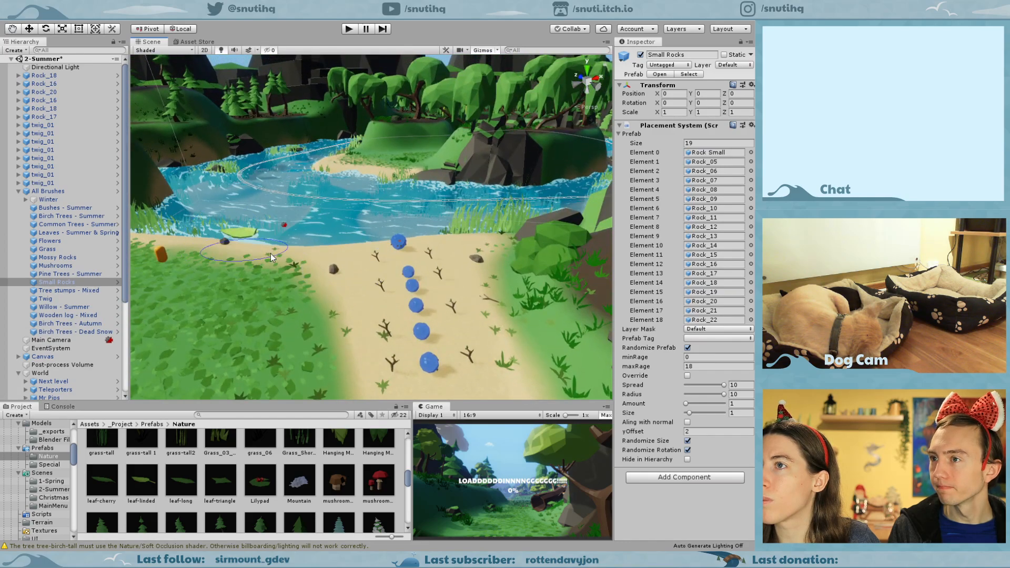
{"action": "left_click", "coordinate": [476, 245]}
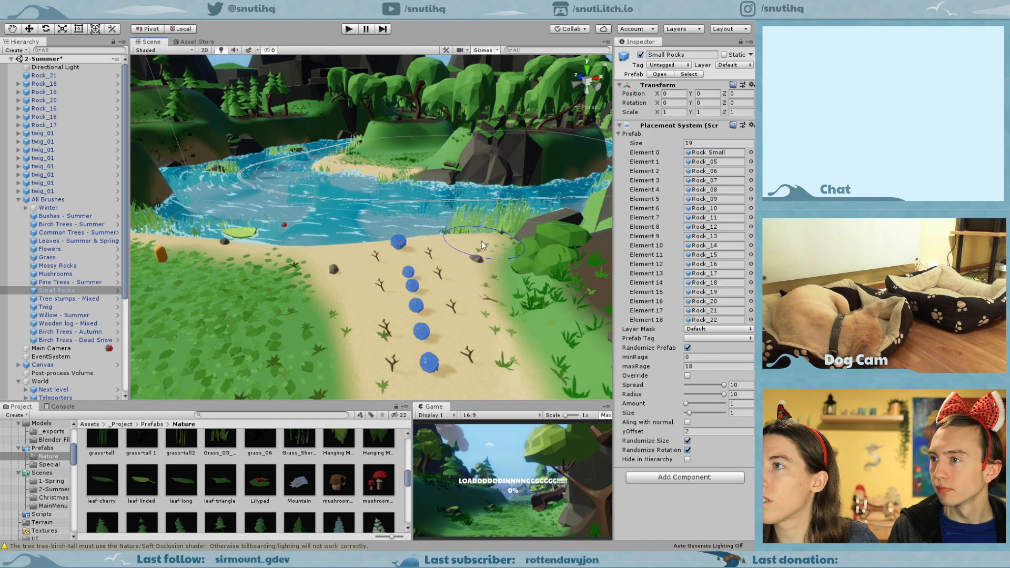
{"action": "left_click", "coordinate": [482, 241]}
{"action": "left_click", "coordinate": [420, 245]}
{"action": "scroll", "coordinate": [415, 247], "scroll_direction": "up", "scroll_amount": 3}
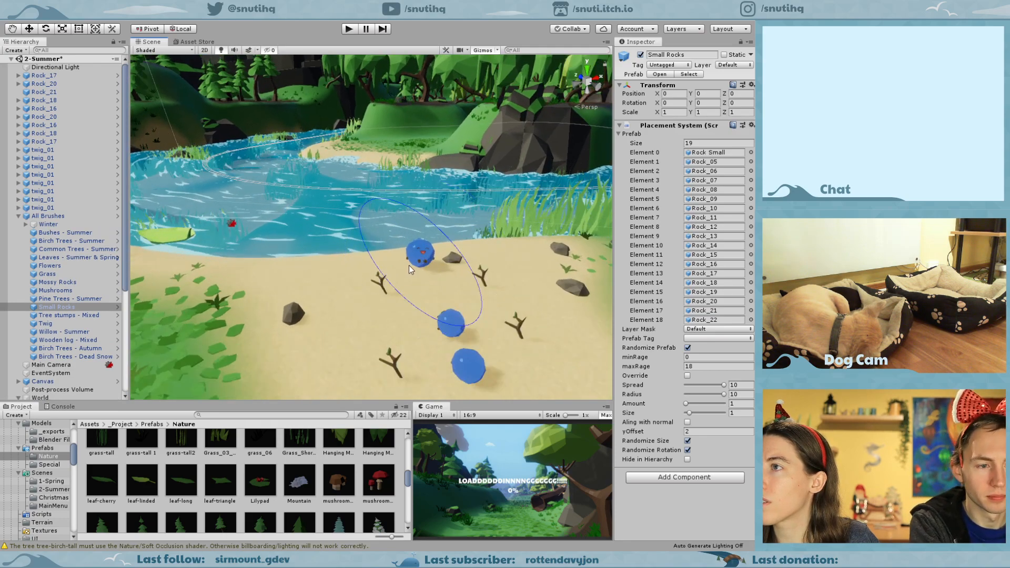
{"action": "left_click", "coordinate": [398, 270]}
Scale the newest rock beside the smiling blue ball to 3 on the X, Y and Z axes.
{"action": "scroll", "coordinate": [358, 260], "scroll_direction": "up", "scroll_amount": 5}
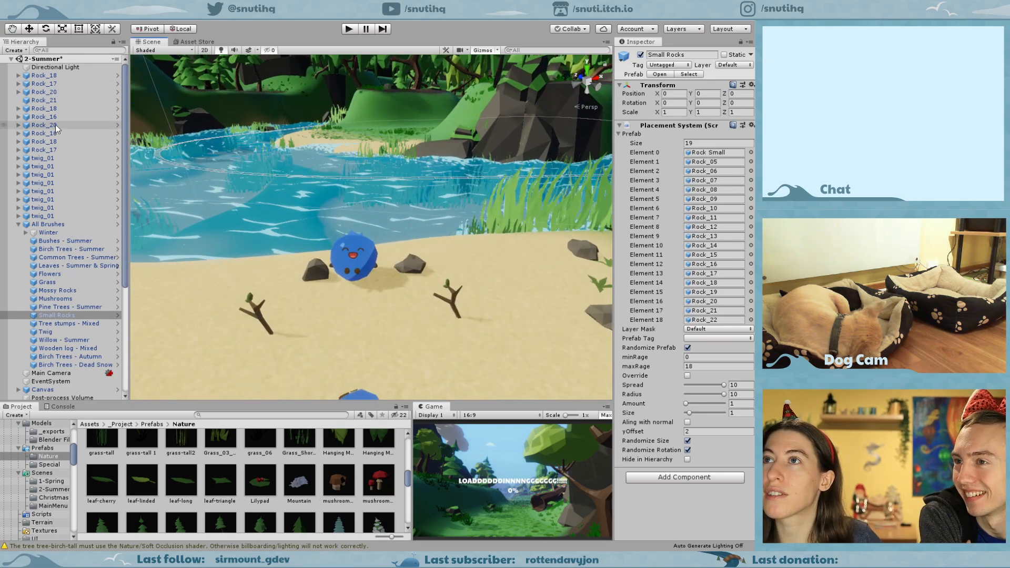
{"action": "left_click", "coordinate": [44, 216]}
{"action": "left_click", "coordinate": [18, 225]}
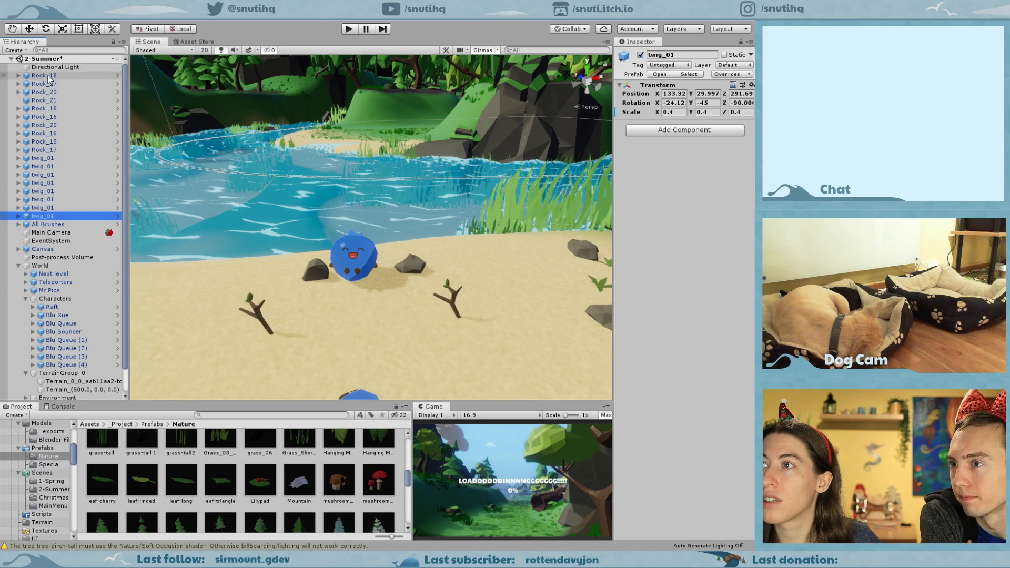
{"action": "left_click", "coordinate": [319, 272]}
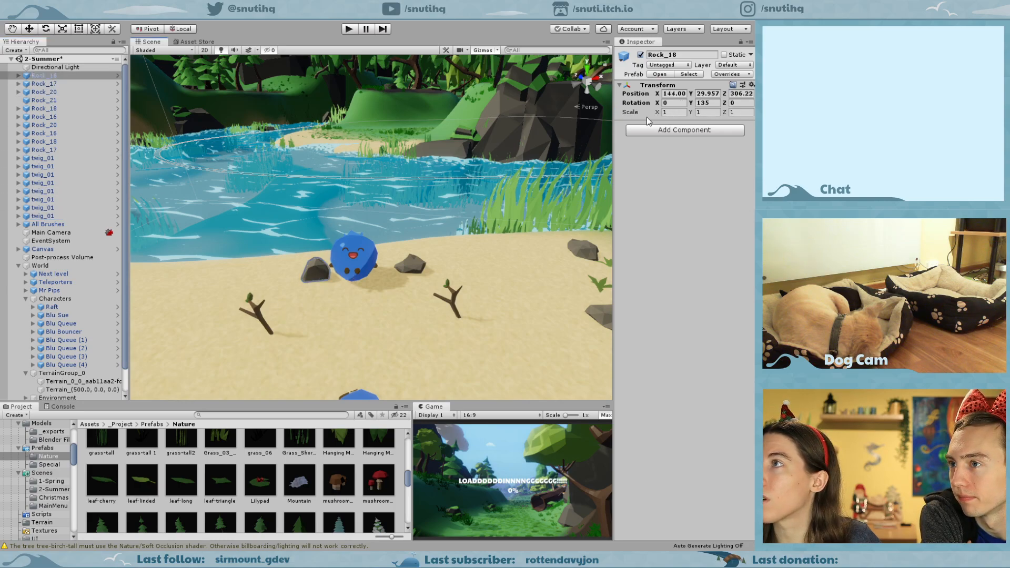
{"action": "type", "text": "3"}
{"action": "left_click", "coordinate": [709, 112]}
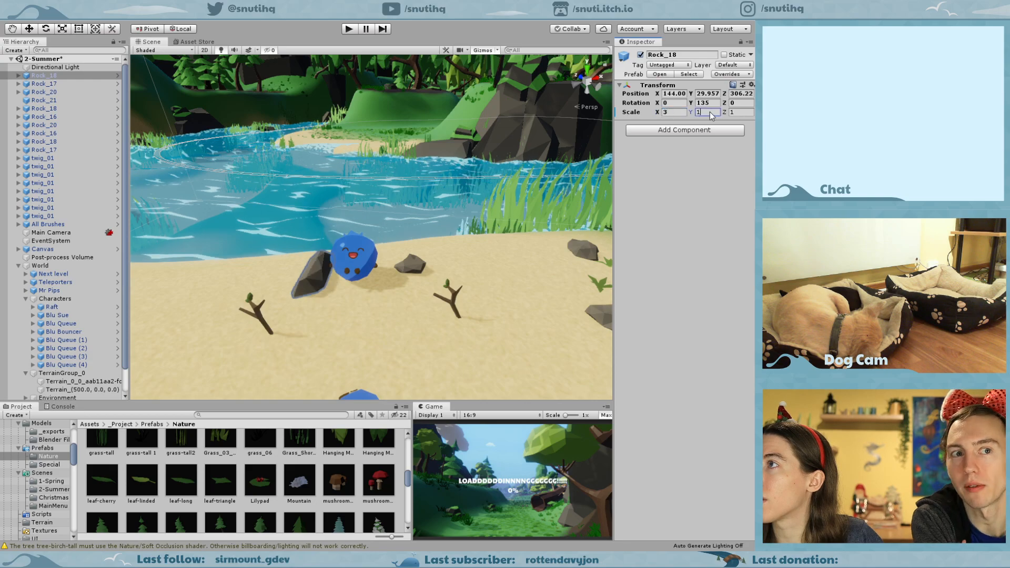
{"action": "type", "text": "3"}
{"action": "left_click", "coordinate": [746, 112]}
{"action": "type", "text": "3"}
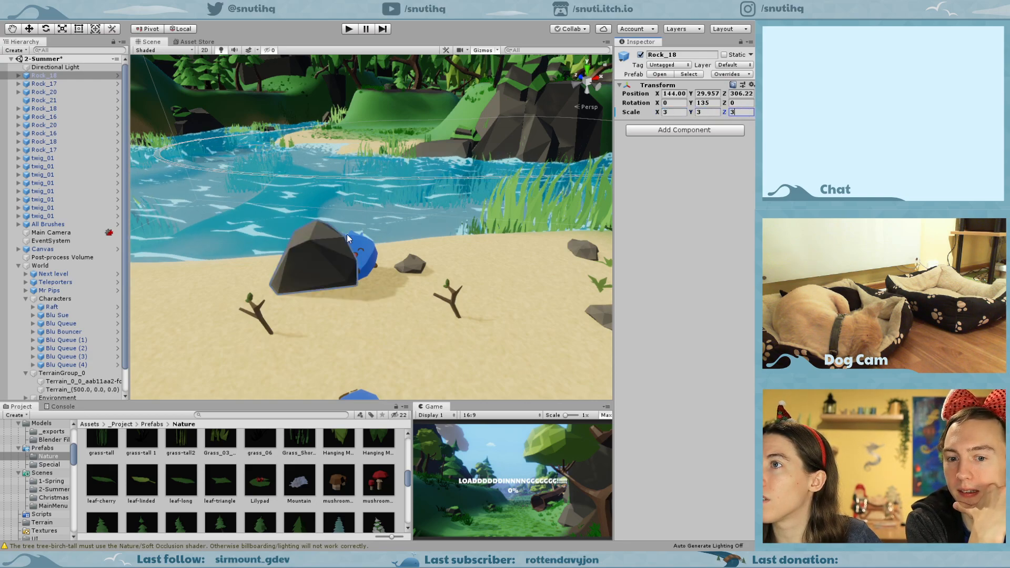
Move the enlarged rock beneath the smiling blue ball, sink it partly into the sand, and raise the ball onto it.
{"action": "left_click", "coordinate": [318, 241]}
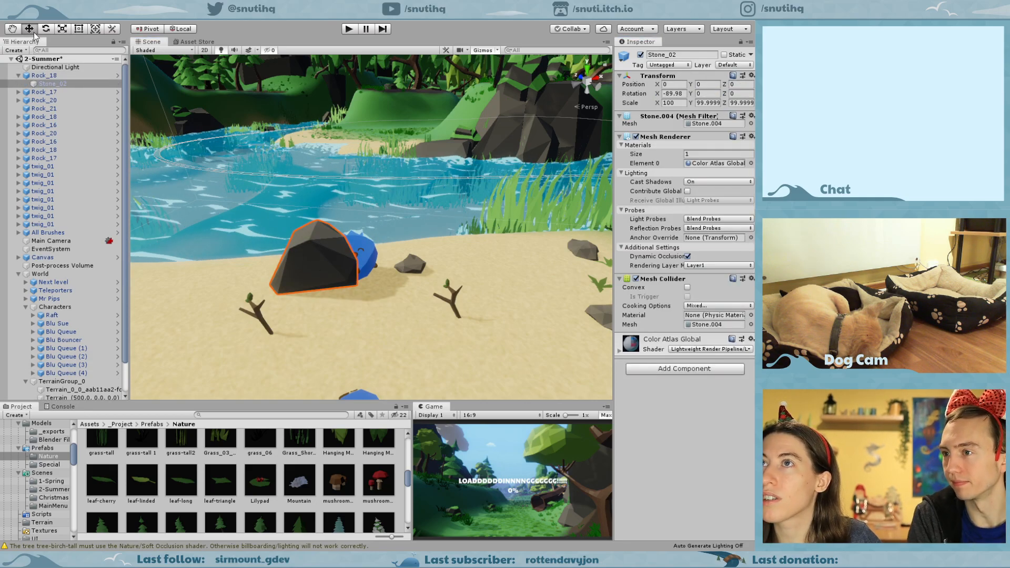
{"action": "left_click", "coordinate": [44, 76]}
{"action": "left_click_drag", "start_coordinate": [368, 283], "coordinate": [353, 306]}
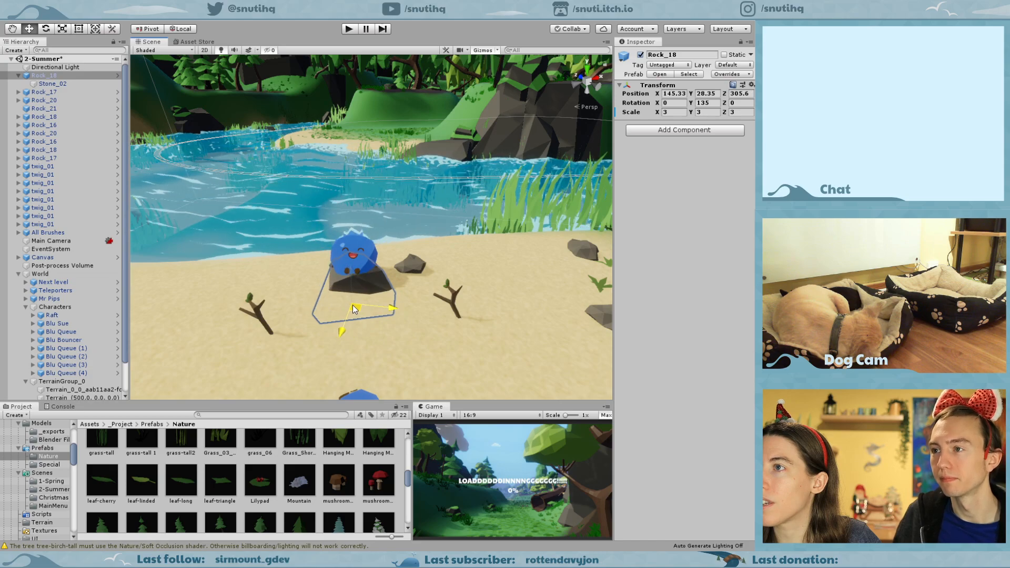
{"action": "left_click", "coordinate": [348, 251]}
{"action": "left_click_drag", "start_coordinate": [352, 252], "coordinate": [353, 236]}
Move the small rock beside the blue ball against the large rock, to about X 146.5, Z 305.2.
{"action": "left_click", "coordinate": [413, 267]}
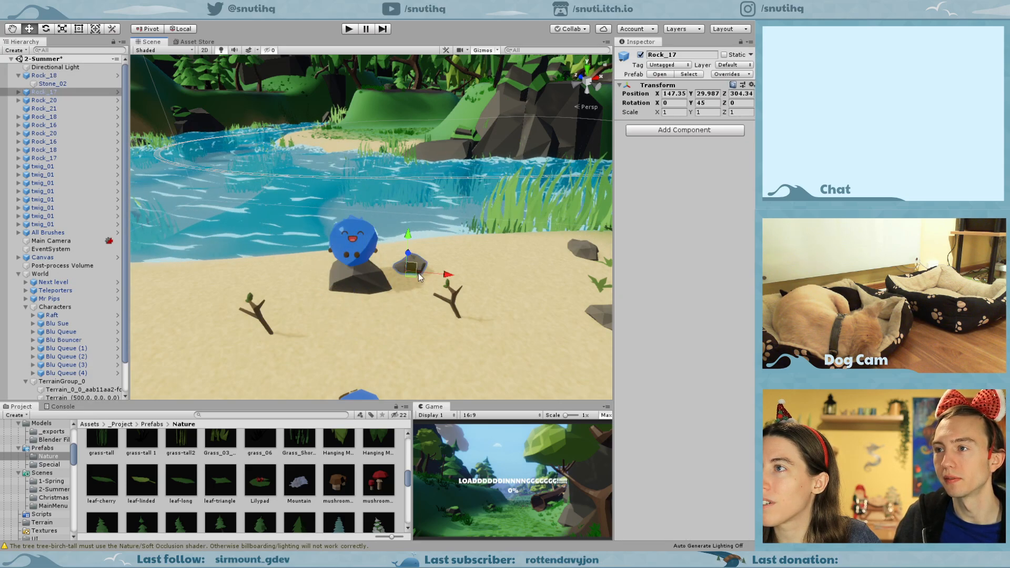
{"action": "left_click_drag", "start_coordinate": [432, 279], "coordinate": [420, 271]}
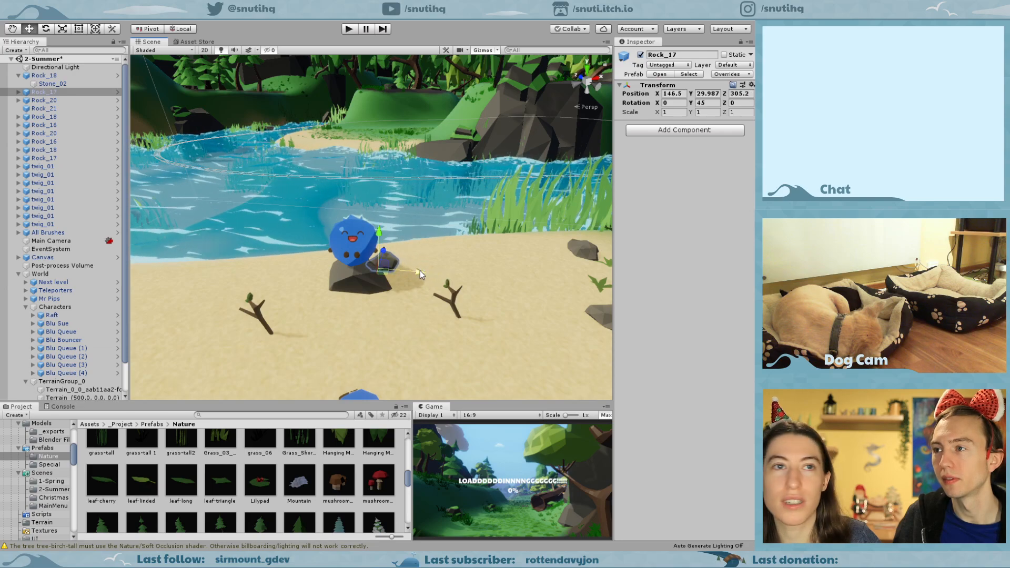
{"action": "scroll", "coordinate": [387, 258], "scroll_direction": "down", "scroll_amount": 10}
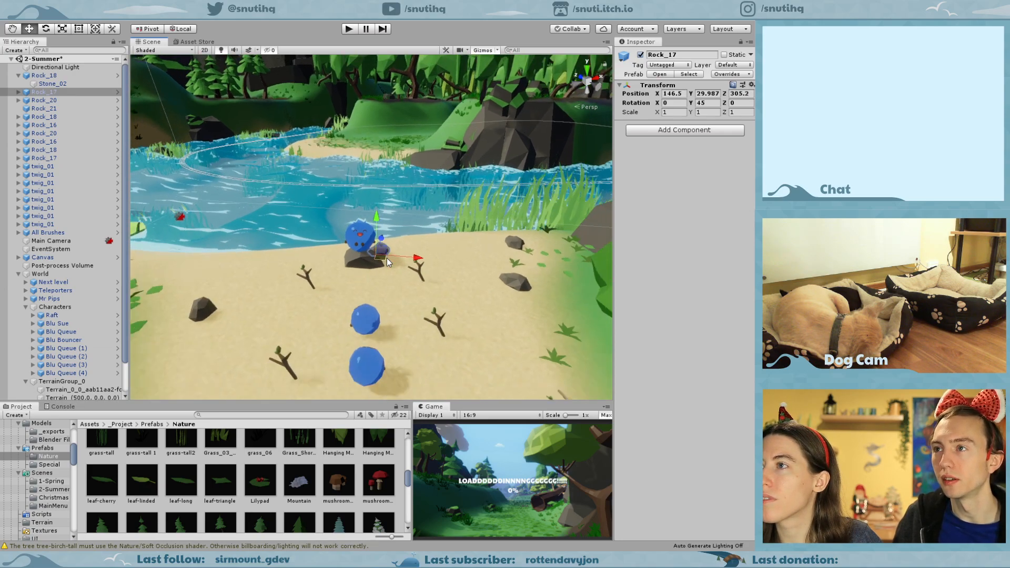
{"action": "scroll", "coordinate": [387, 258], "scroll_direction": "down", "scroll_amount": 8}
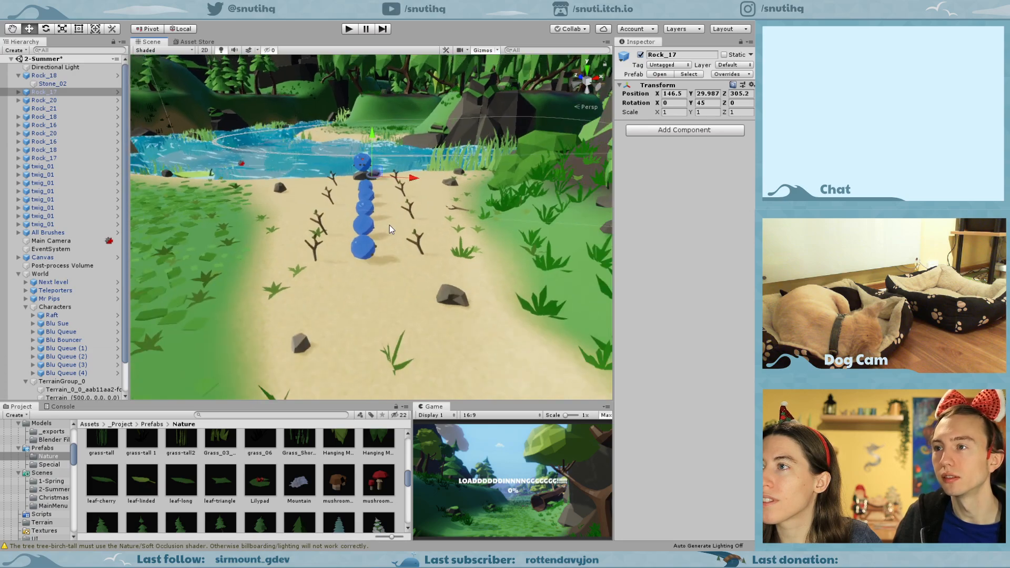
Select all loose rocks and twigs in the hierarchy and try to place them among the objects inside Environment's Summer group.
{"action": "left_click", "coordinate": [43, 225]}
{"action": "left_click", "coordinate": [52, 78], "text": "shift"}
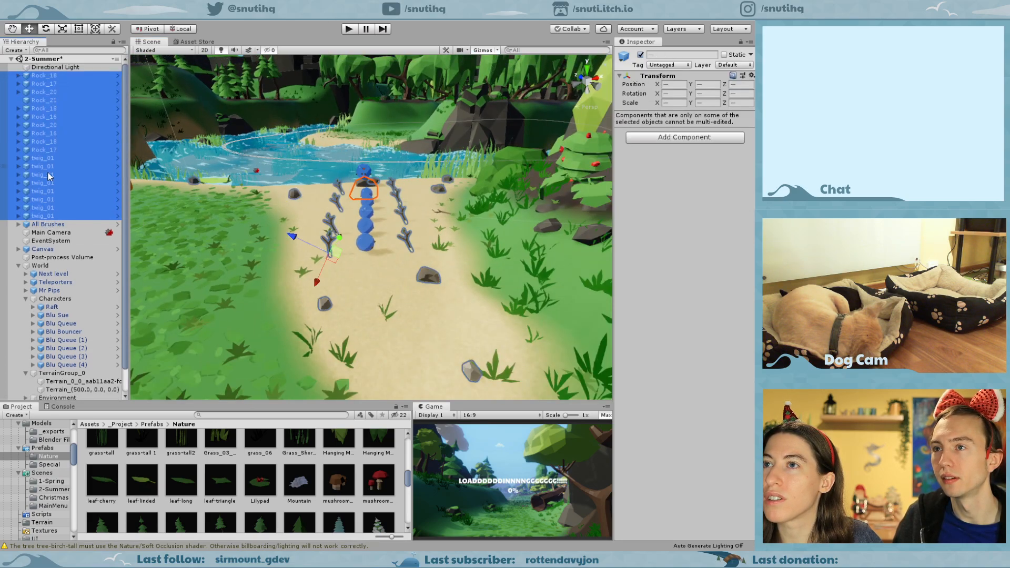
{"action": "scroll", "coordinate": [48, 178], "scroll_direction": "down", "scroll_amount": 3}
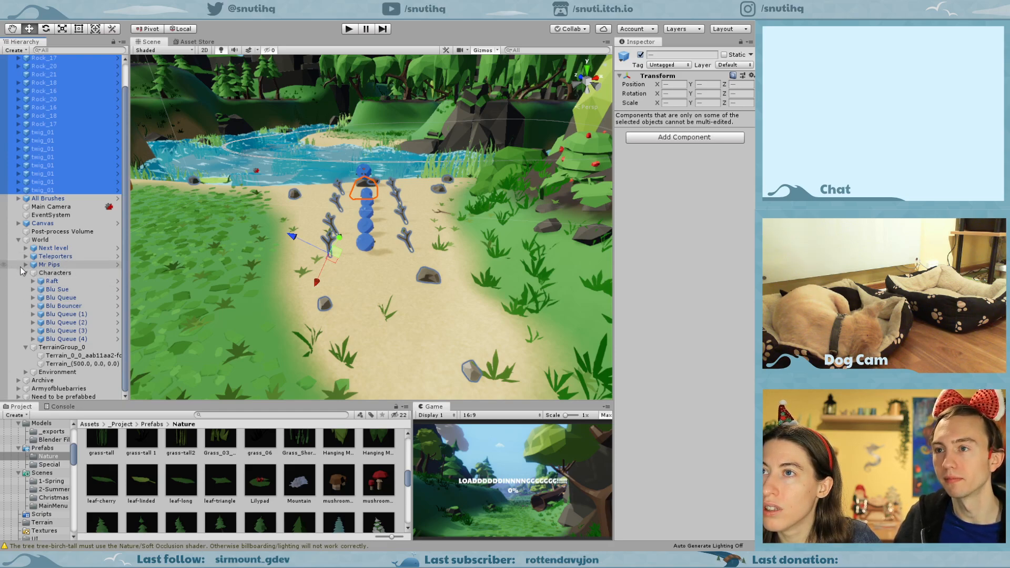
{"action": "left_click", "coordinate": [25, 372]}
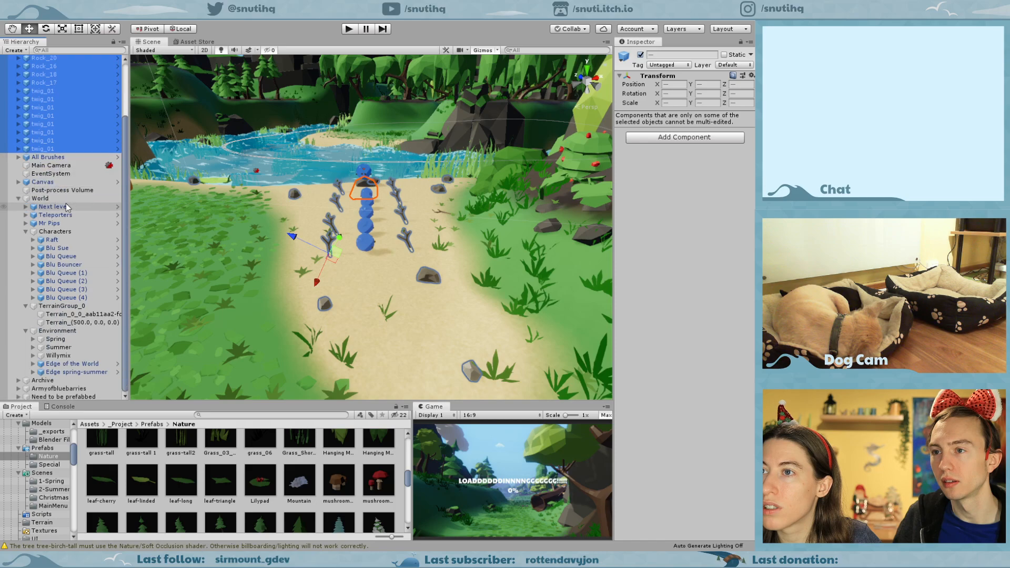
{"action": "left_click", "coordinate": [32, 348]}
{"action": "scroll", "coordinate": [53, 221], "scroll_direction": "down", "scroll_amount": 2}
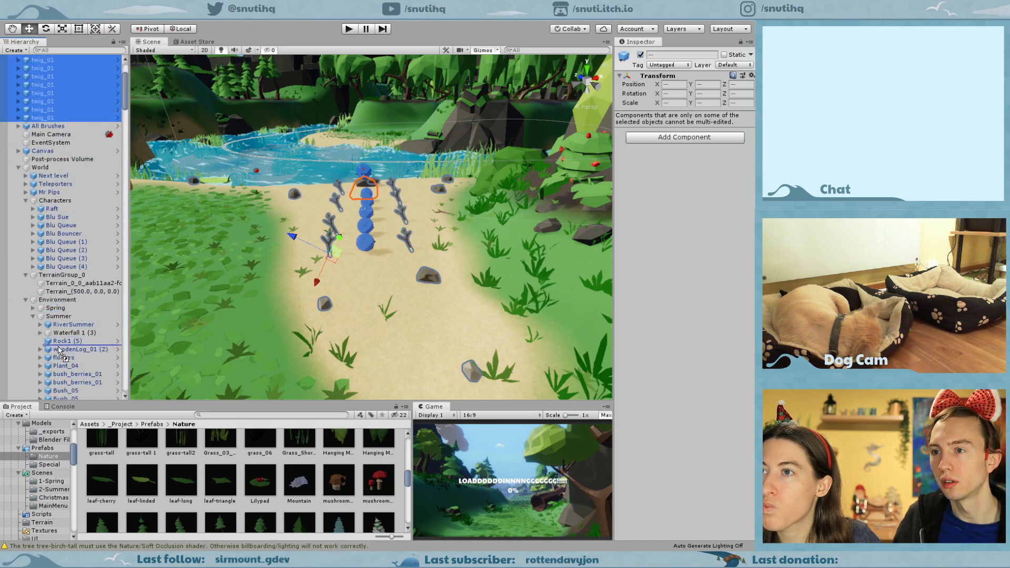
{"action": "left_click_drag", "start_coordinate": [60, 350], "coordinate": [59, 350]}
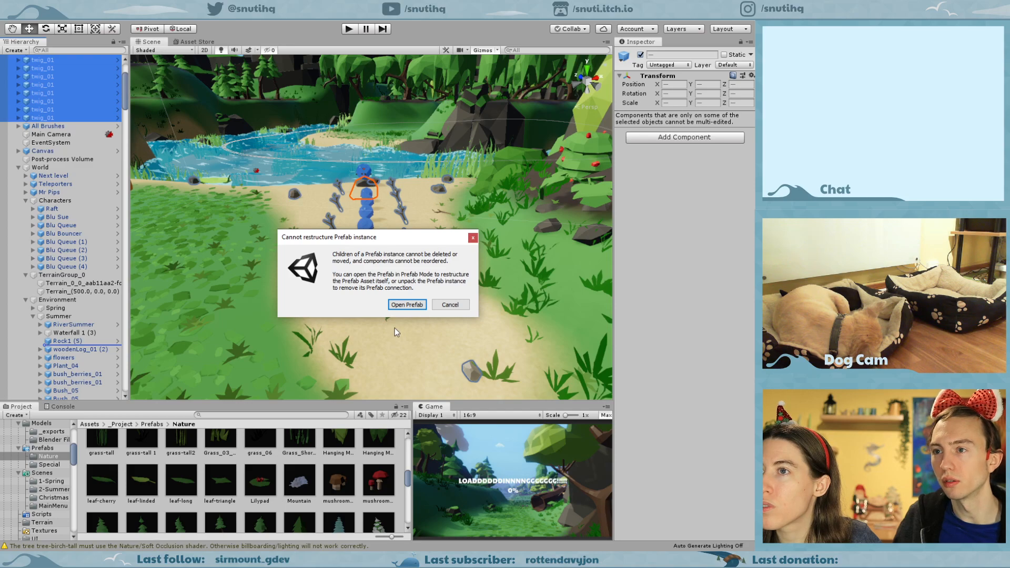
{"action": "left_click", "coordinate": [451, 305]}
Try to parent the selected rocks and twigs directly to the Summer group.
{"action": "left_click_drag", "start_coordinate": [53, 175], "coordinate": [63, 289]}
{"action": "left_click_drag", "start_coordinate": [51, 343], "coordinate": [71, 374]}
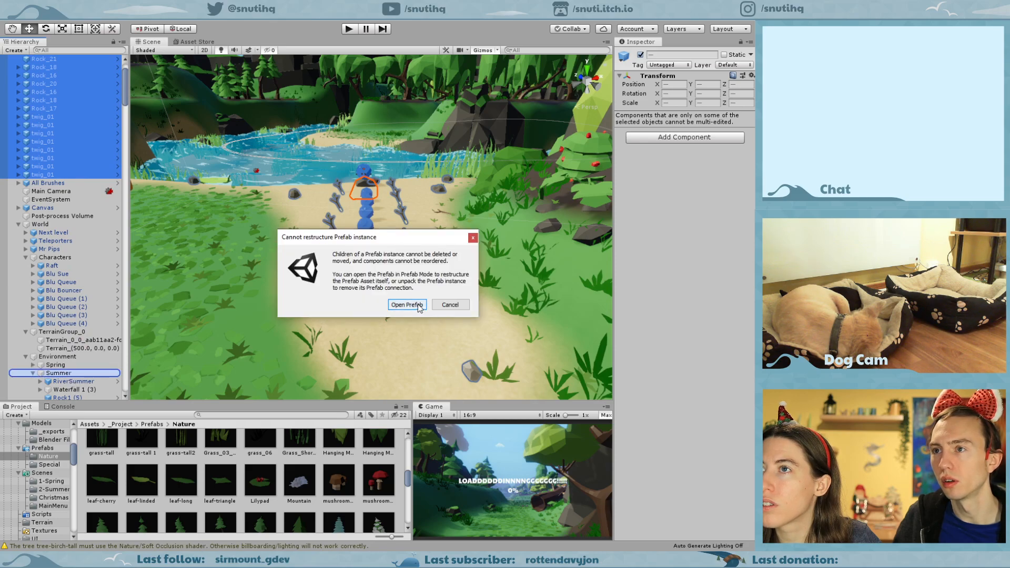
{"action": "left_click", "coordinate": [450, 305]}
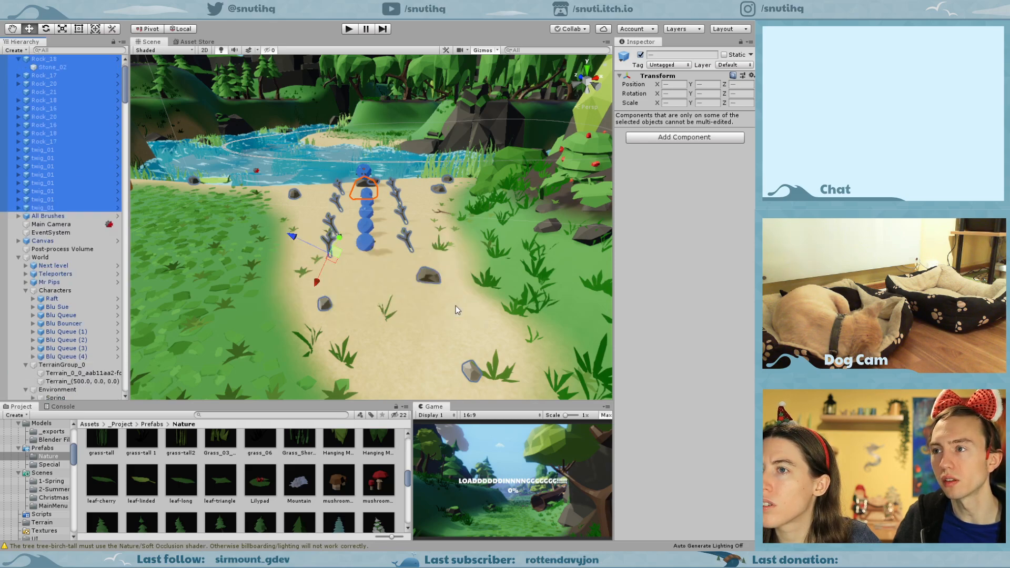
Collapse the expanded Rock_18, reselect all loose rocks and twigs from Rock_18 to the last twig_01, and parent them to Environment's Summer group.
{"action": "scroll", "coordinate": [80, 204], "scroll_direction": "up", "scroll_amount": 1}
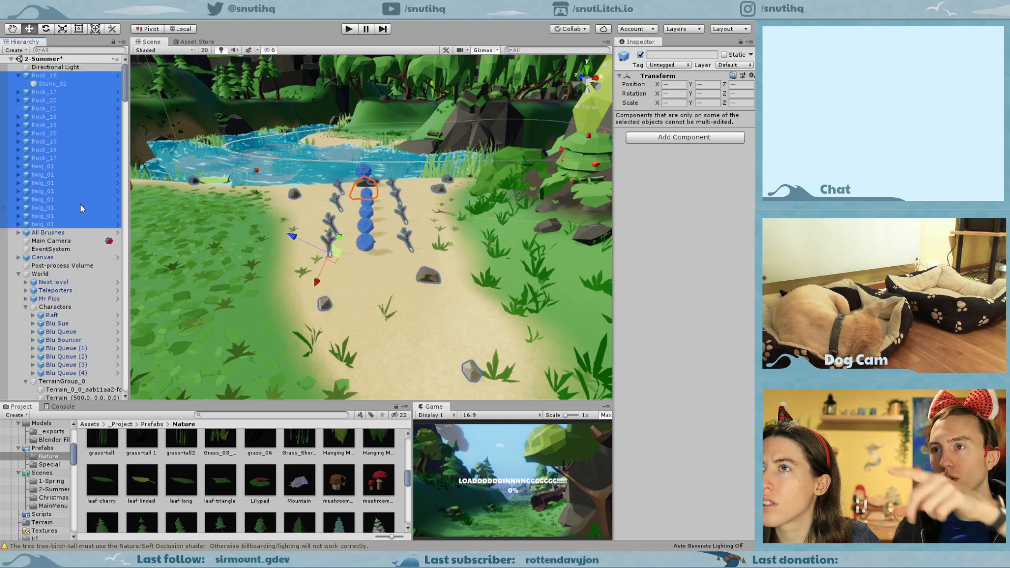
{"action": "left_click", "coordinate": [18, 75]}
{"action": "scroll", "coordinate": [61, 122], "scroll_direction": "down", "scroll_amount": 6}
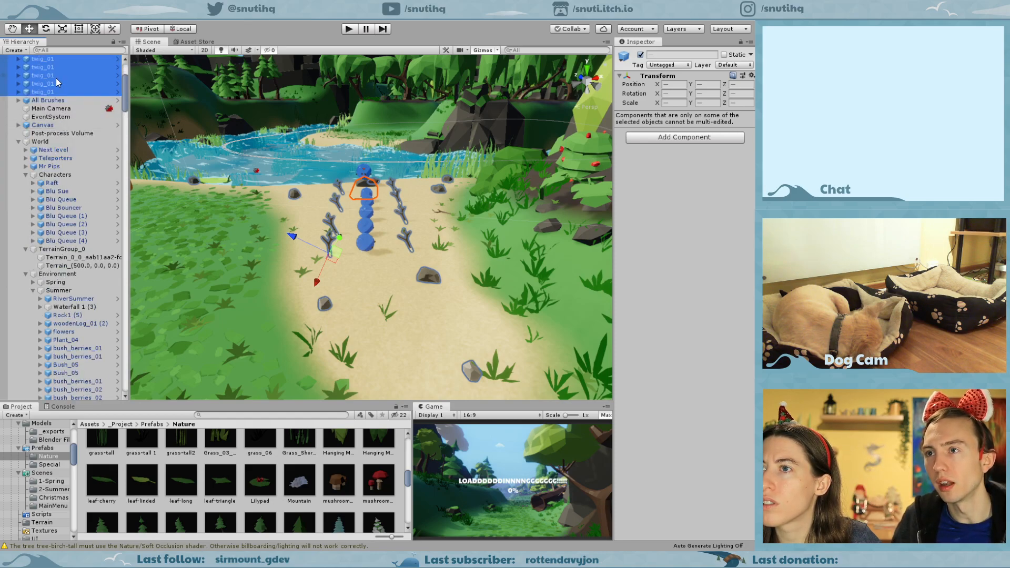
{"action": "left_click", "coordinate": [56, 93]}
{"action": "scroll", "coordinate": [56, 87], "scroll_direction": "up", "scroll_amount": 5}
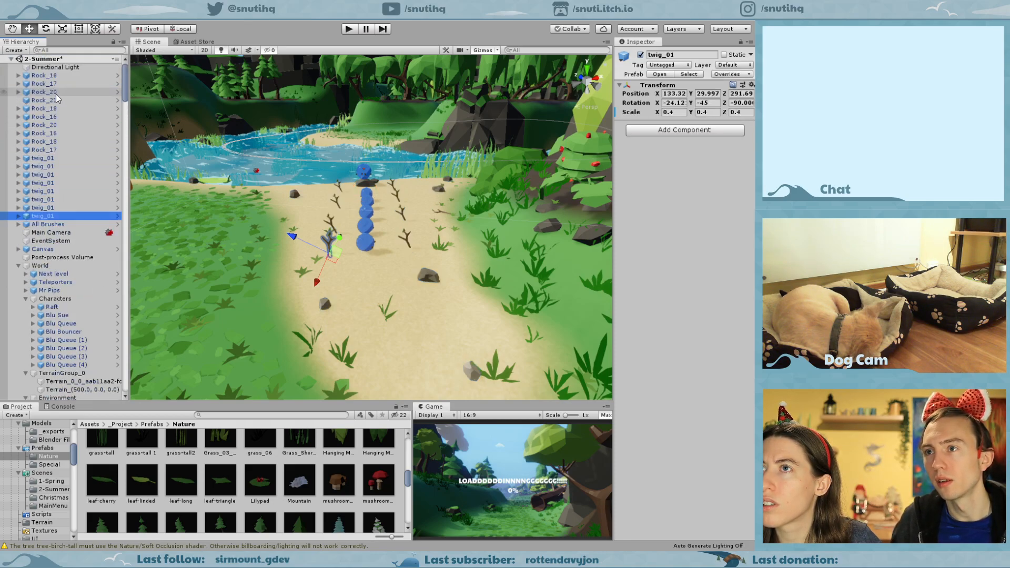
{"action": "left_click", "coordinate": [56, 77], "text": "shift"}
{"action": "scroll", "coordinate": [60, 132], "scroll_direction": "down", "scroll_amount": 5}
{"action": "scroll", "coordinate": [55, 100], "scroll_direction": "up", "scroll_amount": 1}
{"action": "left_click_drag", "start_coordinate": [57, 92], "coordinate": [85, 161]}
{"action": "left_click_drag", "start_coordinate": [79, 296], "coordinate": [71, 292]}
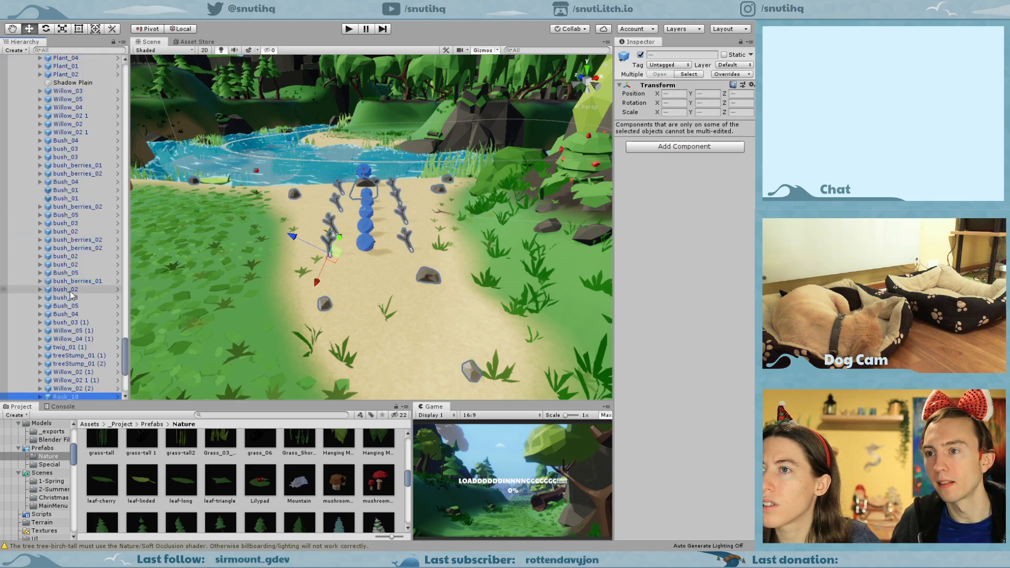
{"action": "scroll", "coordinate": [71, 291], "scroll_direction": "down", "scroll_amount": 10}
{"action": "scroll", "coordinate": [71, 281], "scroll_direction": "up", "scroll_amount": 10}
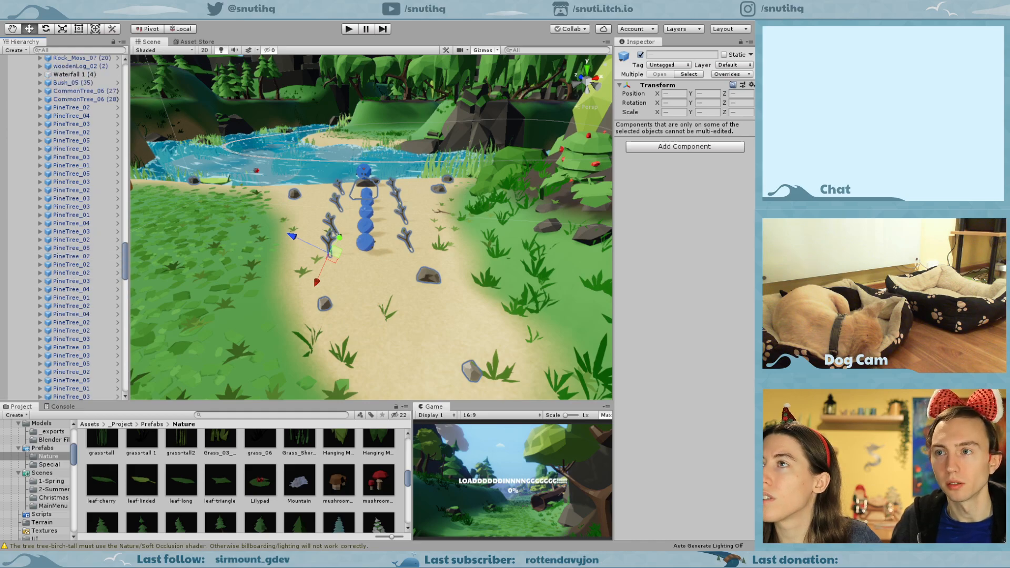
Play-test the level by walking the strawberry character along the sand path and around the blue ball queue, and stop the play session.
{"action": "left_click", "coordinate": [355, 29]}
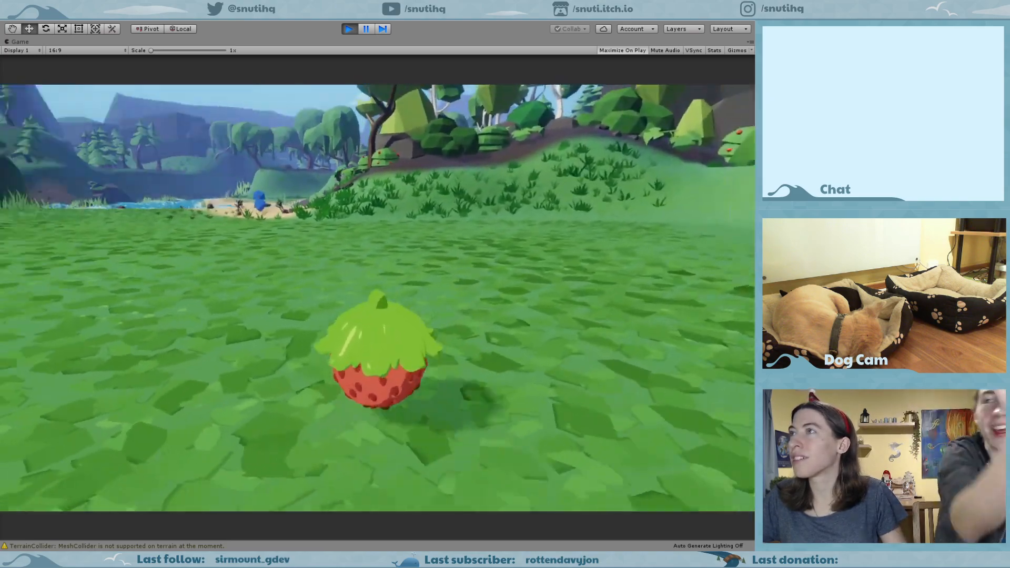
{"action": "key", "text": "w"}
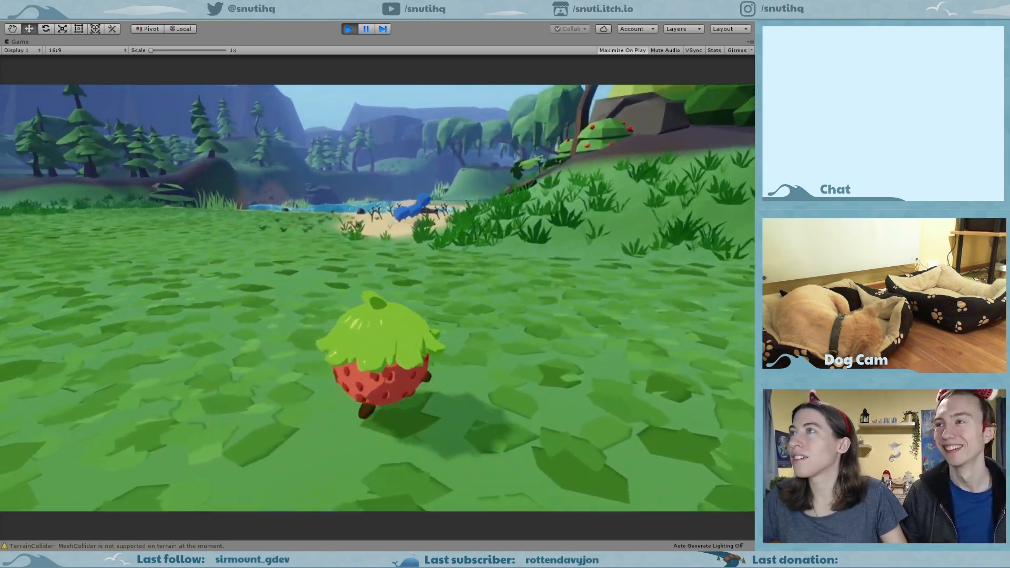
{"action": "key", "text": "w"}
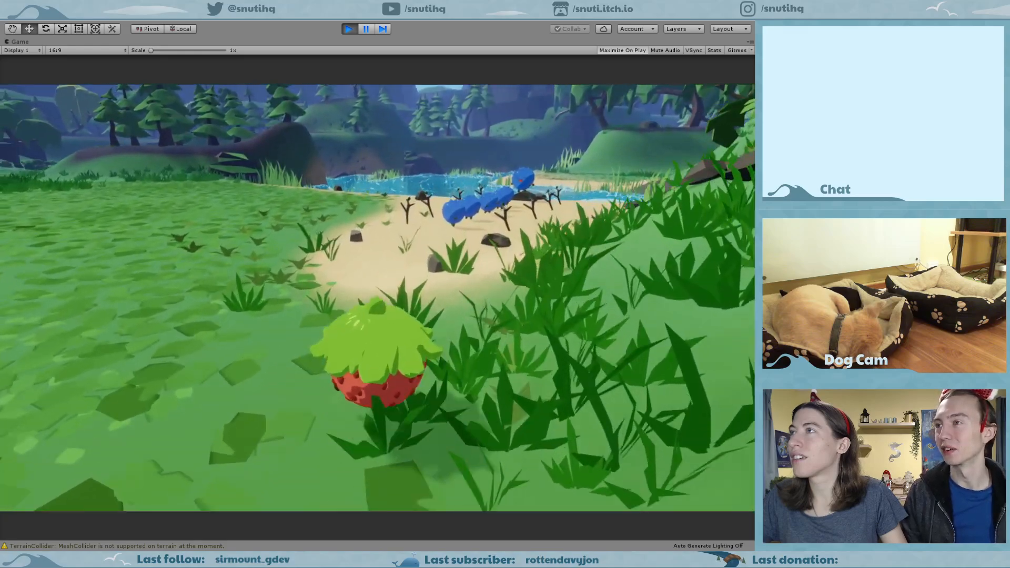
{"action": "key", "text": "w"}
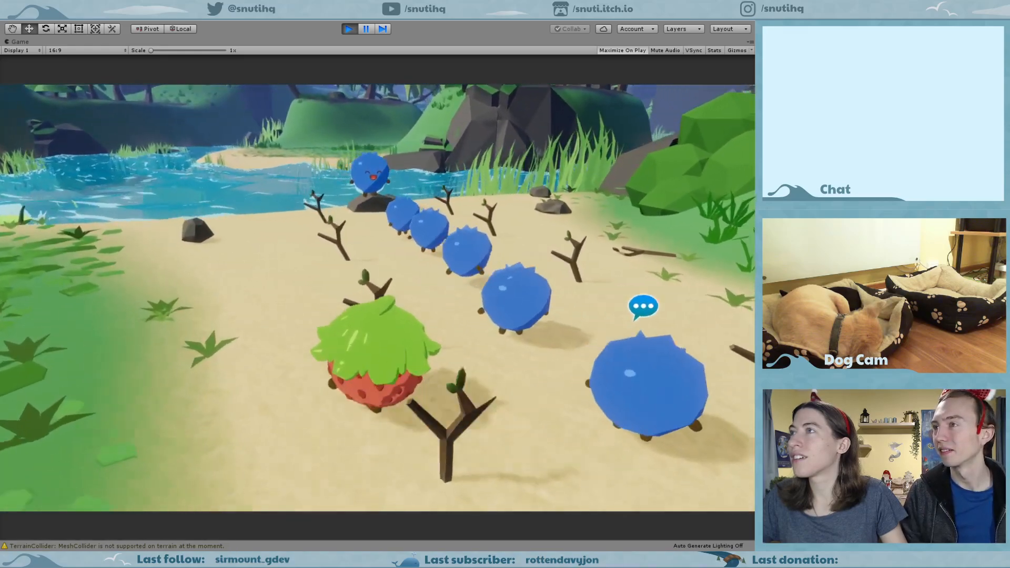
{"action": "key", "text": "w"}
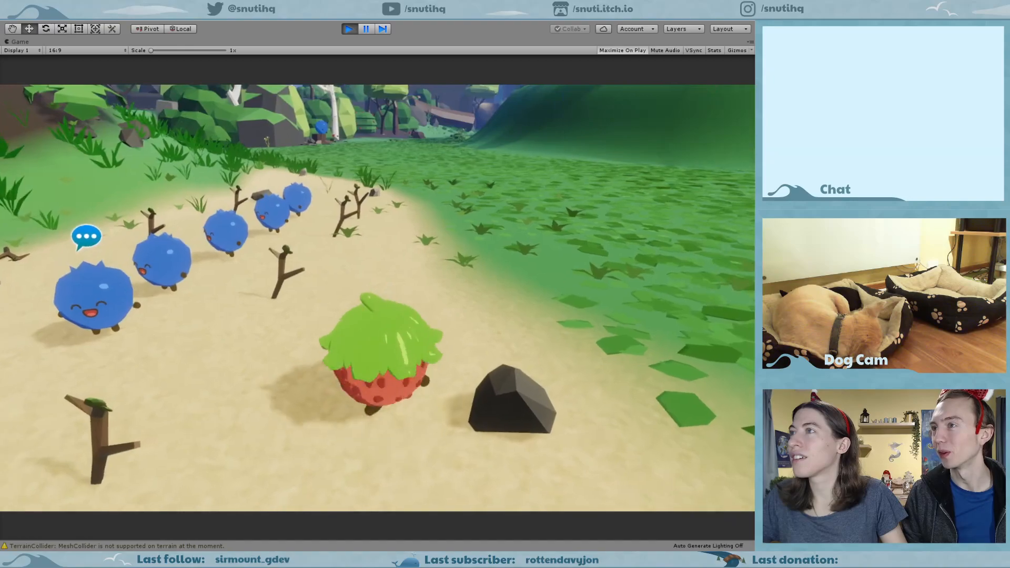
{"action": "key", "text": "w"}
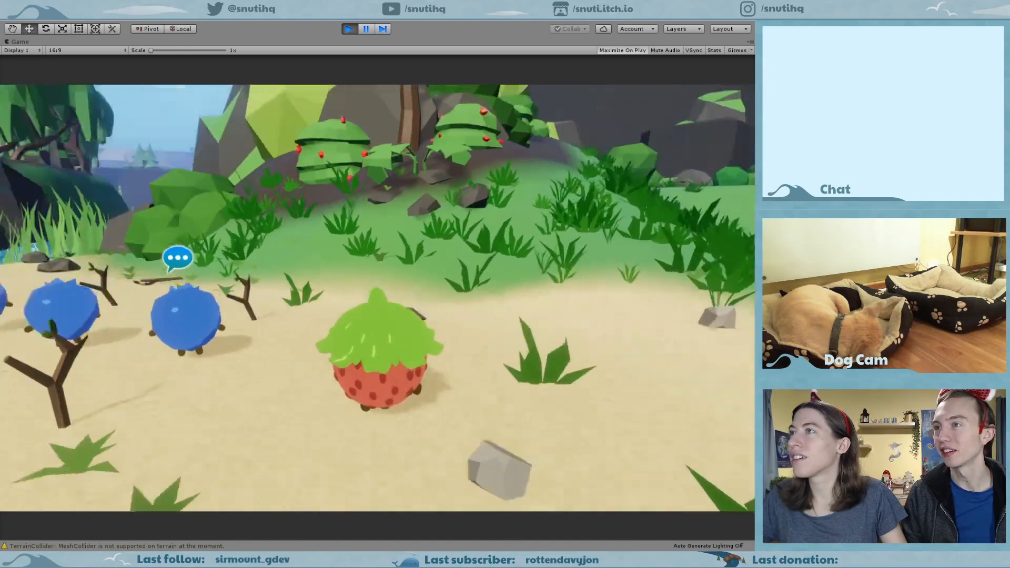
{"action": "key", "text": "a"}
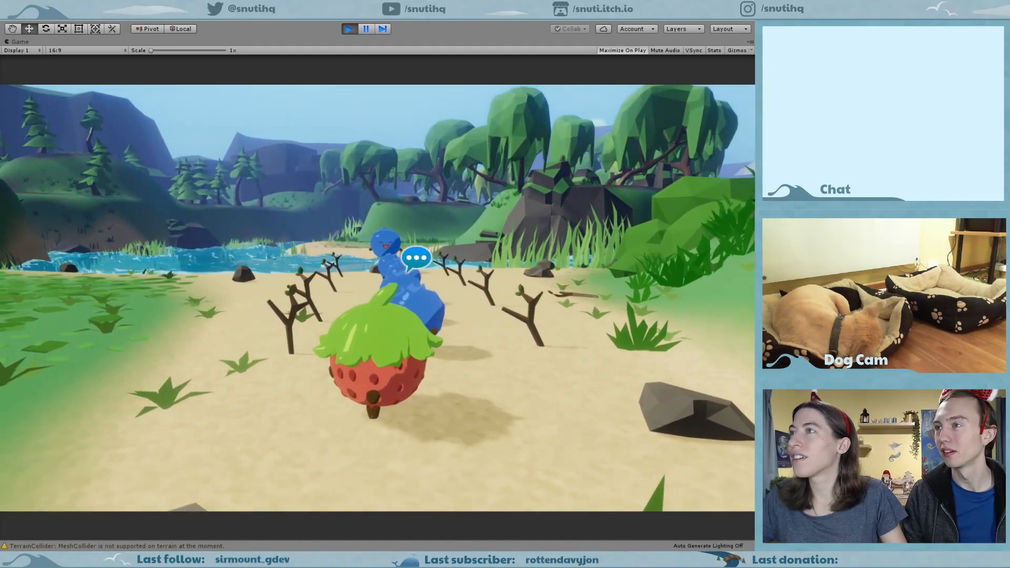
{"action": "key", "text": "s"}
{"action": "key", "text": "w"}
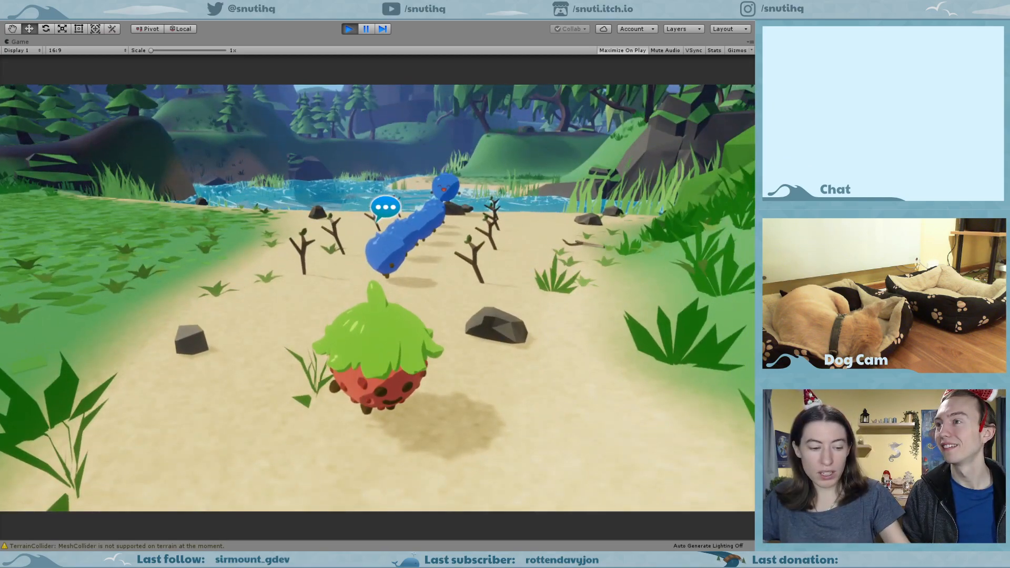
{"action": "key", "text": "Escape"}
{"action": "key", "text": "ctrl+p"}
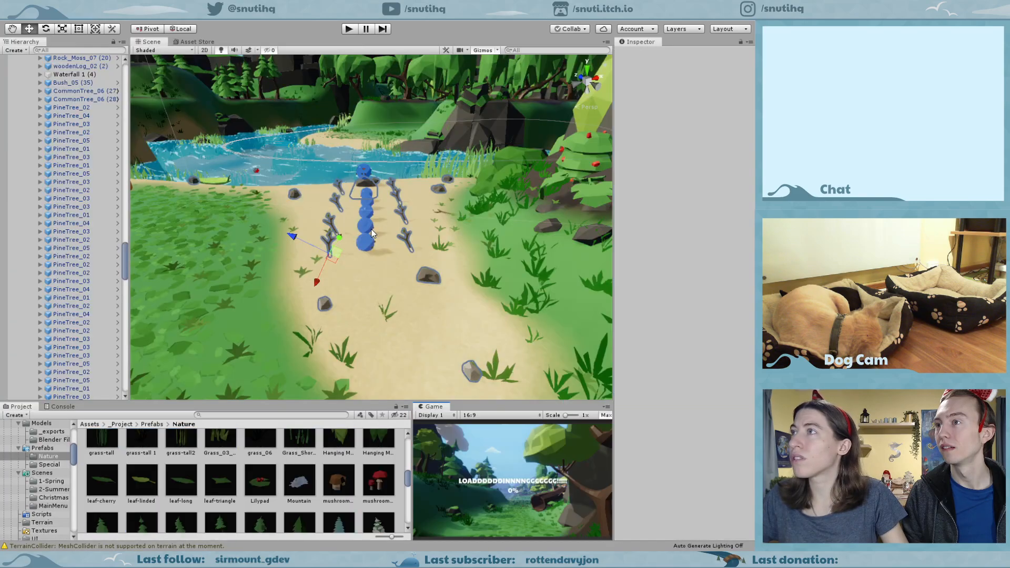
View the whole level from afar and compare the settings of the two terrain tiles under TerrainGroup_0.
{"action": "scroll", "coordinate": [371, 237], "scroll_direction": "down", "scroll_amount": 10}
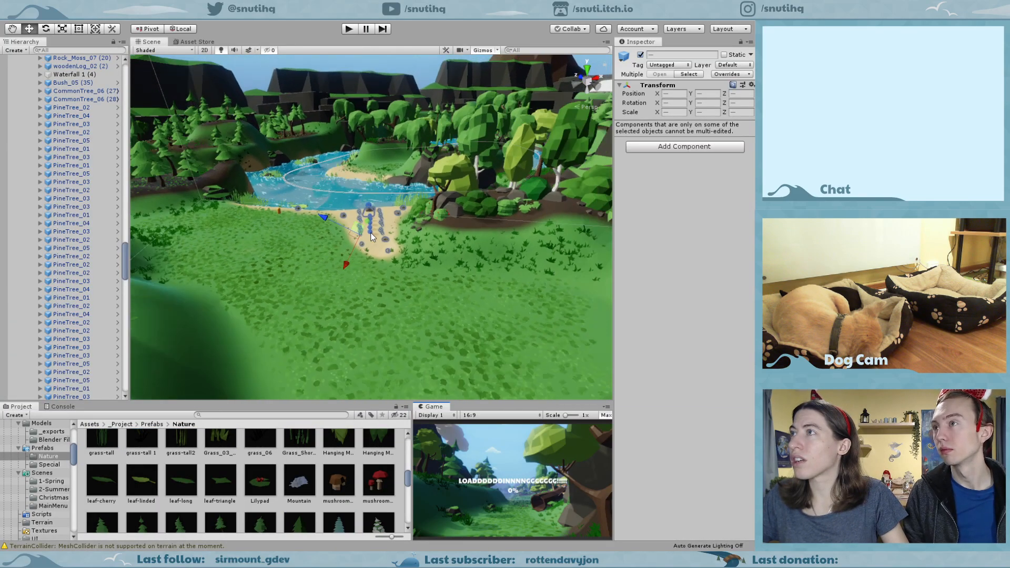
{"action": "scroll", "coordinate": [371, 236], "scroll_direction": "down", "scroll_amount": 10}
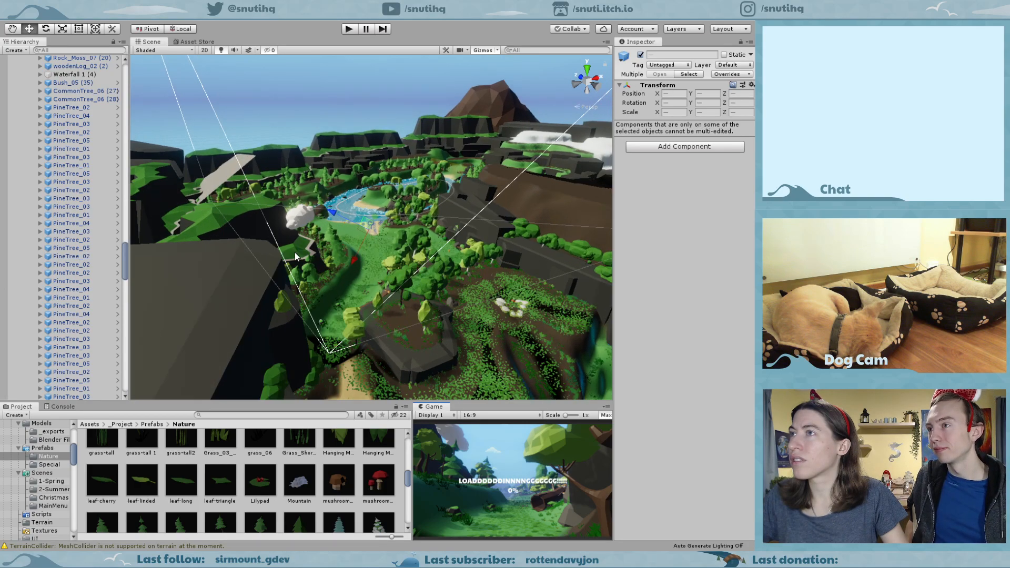
{"action": "left_click_drag", "start_coordinate": [124, 262], "coordinate": [104, 110]}
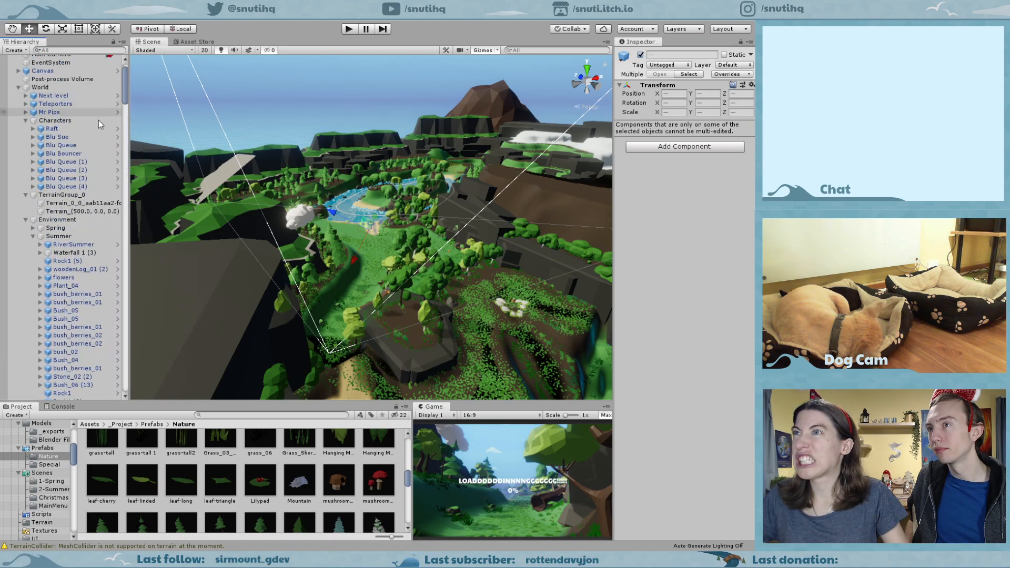
{"action": "left_click", "coordinate": [62, 205]}
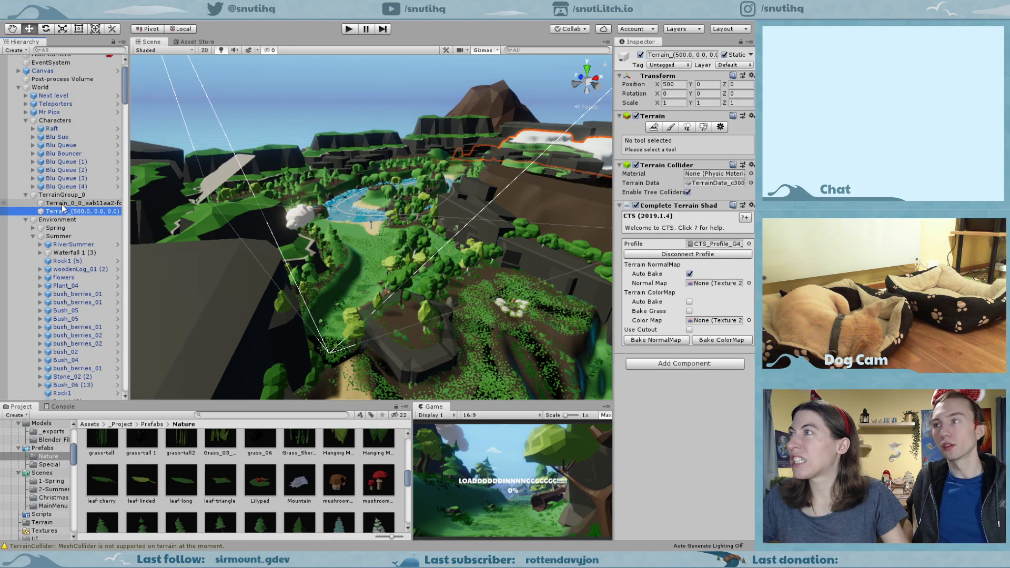
{"action": "left_click", "coordinate": [61, 203]}
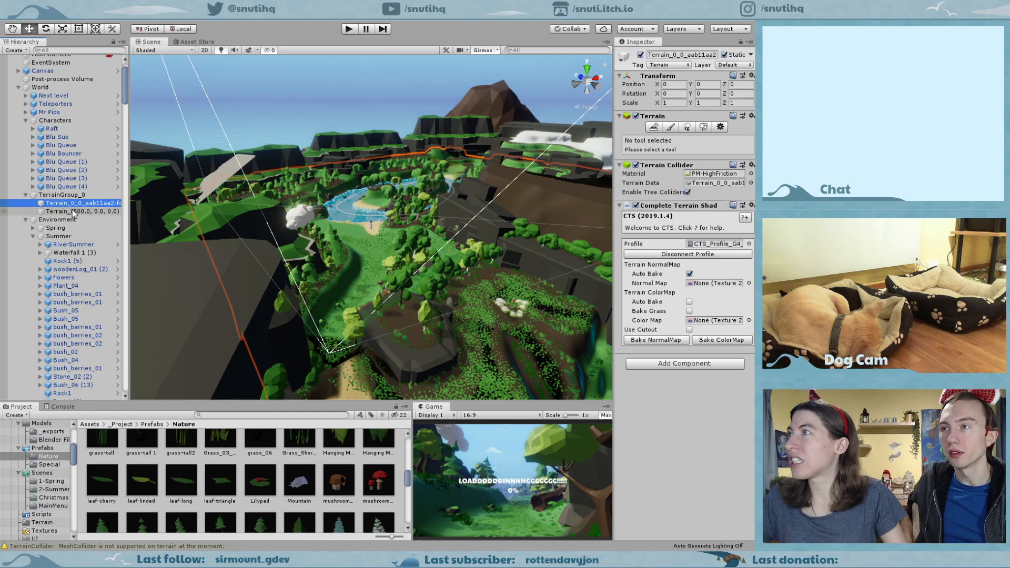
{"action": "left_click", "coordinate": [73, 211]}
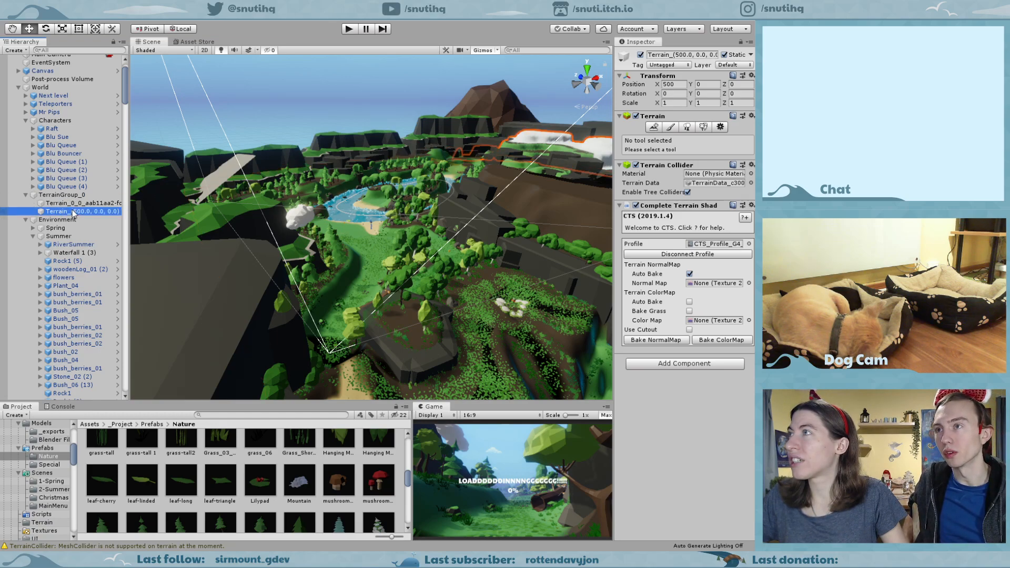
Open the CTS_Profile_G4_Basic profile of the Terrain_0_0 tile, bake its textures, and inspect the terrain around the plateau and lake.
{"action": "left_click", "coordinate": [73, 204]}
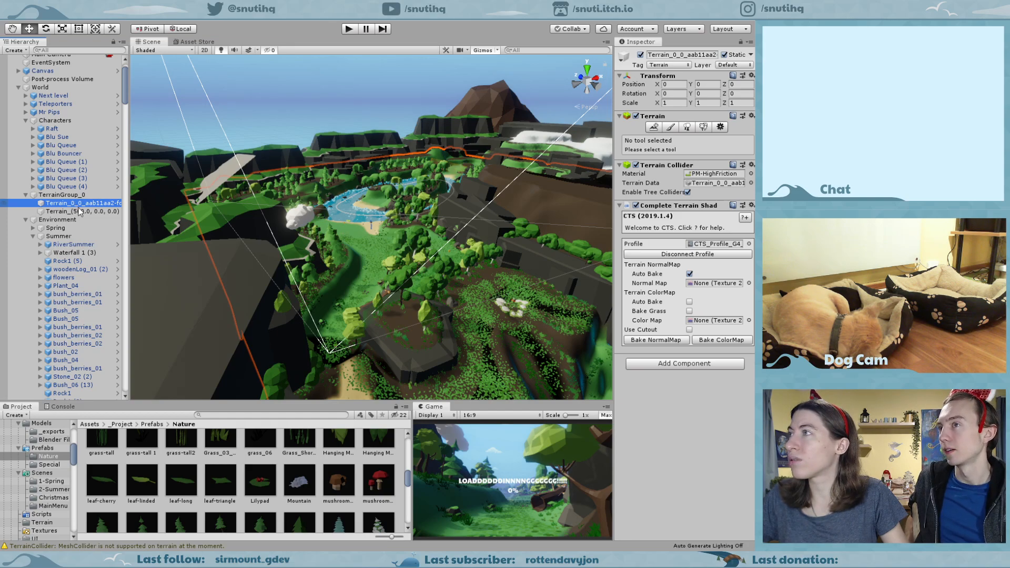
{"action": "double_click", "coordinate": [703, 243]}
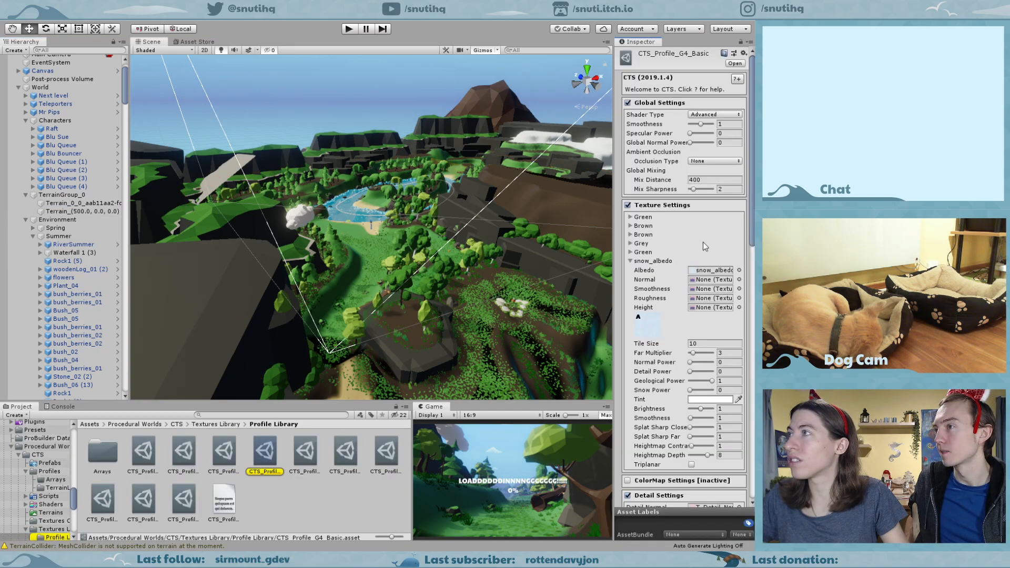
{"action": "scroll", "coordinate": [685, 366], "scroll_direction": "down", "scroll_amount": 15}
{"action": "left_click", "coordinate": [655, 487]}
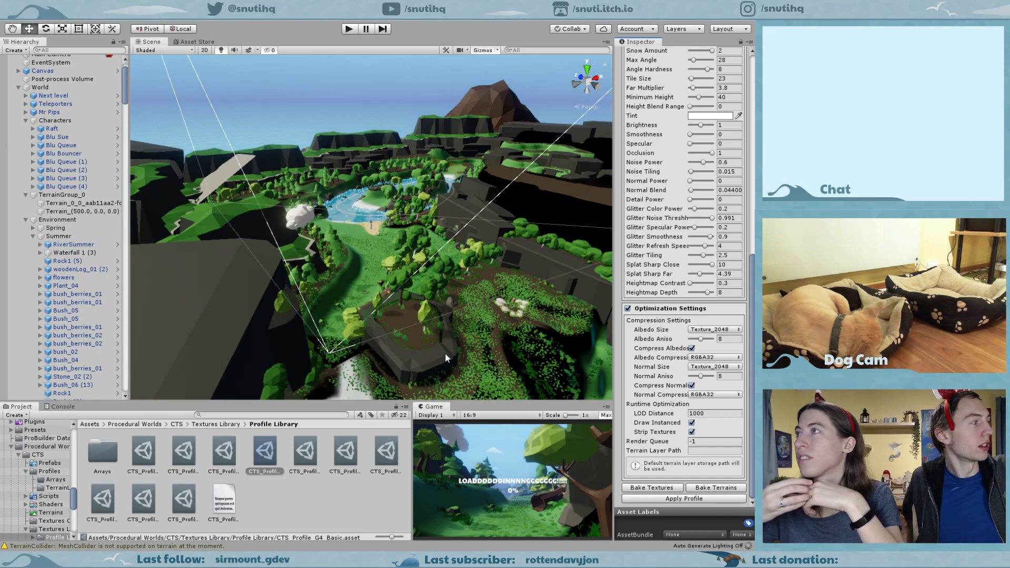
{"action": "right_click_drag", "start_coordinate": [392, 206], "coordinate": [370, 208]}
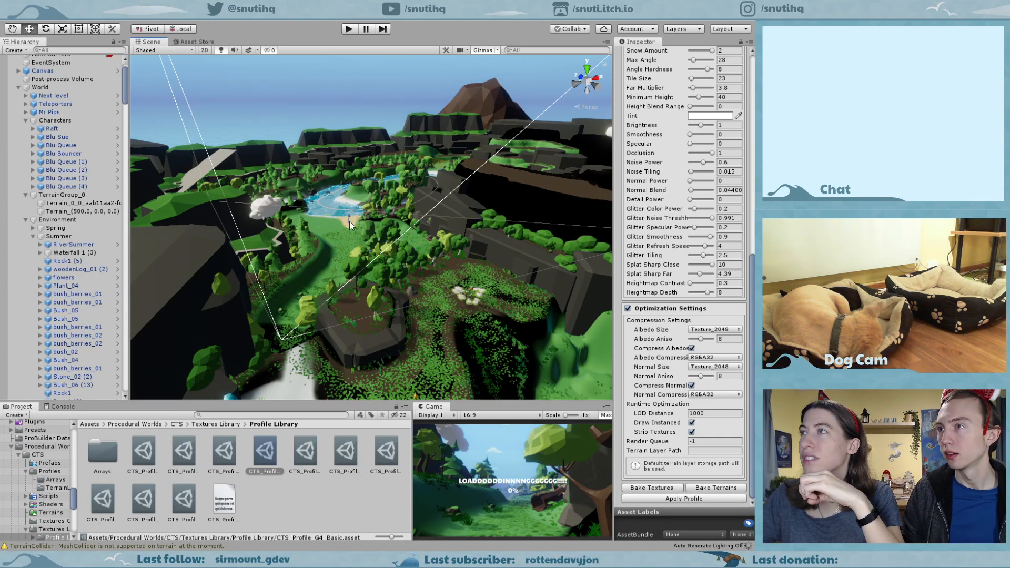
{"action": "middle_click_drag", "start_coordinate": [444, 363], "coordinate": [403, 283]}
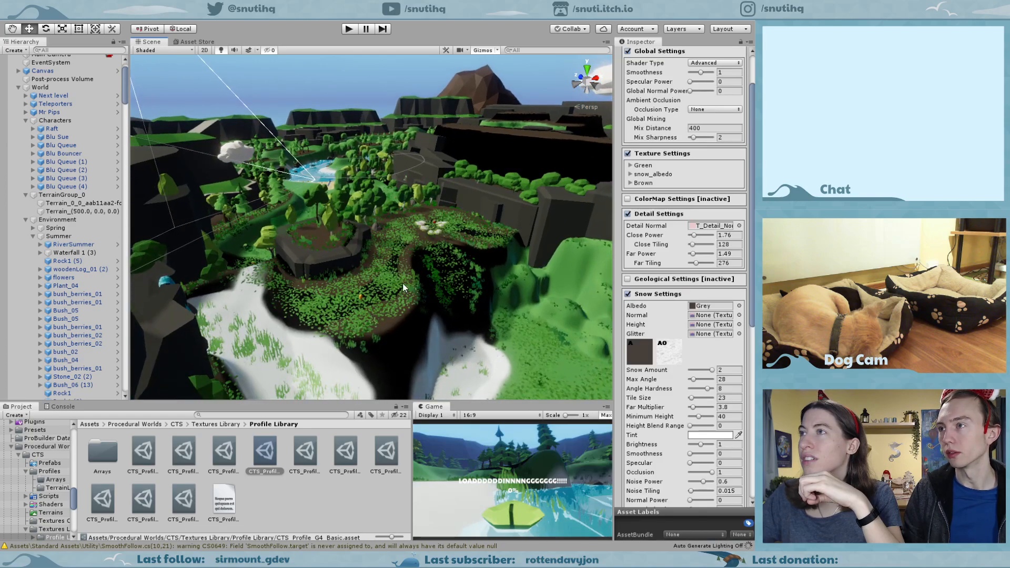
{"action": "left_click", "coordinate": [403, 283]}
{"action": "middle_click_drag", "start_coordinate": [376, 249], "coordinate": [352, 161]}
{"action": "left_click", "coordinate": [312, 77]}
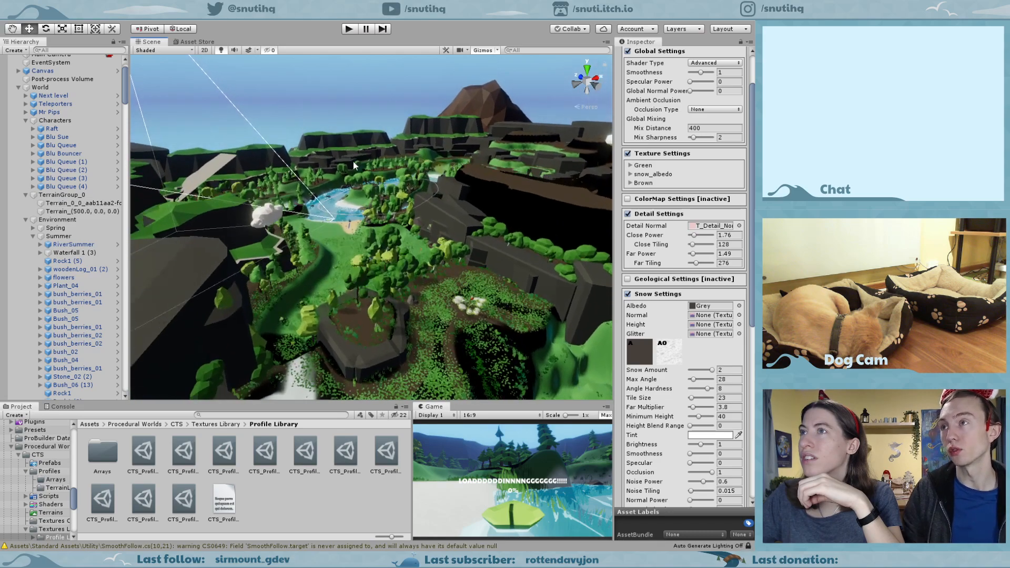
Collapse the Environment group in the hierarchy and check TerrainGroup_0 and its two terrain tiles.
{"action": "left_click", "coordinate": [25, 219]}
{"action": "left_click", "coordinate": [64, 226]}
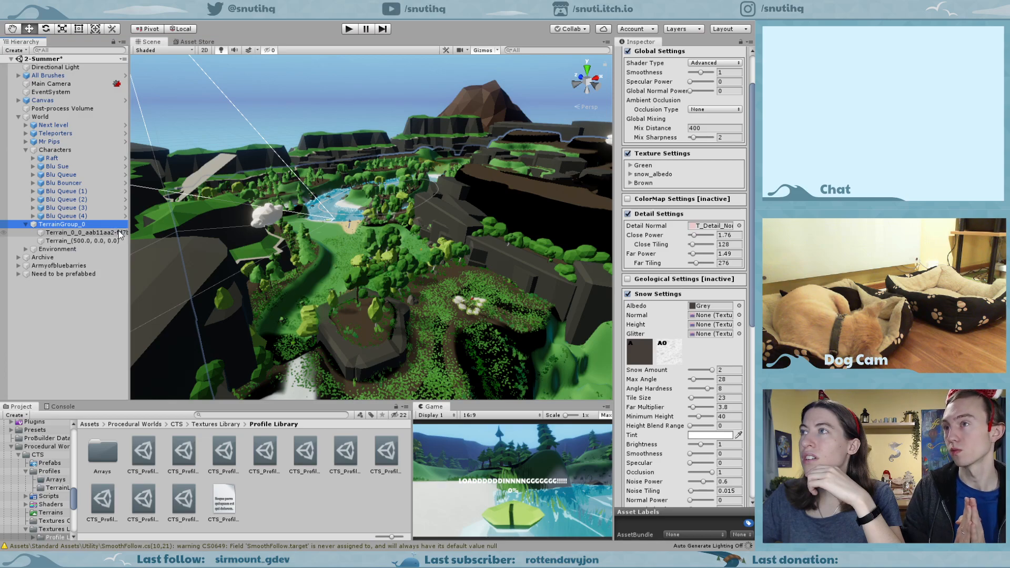
{"action": "left_click", "coordinate": [87, 241]}
{"action": "left_click", "coordinate": [87, 241]}
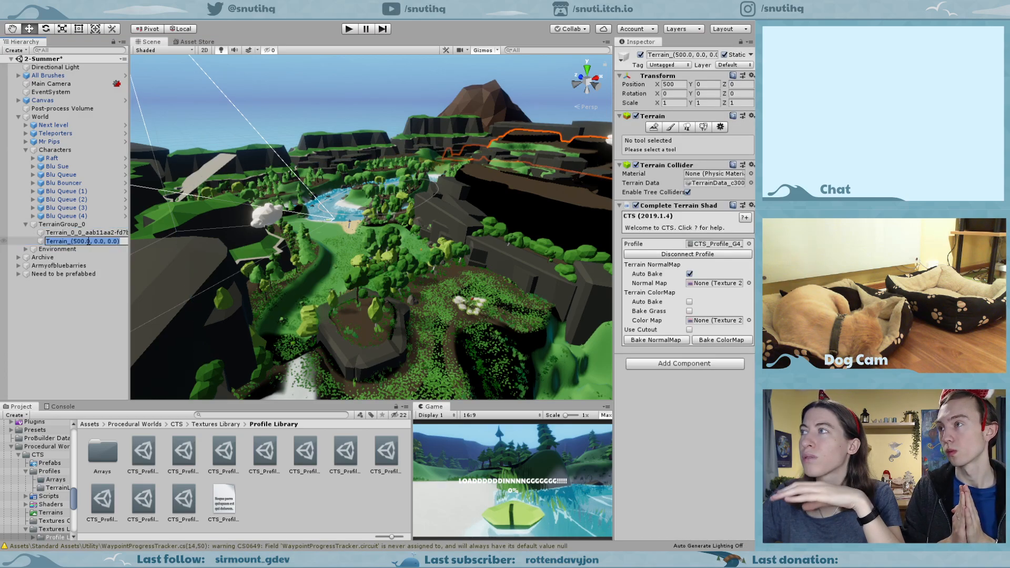
{"action": "left_click", "coordinate": [86, 233]}
Show the Paint Texture settings of Terrain_(500.0, 0.0, 0.0) and examine its layer palette, CTS settings and the terrain surface.
{"action": "left_click", "coordinate": [79, 241]}
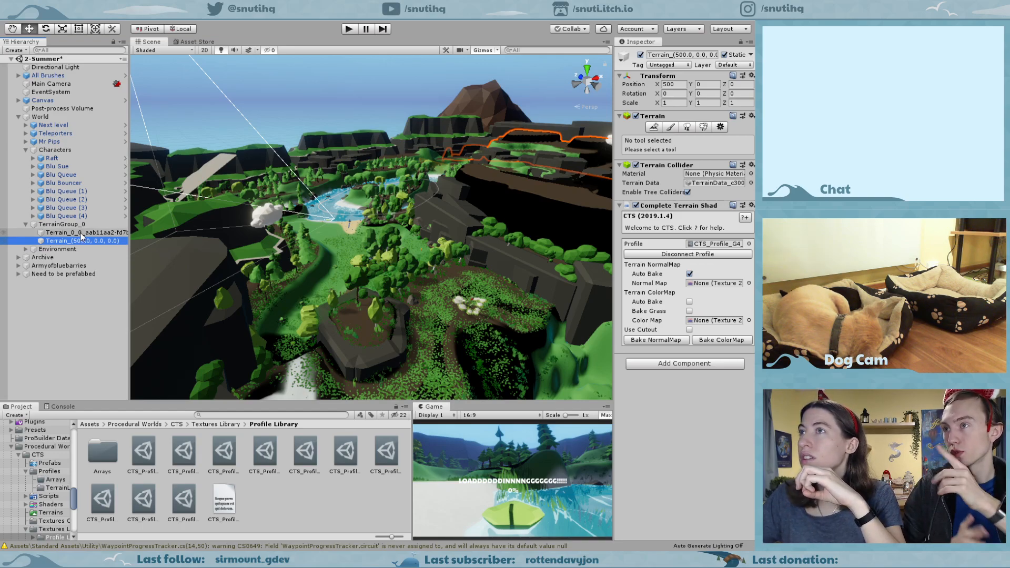
{"action": "left_click", "coordinate": [670, 127]}
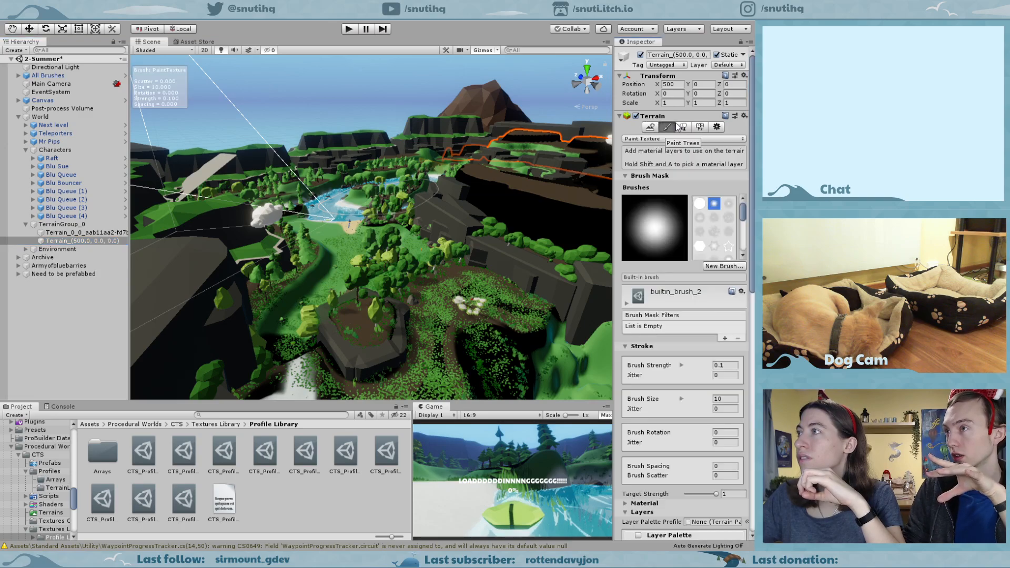
{"action": "scroll", "coordinate": [679, 336], "scroll_direction": "down", "scroll_amount": 5}
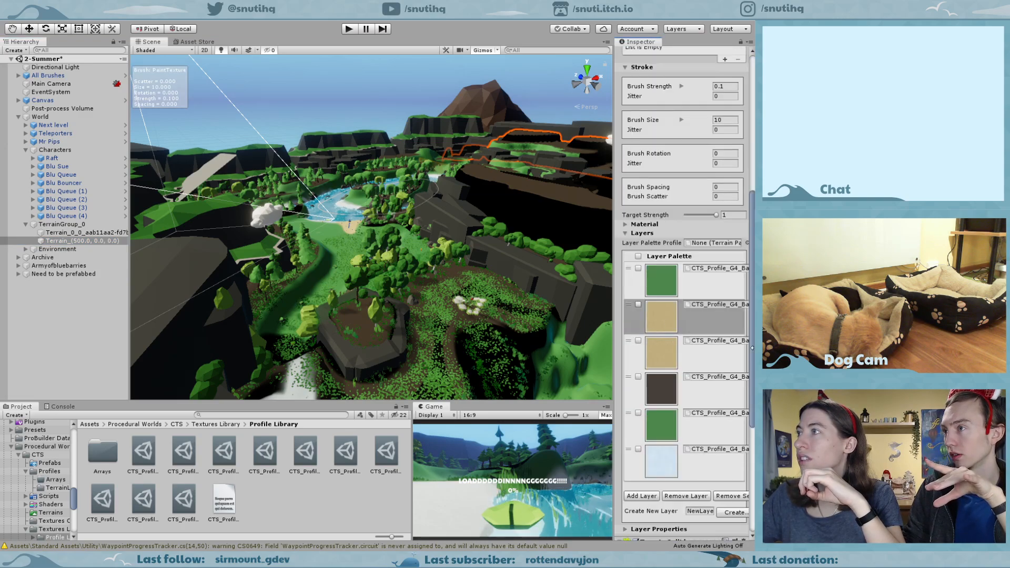
{"action": "scroll", "coordinate": [699, 356], "scroll_direction": "down", "scroll_amount": 3}
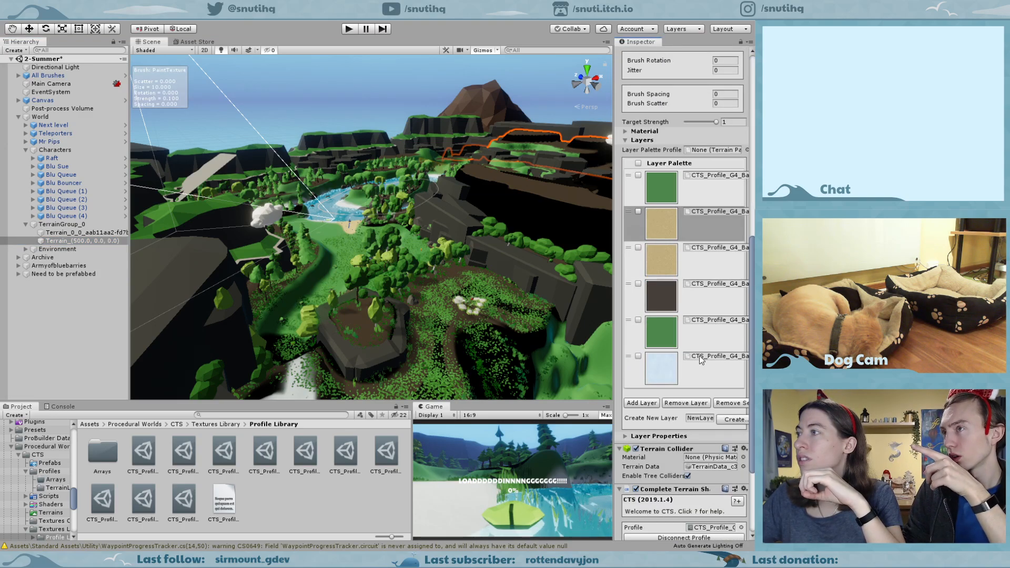
{"action": "middle_click_drag", "start_coordinate": [445, 282], "coordinate": [225, 295]}
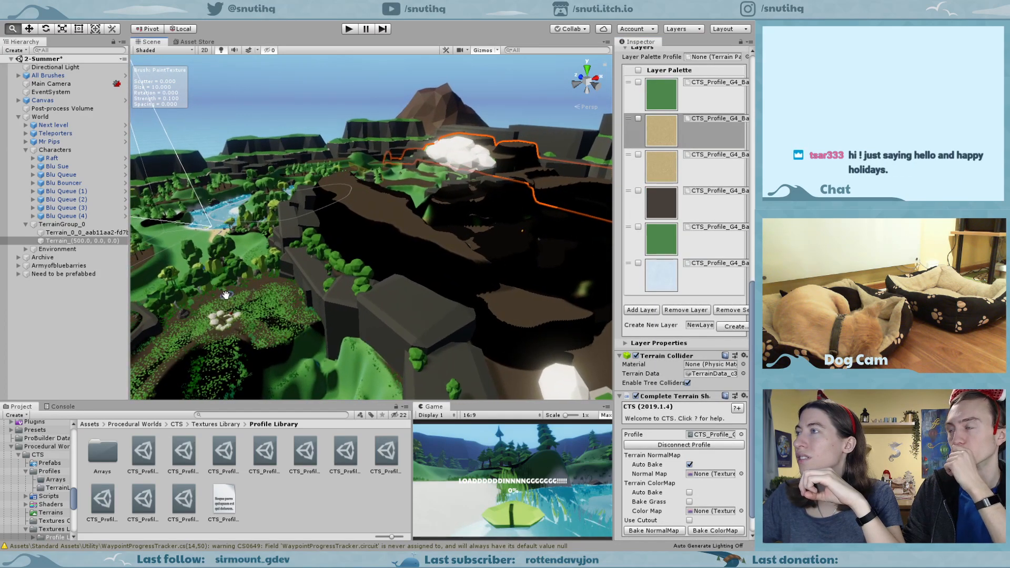
{"action": "middle_click_drag", "start_coordinate": [236, 257], "coordinate": [364, 231]}
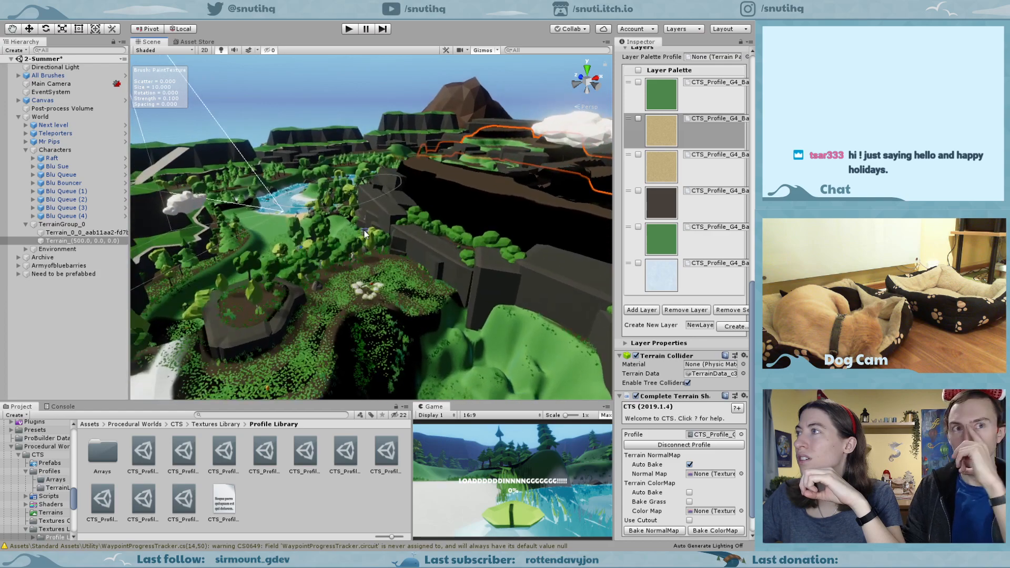
{"action": "scroll", "coordinate": [668, 371], "scroll_direction": "down", "scroll_amount": 2}
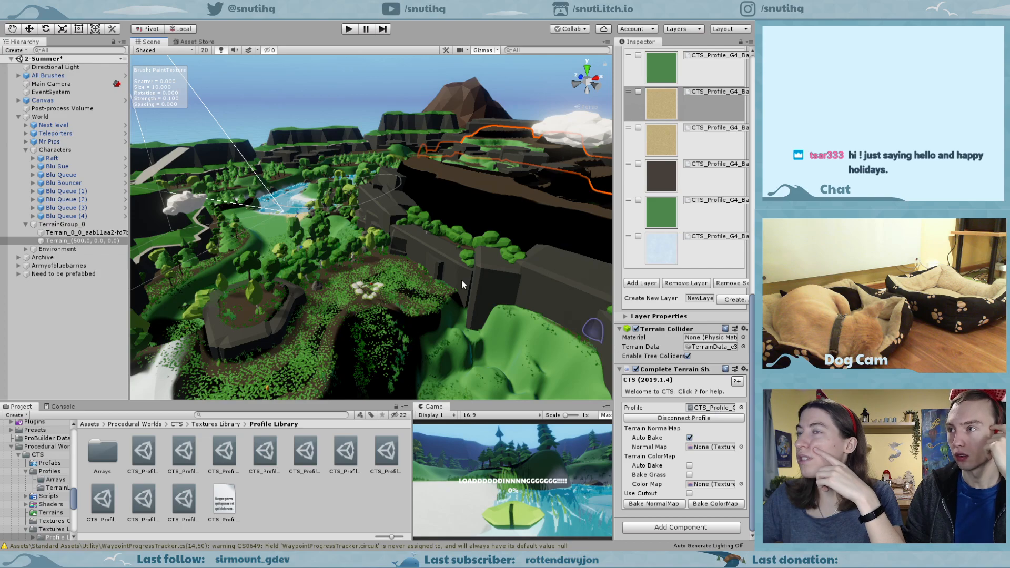
Locate the CTS profile assigned to the terrain and compare the layer palettes of the two tiles under TerrainGroup_0.
{"action": "left_click", "coordinate": [706, 410]}
{"action": "left_click", "coordinate": [182, 249]}
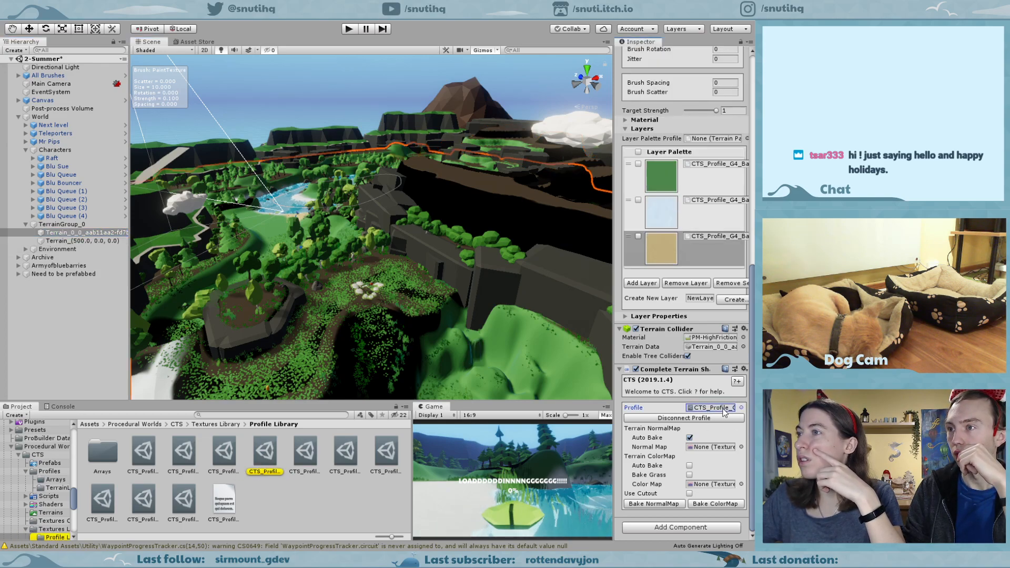
{"action": "left_click", "coordinate": [60, 240]}
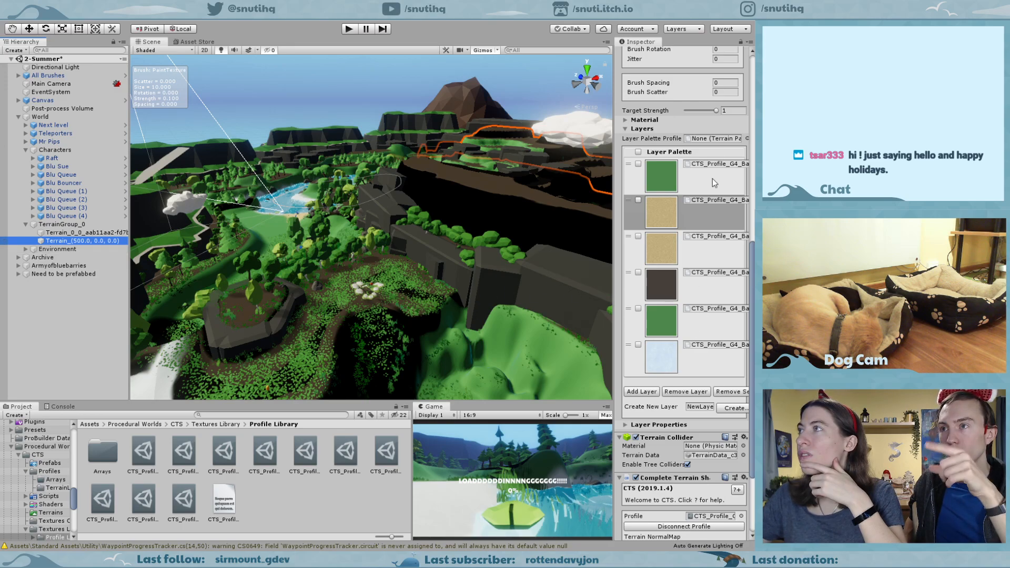
{"action": "left_click", "coordinate": [84, 233]}
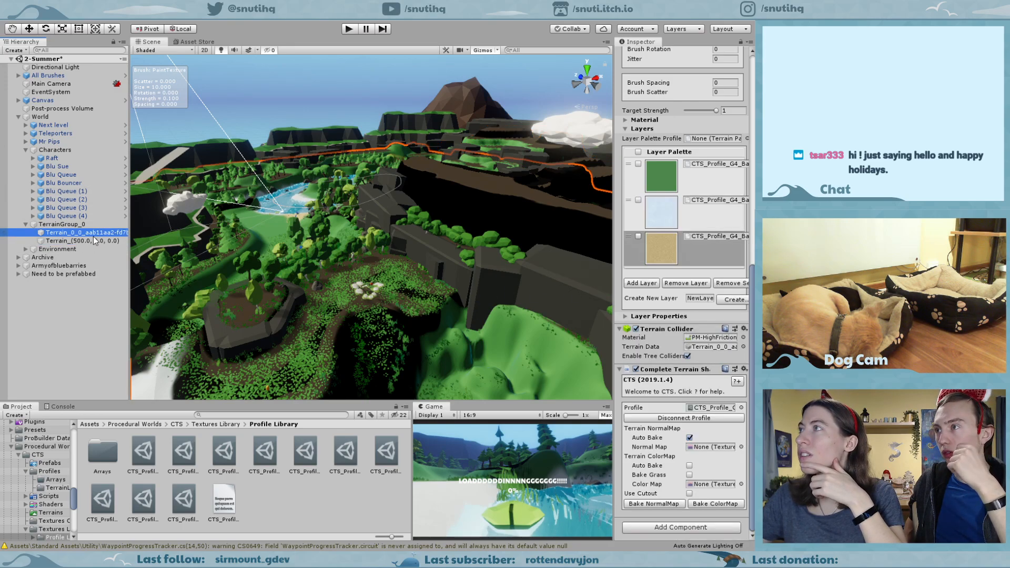
{"action": "left_click", "coordinate": [90, 241]}
{"action": "left_click", "coordinate": [716, 139]}
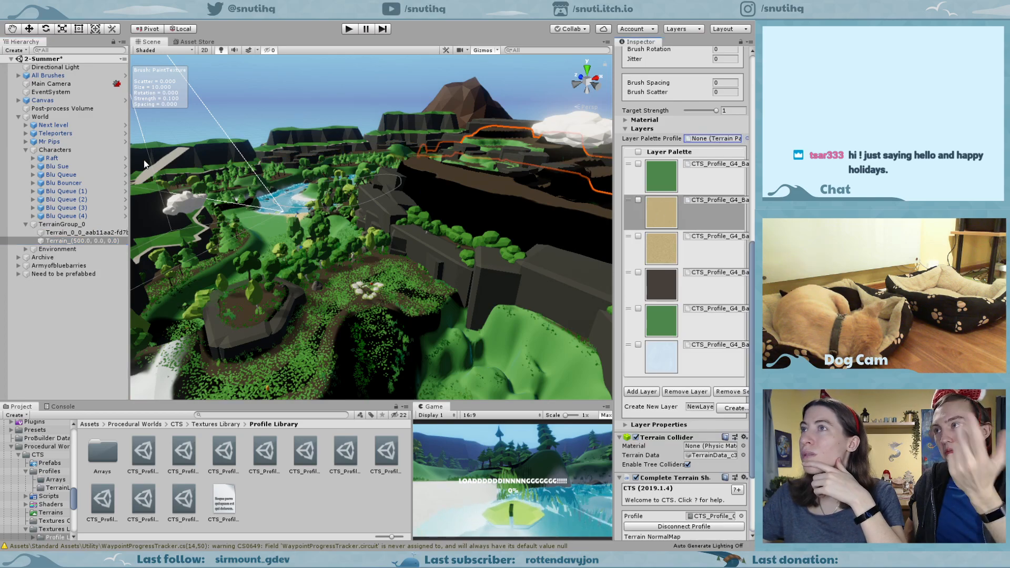
{"action": "left_click", "coordinate": [54, 234]}
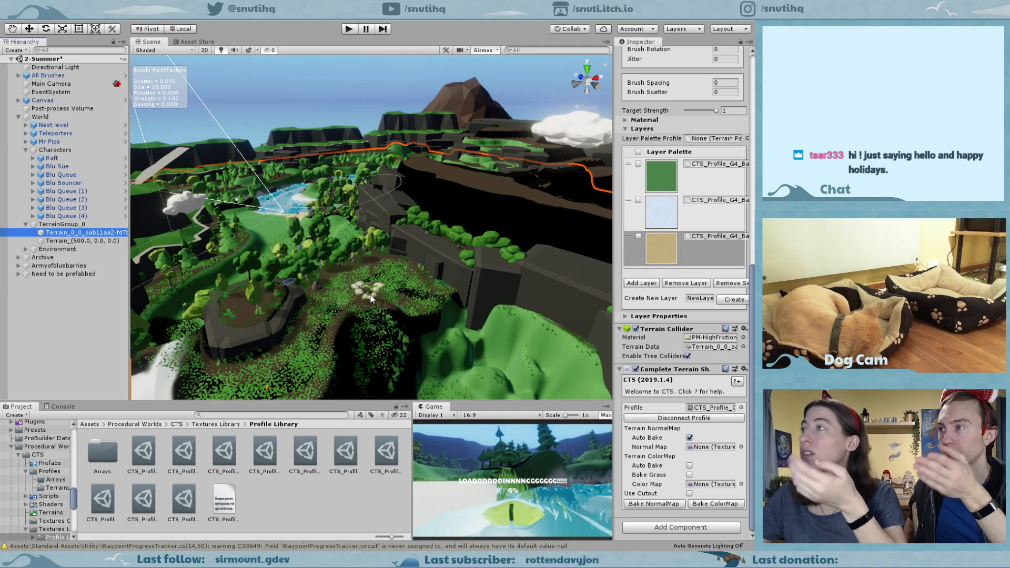
Add the CTS_Profile_G4_Basic_2 layer to the Terrain_0_0 tile and compare its palette with the neighbouring tile's in a widened Inspector.
{"action": "left_click", "coordinate": [647, 284]}
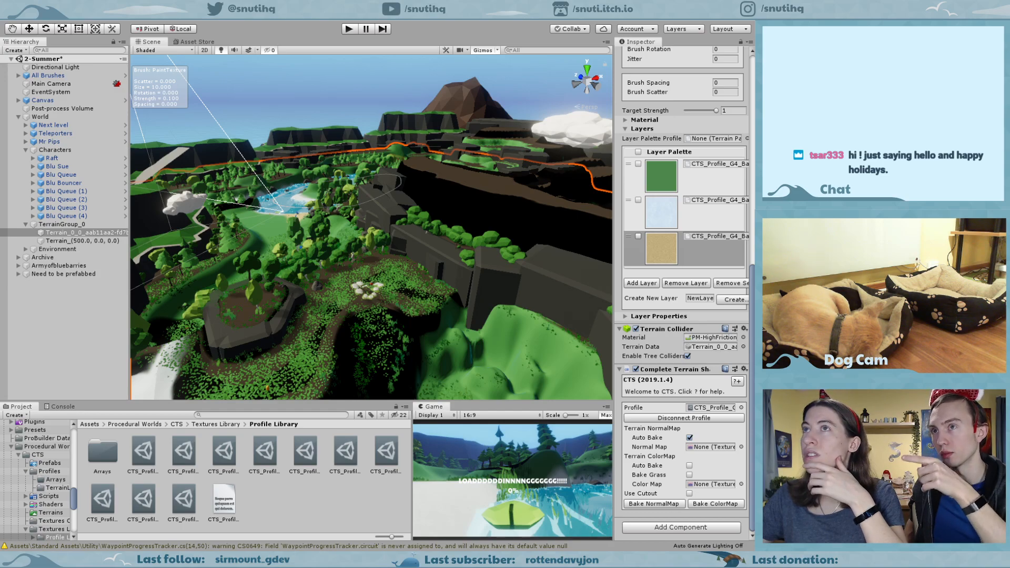
{"action": "left_click", "coordinate": [642, 283]}
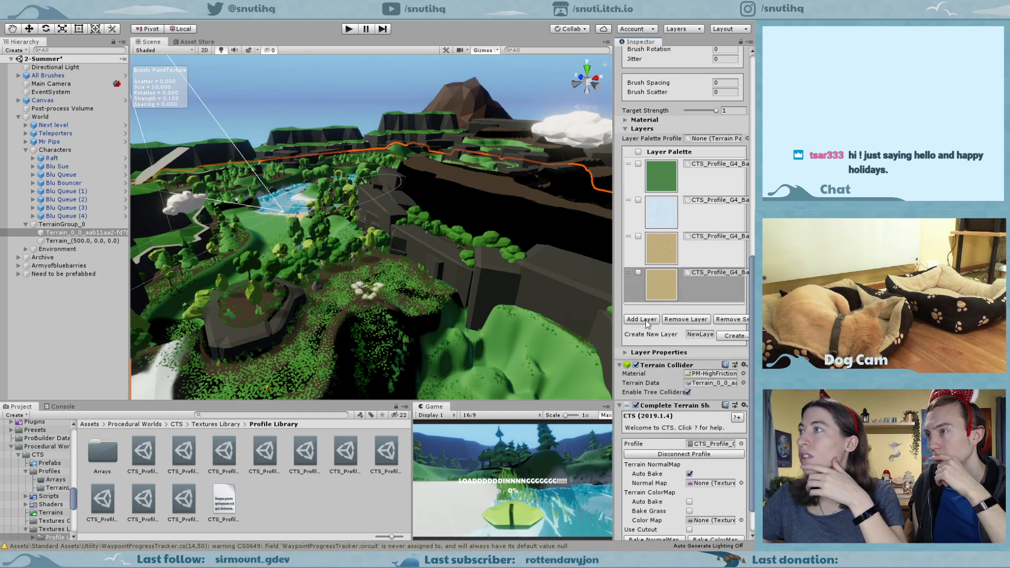
{"action": "left_click", "coordinate": [57, 241]}
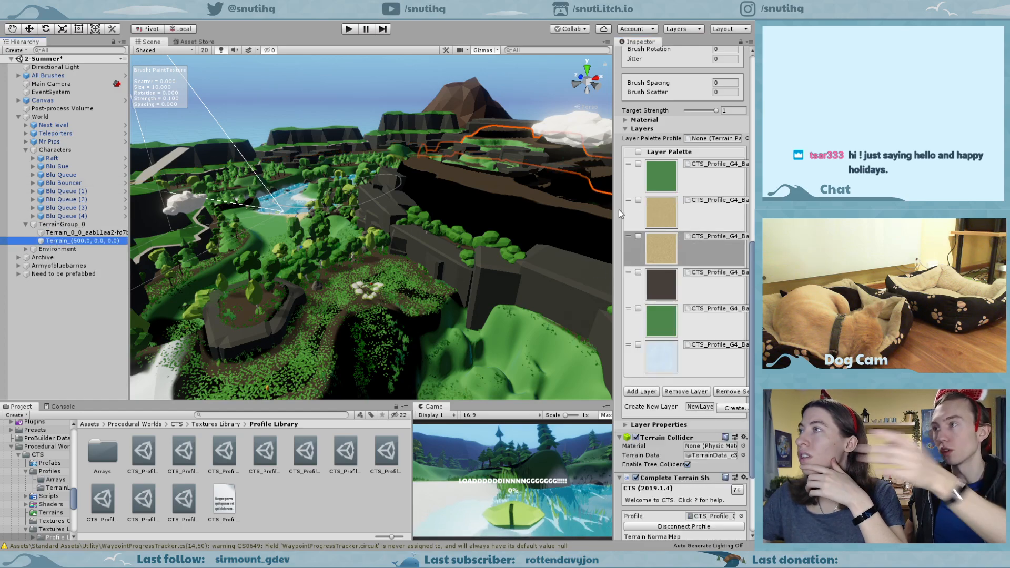
{"action": "left_click_drag", "start_coordinate": [619, 210], "coordinate": [421, 199]}
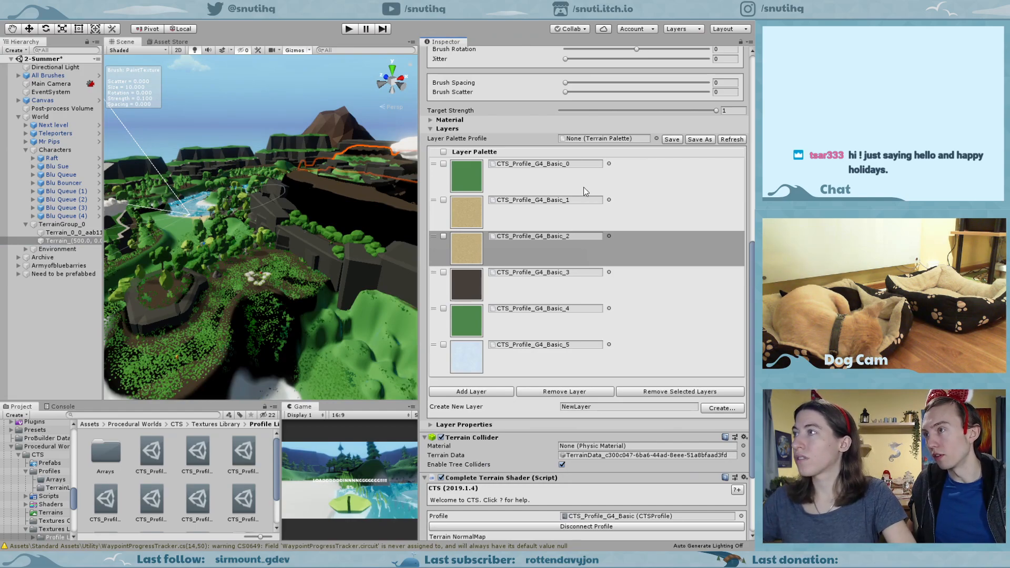
{"action": "left_click", "coordinate": [55, 235]}
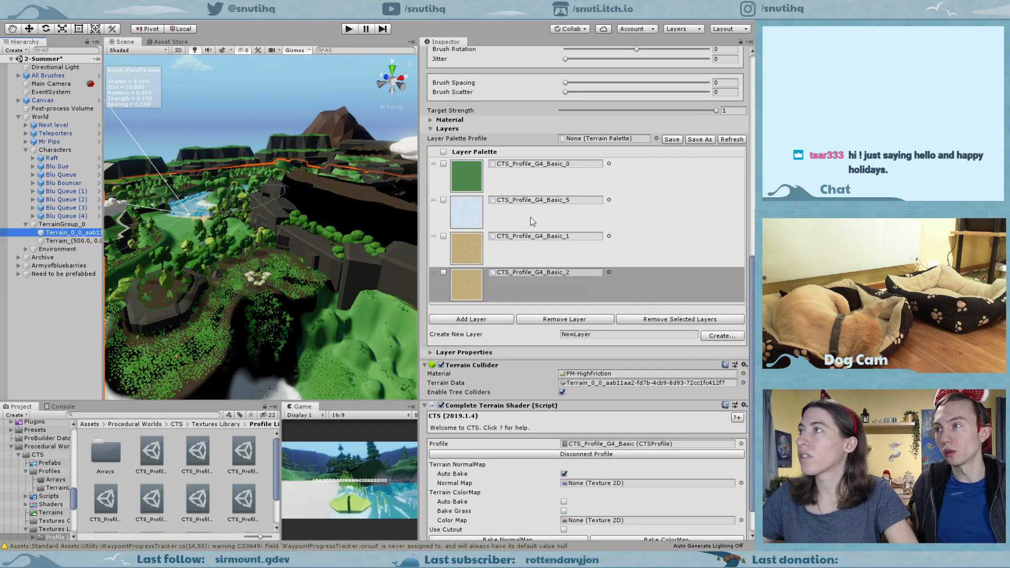
Add the CTS_Profile_G4_Basic_3 and Basic_4 layers to Terrain_0_0 and arrange its palette in order from Basic_0 to Basic_5.
{"action": "left_click", "coordinate": [610, 199]}
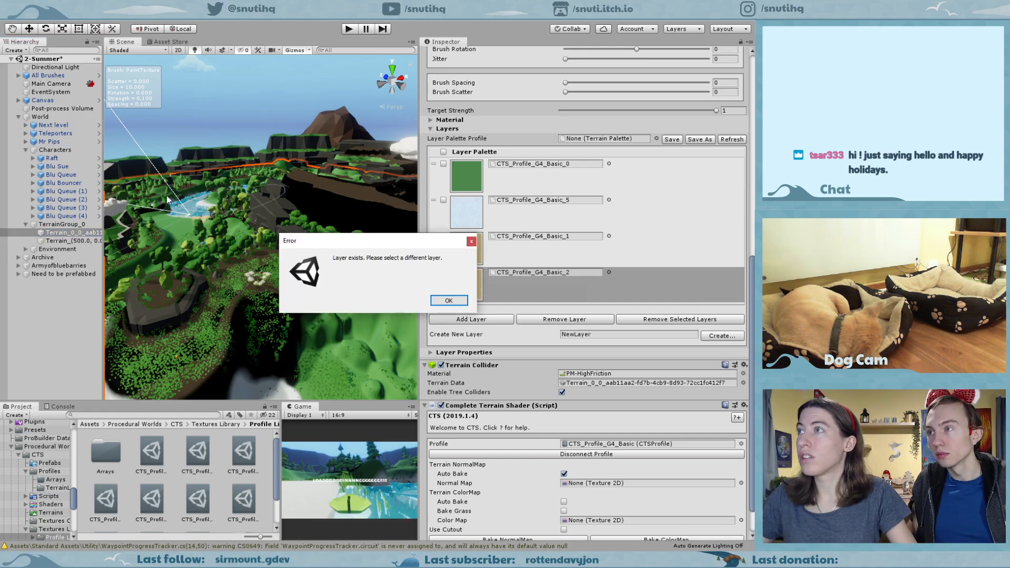
{"action": "left_click", "coordinate": [459, 305]}
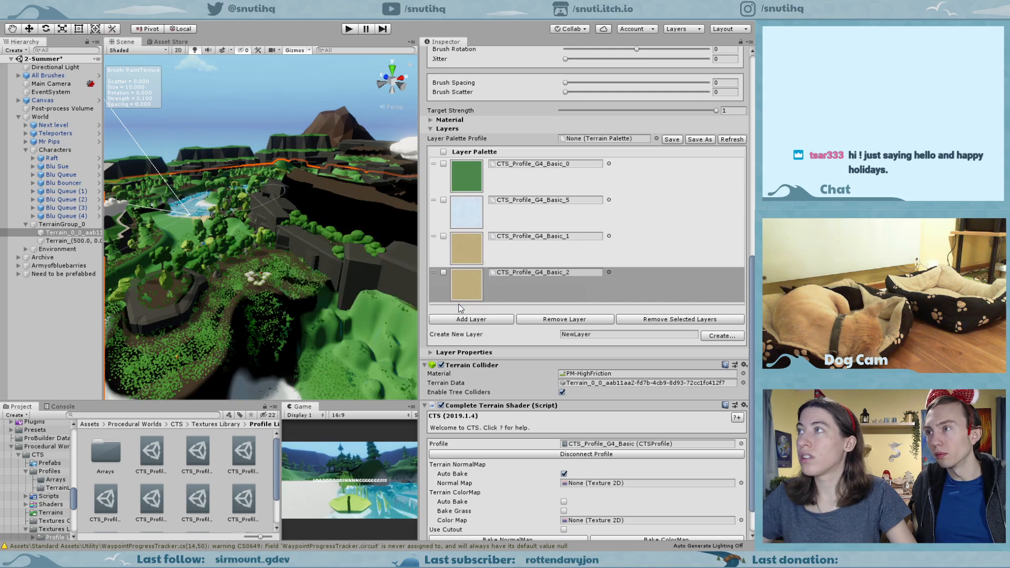
{"action": "left_click_drag", "start_coordinate": [433, 237], "coordinate": [430, 200]}
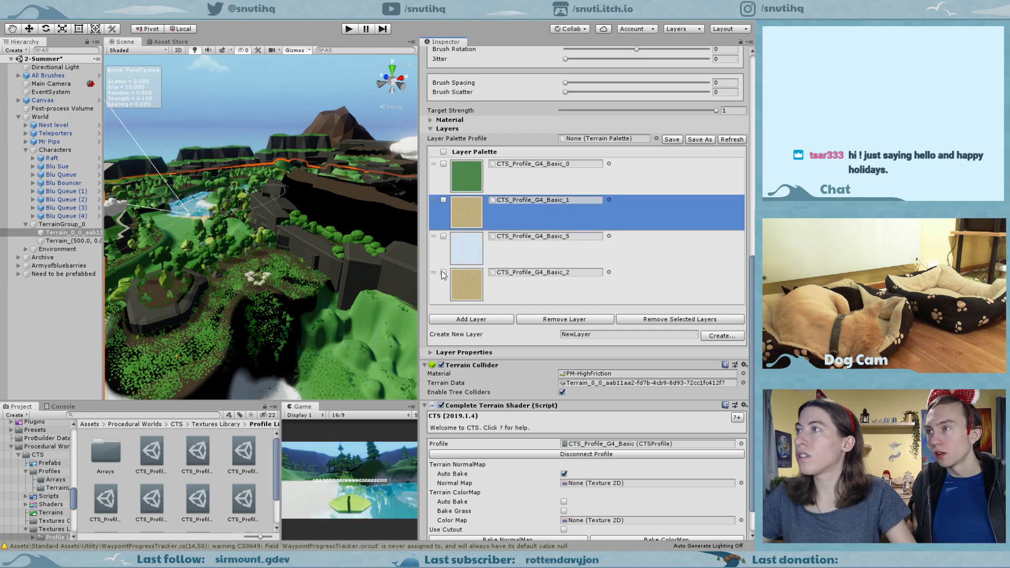
{"action": "left_click_drag", "start_coordinate": [434, 271], "coordinate": [434, 238]}
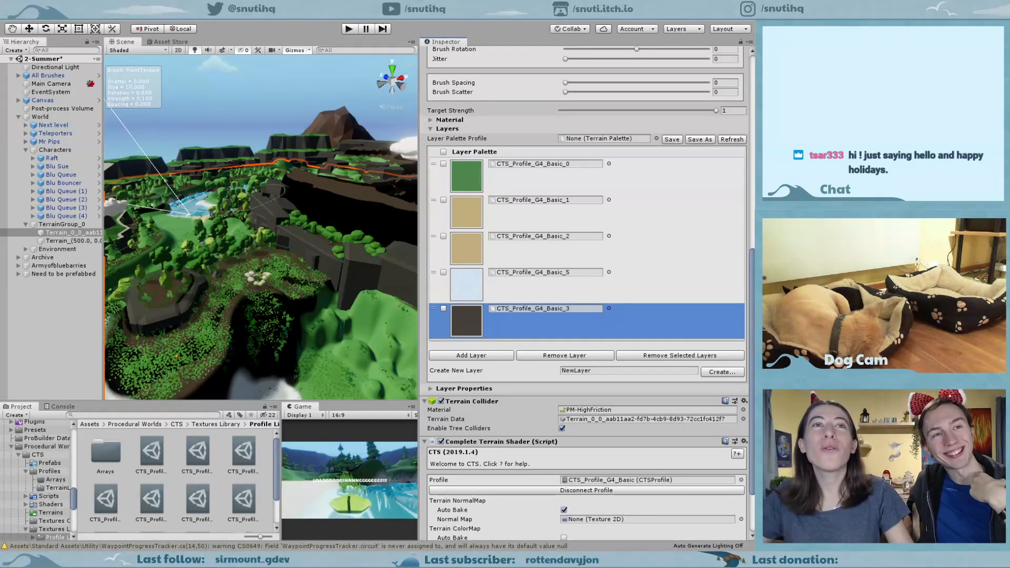
{"action": "left_click_drag", "start_coordinate": [432, 305], "coordinate": [429, 276]}
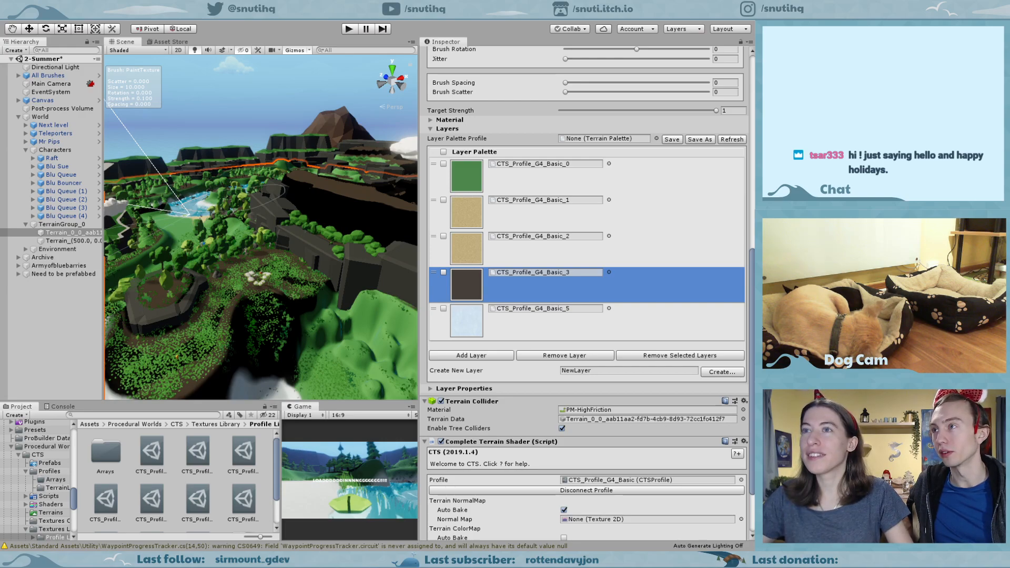
{"action": "left_click_drag", "start_coordinate": [522, 364], "coordinate": [521, 317]}
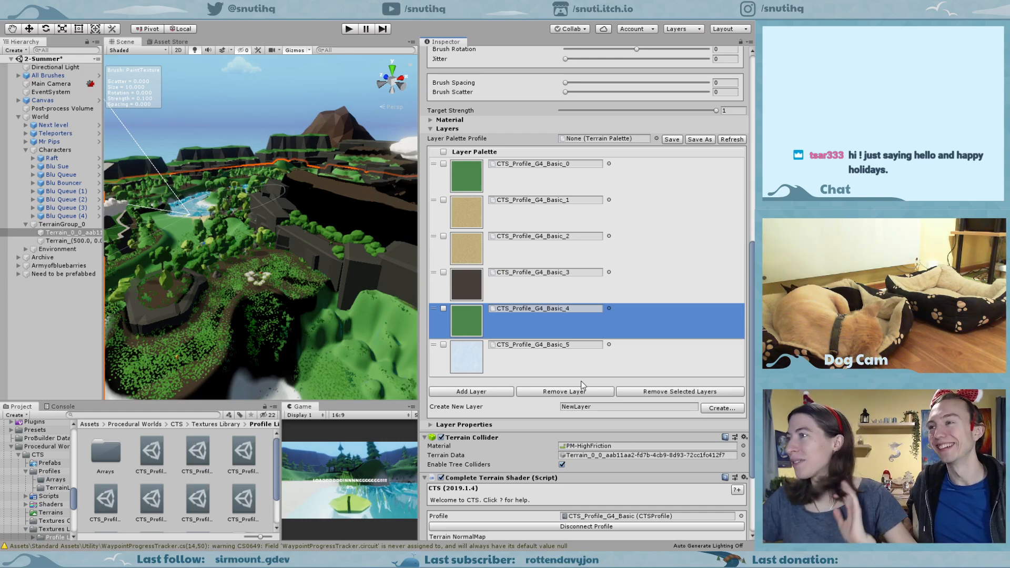
Open the CTS_Profile_G4_Basic profile assigned to the Terrain_0_0 tile and bake its textures.
{"action": "scroll", "coordinate": [581, 381], "scroll_direction": "down", "scroll_amount": 3}
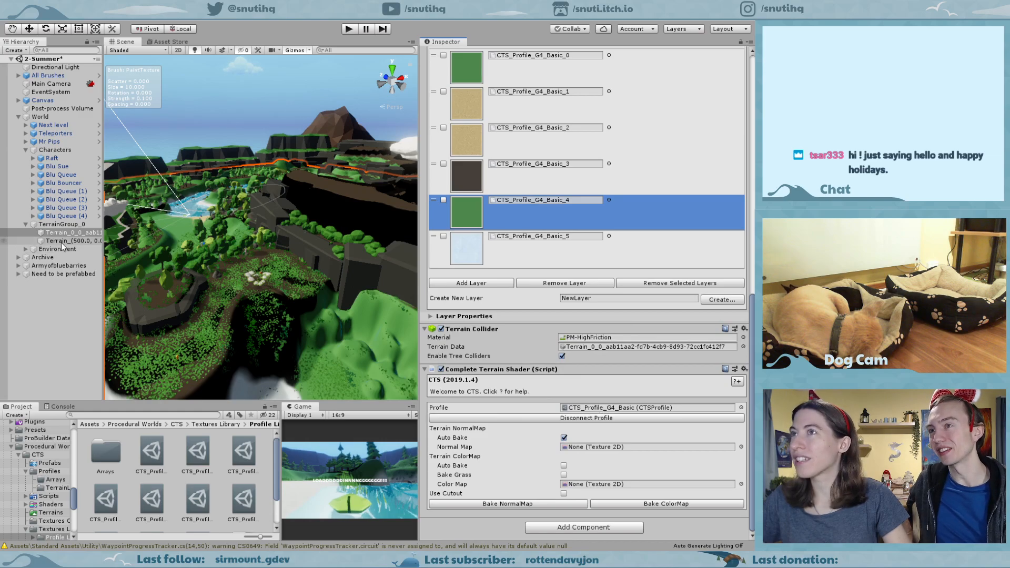
{"action": "left_click", "coordinate": [613, 409]}
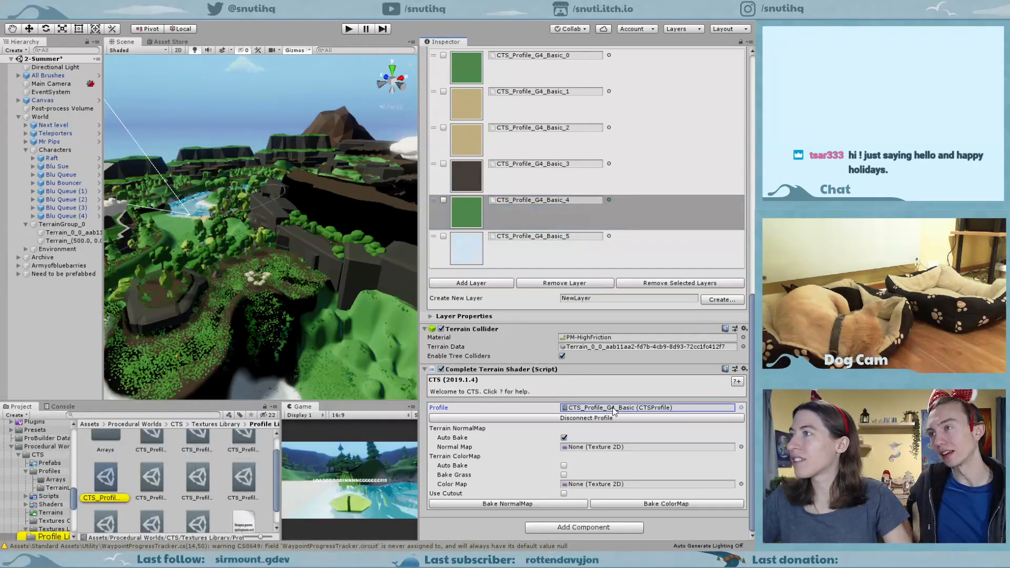
{"action": "double_click", "coordinate": [613, 408]}
{"action": "left_click", "coordinate": [526, 488]}
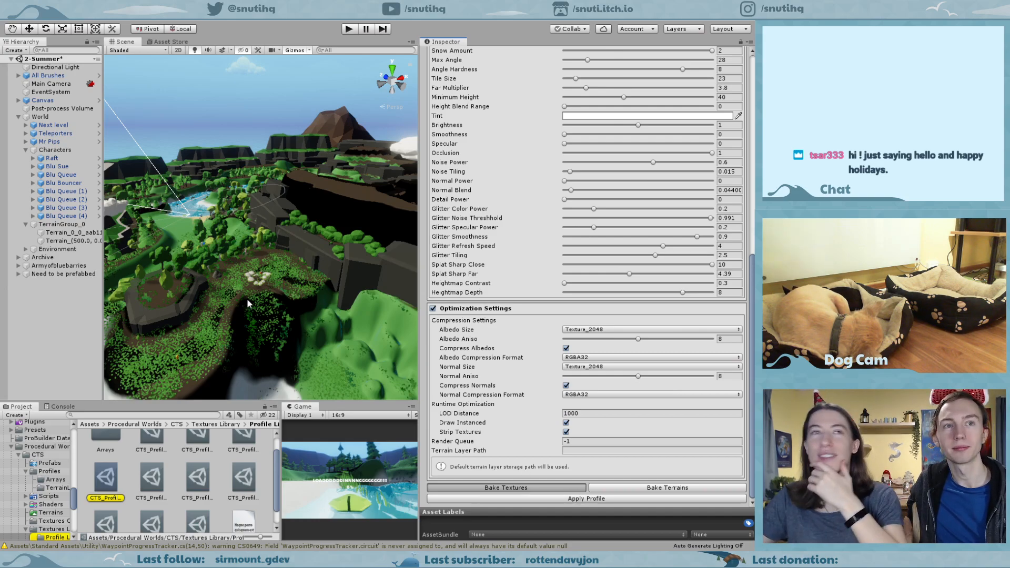
Examine the baked terrain textures around the plateau, the cliffs and the lake from several angles.
{"action": "middle_click_drag", "start_coordinate": [231, 318], "coordinate": [266, 369]}
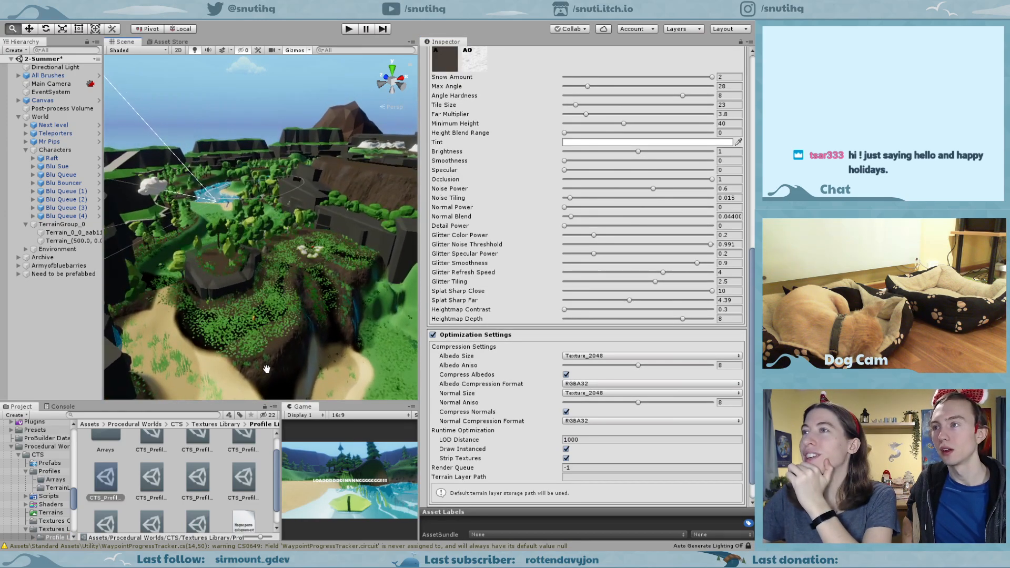
{"action": "mouse_move", "coordinate": [239, 218]}
{"action": "middle_mouse_down"}
{"action": "mouse_move", "coordinate": [245, 251]}
{"action": "mouse_move", "coordinate": [159, 317]}
{"action": "middle_mouse_up"}
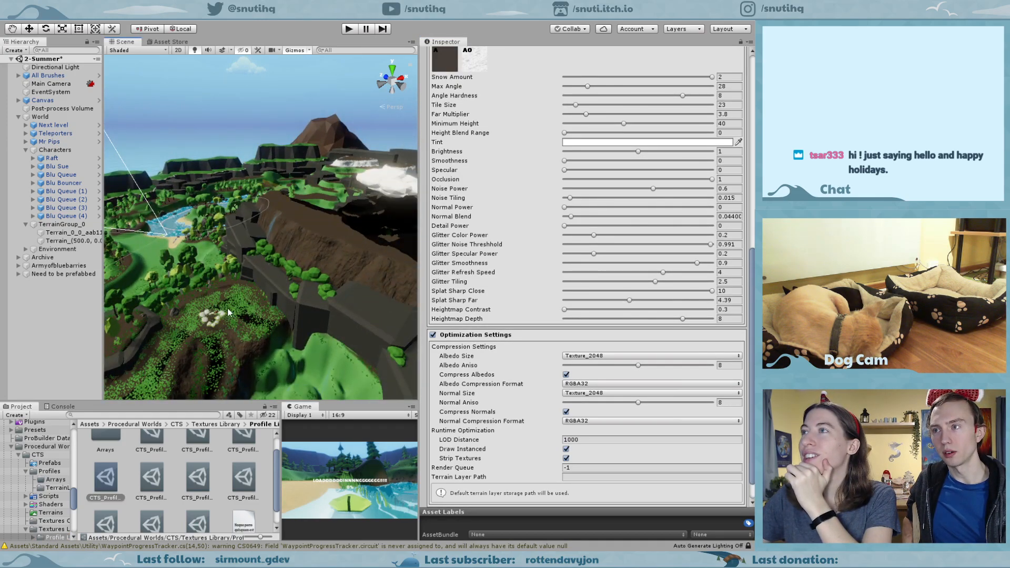
{"action": "scroll", "coordinate": [237, 301], "scroll_direction": "up", "scroll_amount": 6}
{"action": "mouse_move", "coordinate": [242, 374]}
{"action": "middle_mouse_down"}
{"action": "mouse_move", "coordinate": [258, 310]}
{"action": "mouse_move", "coordinate": [229, 207]}
{"action": "mouse_move", "coordinate": [168, 295]}
{"action": "middle_mouse_up"}
{"action": "scroll", "coordinate": [261, 305], "scroll_direction": "down", "scroll_amount": 2}
{"action": "middle_click_drag", "start_coordinate": [254, 235], "coordinate": [164, 324]}
{"action": "mouse_move", "coordinate": [337, 294]}
{"action": "middle_mouse_down"}
{"action": "mouse_move", "coordinate": [306, 316]}
{"action": "mouse_move", "coordinate": [343, 286]}
{"action": "middle_mouse_up"}
{"action": "mouse_move", "coordinate": [215, 315]}
{"action": "middle_mouse_down"}
{"action": "mouse_move", "coordinate": [288, 269]}
{"action": "mouse_move", "coordinate": [280, 238]}
{"action": "middle_mouse_up"}
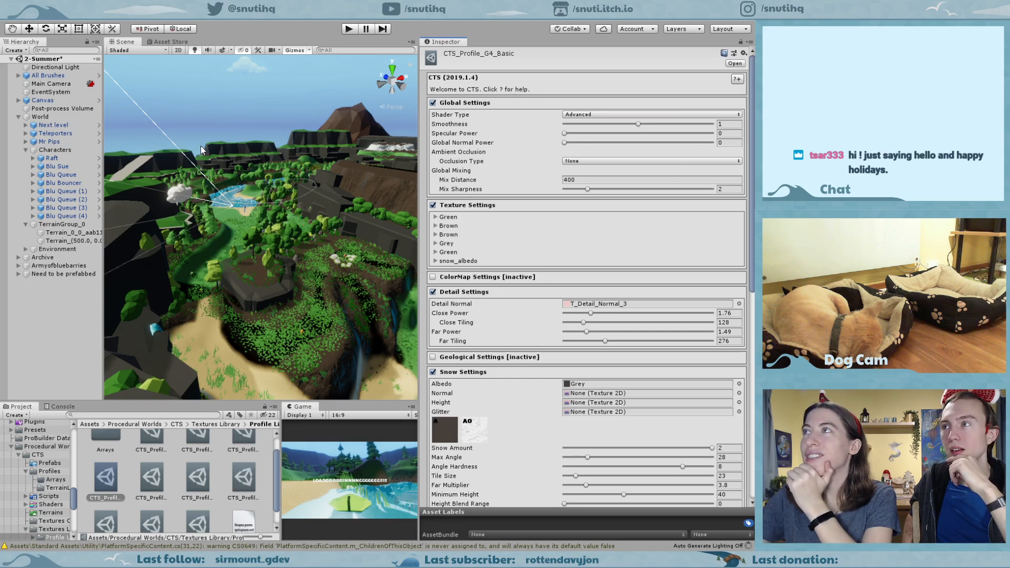
Narrow the Inspector, check both terrain tiles, and review the layer palette and CTS settings of Terrain_(500.0, 0.0, 0.0).
{"action": "left_click", "coordinate": [441, 190]}
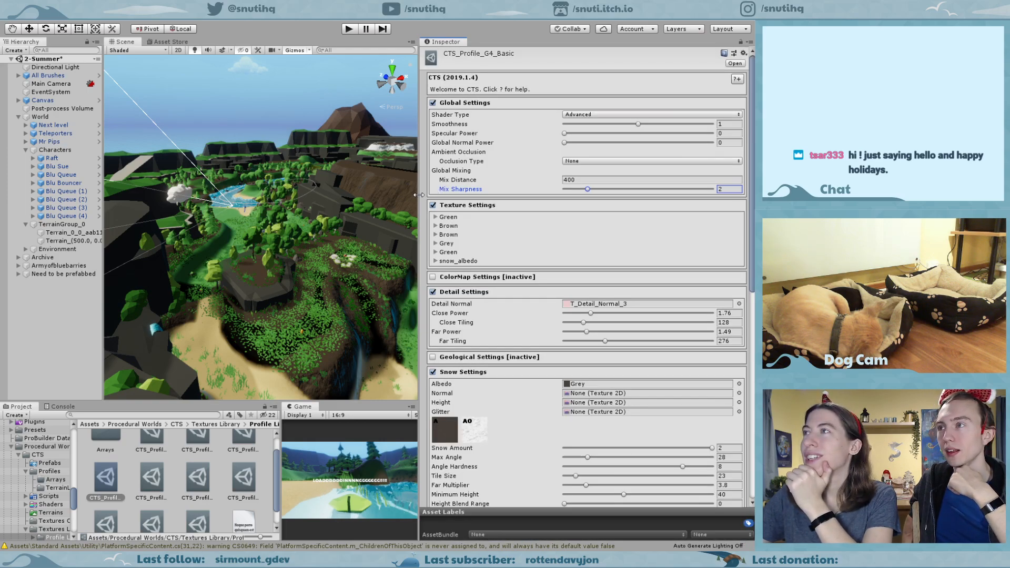
{"action": "left_click_drag", "start_coordinate": [420, 195], "coordinate": [539, 195]}
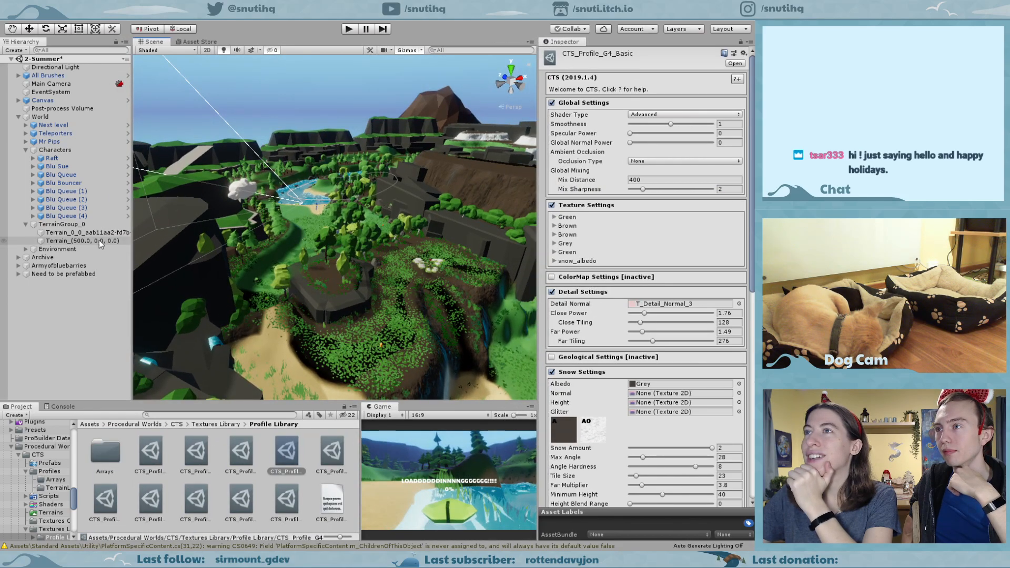
{"action": "left_click", "coordinate": [90, 234]}
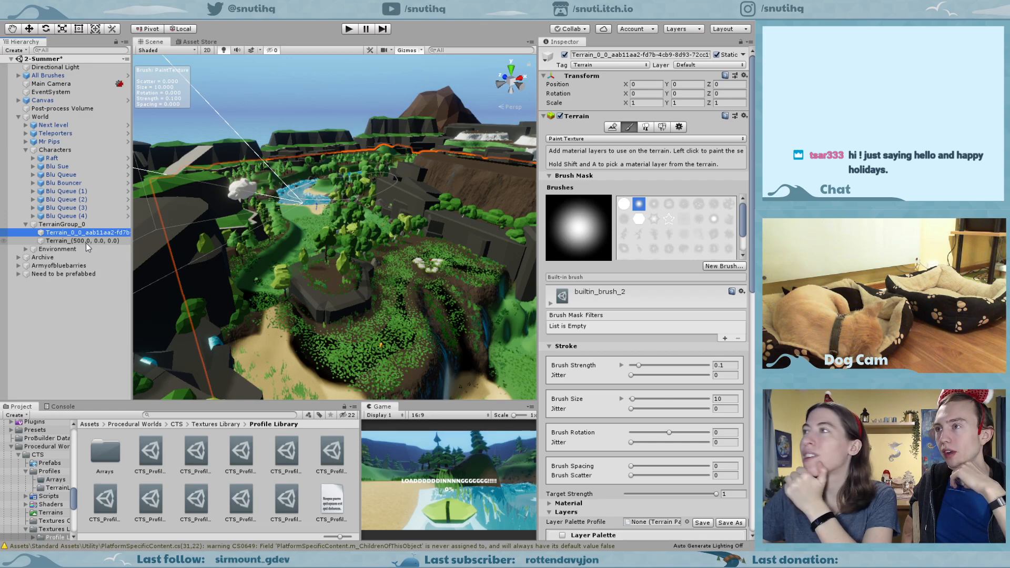
{"action": "left_click", "coordinate": [86, 242]}
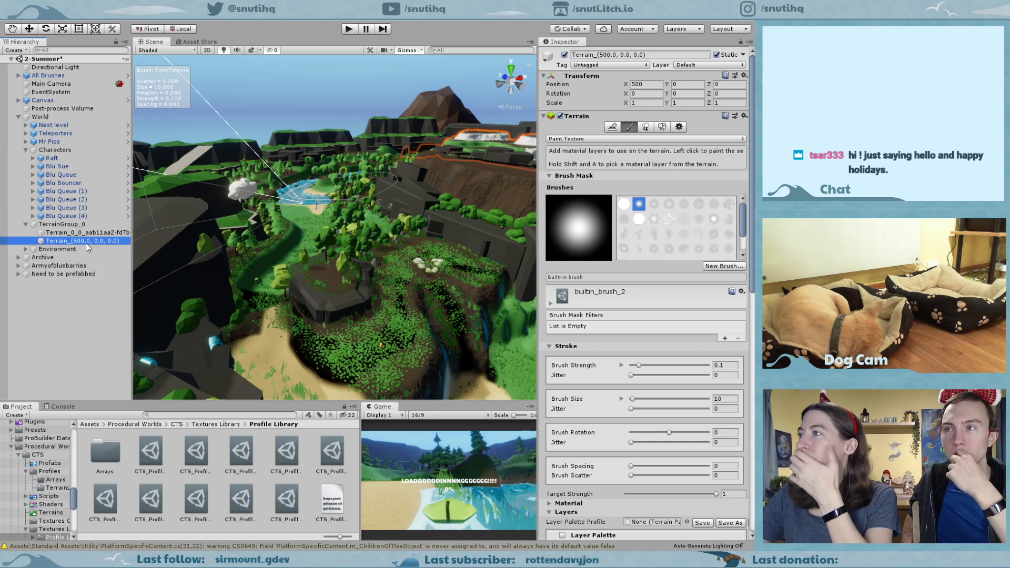
{"action": "scroll", "coordinate": [671, 366], "scroll_direction": "down", "scroll_amount": 8}
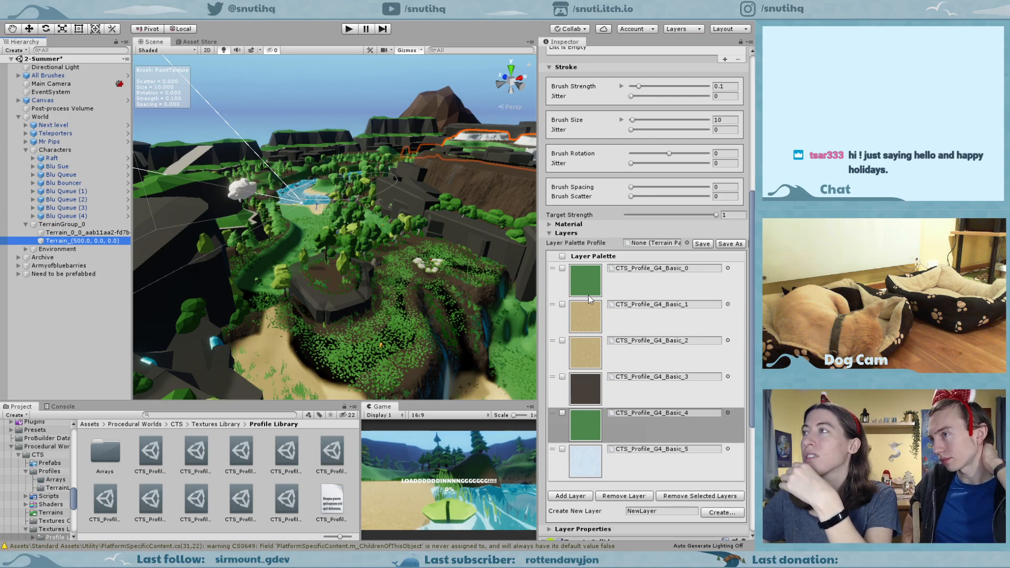
{"action": "scroll", "coordinate": [624, 354], "scroll_direction": "down", "scroll_amount": 5}
Disable and re-enable the Complete Terrain Shader component on Terrain_(500.0, 0.0, 0.0).
{"action": "left_click", "coordinate": [561, 369]}
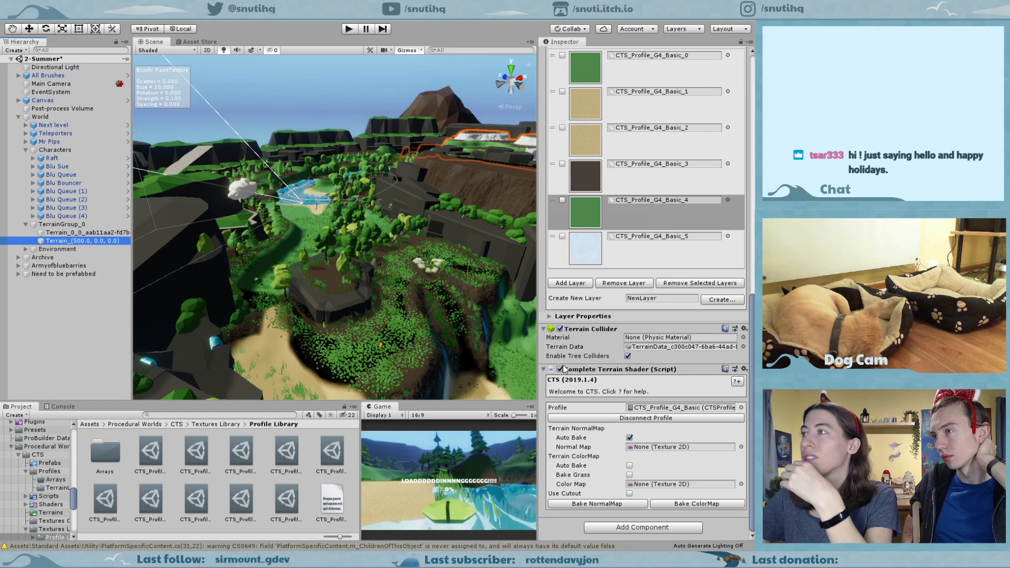
{"action": "left_click", "coordinate": [630, 438]}
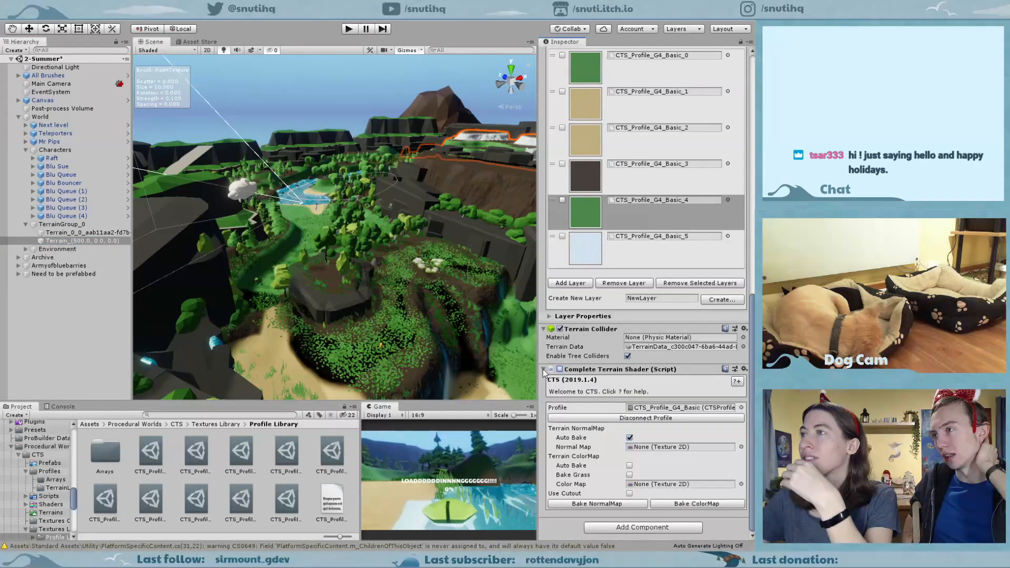
{"action": "left_click", "coordinate": [560, 369]}
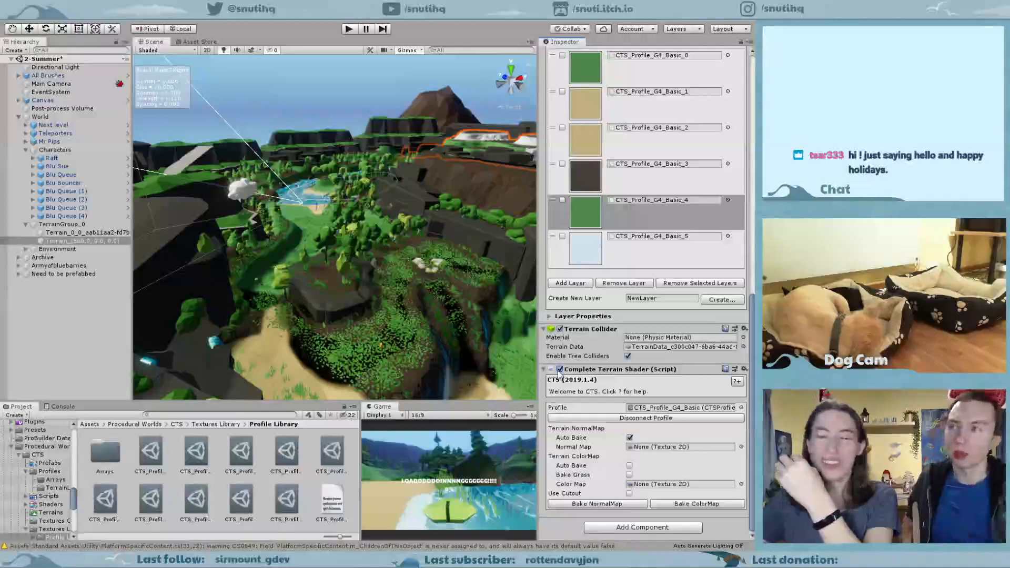
Save the tile's layer palette as CTS Layer Palette.asset in the project's _Project/Textures folder.
{"action": "scroll", "coordinate": [639, 380], "scroll_direction": "up", "scroll_amount": 10}
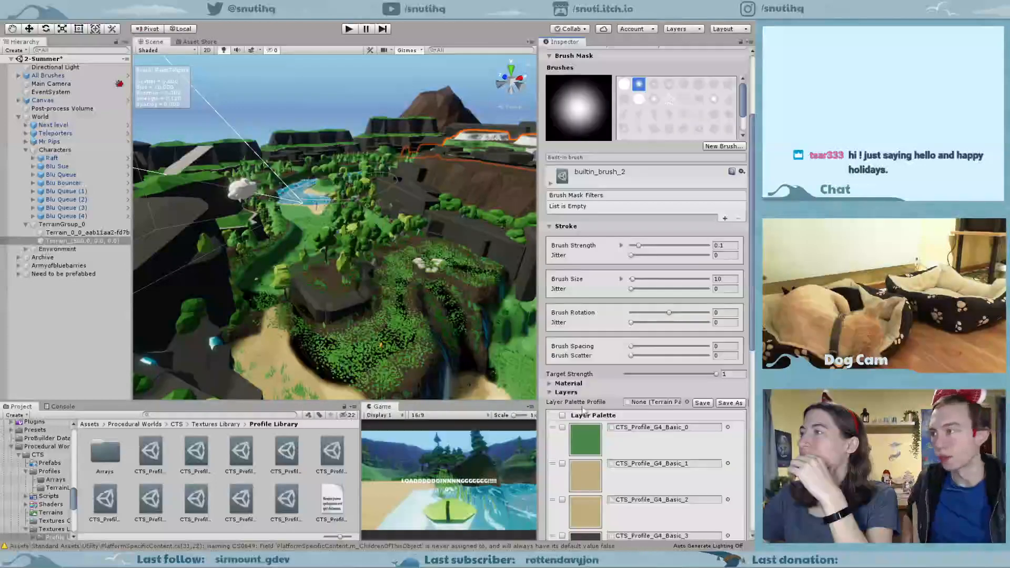
{"action": "left_click", "coordinate": [728, 403]}
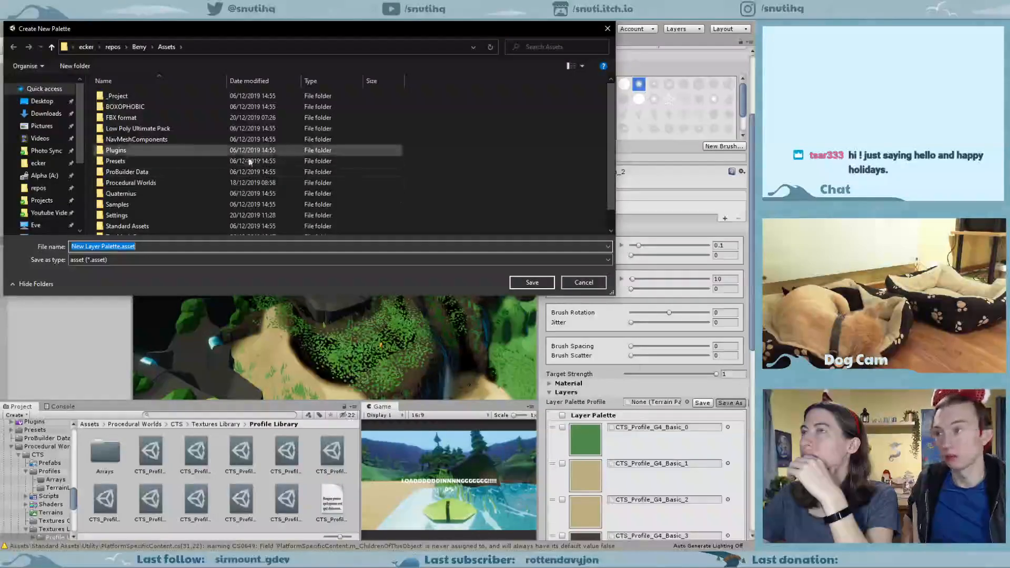
{"action": "double_click", "coordinate": [185, 95]}
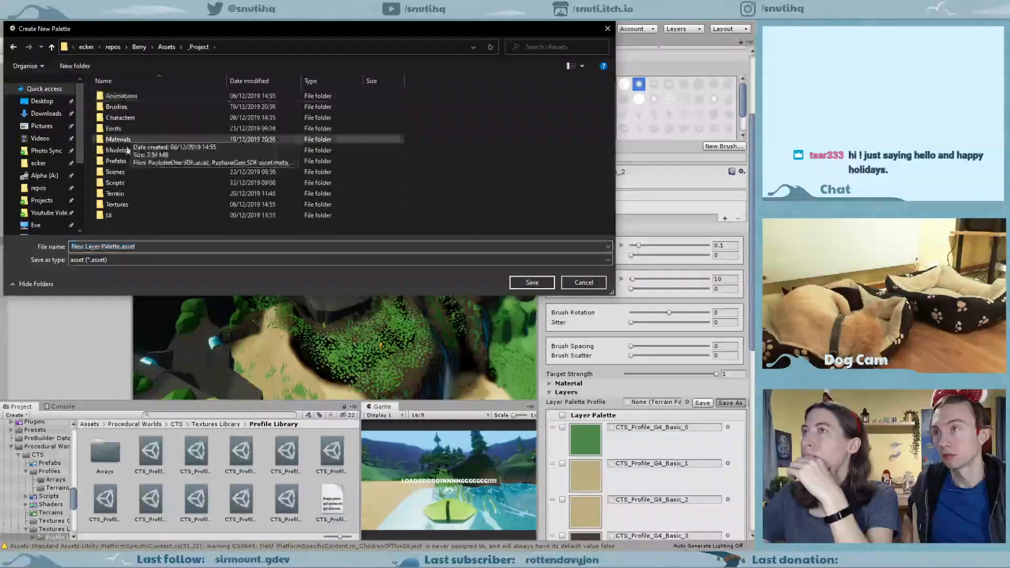
{"action": "double_click", "coordinate": [117, 208]}
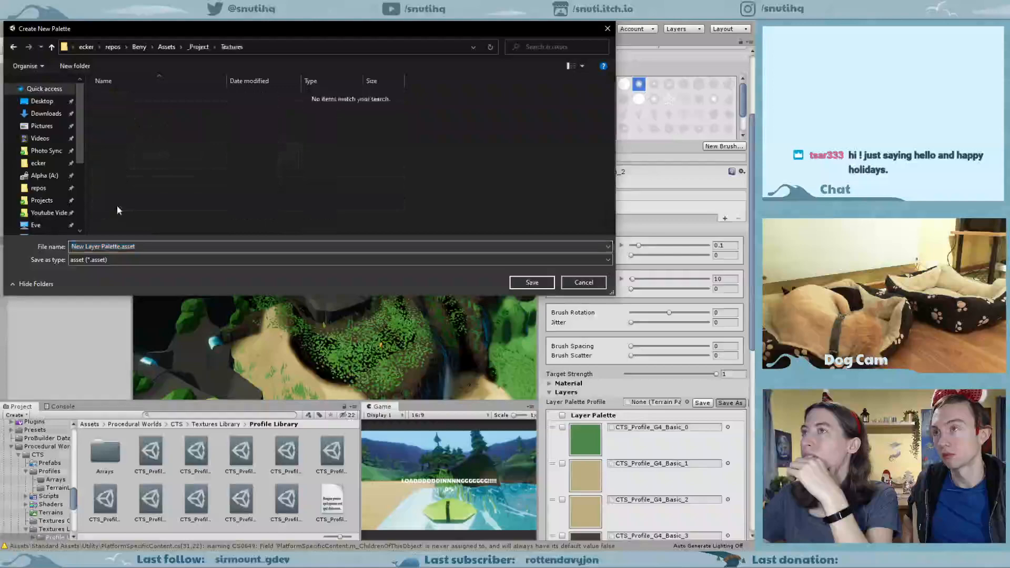
{"action": "left_click", "coordinate": [124, 246]}
{"action": "double_click", "coordinate": [76, 246]}
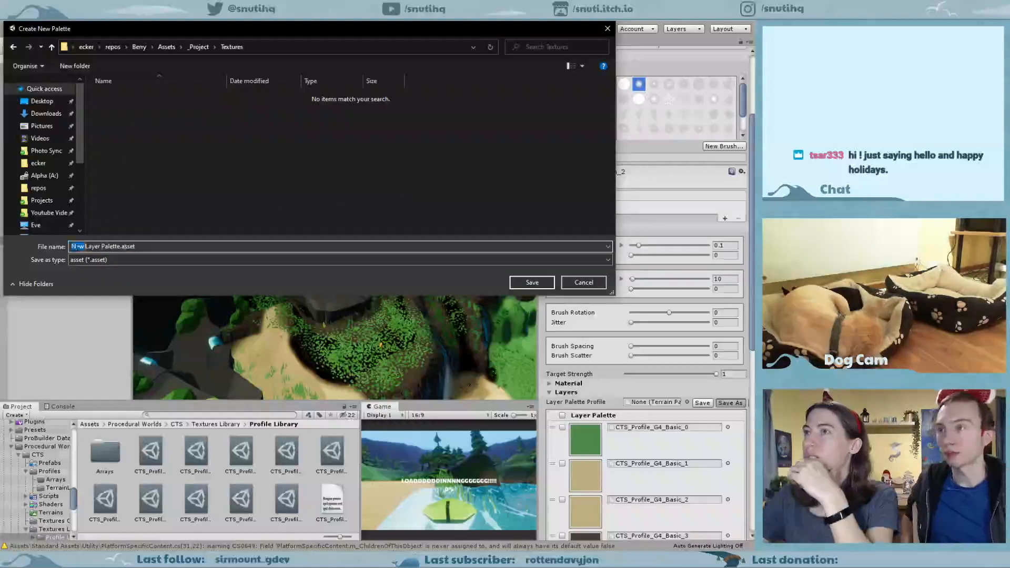
{"action": "type", "text": "CTS"}
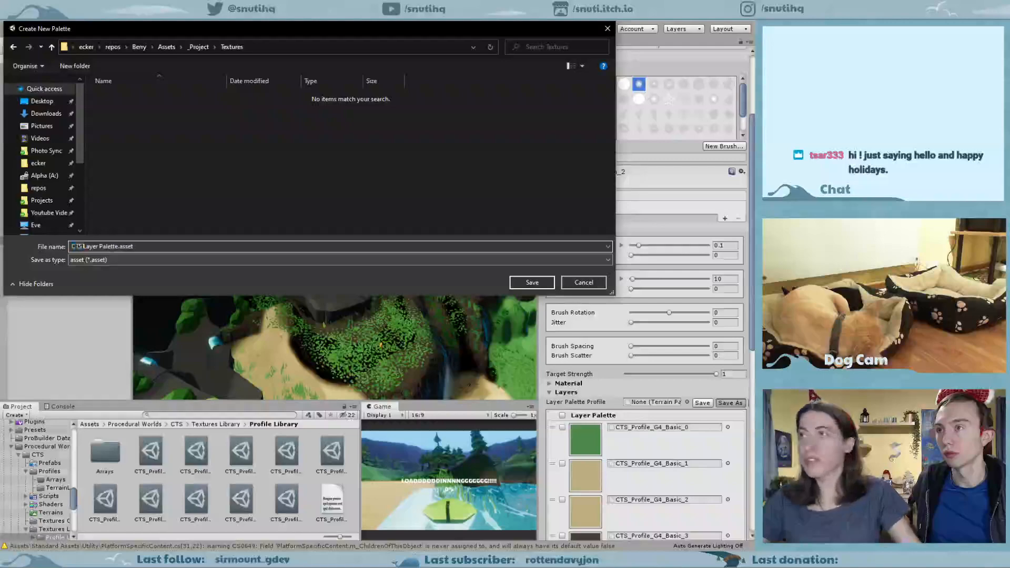
{"action": "left_click", "coordinate": [532, 283]}
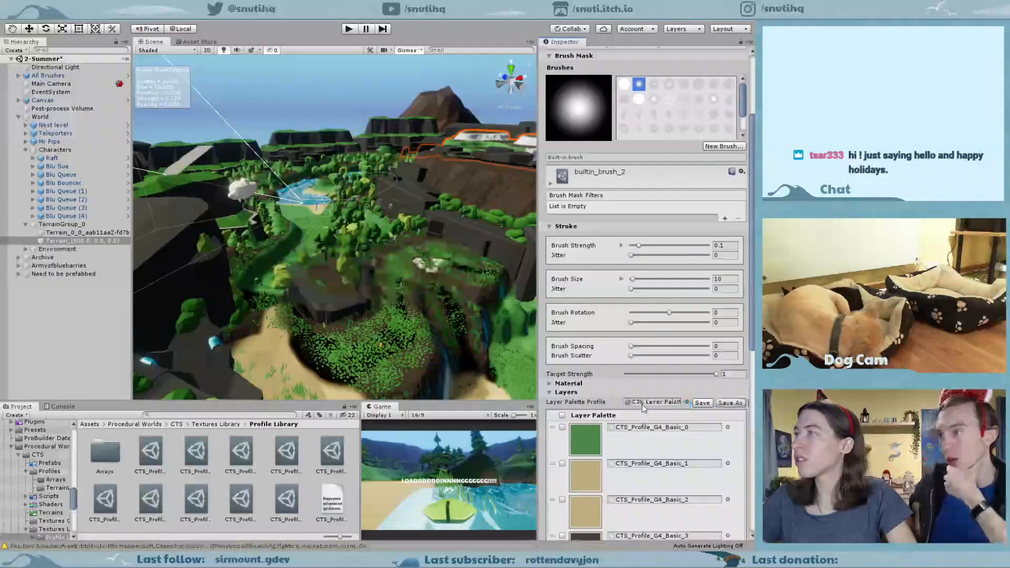
Compare the layer palettes of both terrain tiles and check the CTS settings and CTS_Profile_G4_Basic_3 layer of Terrain_(500.0, 0.0, 0.0).
{"action": "scroll", "coordinate": [643, 408], "scroll_direction": "down", "scroll_amount": 5}
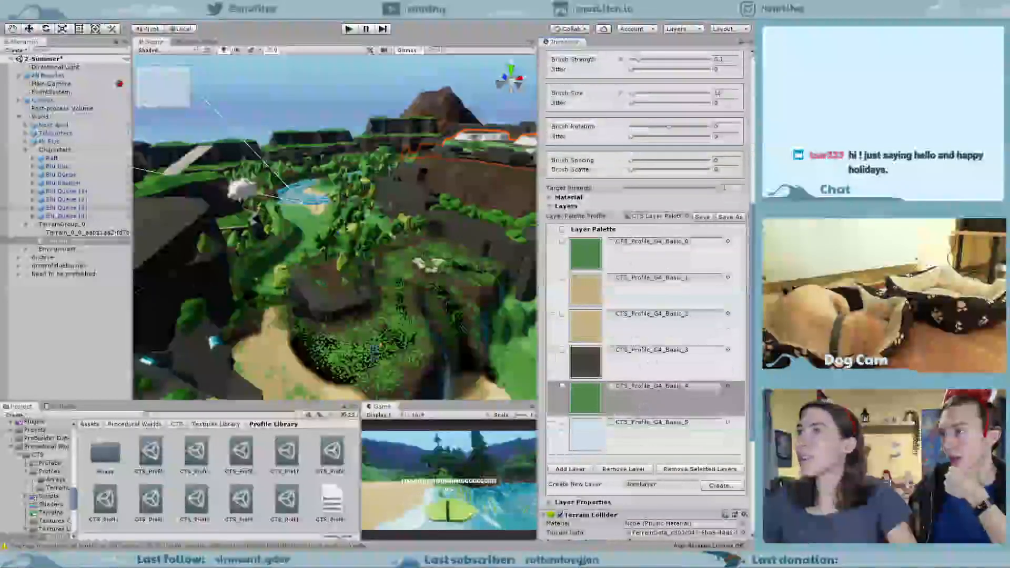
{"action": "left_click", "coordinate": [70, 235]}
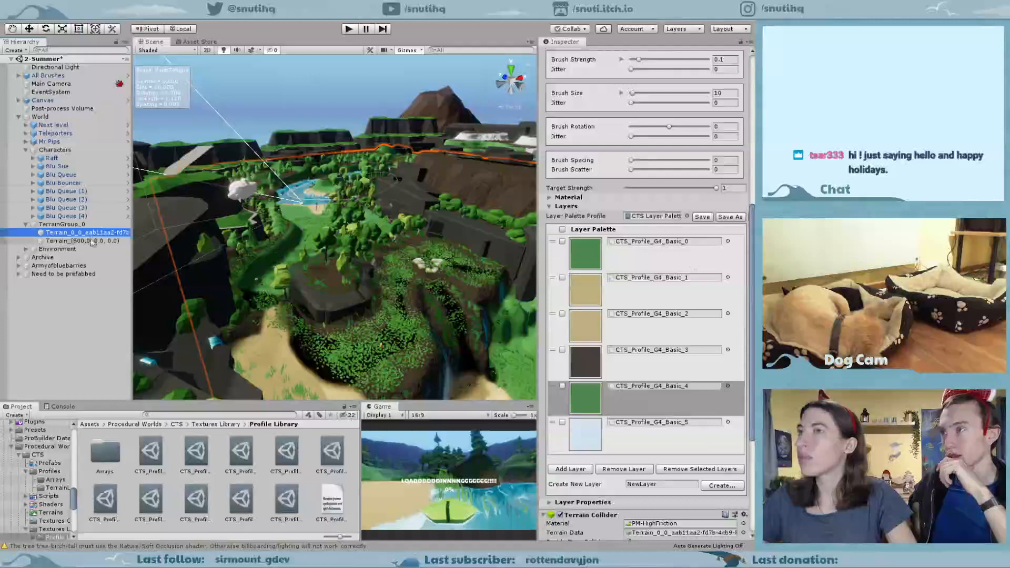
{"action": "left_click", "coordinate": [91, 241]}
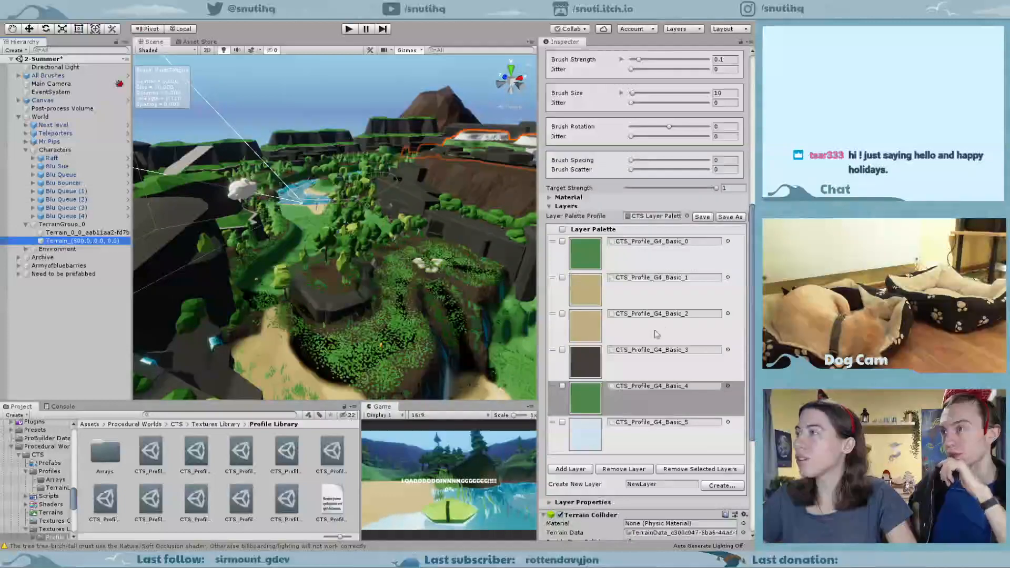
{"action": "scroll", "coordinate": [656, 334], "scroll_direction": "down", "scroll_amount": 5}
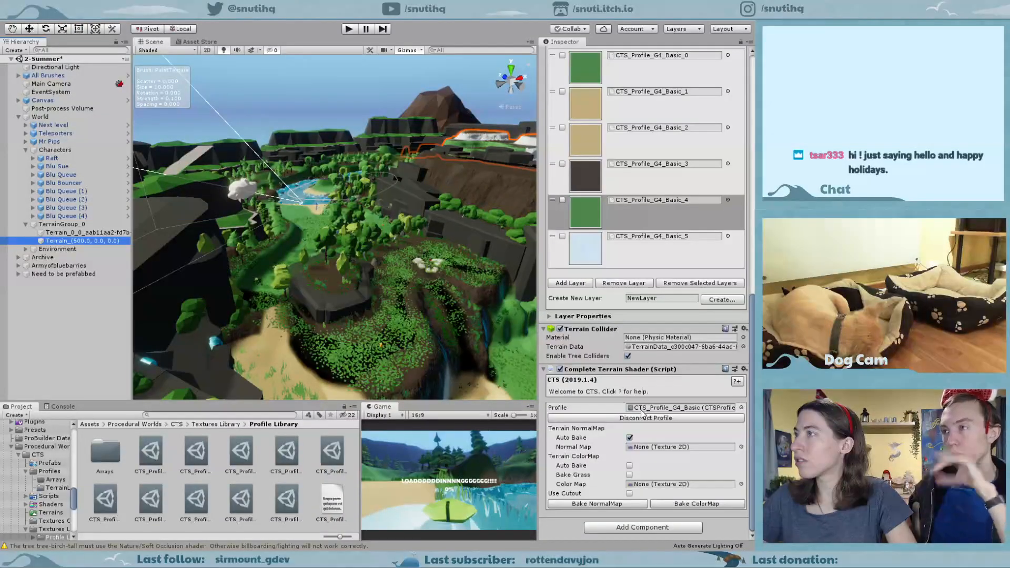
{"action": "middle_click_drag", "start_coordinate": [463, 240], "coordinate": [338, 249]}
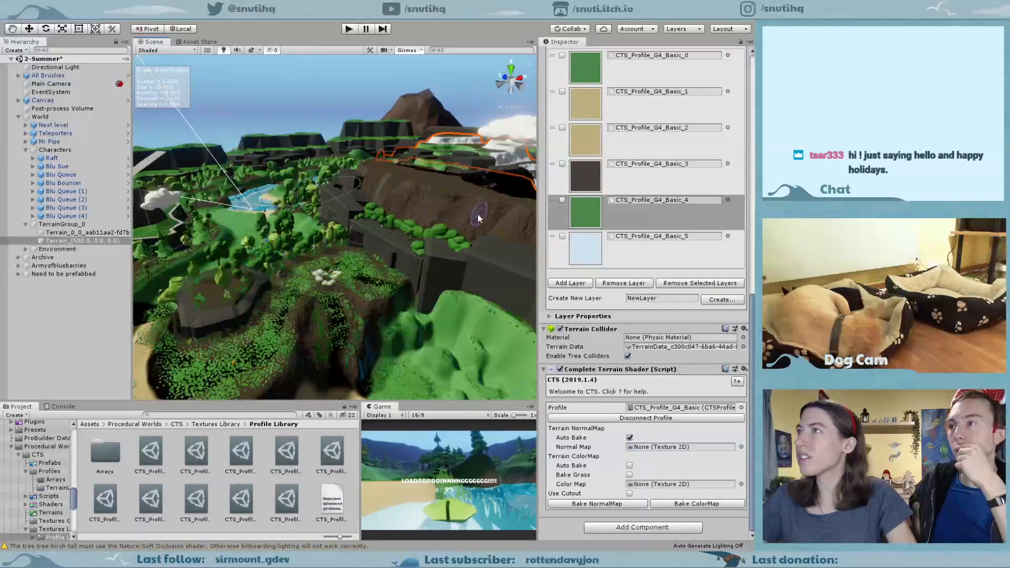
{"action": "left_click", "coordinate": [642, 182]}
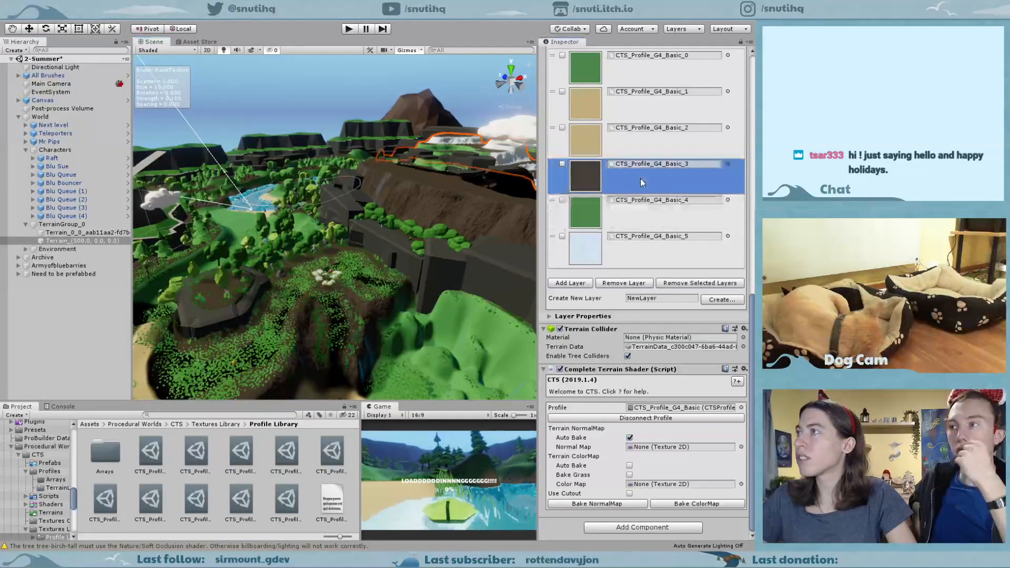
Open the assigned CTS_Profile_G4_Basic profile and set the Grey texture's Detail Power to 0.
{"action": "double_click", "coordinate": [655, 409]}
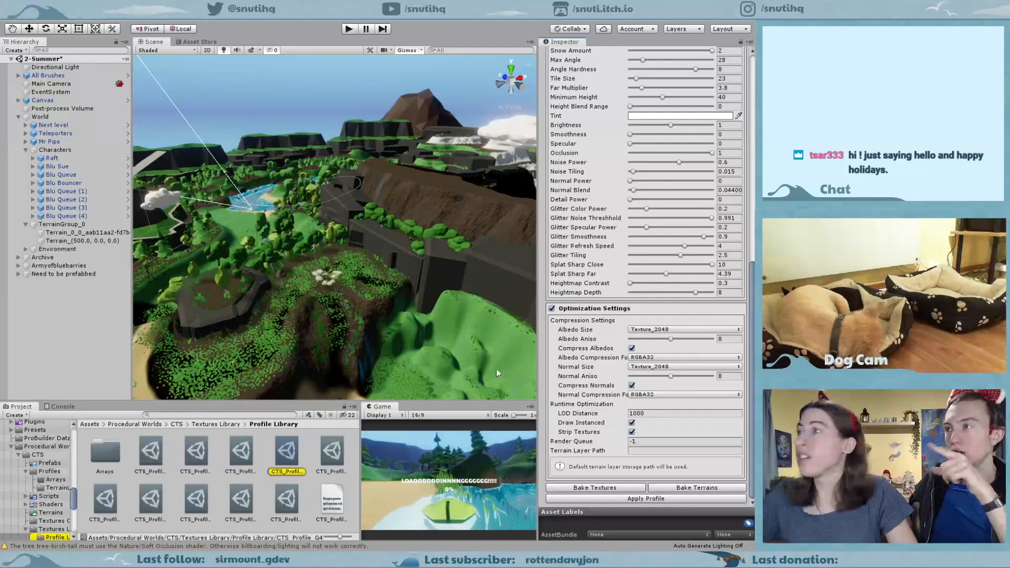
{"action": "scroll", "coordinate": [577, 283], "scroll_direction": "up", "scroll_amount": 8}
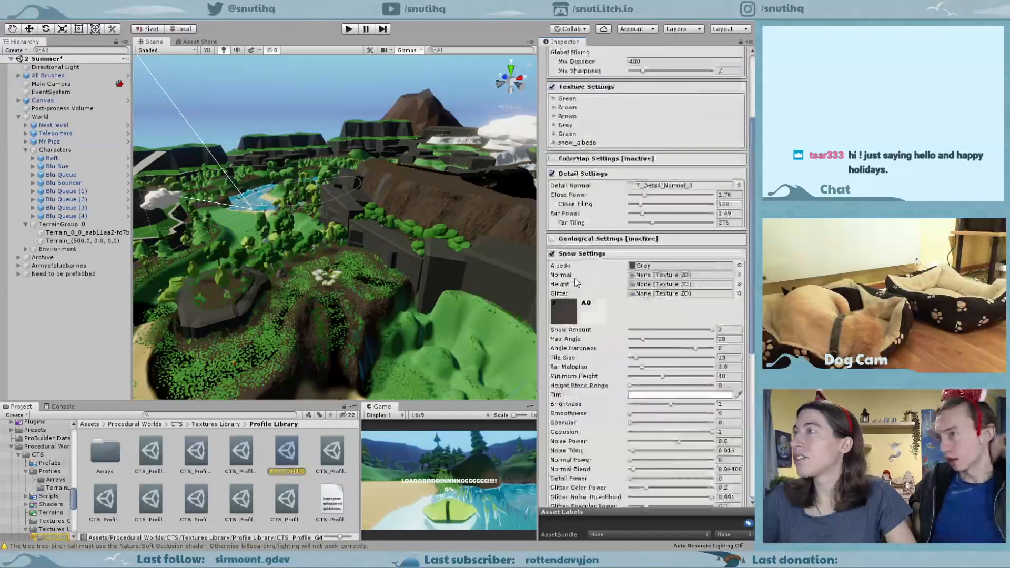
{"action": "left_click", "coordinate": [555, 108]}
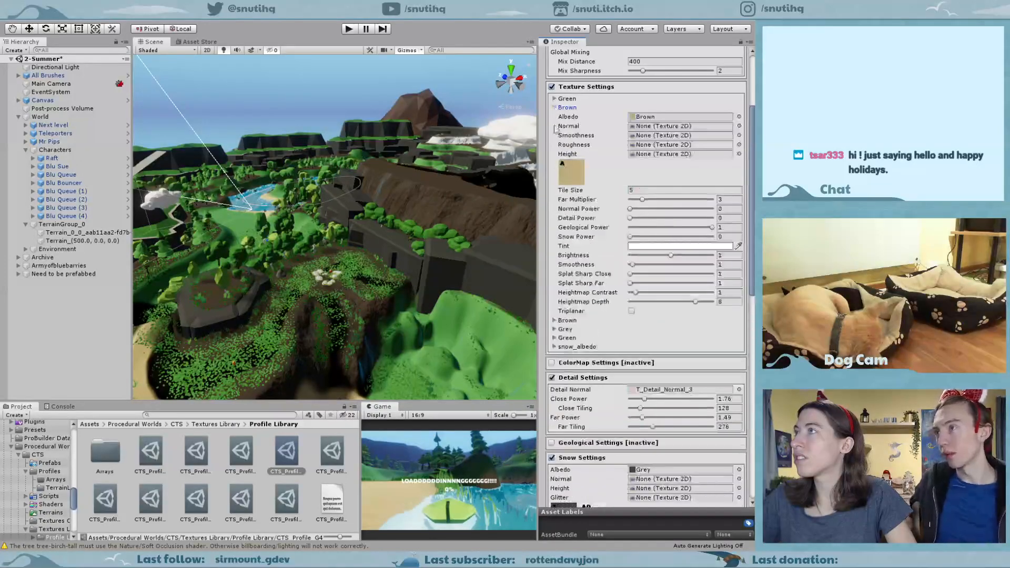
{"action": "left_click", "coordinate": [561, 329]}
{"action": "scroll", "coordinate": [575, 349], "scroll_direction": "down", "scroll_amount": 5}
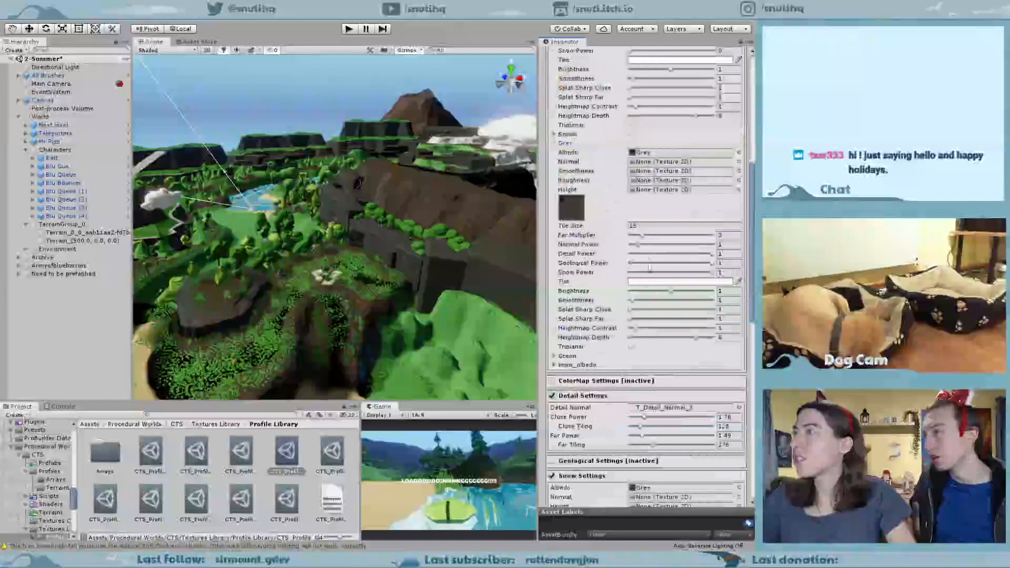
{"action": "left_click_drag", "start_coordinate": [711, 254], "coordinate": [583, 250]}
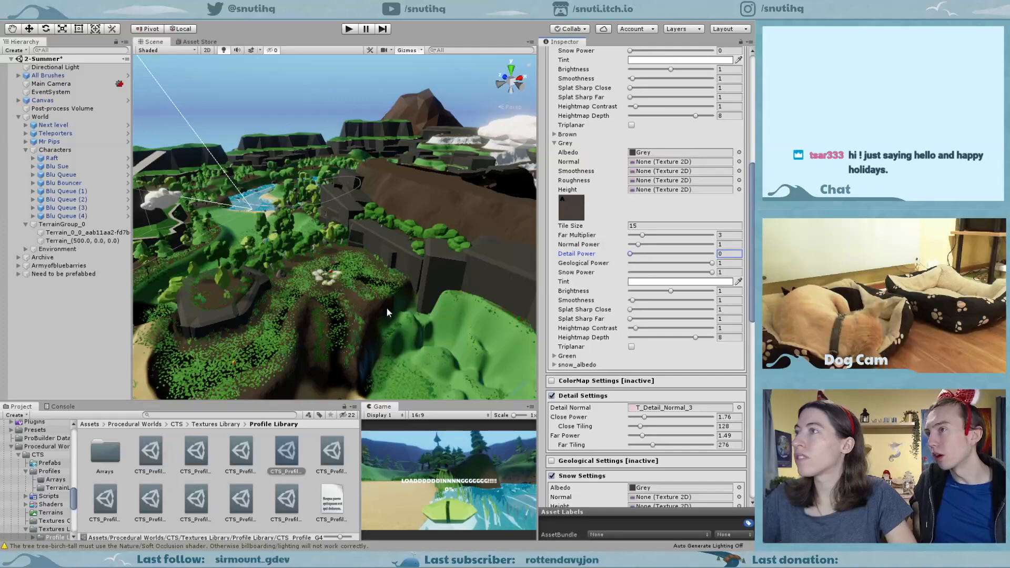
Check the second Brown texture's settings and set the second Green texture's Detail Power to 0.
{"action": "scroll", "coordinate": [611, 199], "scroll_direction": "up", "scroll_amount": 5}
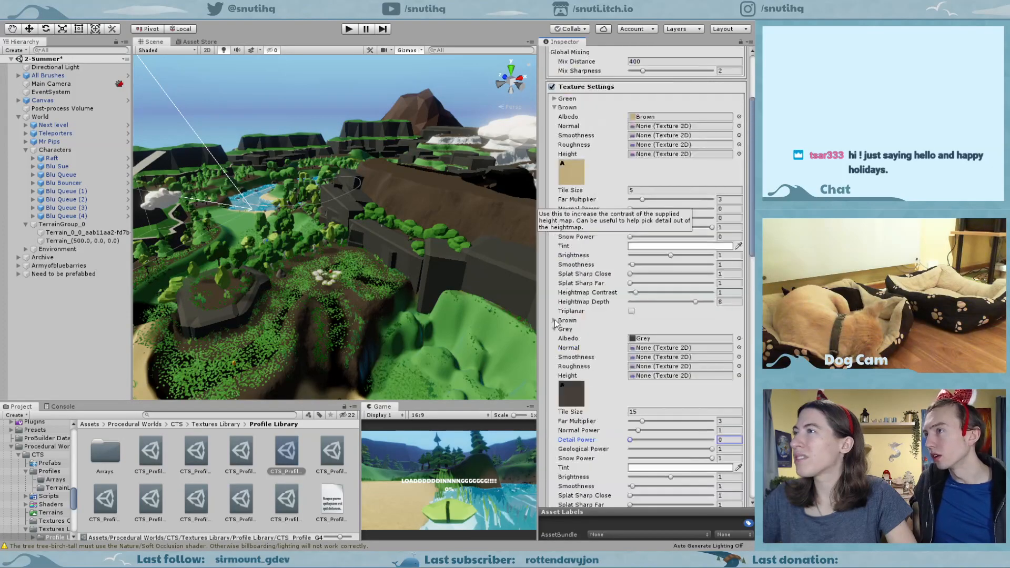
{"action": "left_click", "coordinate": [554, 320]}
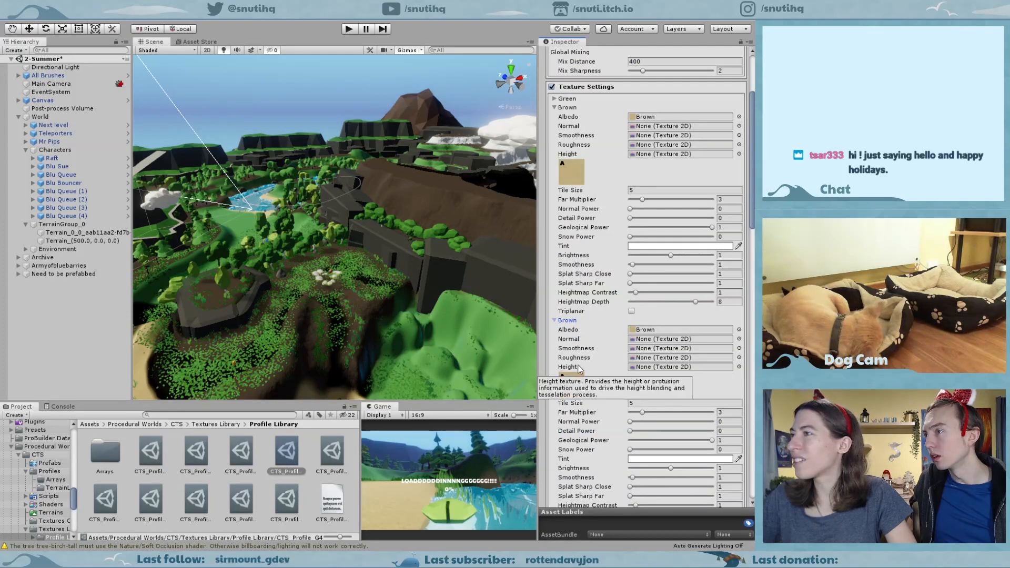
{"action": "left_click", "coordinate": [555, 320]}
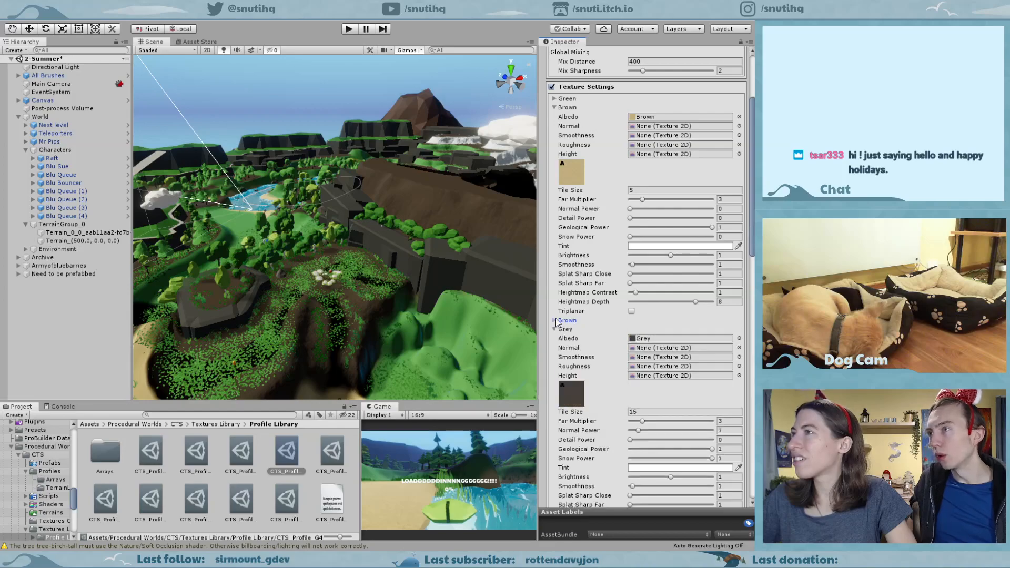
{"action": "left_click", "coordinate": [555, 329]}
{"action": "left_click", "coordinate": [556, 338]}
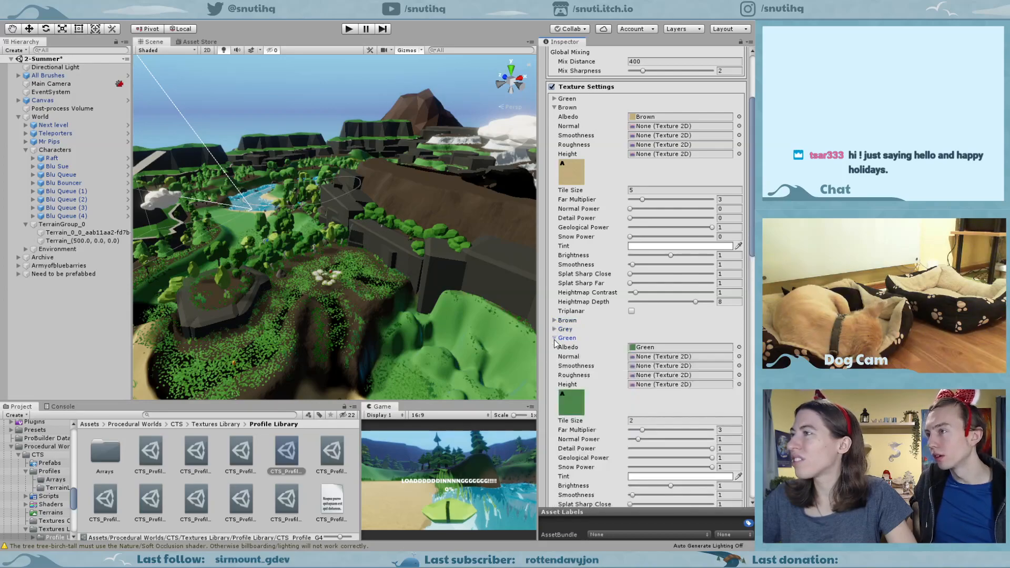
{"action": "left_click_drag", "start_coordinate": [712, 448], "coordinate": [589, 446]}
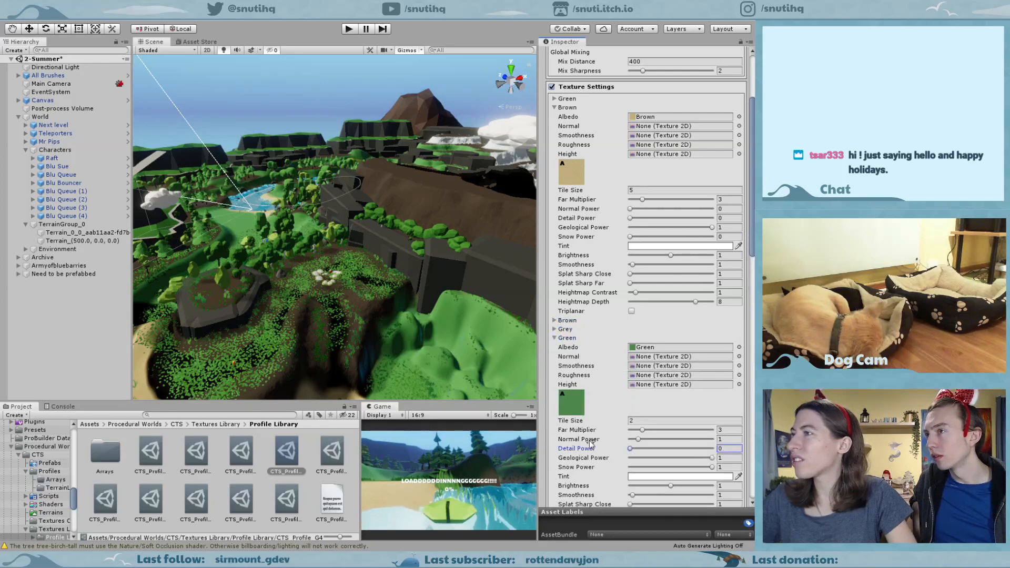
{"action": "left_click", "coordinate": [555, 338]}
Set the snow_albedo texture's Detail Power to 0 and review the first Green and Brown textures' settings.
{"action": "left_click", "coordinate": [555, 347]}
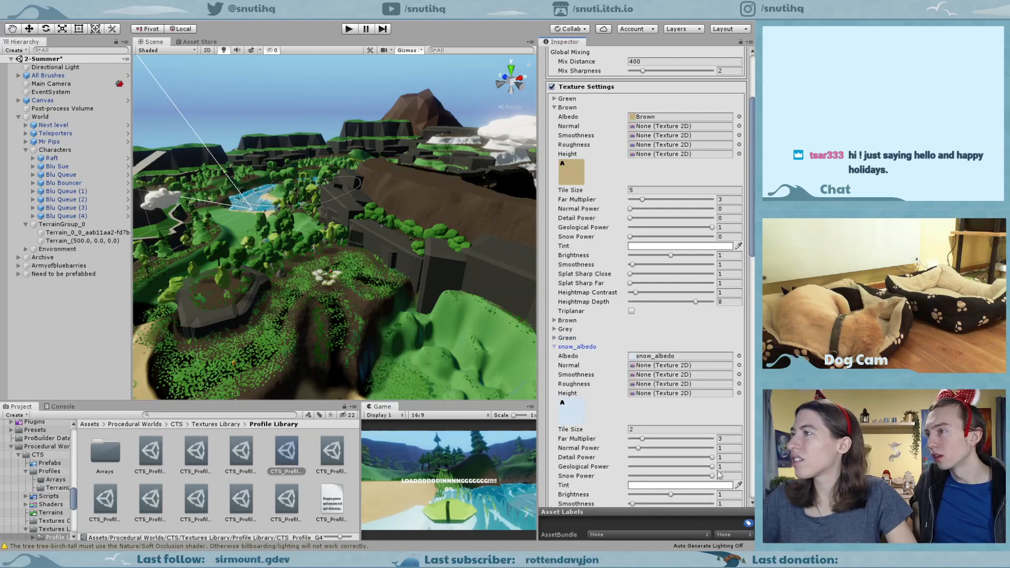
{"action": "left_click_drag", "start_coordinate": [711, 459], "coordinate": [605, 458]}
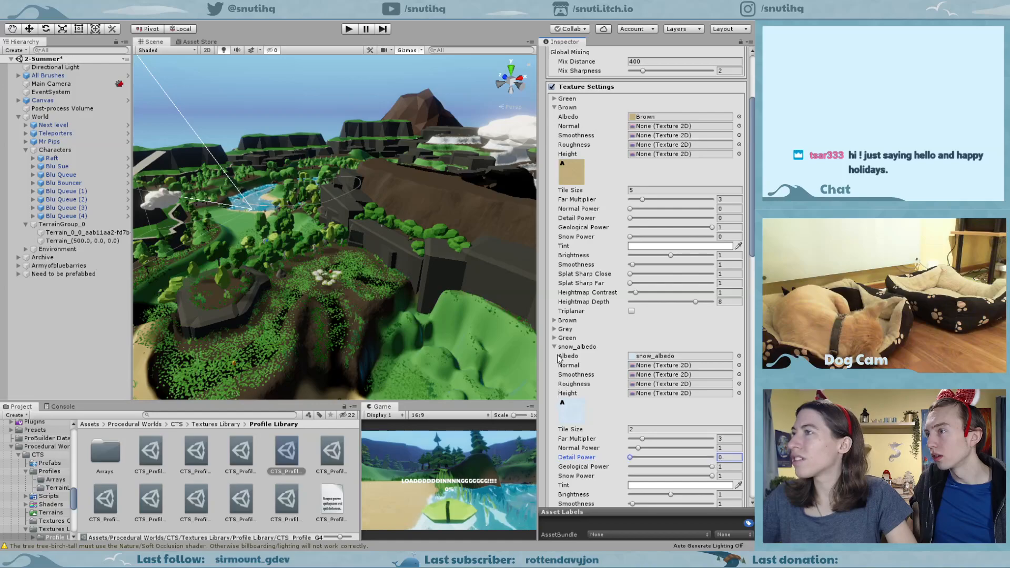
{"action": "left_click", "coordinate": [555, 347]}
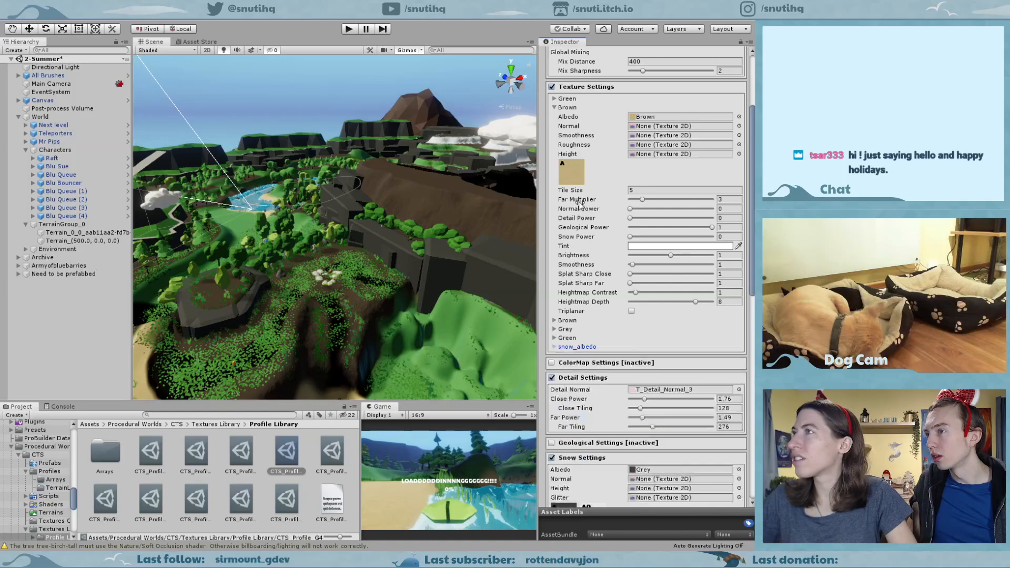
{"action": "left_click", "coordinate": [554, 99]}
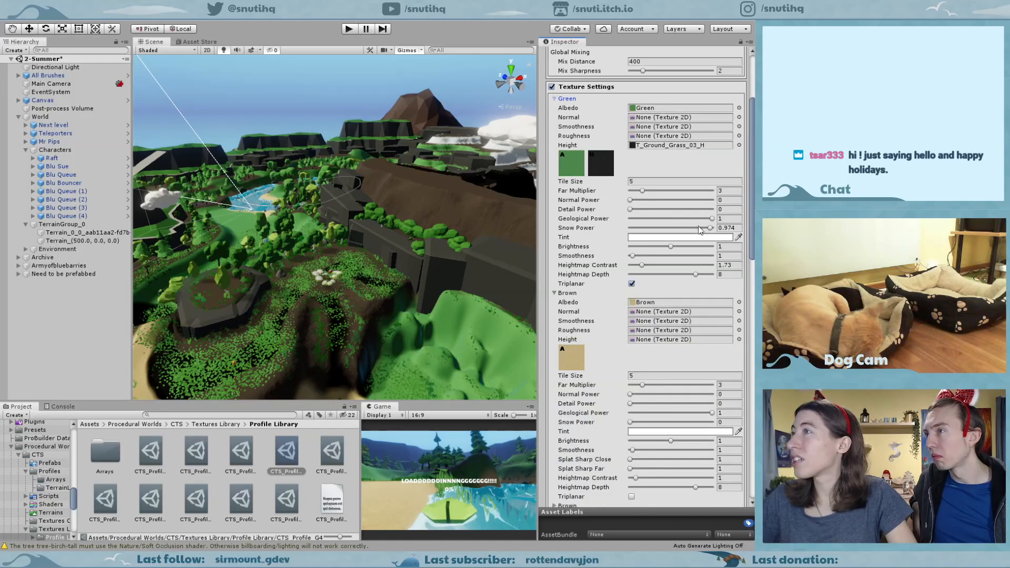
{"action": "left_click", "coordinate": [554, 99]}
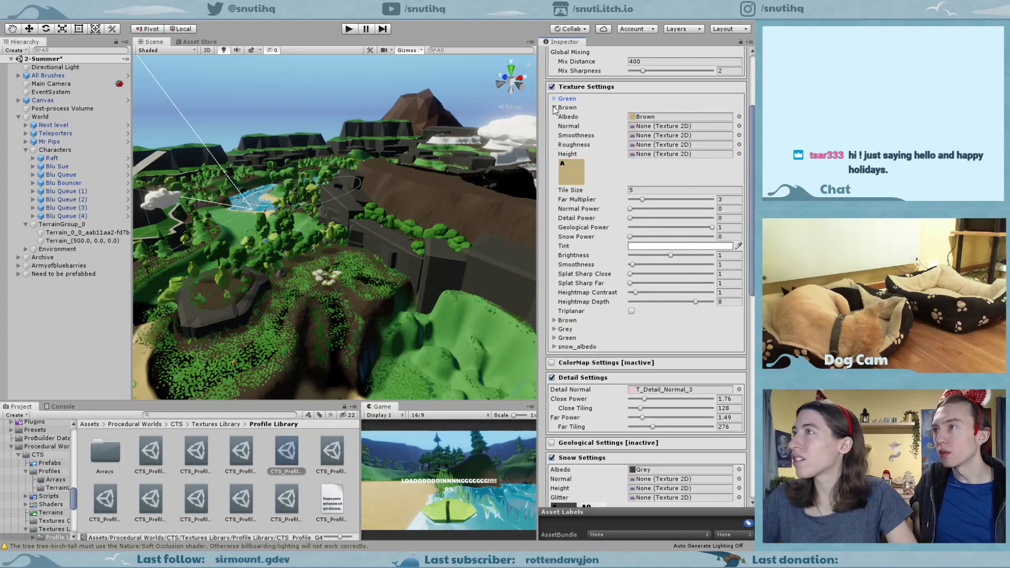
{"action": "left_click", "coordinate": [554, 108]}
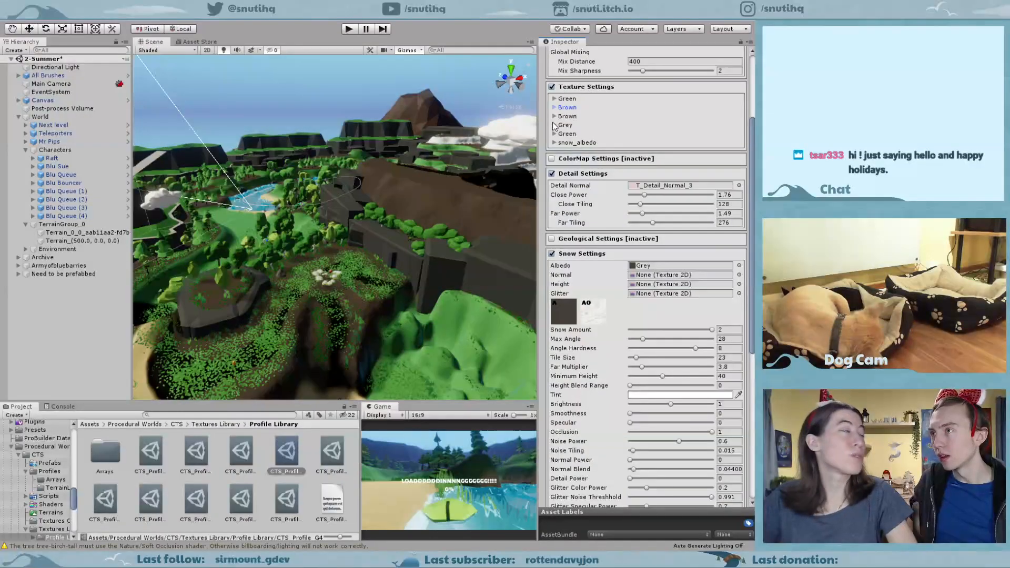
Set the Grey texture's Normal Power to 0 and bake the profile's textures.
{"action": "left_click", "coordinate": [554, 125]}
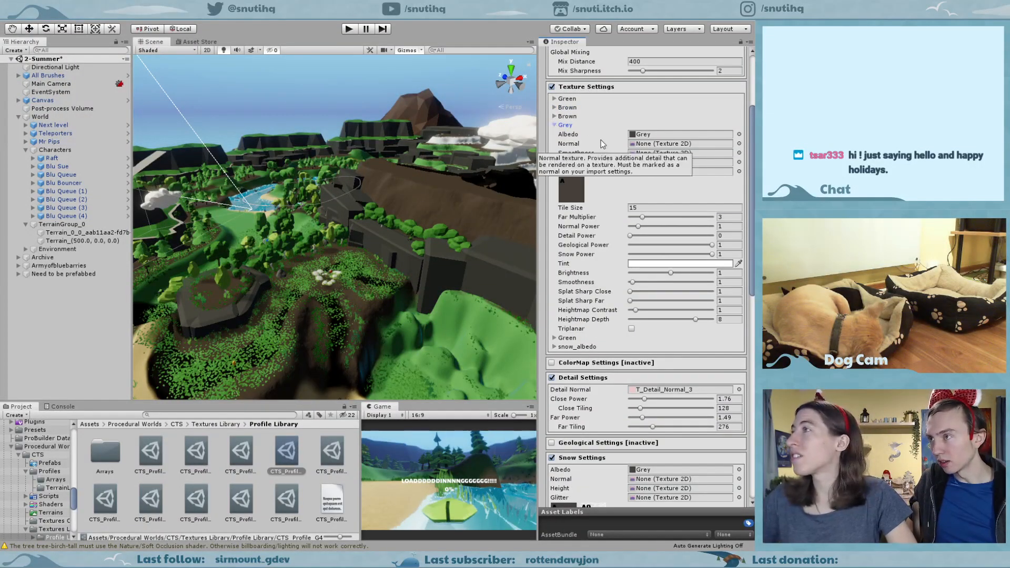
{"action": "left_click_drag", "start_coordinate": [638, 226], "coordinate": [630, 226]}
{"action": "middle_click_drag", "start_coordinate": [441, 267], "coordinate": [503, 205]}
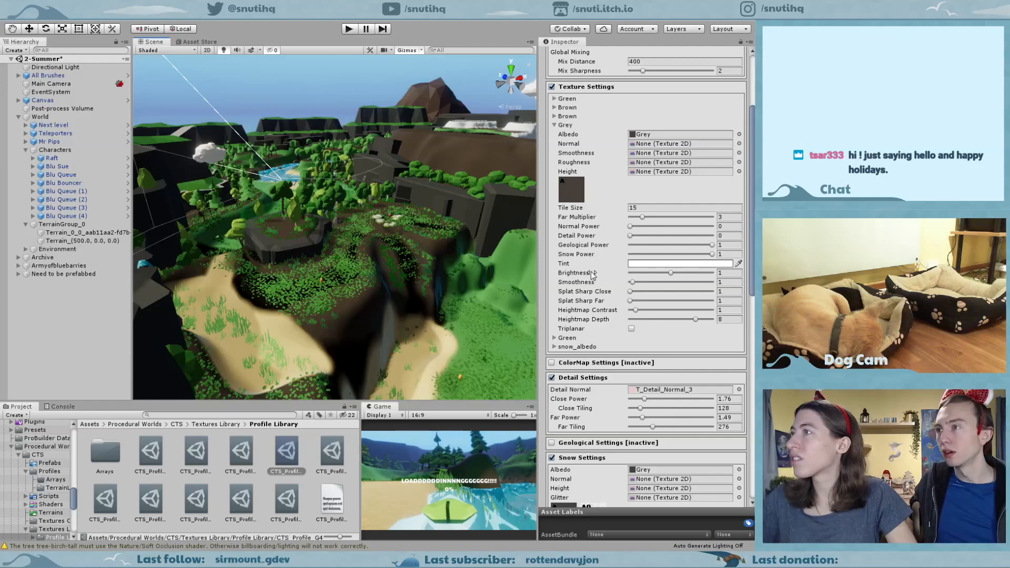
{"action": "scroll", "coordinate": [587, 373], "scroll_direction": "down", "scroll_amount": 5}
{"action": "scroll", "coordinate": [586, 377], "scroll_direction": "down", "scroll_amount": 8}
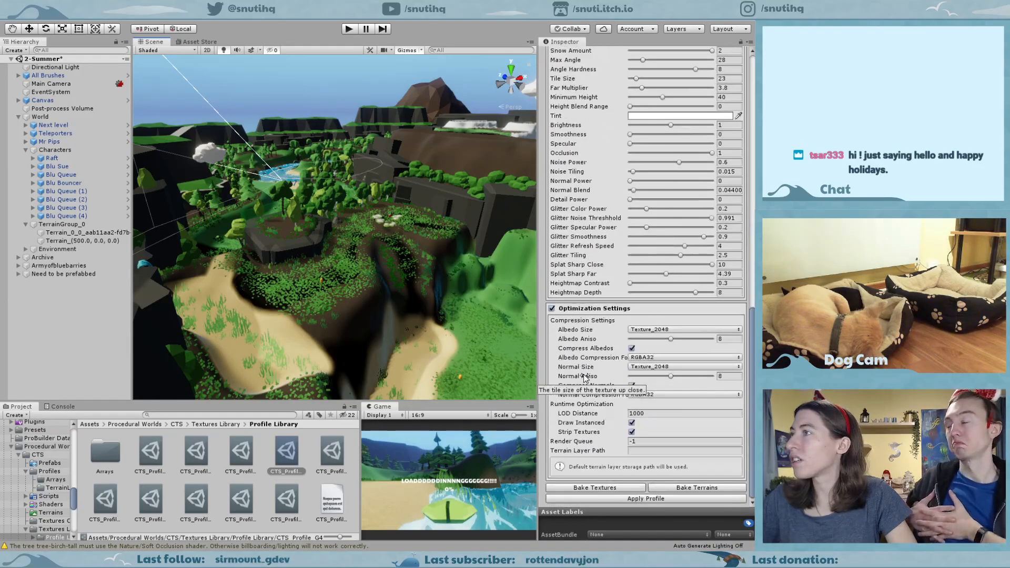
{"action": "left_click", "coordinate": [592, 487]}
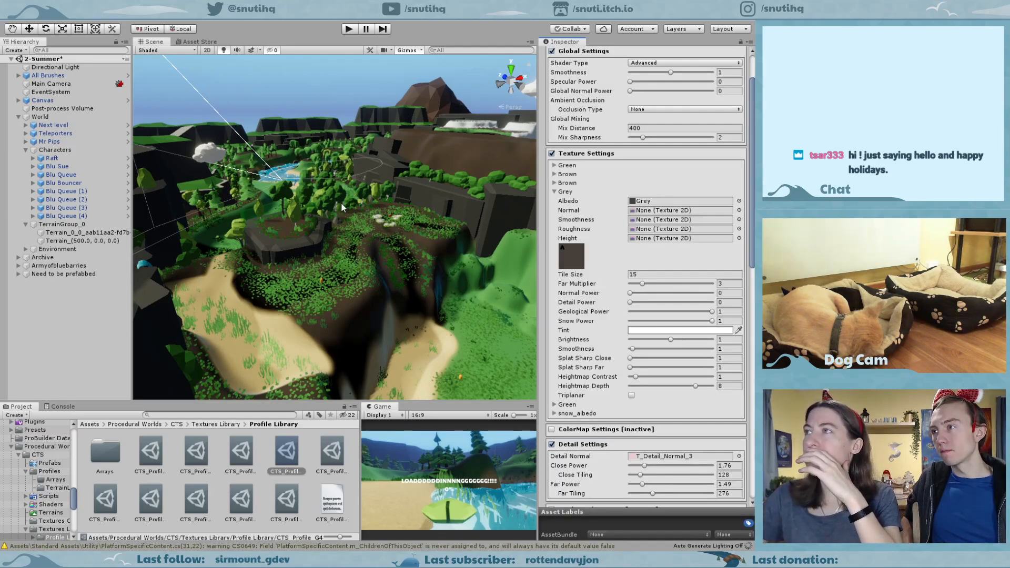
Examine the rebaked terrain textures on the plateau, the cliffs and the area around the lake and mountain.
{"action": "scroll", "coordinate": [358, 211], "scroll_direction": "down", "scroll_amount": 3}
{"action": "middle_click_drag", "start_coordinate": [392, 229], "coordinate": [333, 288]}
{"action": "scroll", "coordinate": [327, 297], "scroll_direction": "up", "scroll_amount": 2}
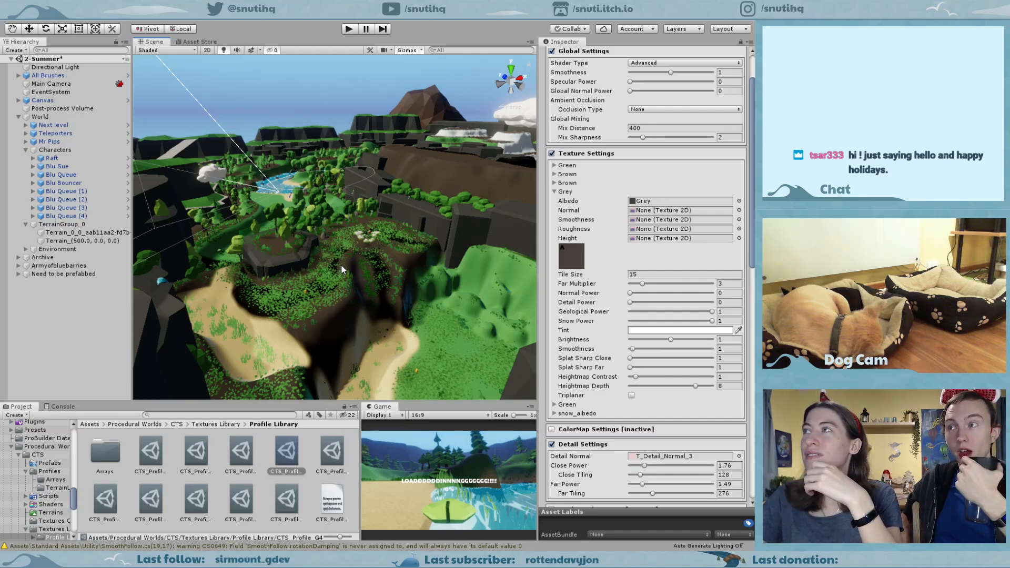
{"action": "key", "text": "w"}
{"action": "right_click_drag", "start_coordinate": [341, 264], "coordinate": [219, 321]}
{"action": "right_click_drag", "start_coordinate": [331, 191], "coordinate": [510, 174]}
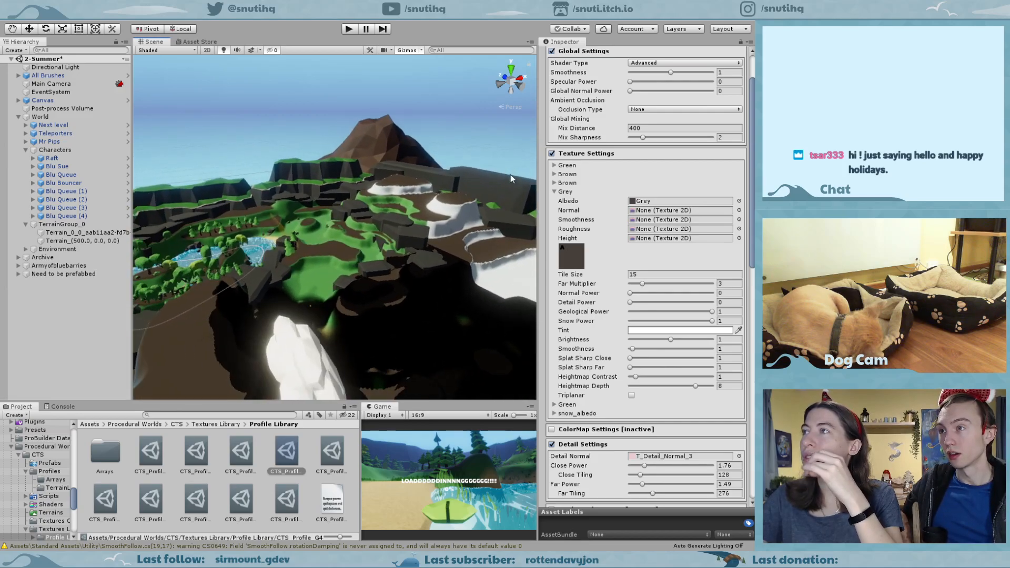
Compare the extents of the two terrain tiles in TerrainGroup_0 by selecting each in turn and surveying the island.
{"action": "left_click", "coordinate": [414, 330]}
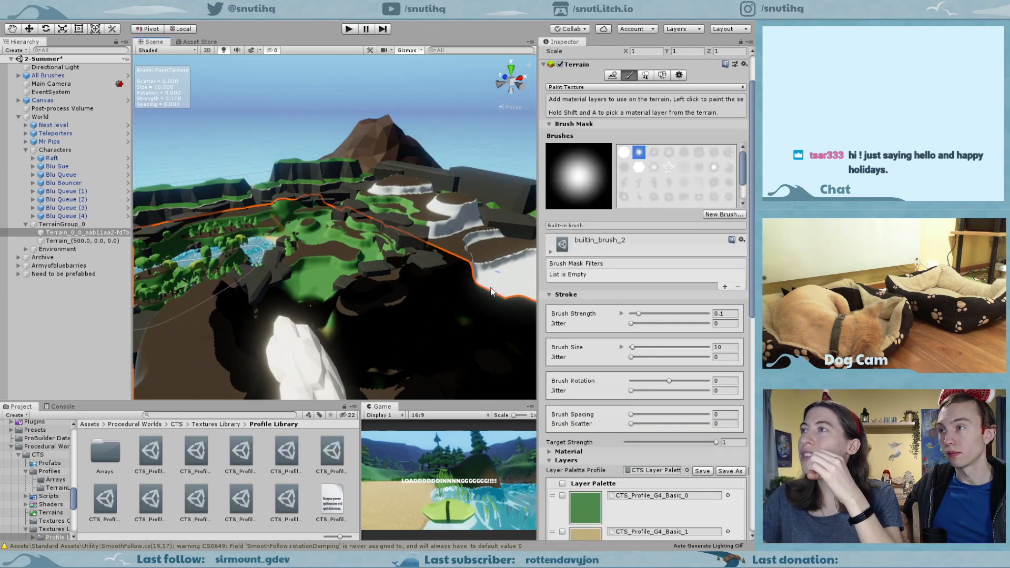
{"action": "left_click", "coordinate": [97, 241]}
{"action": "left_click", "coordinate": [85, 235]}
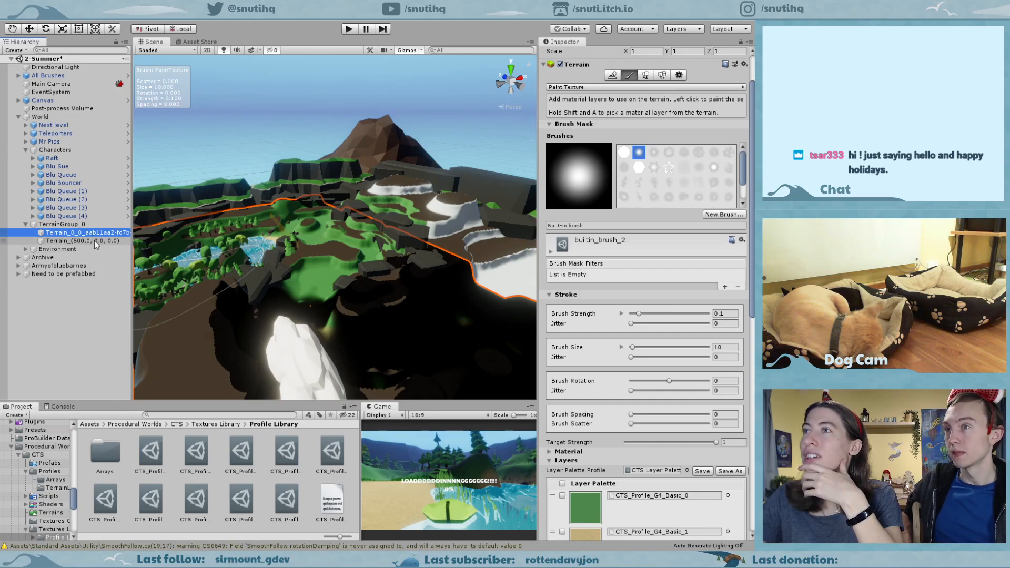
{"action": "left_click", "coordinate": [94, 241]}
{"action": "left_click", "coordinate": [91, 232]}
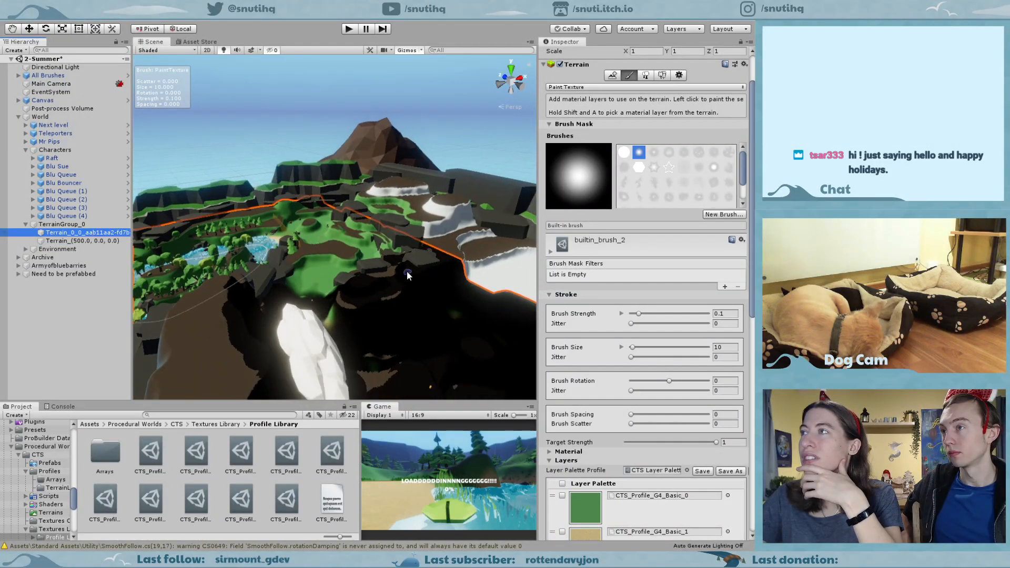
{"action": "left_click", "coordinate": [367, 227]}
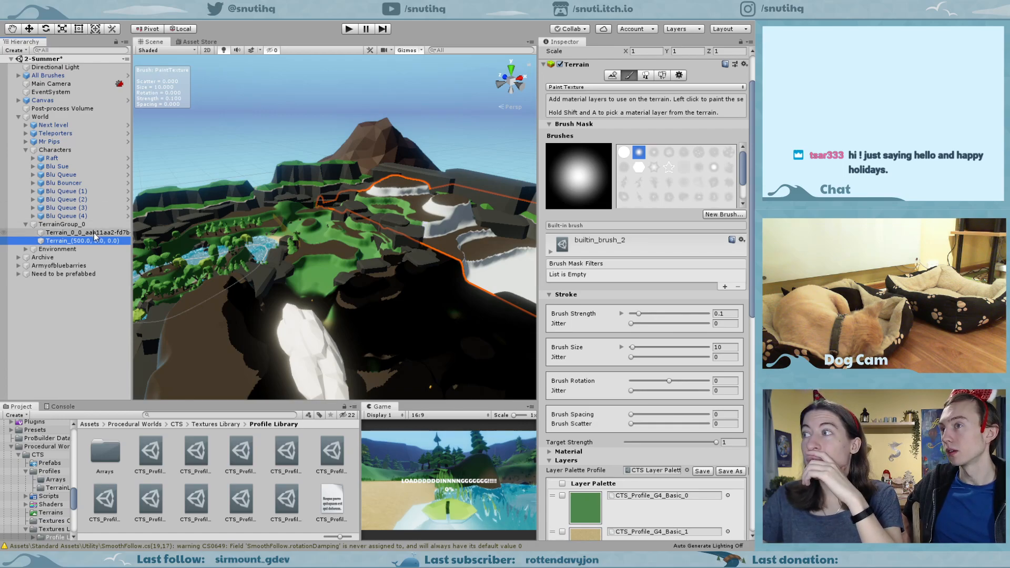
{"action": "scroll", "coordinate": [396, 296], "scroll_direction": "down", "scroll_amount": 4}
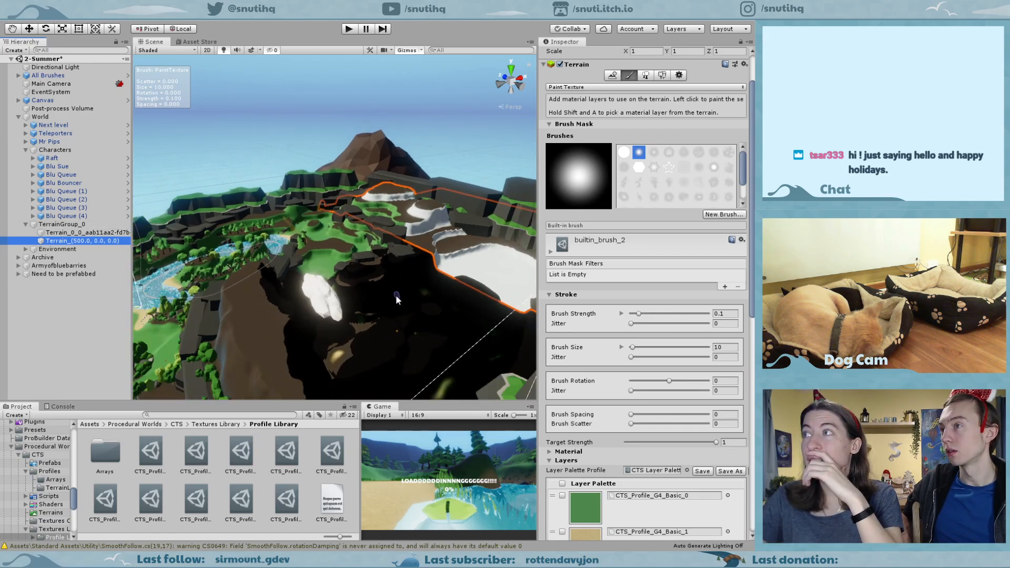
{"action": "scroll", "coordinate": [396, 295], "scroll_direction": "down", "scroll_amount": 10}
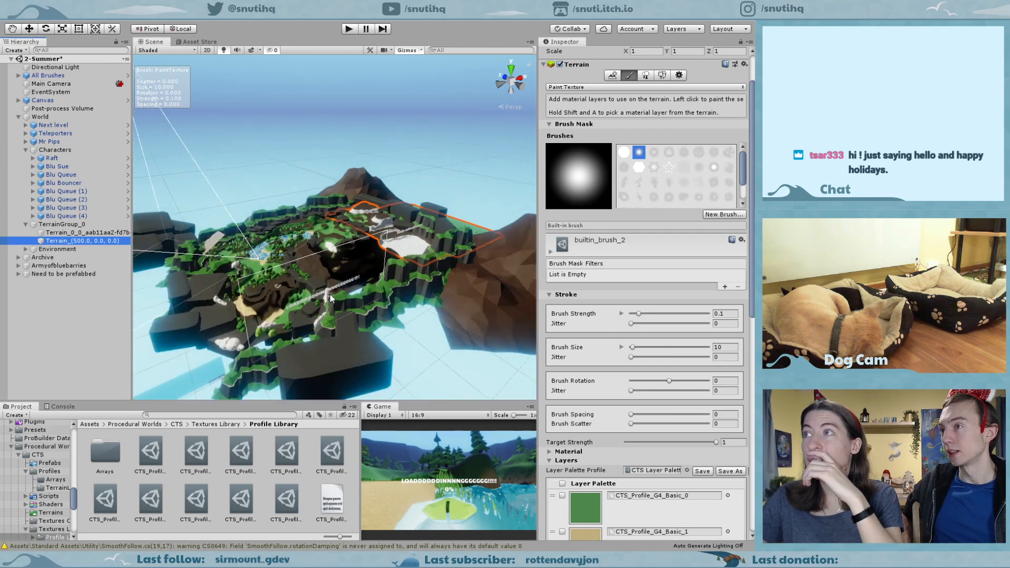
{"action": "middle_click_drag", "start_coordinate": [331, 299], "coordinate": [353, 268]}
{"action": "scroll", "coordinate": [316, 284], "scroll_direction": "up", "scroll_amount": 8}
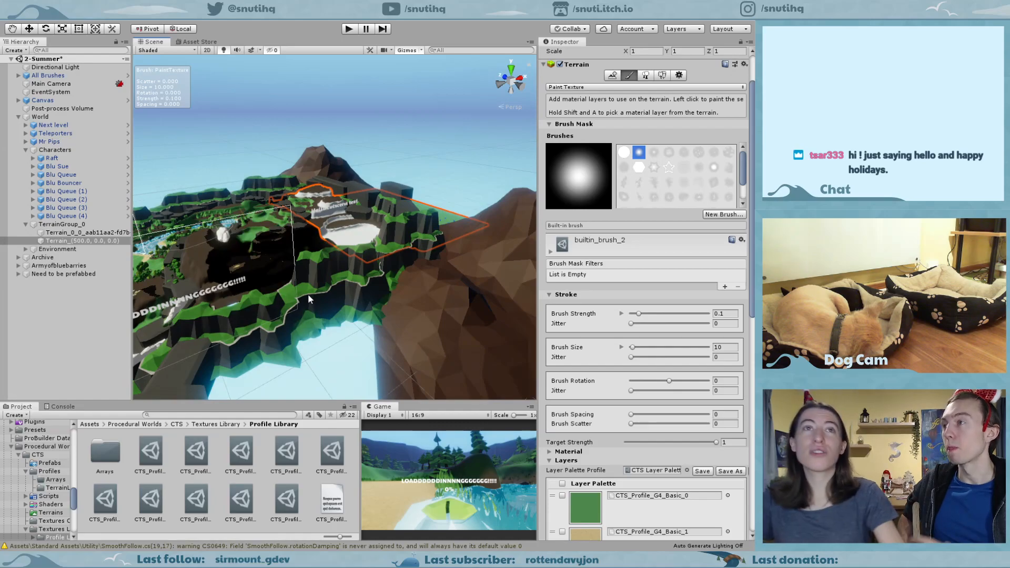
Compare the Terrain Collider and Complete Terrain Shader settings of the two terrain tiles.
{"action": "scroll", "coordinate": [596, 430], "scroll_direction": "down", "scroll_amount": 10}
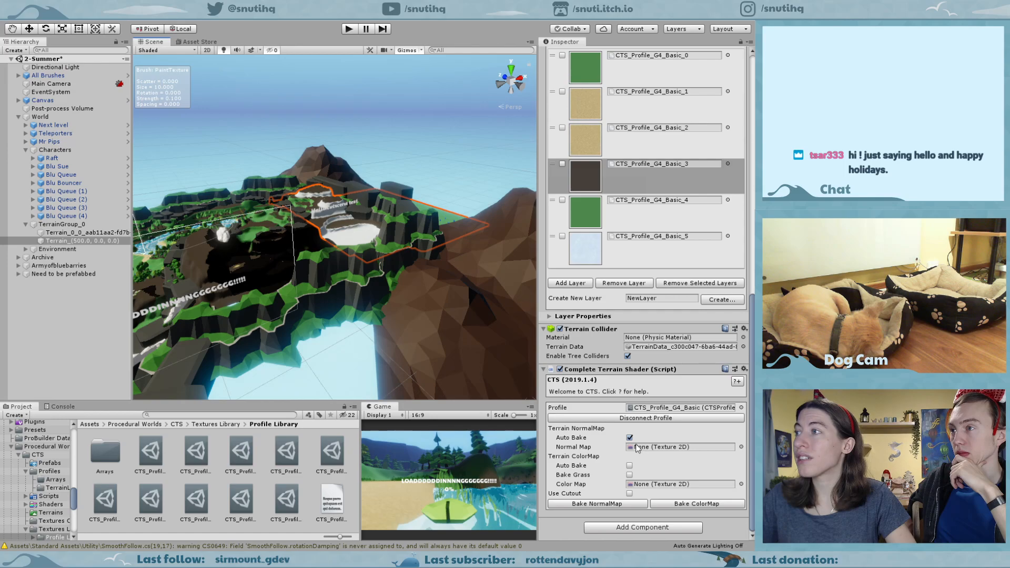
{"action": "scroll", "coordinate": [138, 313], "scroll_direction": "up", "scroll_amount": 5}
{"action": "middle_click_drag", "start_coordinate": [138, 313], "coordinate": [317, 239]}
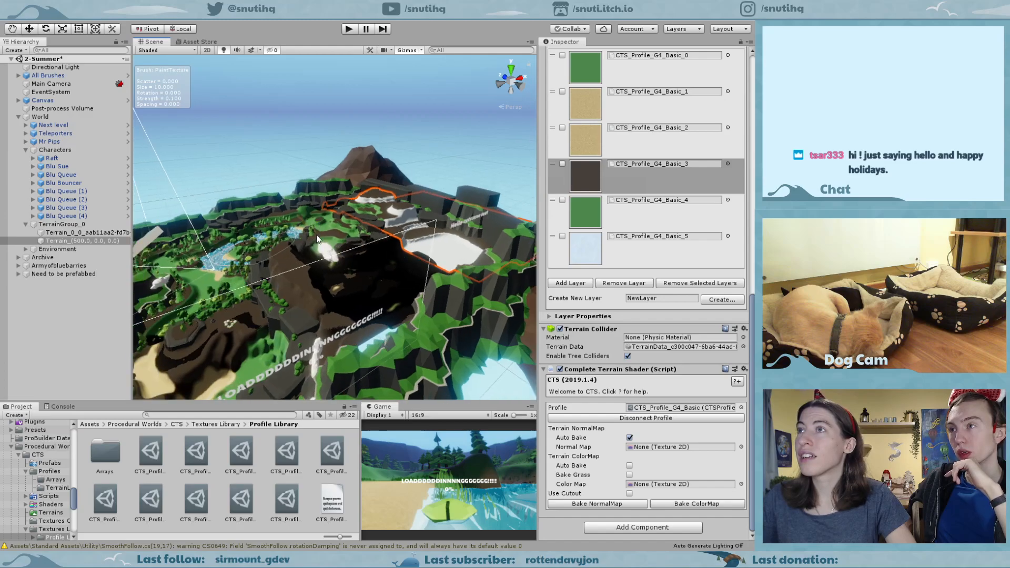
{"action": "left_click", "coordinate": [204, 280]}
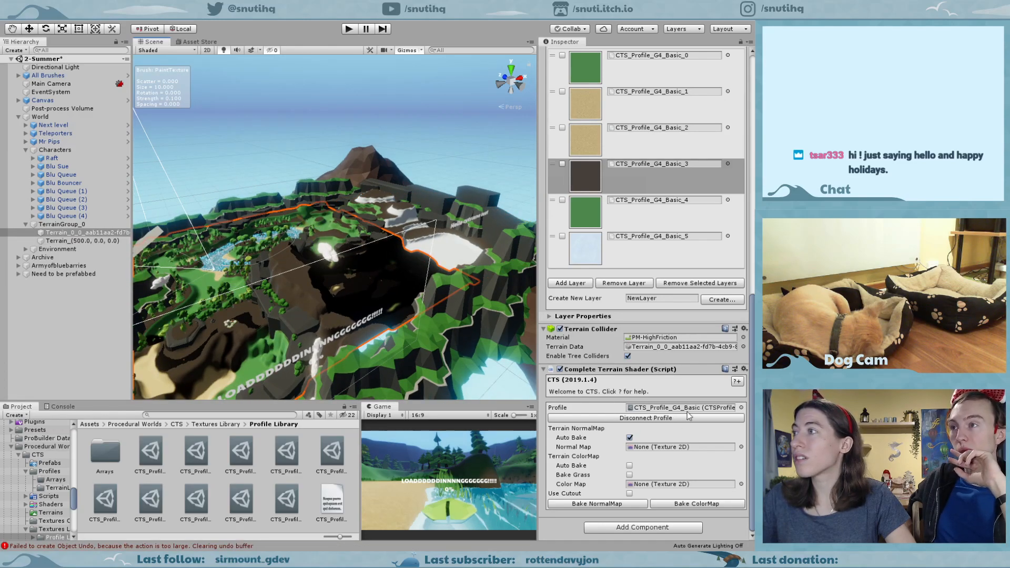
{"action": "left_click", "coordinate": [395, 227]}
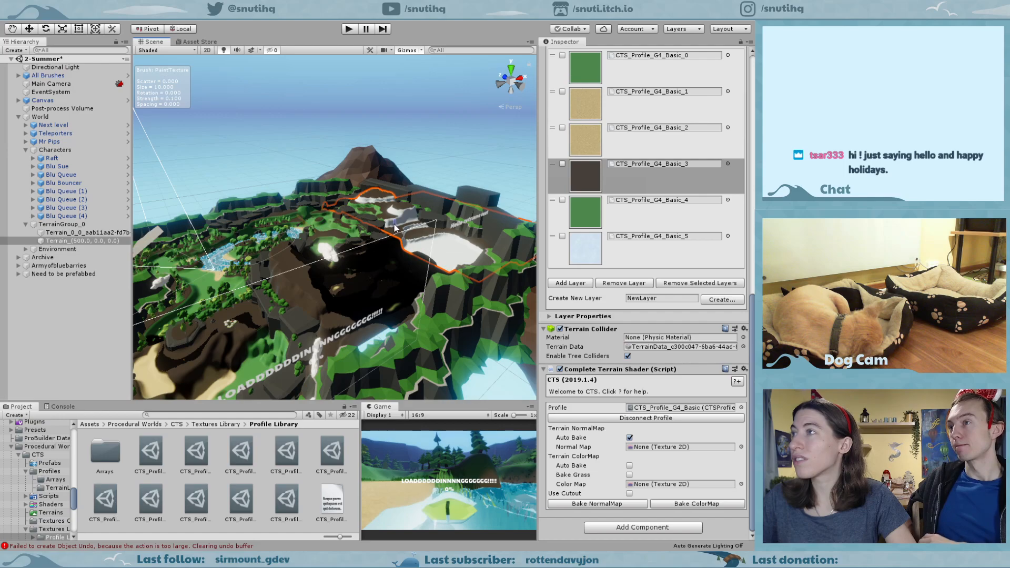
{"action": "left_click", "coordinate": [221, 289]}
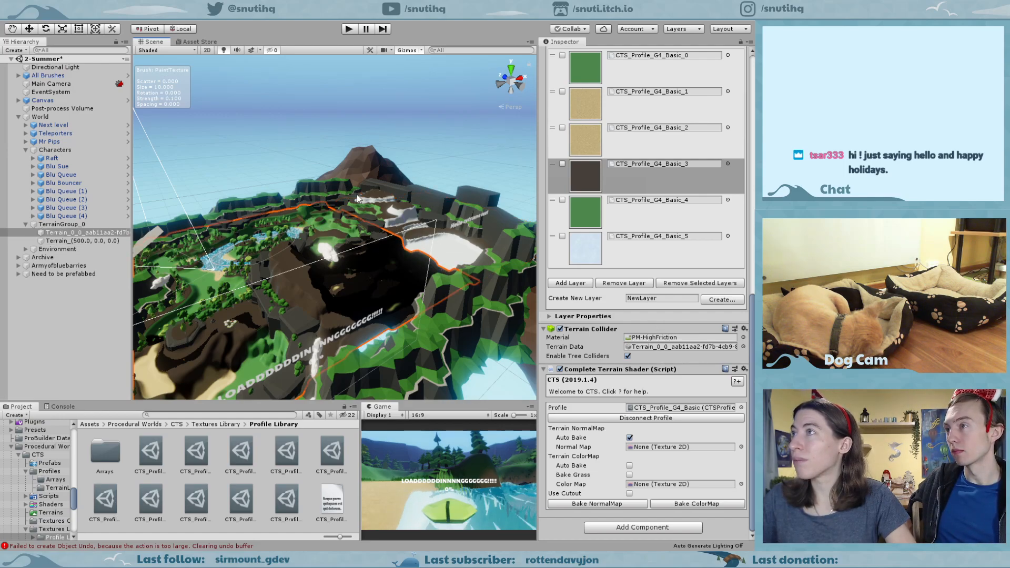
{"action": "left_click", "coordinate": [396, 211]}
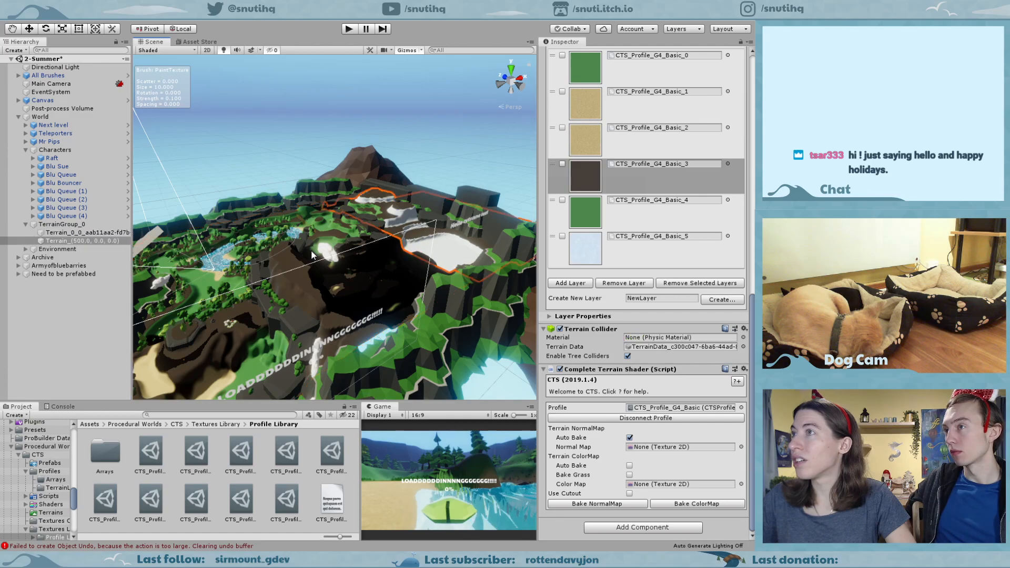
{"action": "left_click", "coordinate": [224, 285]}
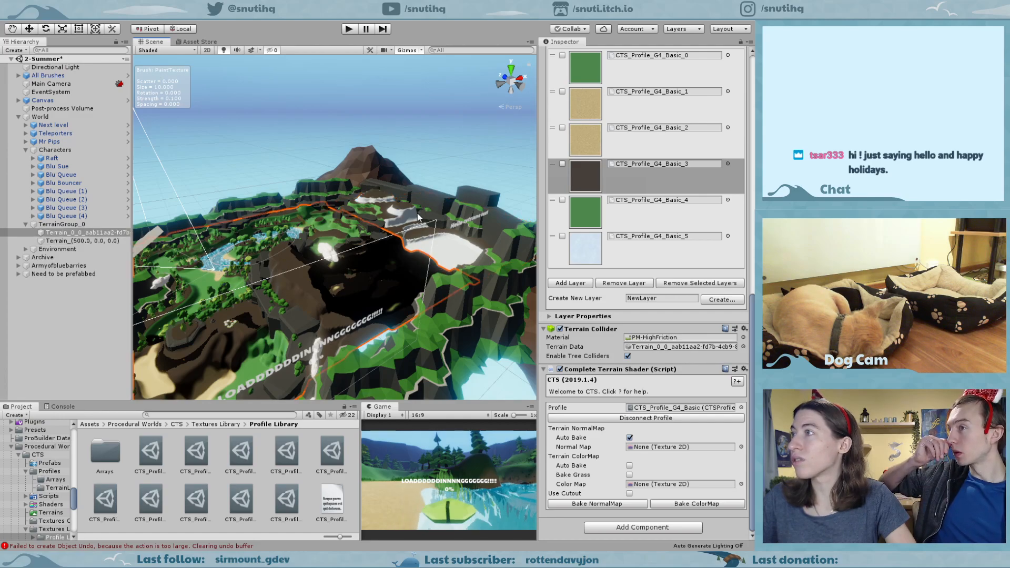
{"action": "left_click", "coordinate": [380, 214]}
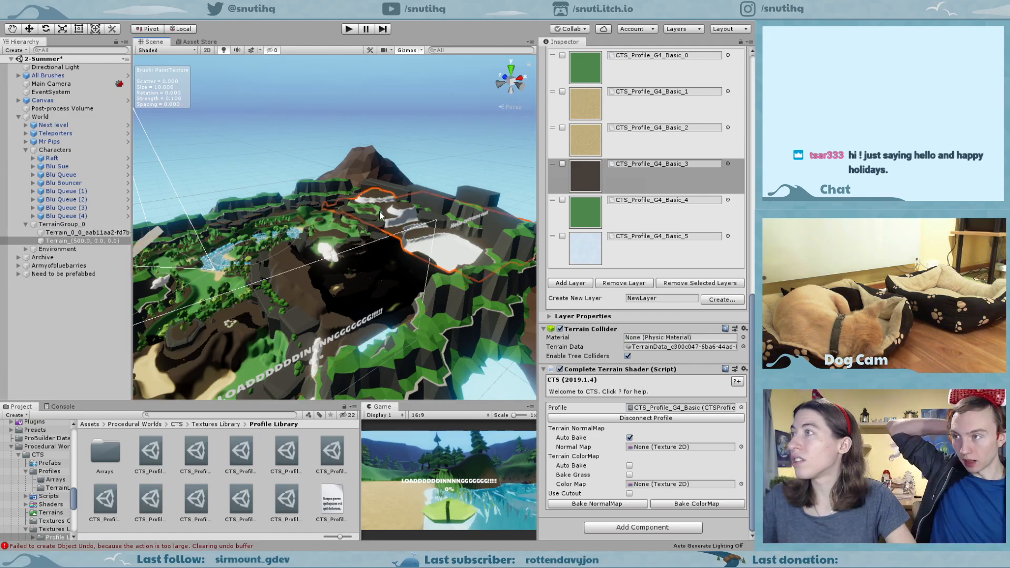
{"action": "left_click", "coordinate": [227, 286]}
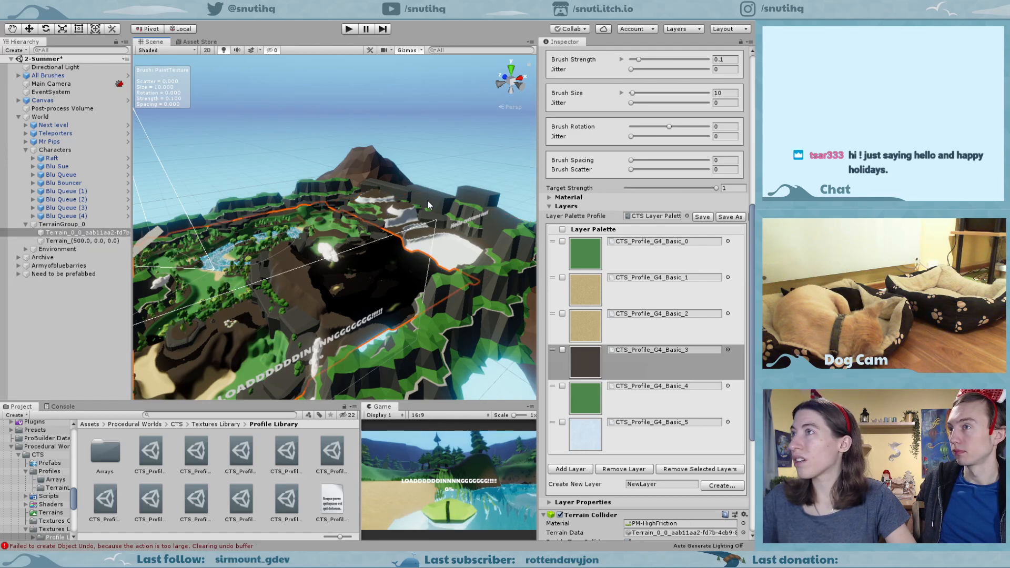
Check the main terrain's material shader and its layer palette, selecting the CTS_Profile_G4_Basic_0 layer and collapsing the Brush Mask settings.
{"action": "left_click", "coordinate": [631, 265]}
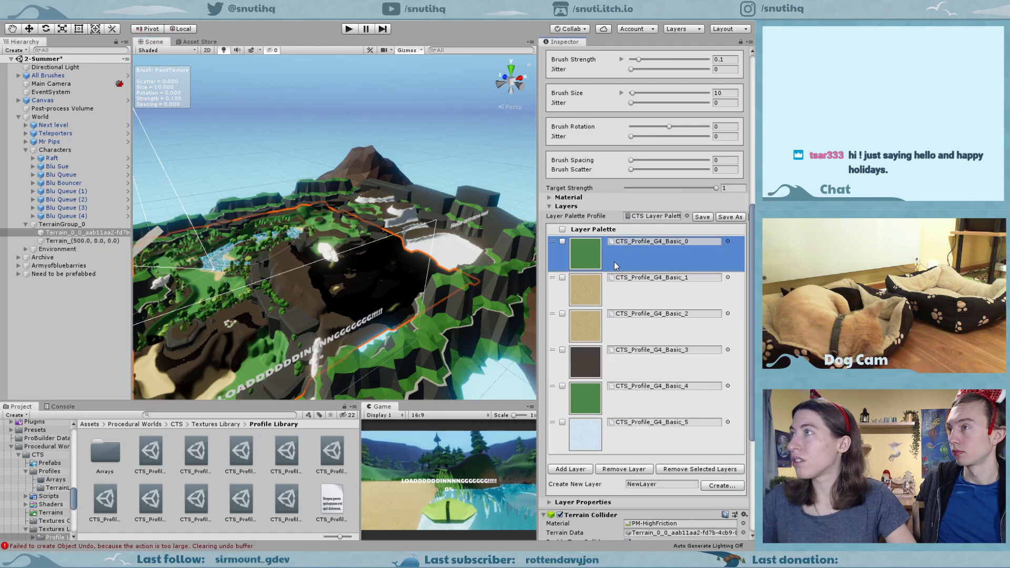
{"action": "left_click", "coordinate": [549, 198]}
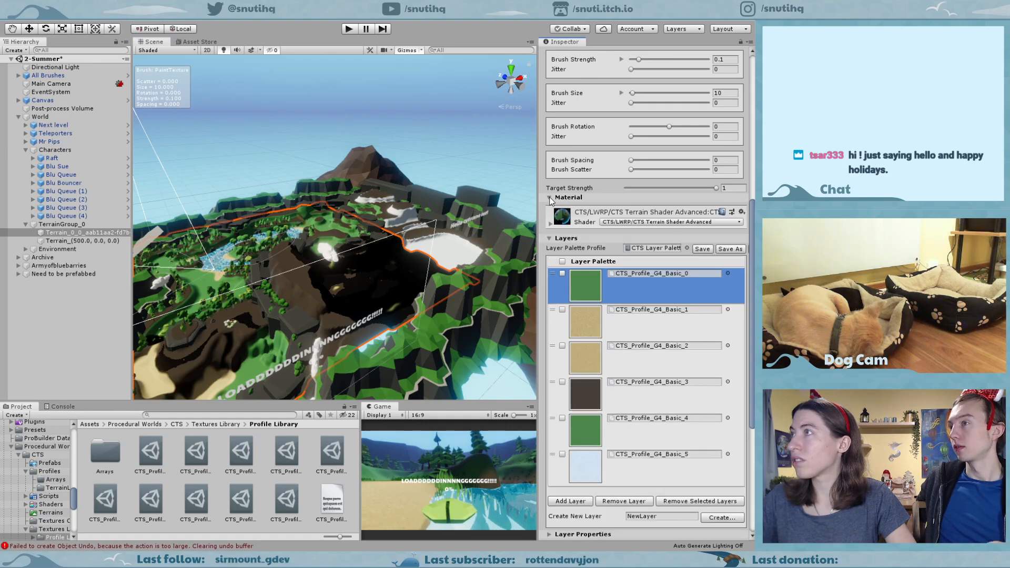
{"action": "left_click", "coordinate": [549, 198]}
{"action": "scroll", "coordinate": [550, 223], "scroll_direction": "up", "scroll_amount": 5}
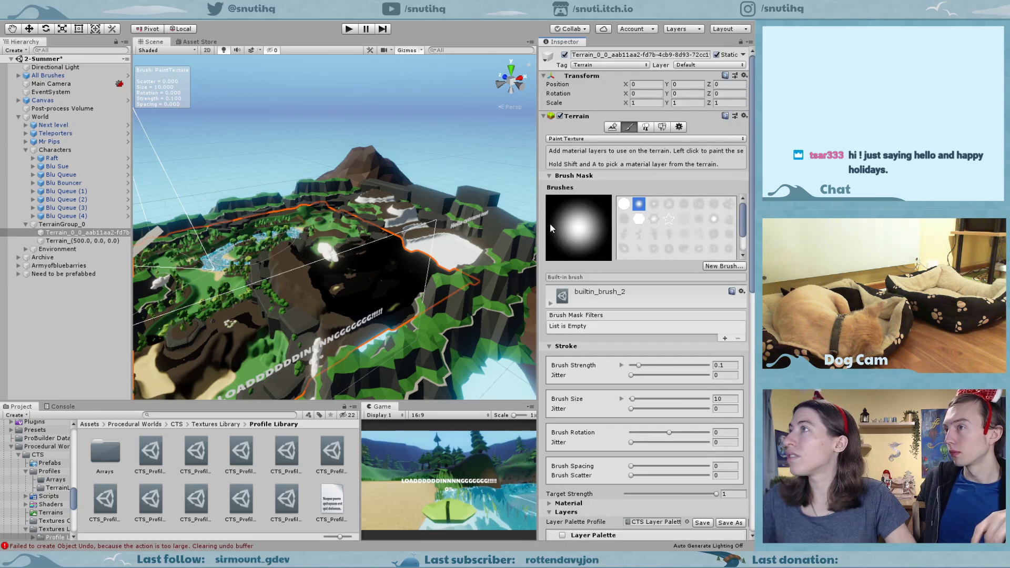
{"action": "left_click", "coordinate": [549, 175]}
{"action": "scroll", "coordinate": [561, 243], "scroll_direction": "down", "scroll_amount": 10}
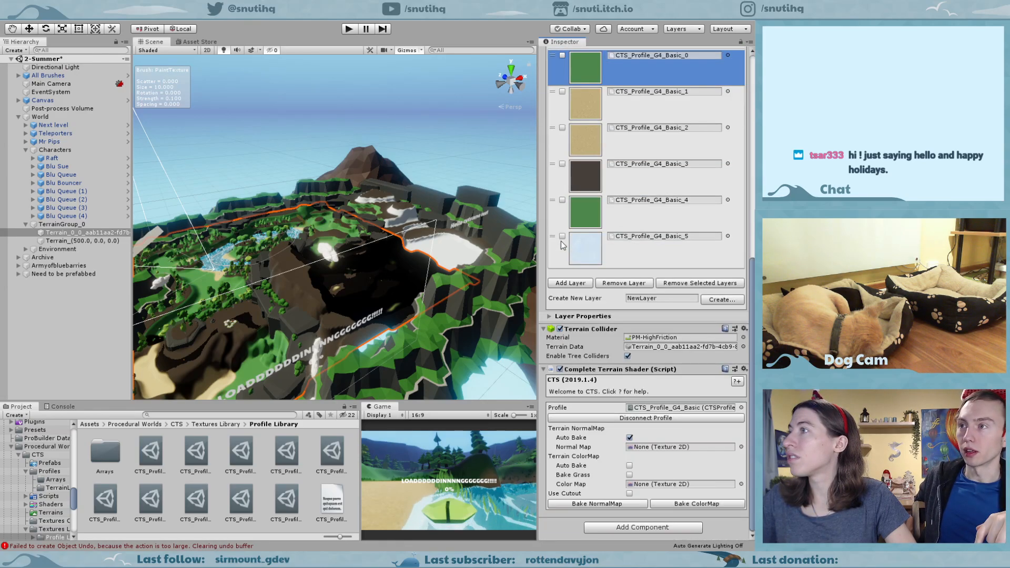
{"action": "scroll", "coordinate": [563, 244], "scroll_direction": "up", "scroll_amount": 3}
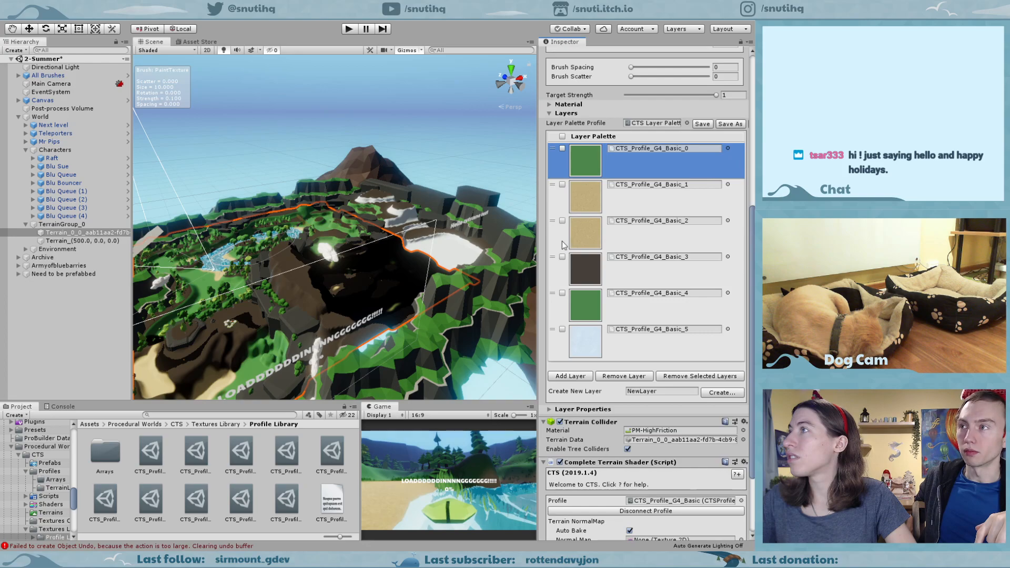
Save the main terrain's layer palette profile and inspect the grassy cliff above the beach up close.
{"action": "left_click", "coordinate": [710, 125]}
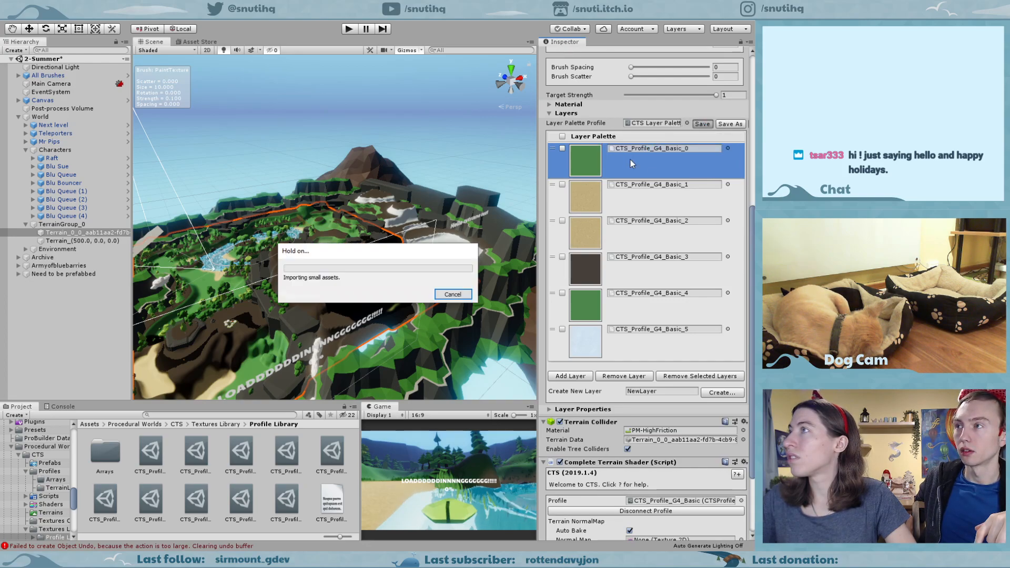
{"action": "scroll", "coordinate": [380, 248], "scroll_direction": "up", "scroll_amount": 3}
{"action": "middle_click_drag", "start_coordinate": [380, 248], "coordinate": [446, 214]}
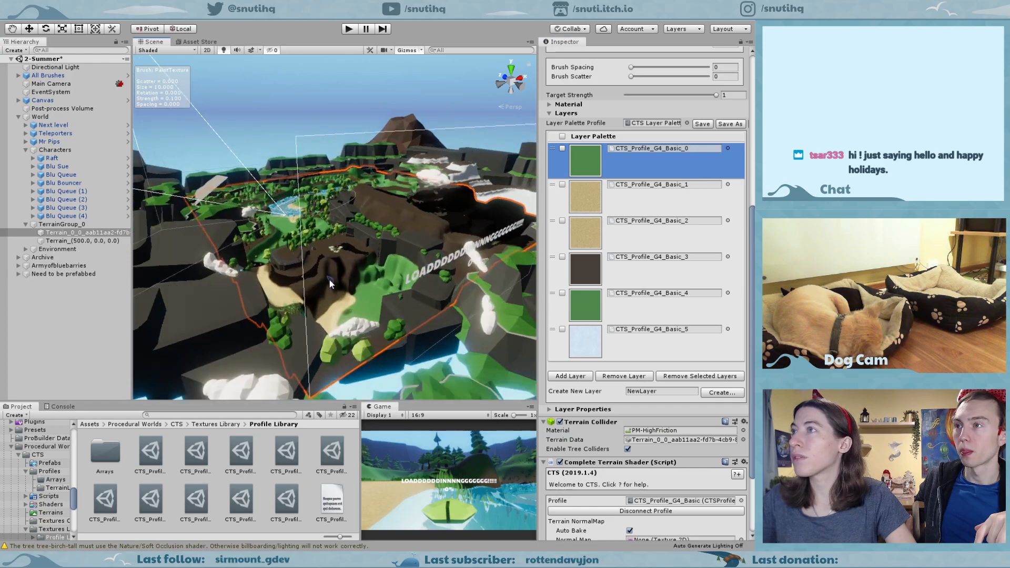
{"action": "scroll", "coordinate": [323, 291], "scroll_direction": "up", "scroll_amount": 6}
{"action": "scroll", "coordinate": [320, 291], "scroll_direction": "up", "scroll_amount": 5}
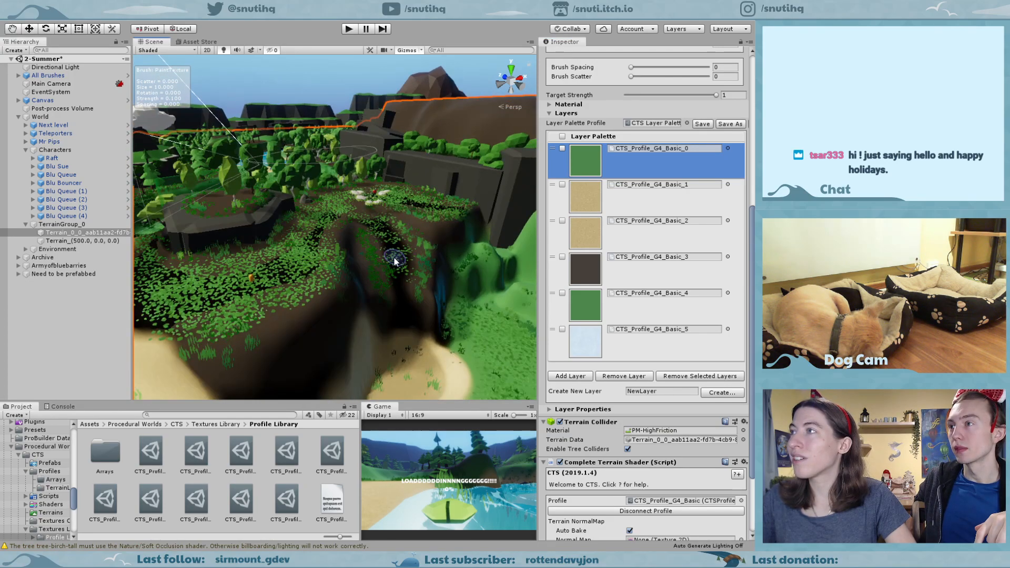
Compare the settings of TerrainGroup_0 and its two child terrains, including their tags, transforms and palette layers.
{"action": "left_click", "coordinate": [82, 241]}
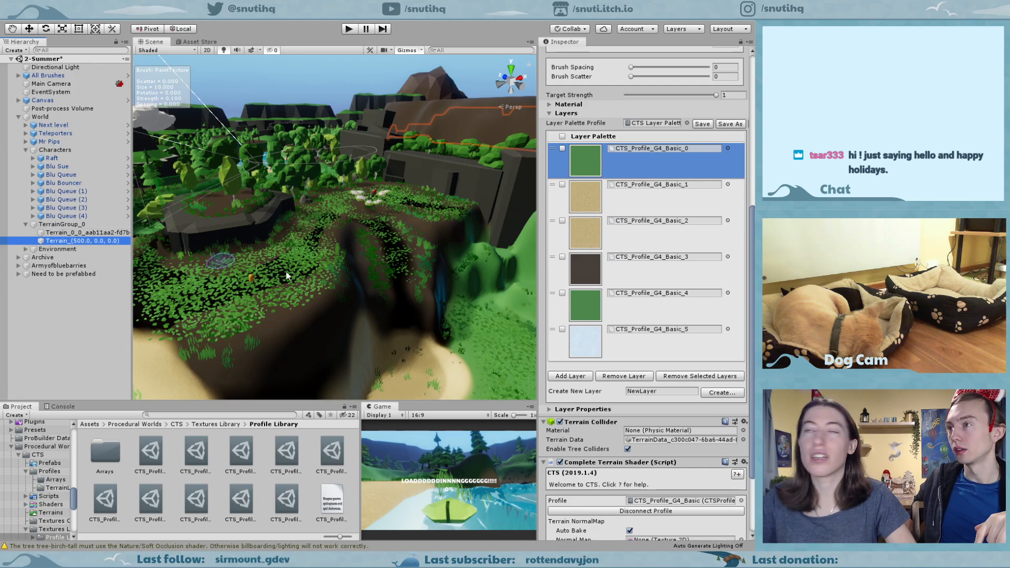
{"action": "left_click", "coordinate": [578, 377]}
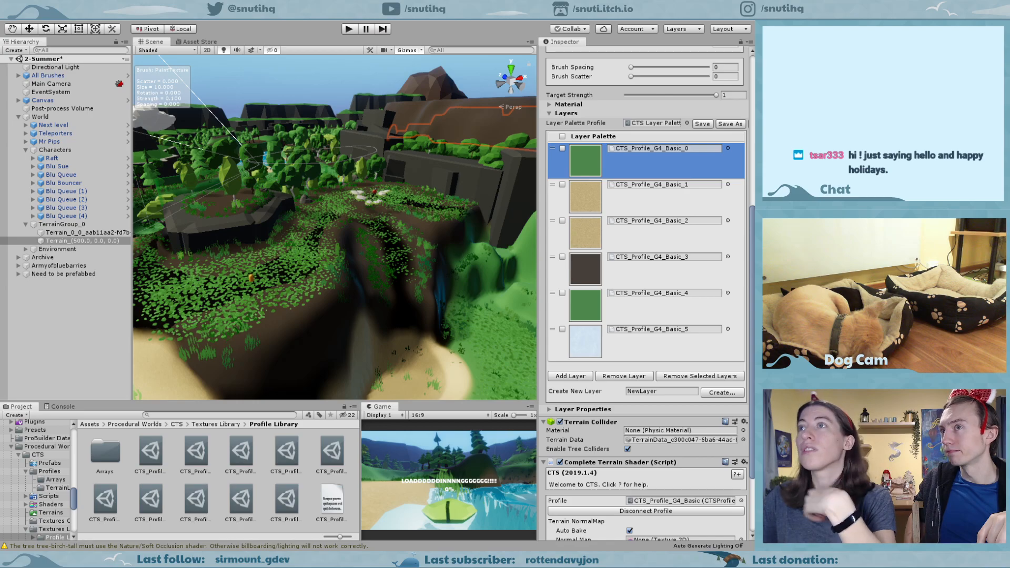
{"action": "left_click", "coordinate": [61, 224]}
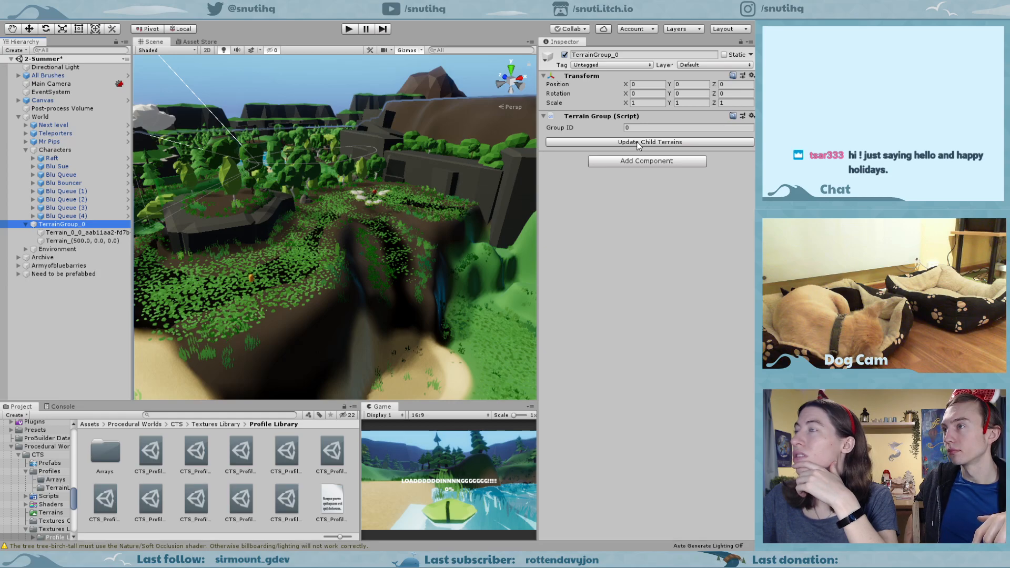
{"action": "left_click", "coordinate": [81, 233]}
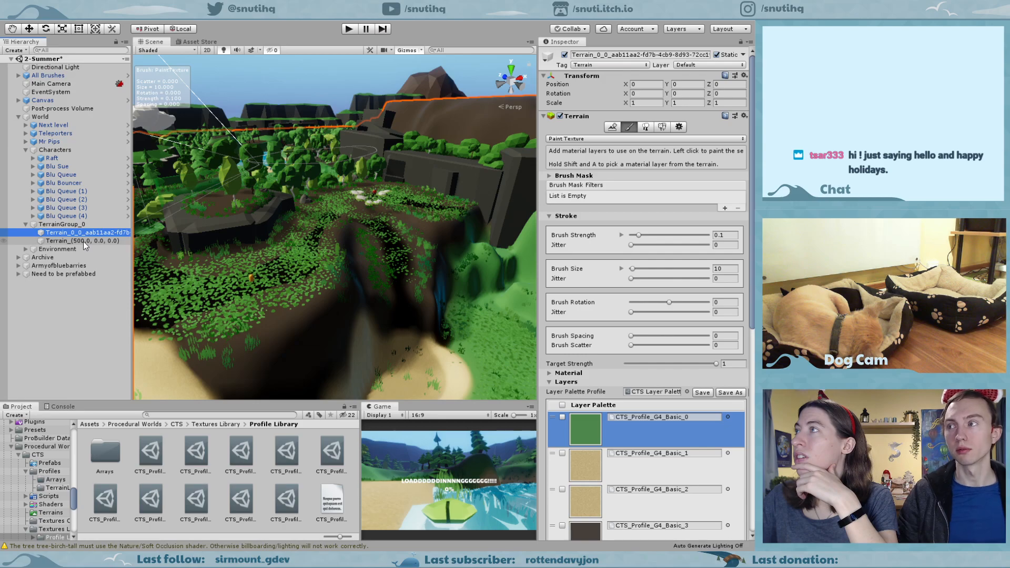
{"action": "left_click", "coordinate": [83, 241]}
{"action": "key", "text": "Up"}
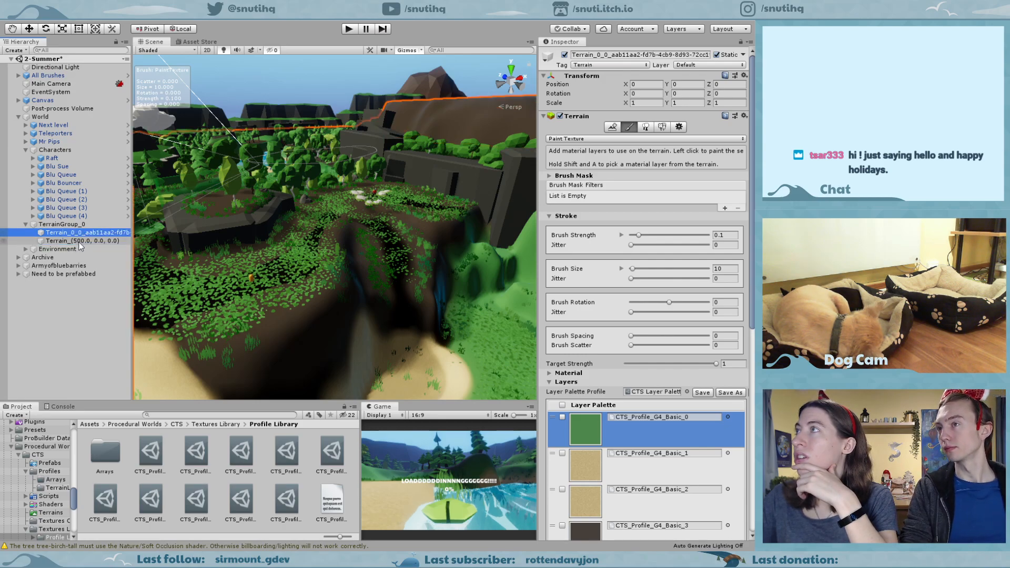
{"action": "key", "text": "Down"}
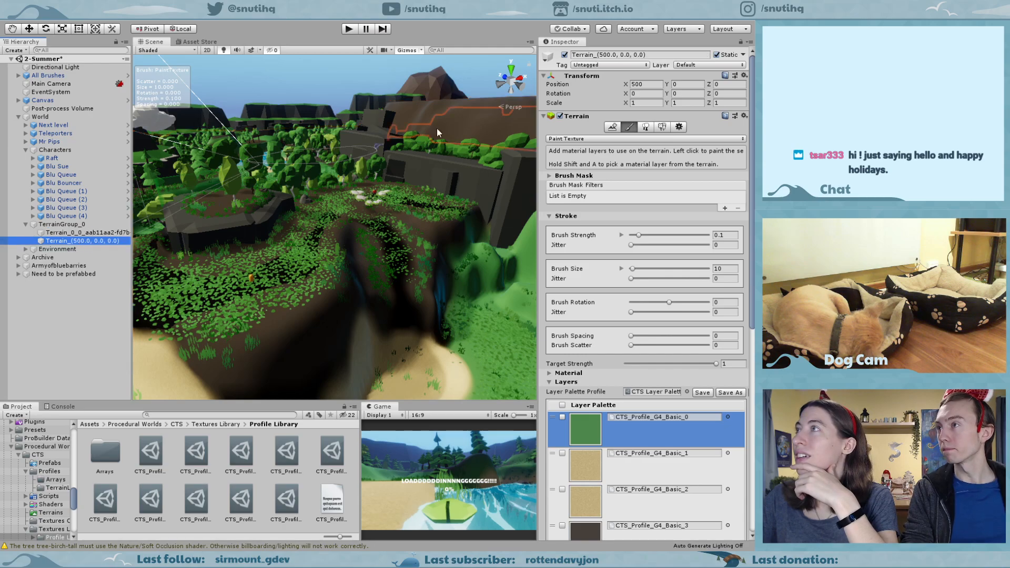
{"action": "key", "text": "Up"}
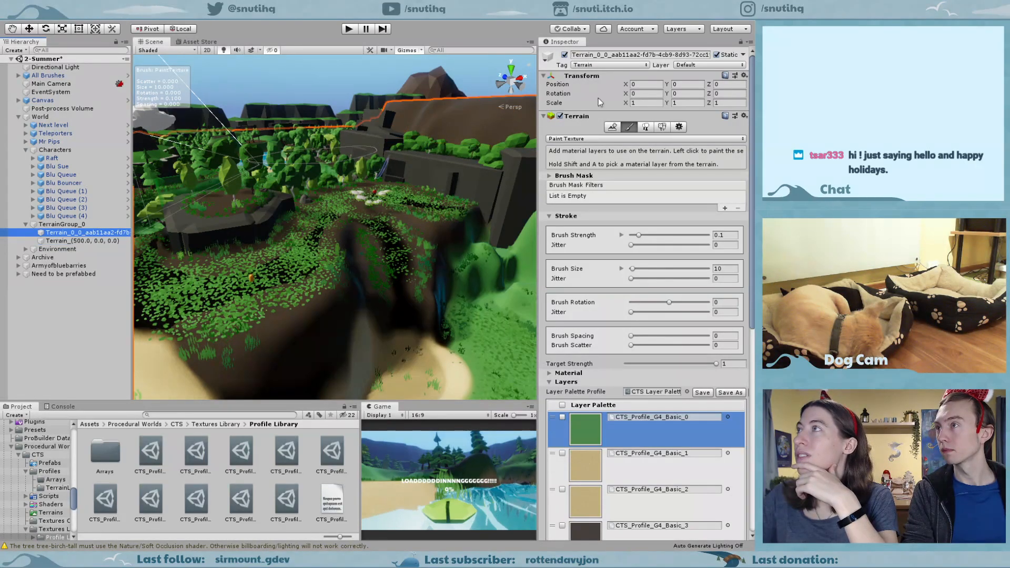
Set the tag of Terrain_(500.0, 0.0, 0.0) to Terrain.
{"action": "left_click", "coordinate": [96, 241]}
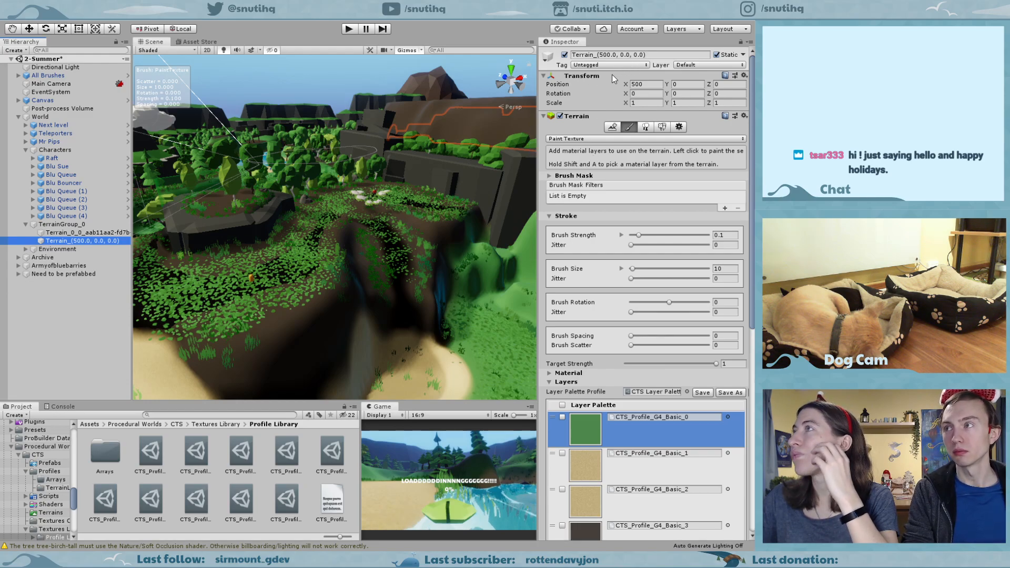
{"action": "left_click", "coordinate": [610, 65]}
{"action": "left_click", "coordinate": [611, 154]}
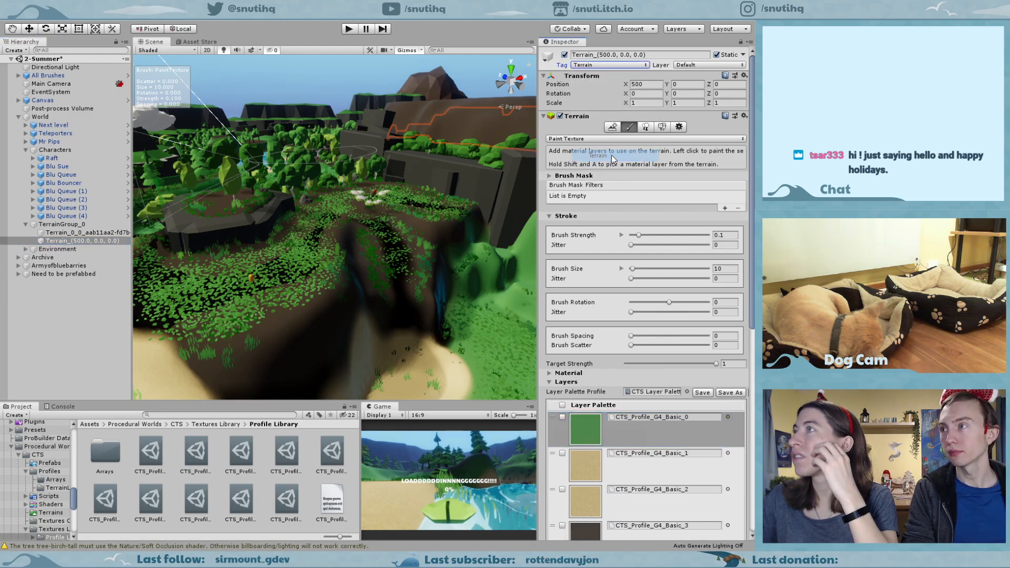
Paint the CTS_Profile_G4_Basic_0 layer onto the main terrain's grassy cliff top above the beach.
{"action": "left_click", "coordinate": [87, 232]}
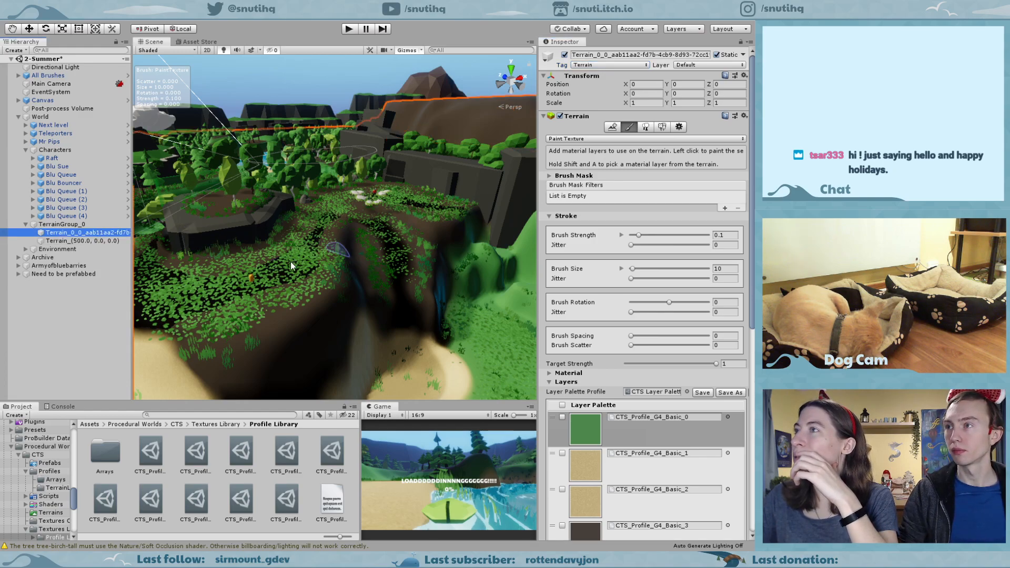
{"action": "scroll", "coordinate": [609, 335], "scroll_direction": "down", "scroll_amount": 5}
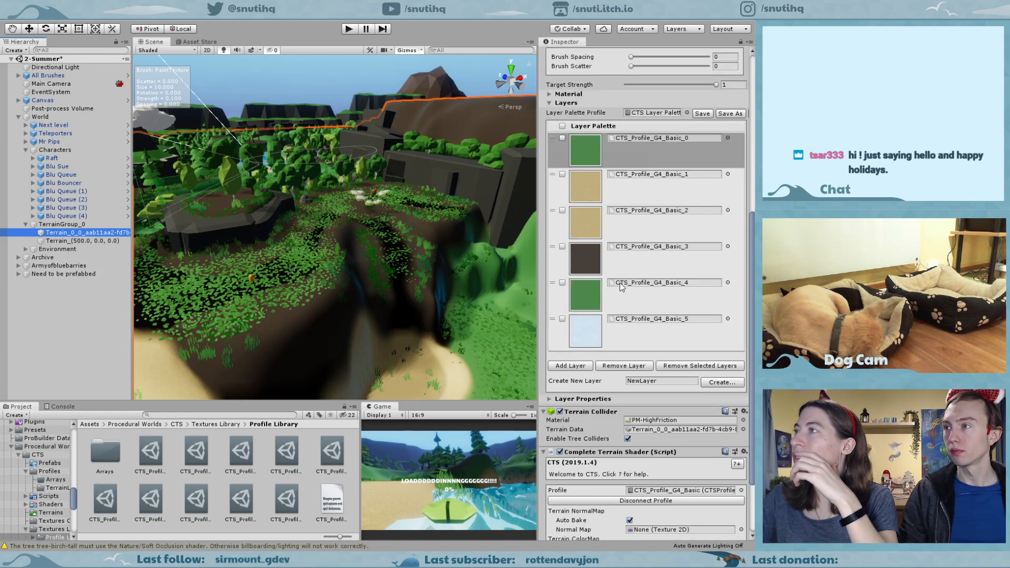
{"action": "left_click", "coordinate": [619, 269]}
{"action": "left_click", "coordinate": [573, 144]}
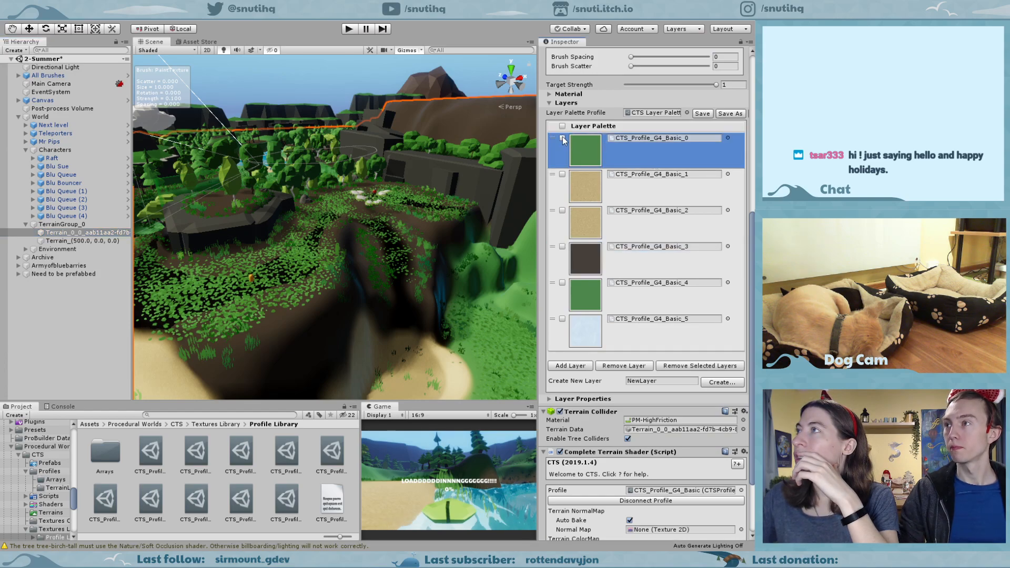
{"action": "left_click", "coordinate": [562, 139]}
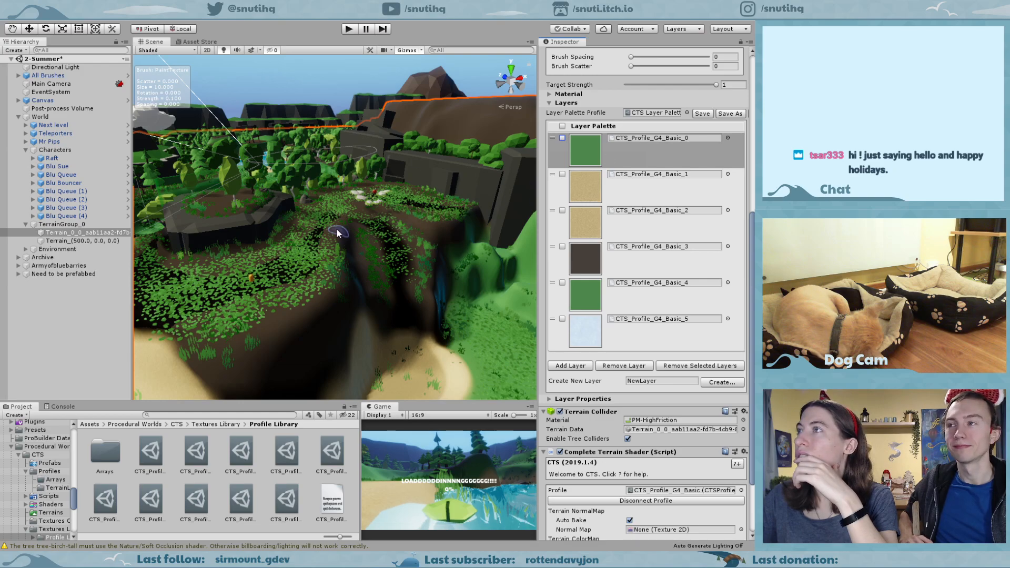
{"action": "left_click", "coordinate": [307, 256]}
{"action": "mouse_move", "coordinate": [307, 257]}
{"action": "left_mouse_down"}
{"action": "mouse_move", "coordinate": [329, 219]}
{"action": "mouse_move", "coordinate": [309, 239]}
{"action": "mouse_move", "coordinate": [342, 211]}
{"action": "mouse_move", "coordinate": [292, 281]}
{"action": "mouse_move", "coordinate": [251, 267]}
{"action": "mouse_move", "coordinate": [305, 244]}
{"action": "left_mouse_up"}
Try the CTS_Profile_G4_Basic_4 and CTS_Profile_G4_Basic_3 layers, and paint a sandy path across the cliff top with CTS_Profile_G4_Basic_2.
{"action": "left_click", "coordinate": [612, 298]}
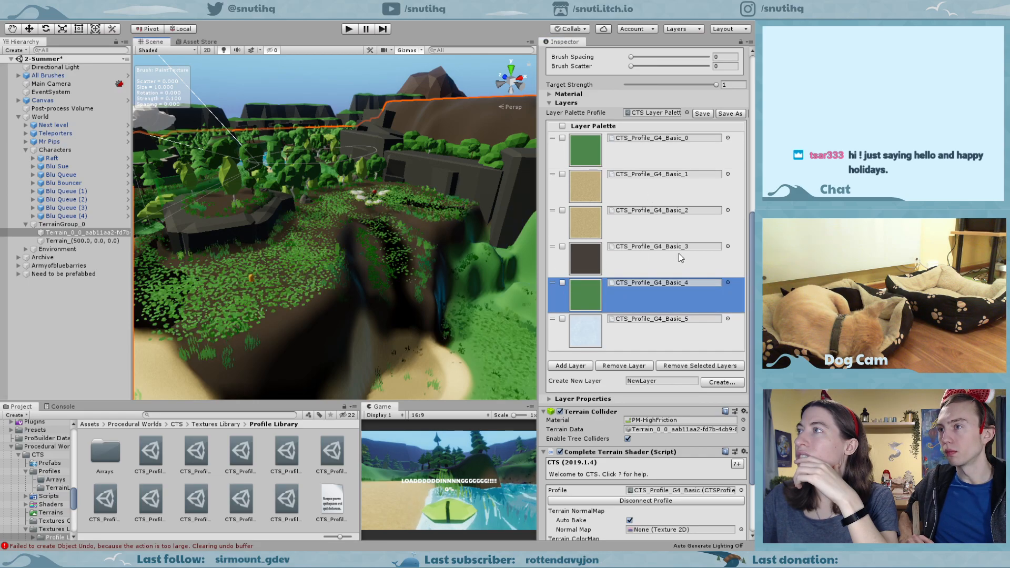
{"action": "left_click", "coordinate": [608, 269]}
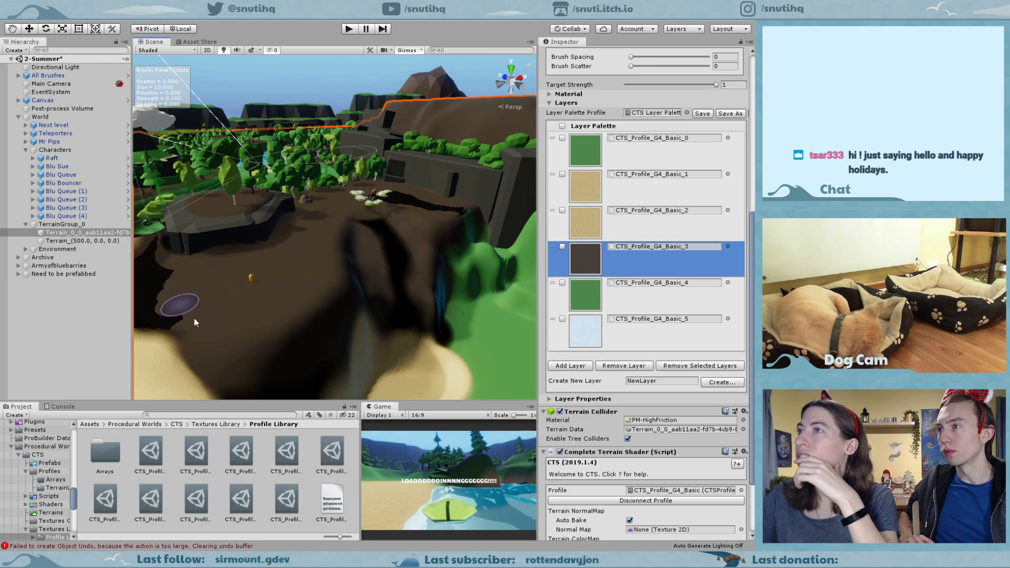
{"action": "left_click", "coordinate": [620, 232]}
{"action": "mouse_move", "coordinate": [220, 298]}
{"action": "left_mouse_down"}
{"action": "mouse_move", "coordinate": [310, 255]}
{"action": "mouse_move", "coordinate": [327, 220]}
{"action": "mouse_move", "coordinate": [279, 276]}
{"action": "left_mouse_up"}
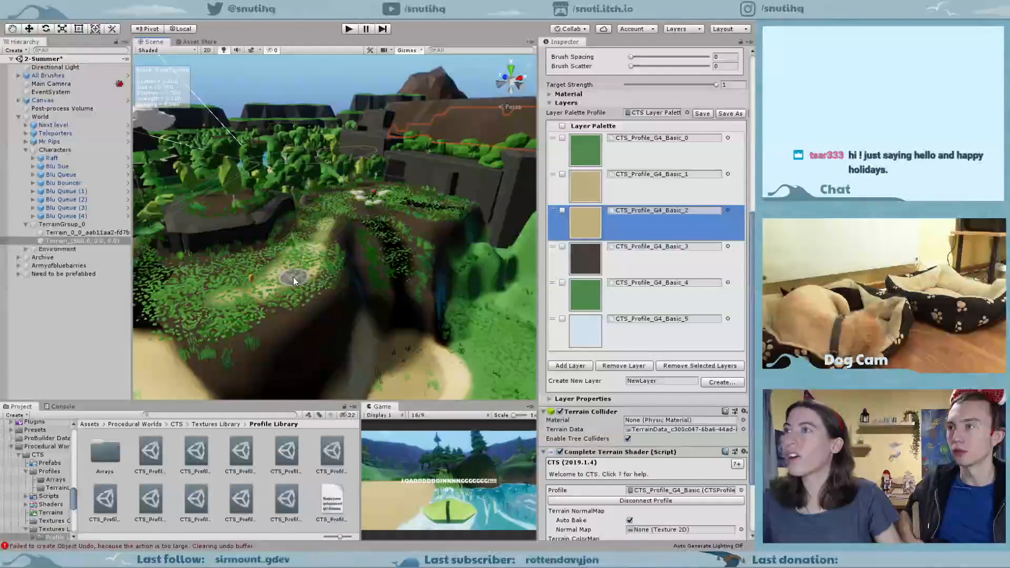
Return to the main terrain and make CTS_Profile_G4_Basic_0 its active paint layer.
{"action": "left_click", "coordinate": [77, 233]}
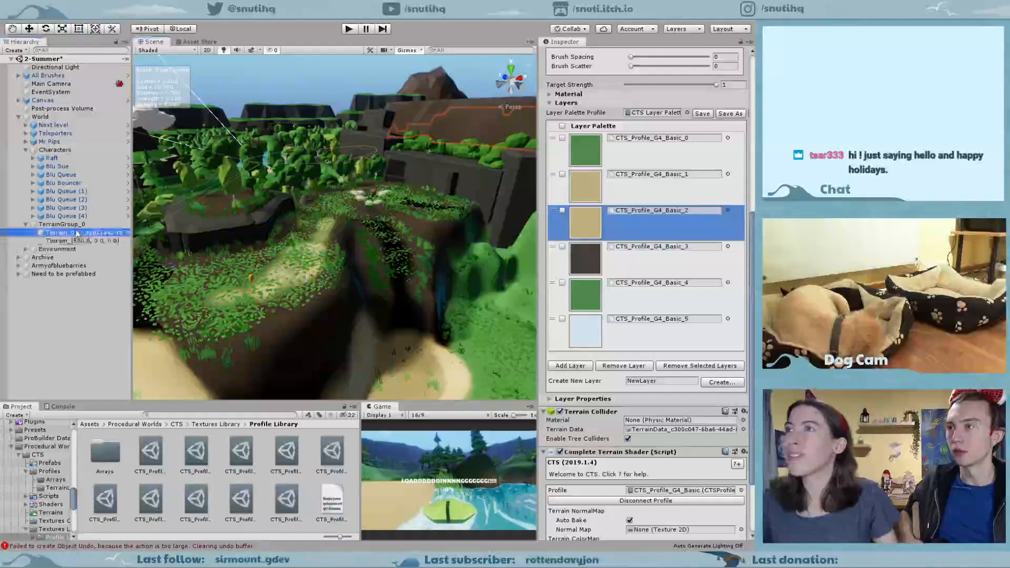
{"action": "left_click", "coordinate": [635, 265]}
{"action": "left_click", "coordinate": [609, 161]}
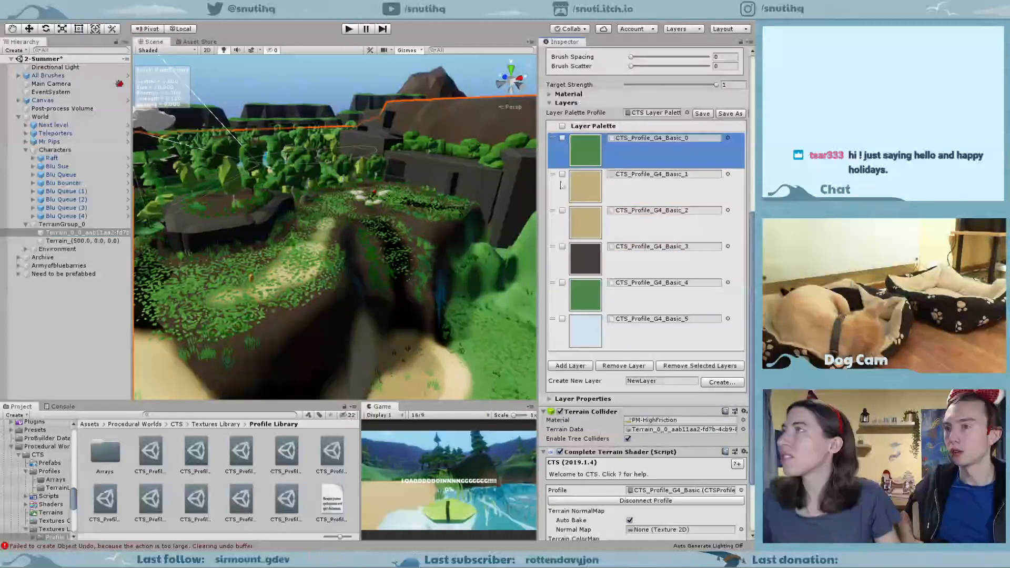
{"action": "left_click", "coordinate": [669, 196]}
{"action": "left_click", "coordinate": [609, 161]}
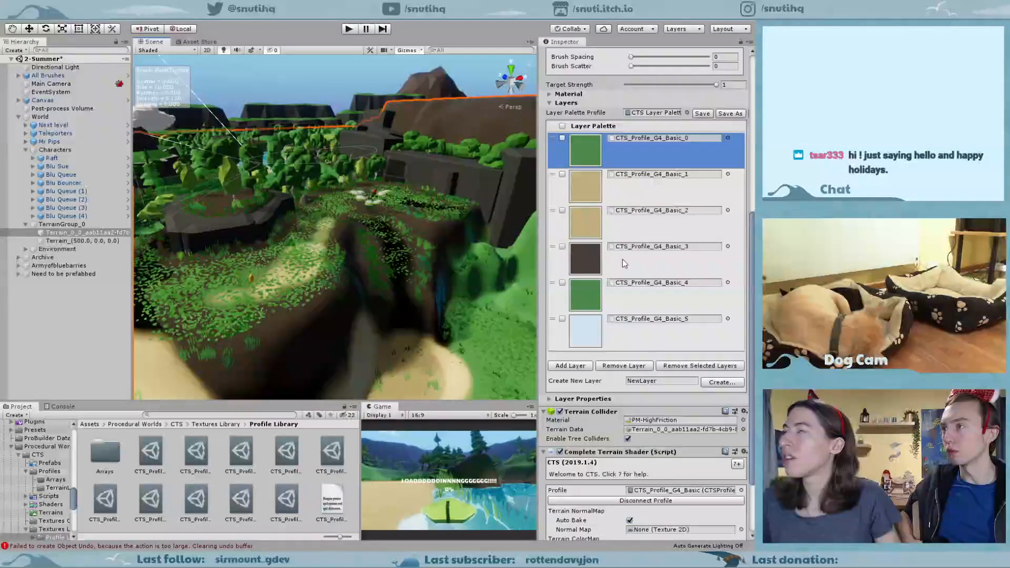
Open the main terrain's CTS_Profile_G4_Basic profile and toggle its Snow Settings off and back on.
{"action": "scroll", "coordinate": [623, 259], "scroll_direction": "down", "scroll_amount": 3}
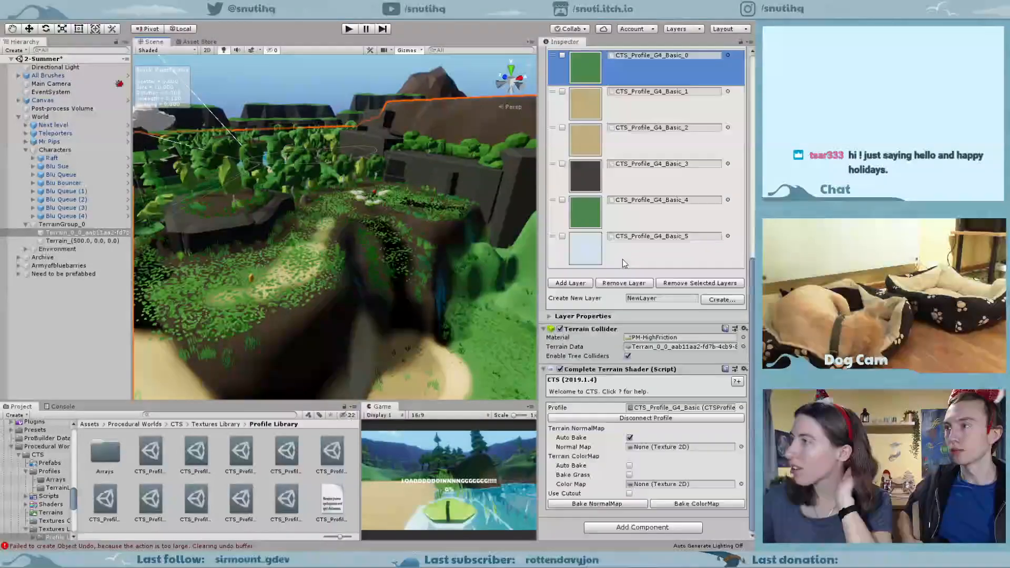
{"action": "double_click", "coordinate": [662, 409]}
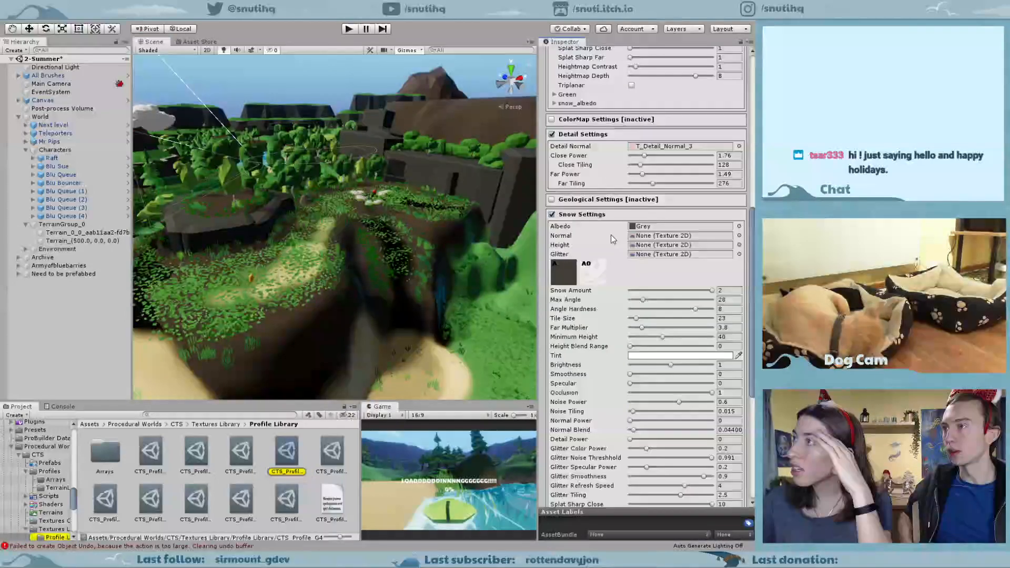
{"action": "scroll", "coordinate": [611, 235], "scroll_direction": "down", "scroll_amount": 6}
{"action": "scroll", "coordinate": [611, 235], "scroll_direction": "down", "scroll_amount": 4}
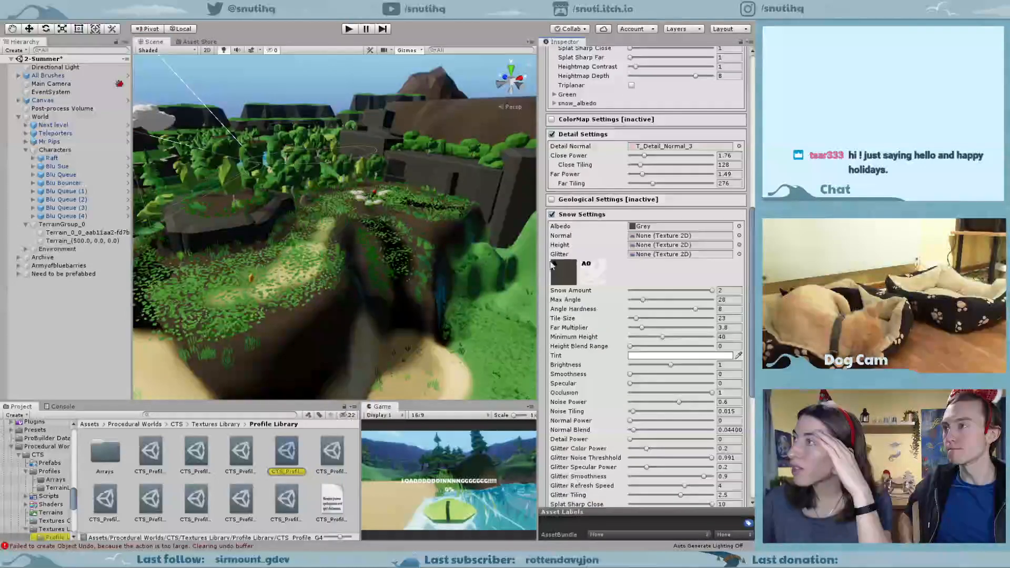
{"action": "left_click", "coordinate": [554, 214]}
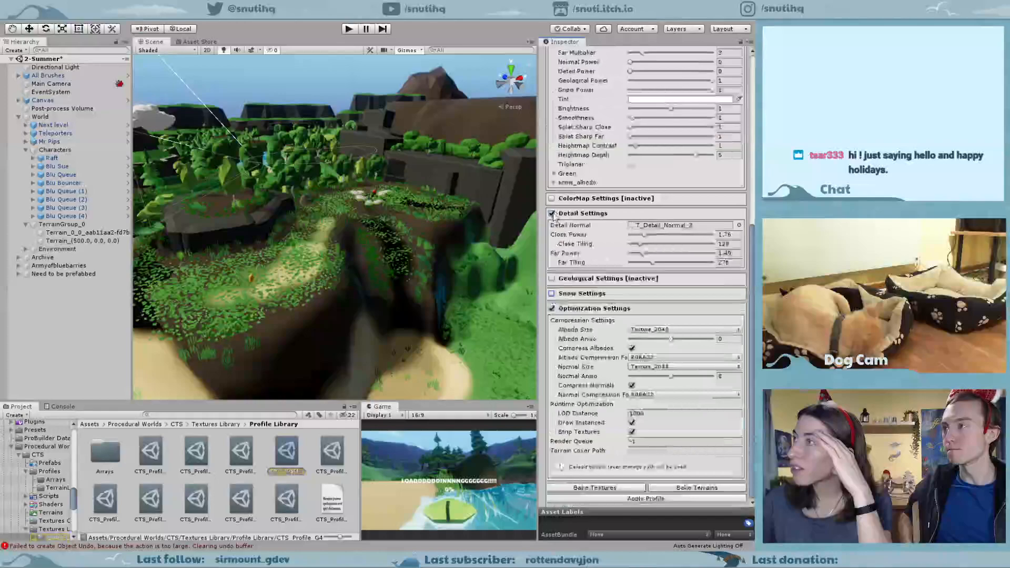
{"action": "left_click", "coordinate": [552, 293]}
{"action": "scroll", "coordinate": [602, 314], "scroll_direction": "down", "scroll_amount": 3}
{"action": "scroll", "coordinate": [607, 309], "scroll_direction": "down", "scroll_amount": 3}
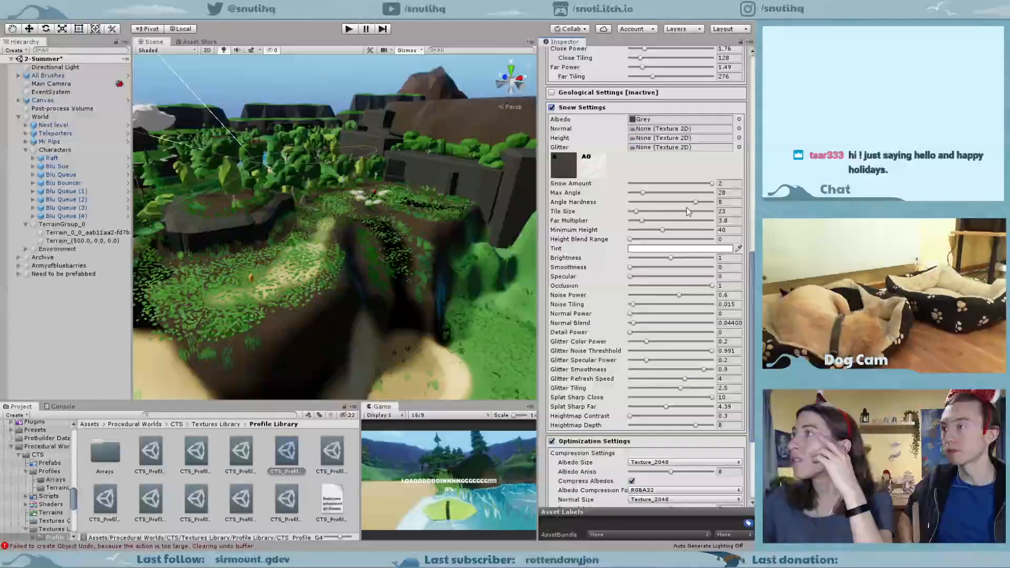
Set the snow's Minimum Height to 60, Far Multiplier to 4, Max Angle to 43 and Detail Power to 0, and bake the profile's textures.
{"action": "mouse_move", "coordinate": [662, 231]}
{"action": "left_mouse_down"}
{"action": "mouse_move", "coordinate": [641, 233]}
{"action": "mouse_move", "coordinate": [682, 228]}
{"action": "left_mouse_up"}
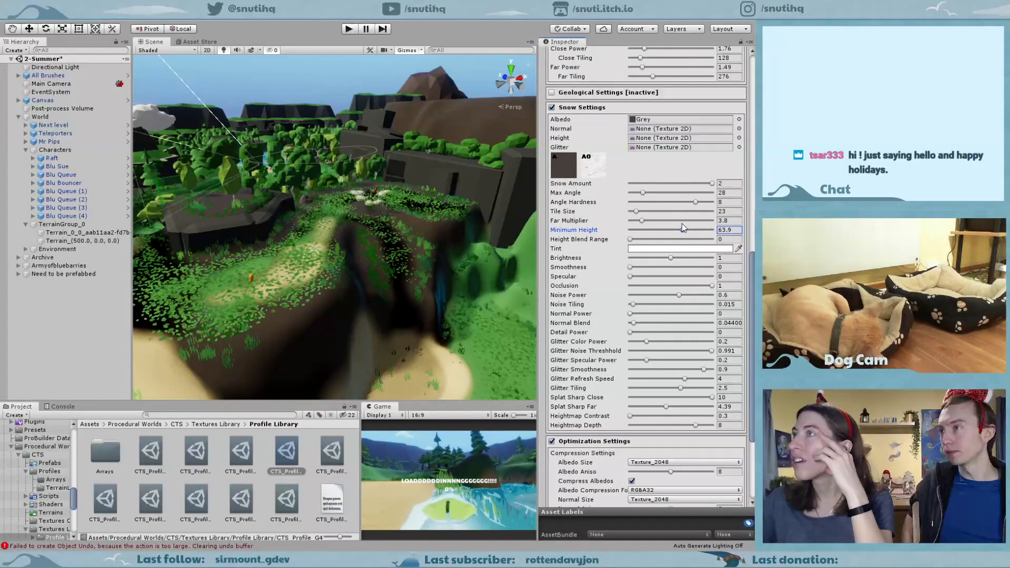
{"action": "left_click", "coordinate": [733, 230]}
{"action": "type", "text": "60"}
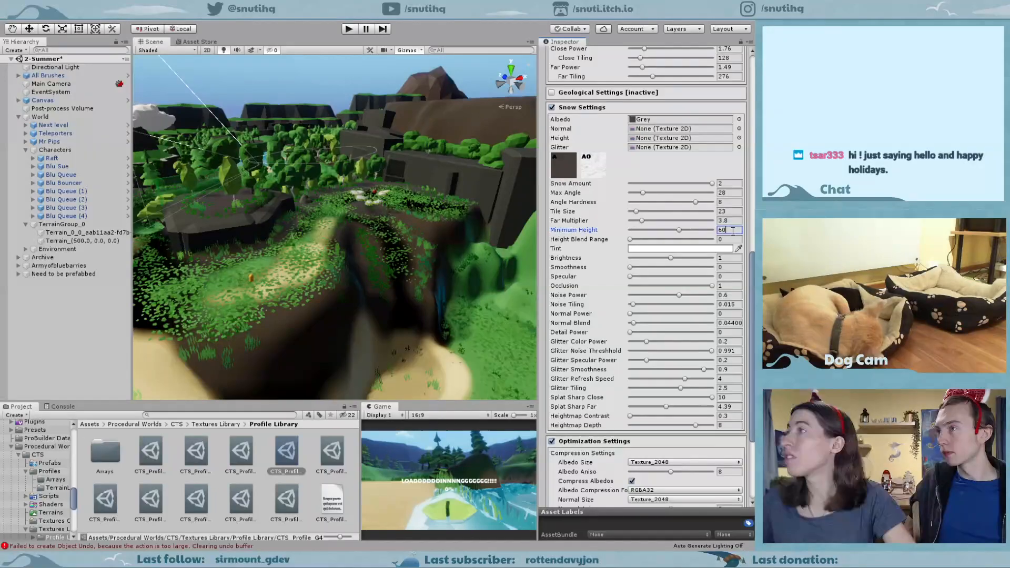
{"action": "left_click", "coordinate": [643, 220]}
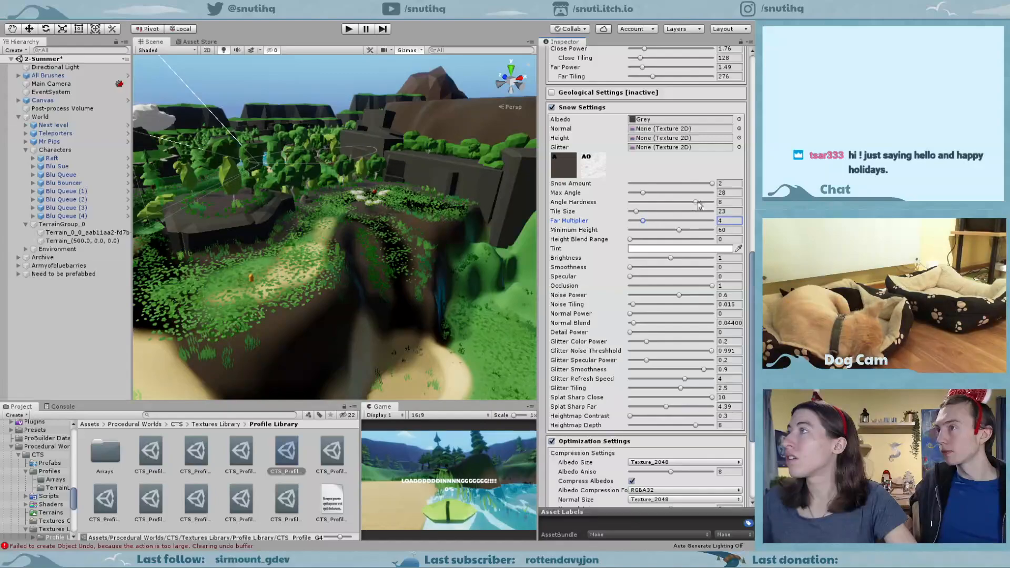
{"action": "left_click_drag", "start_coordinate": [646, 194], "coordinate": [651, 194]}
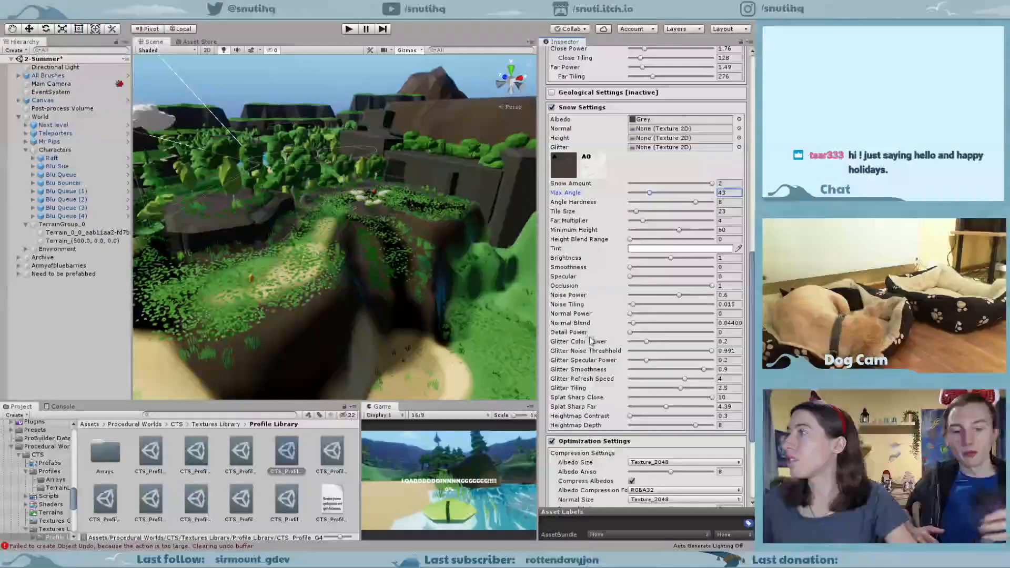
{"action": "left_click", "coordinate": [632, 333]}
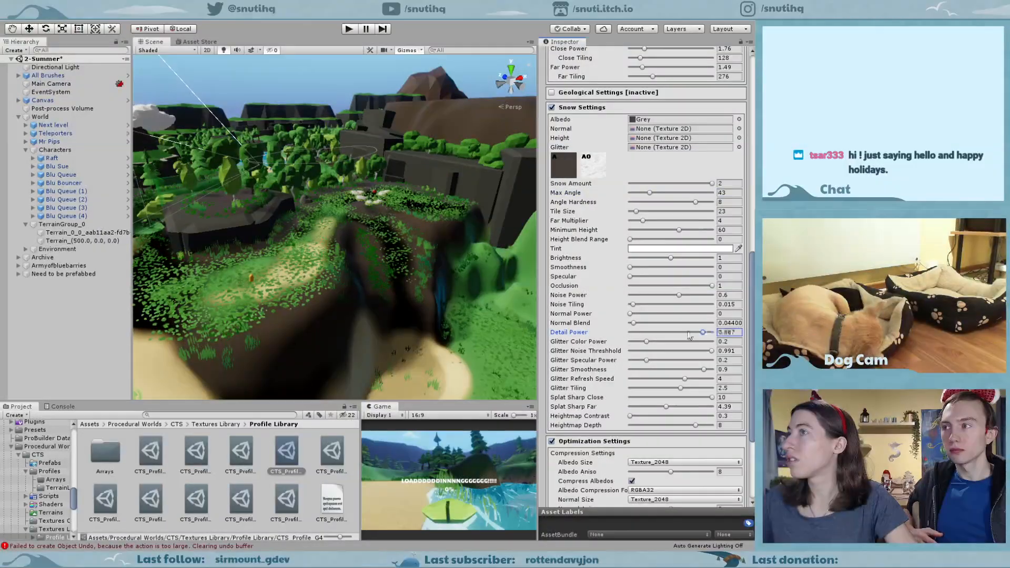
{"action": "scroll", "coordinate": [585, 327], "scroll_direction": "down", "scroll_amount": 4}
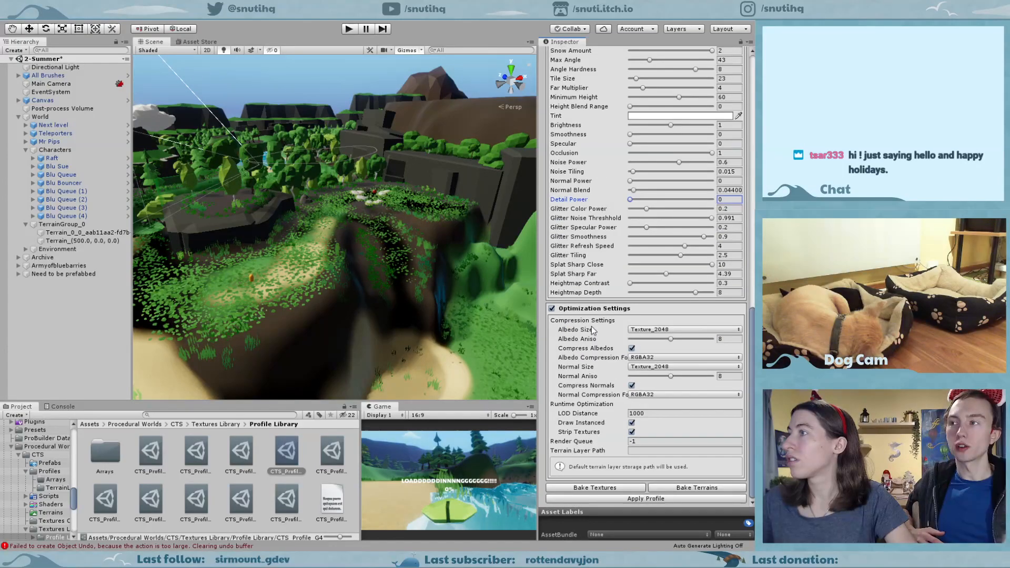
{"action": "left_click", "coordinate": [596, 488]}
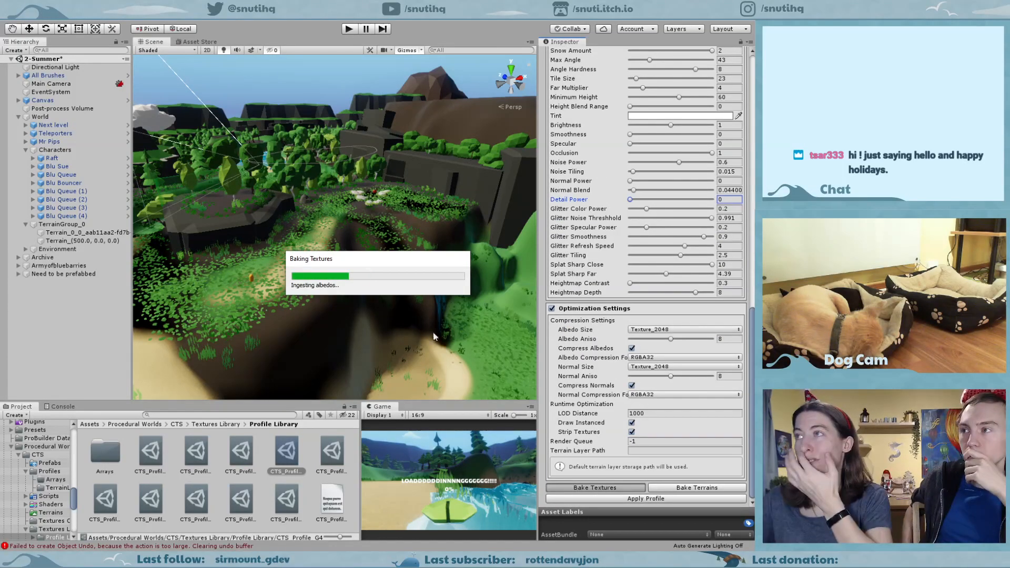
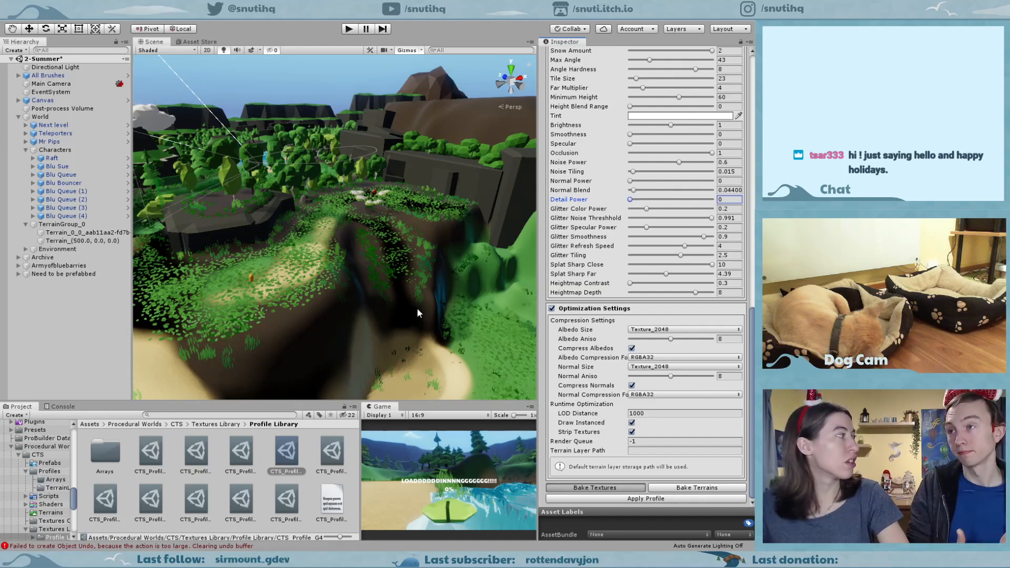
Inspect the terrain around the cliffs and beach, and review the profile's texture, snow and optimization settings.
{"action": "right_click_drag", "start_coordinate": [418, 309], "coordinate": [438, 315], "text": "alt"}
{"action": "middle_click_drag", "start_coordinate": [438, 319], "coordinate": [277, 342]}
{"action": "scroll", "coordinate": [405, 275], "scroll_direction": "up", "scroll_amount": 5}
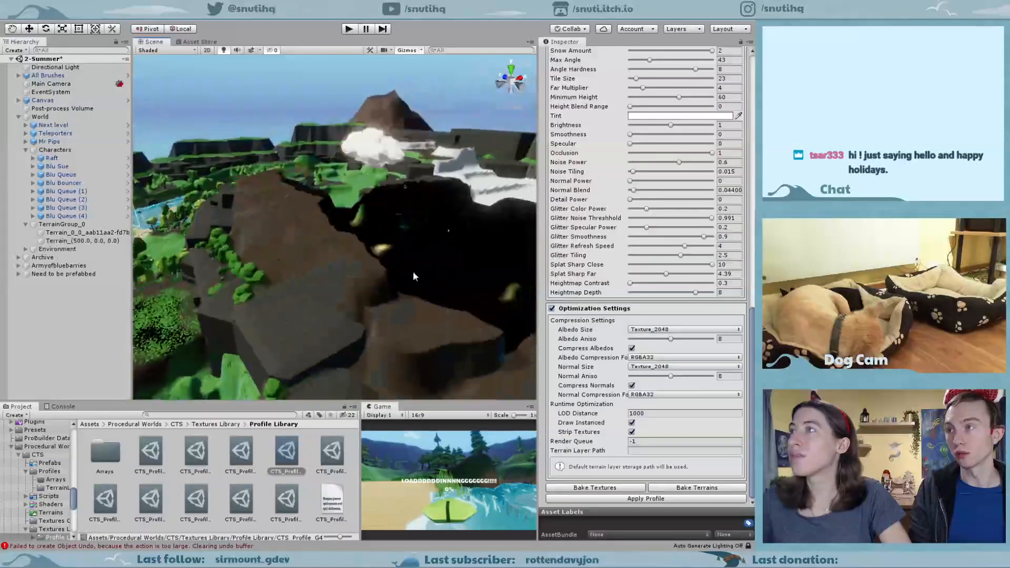
{"action": "middle_click_drag", "start_coordinate": [414, 276], "coordinate": [276, 307]}
{"action": "middle_click_drag", "start_coordinate": [412, 260], "coordinate": [262, 304]}
{"action": "scroll", "coordinate": [317, 296], "scroll_direction": "up", "scroll_amount": 3}
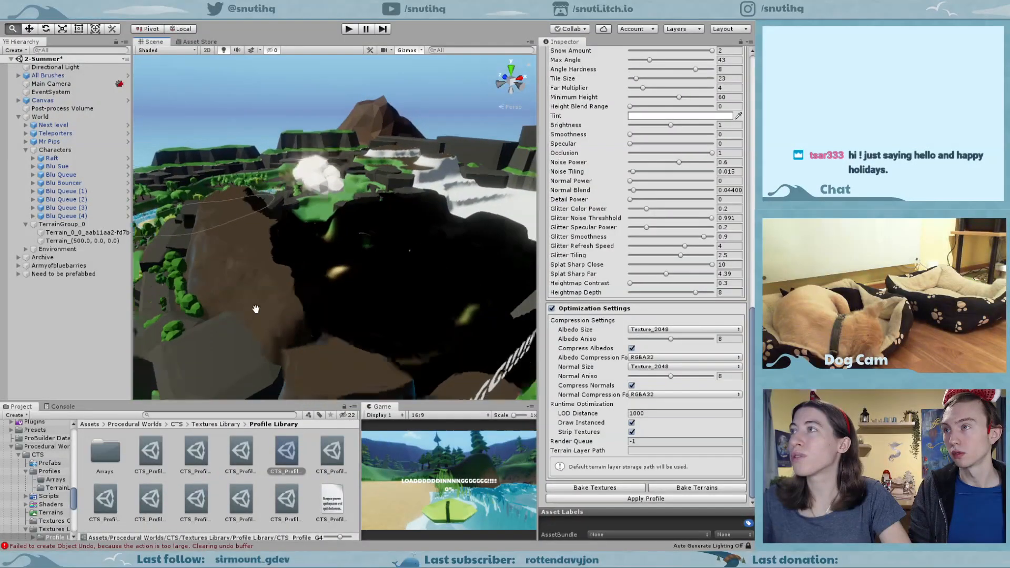
{"action": "middle_click_drag", "start_coordinate": [197, 316], "coordinate": [321, 273]}
{"action": "middle_click_drag", "start_coordinate": [205, 311], "coordinate": [354, 249]}
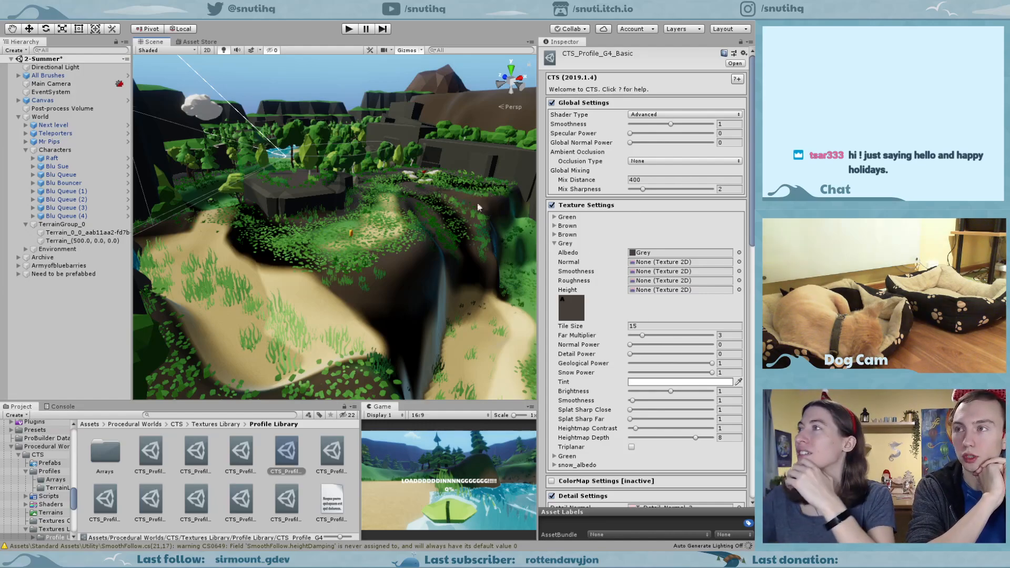
{"action": "scroll", "coordinate": [587, 215], "scroll_direction": "down", "scroll_amount": 10}
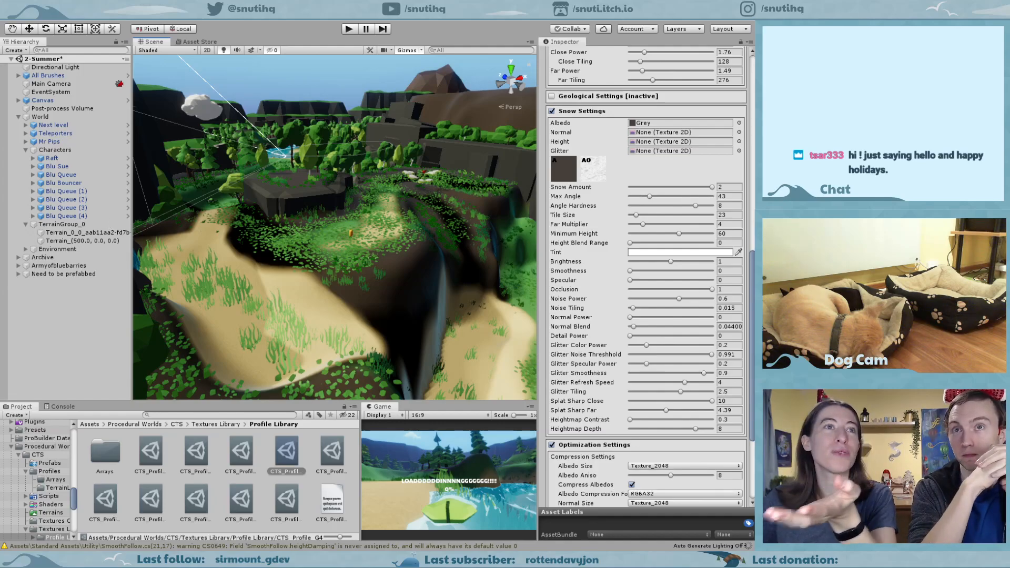
{"action": "scroll", "coordinate": [646, 276], "scroll_direction": "up", "scroll_amount": 13}
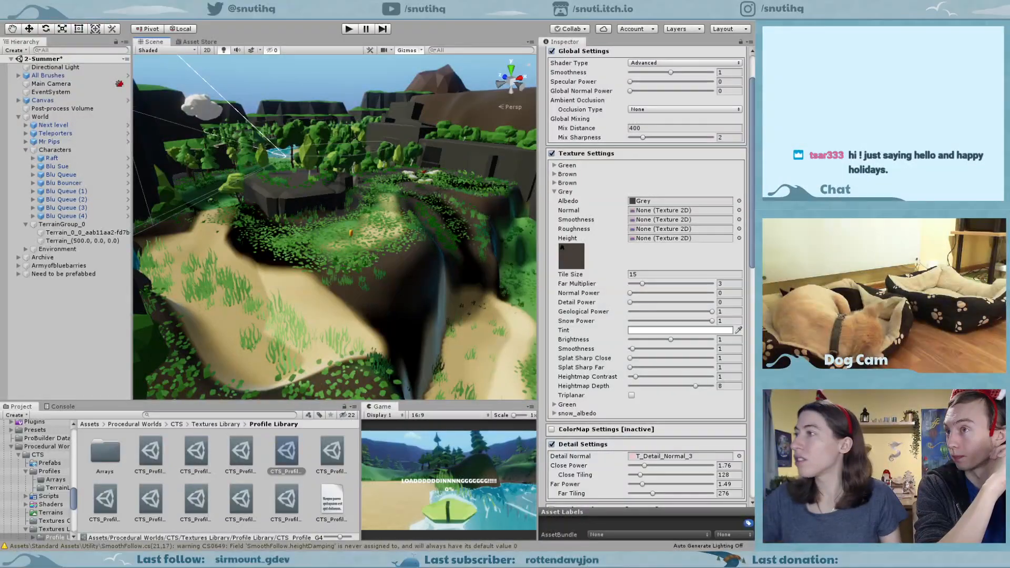
{"action": "scroll", "coordinate": [655, 360], "scroll_direction": "down", "scroll_amount": 10}
{"action": "scroll", "coordinate": [655, 360], "scroll_direction": "down", "scroll_amount": 5}
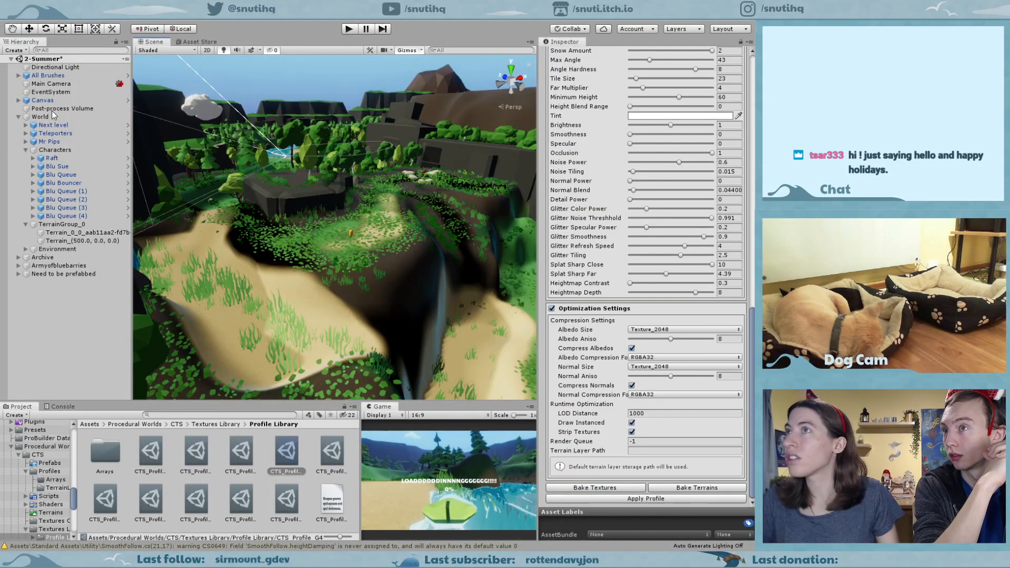
Disconnect the CTS profile from Terrain_(500.0, 0.0, 0.0) and disable its Complete Terrain Shader component.
{"action": "left_click", "coordinate": [59, 241]}
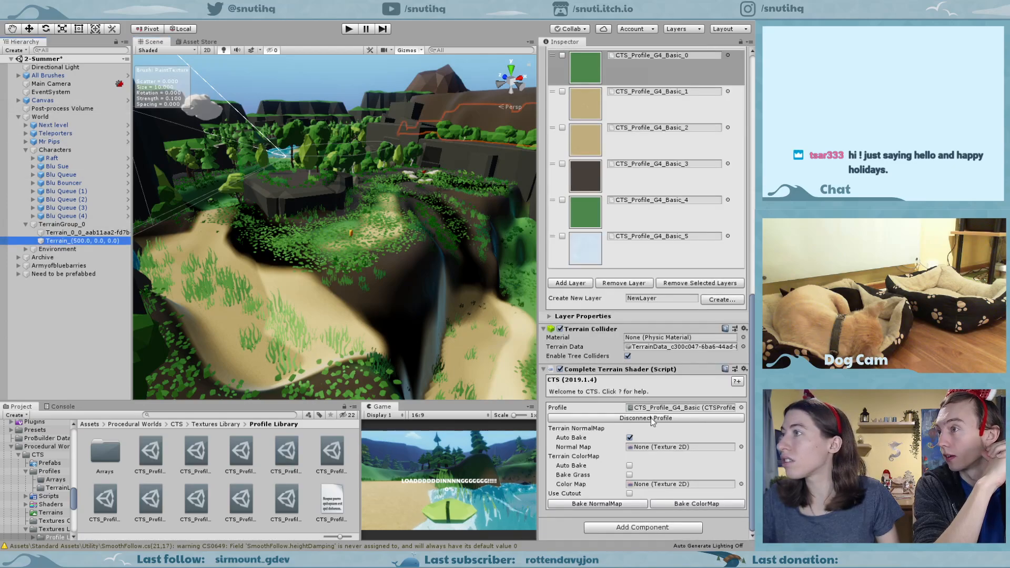
{"action": "left_click", "coordinate": [652, 418]}
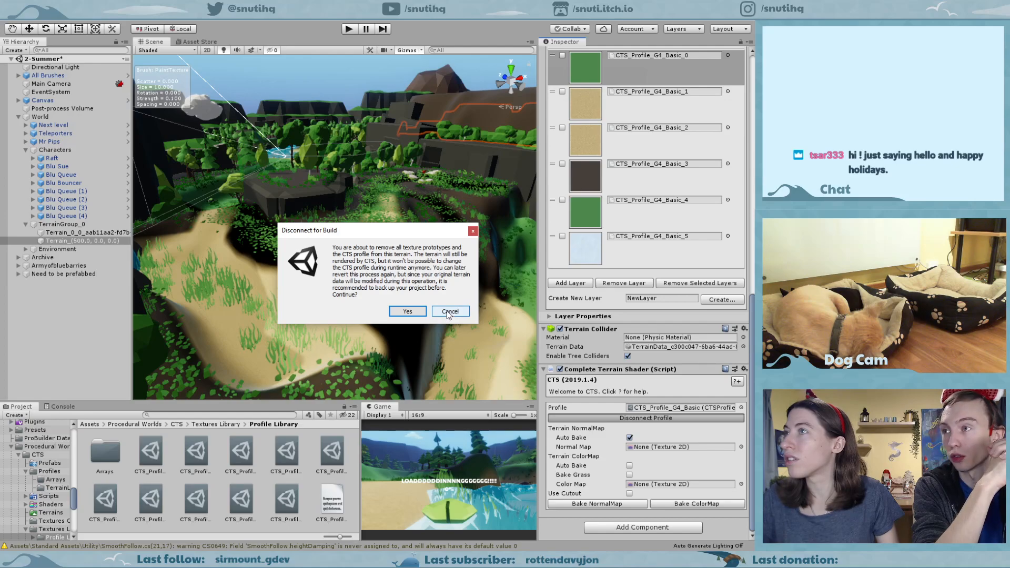
{"action": "left_click", "coordinate": [404, 311]}
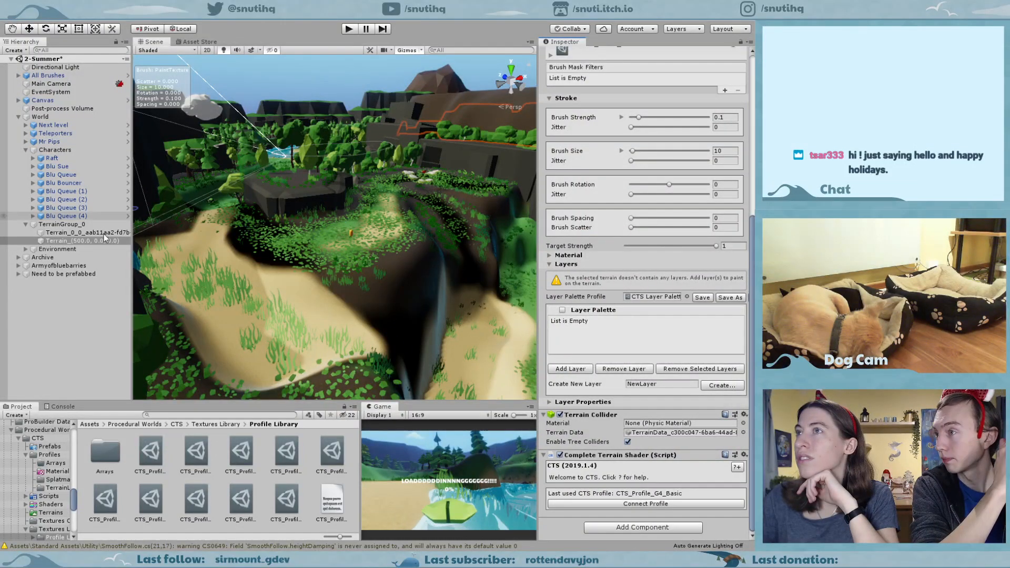
{"action": "left_click", "coordinate": [561, 456]}
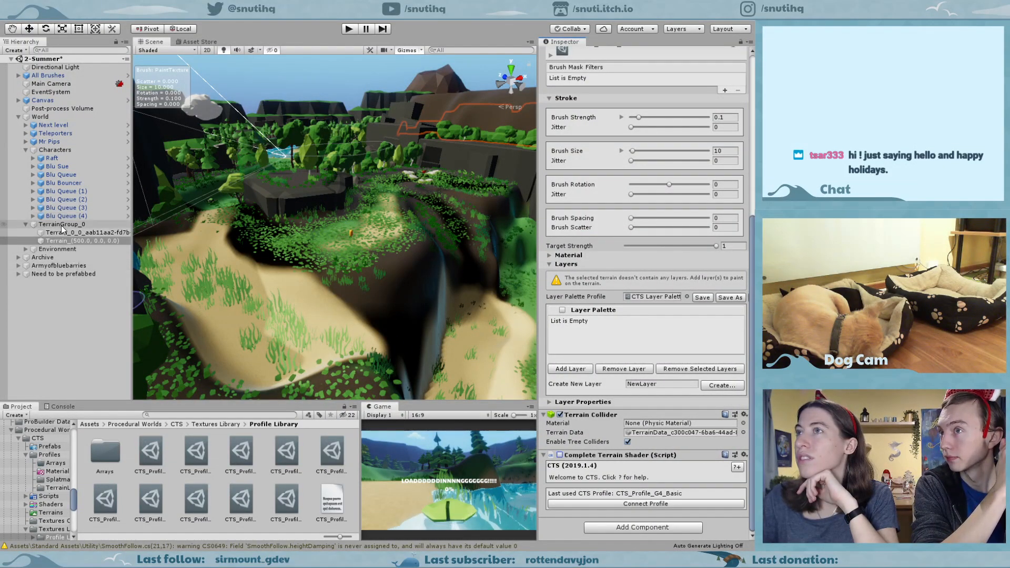
Disconnect the CTS profile from the main terrain tile.
{"action": "left_click", "coordinate": [79, 232]}
{"action": "scroll", "coordinate": [631, 468], "scroll_direction": "down", "scroll_amount": 5}
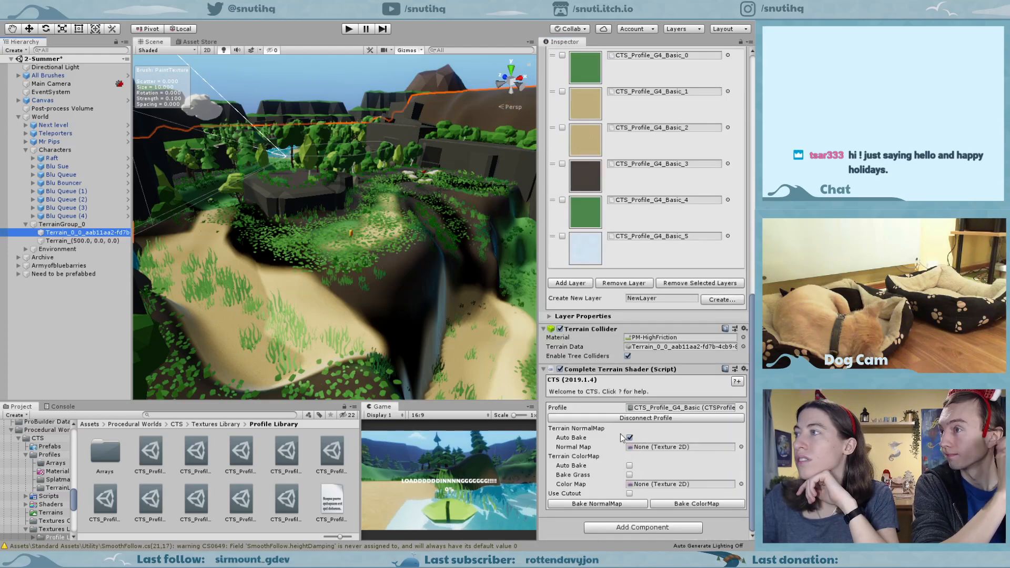
{"action": "left_click", "coordinate": [634, 419]}
{"action": "left_click", "coordinate": [408, 313]}
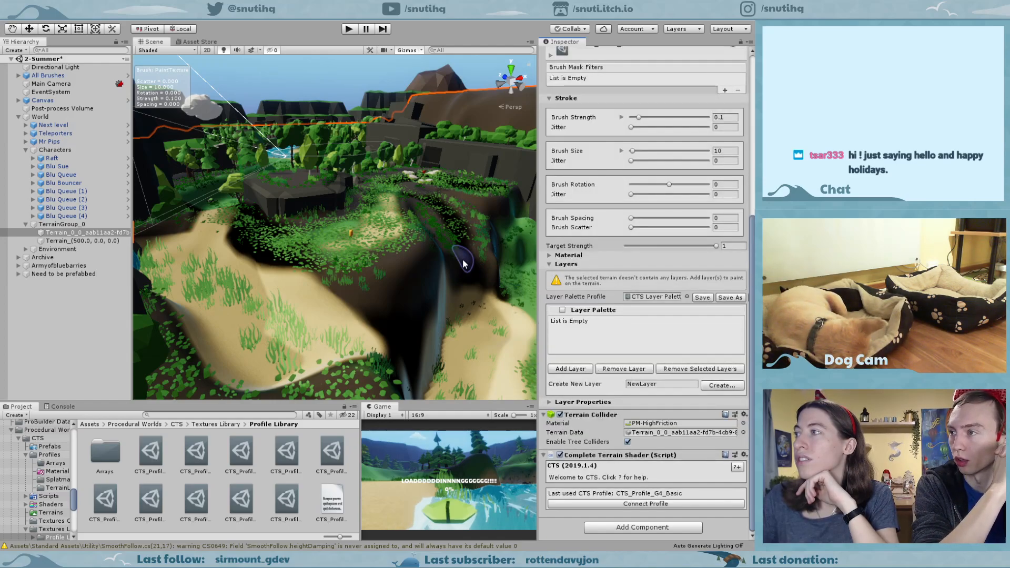
Remove the Complete Terrain Shader component from Terrain_(500.0, 0.0, 0.0) and from the main terrain tile.
{"action": "left_click", "coordinate": [96, 239]}
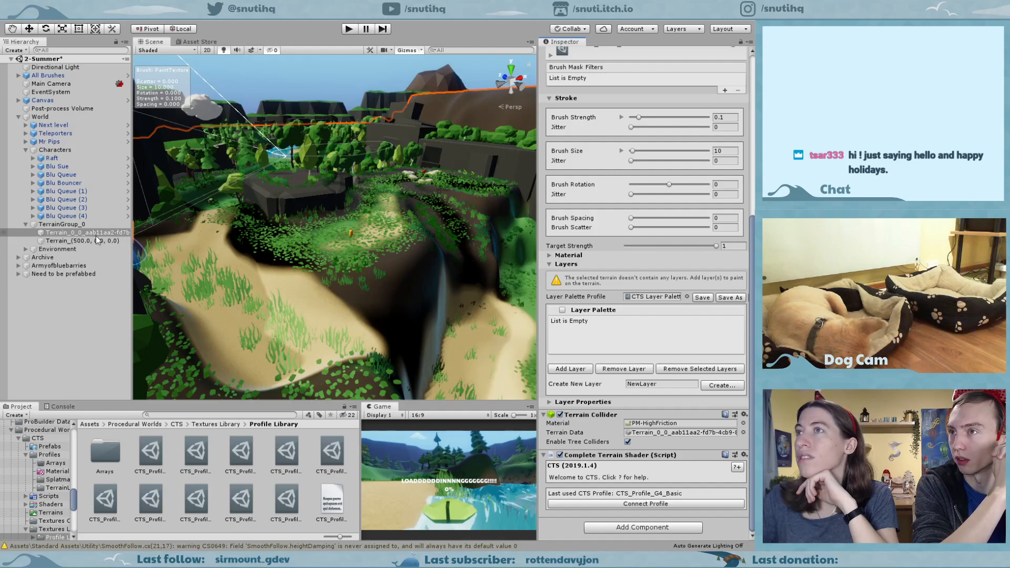
{"action": "left_click", "coordinate": [744, 456]}
{"action": "left_click", "coordinate": [695, 369]}
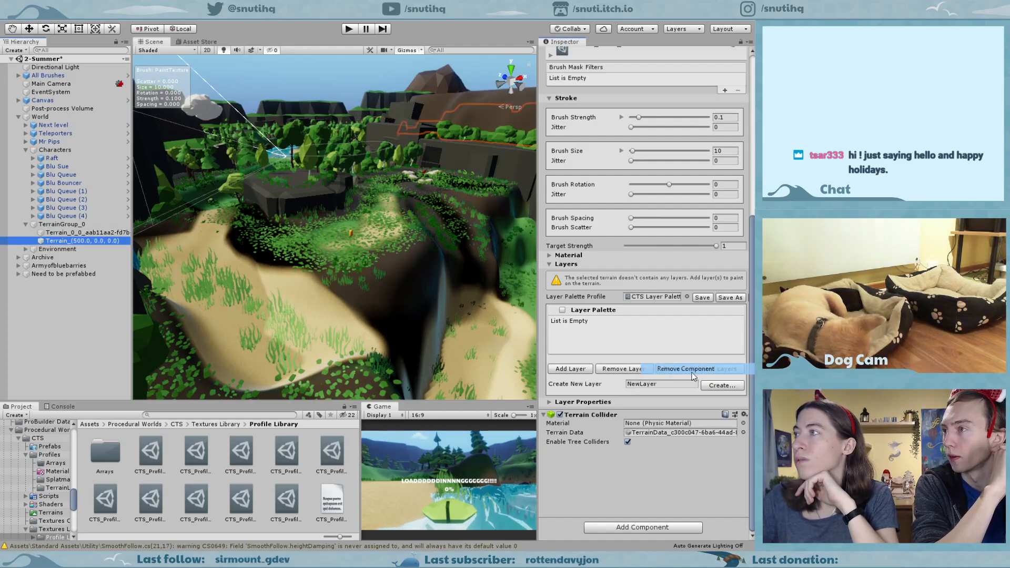
{"action": "left_click", "coordinate": [75, 233]}
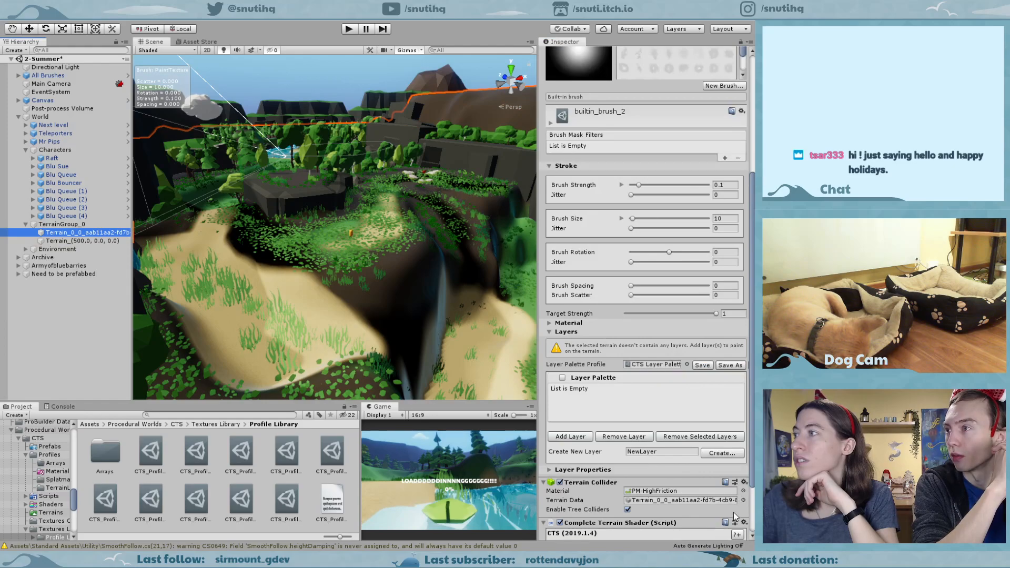
{"action": "scroll", "coordinate": [734, 516], "scroll_direction": "down", "scroll_amount": 3}
{"action": "left_click", "coordinate": [744, 456]}
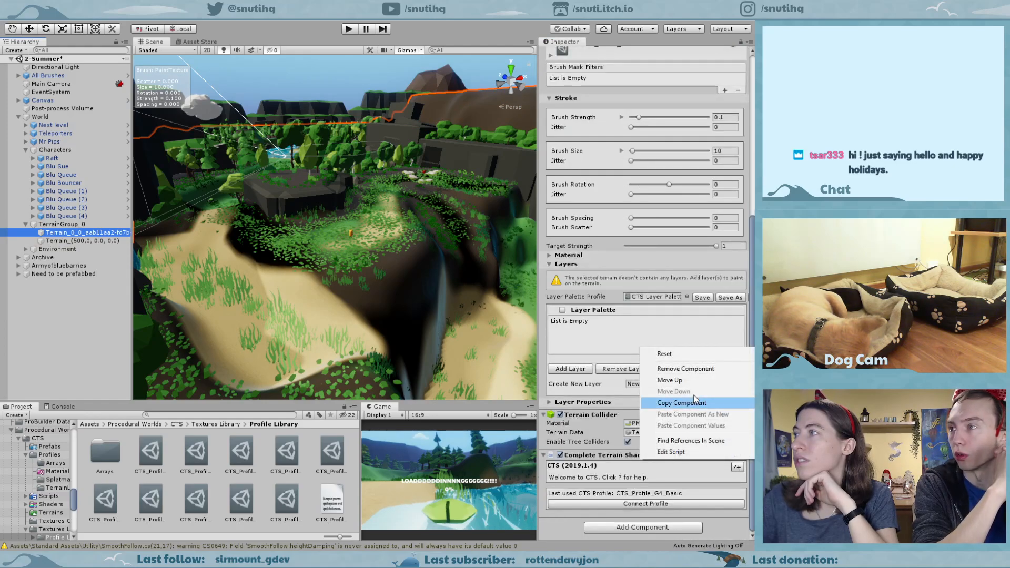
{"action": "left_click", "coordinate": [695, 367]}
Set the shader of Terrain_(500.0, 0.0, 0.0)'s material to Lightweight Render Pipeline/Terrain/Lit.
{"action": "left_click", "coordinate": [78, 241]}
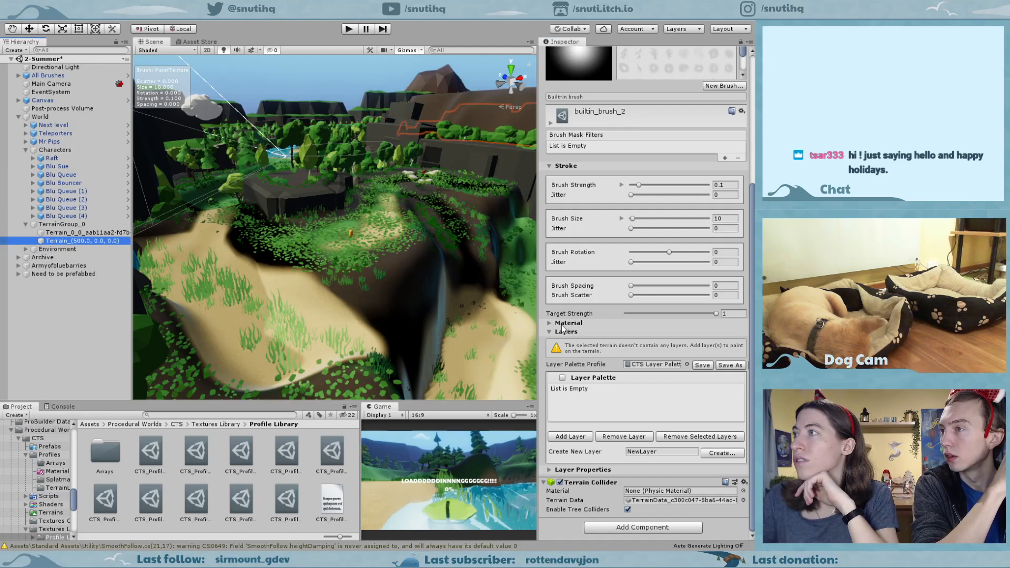
{"action": "left_click", "coordinate": [549, 333]}
{"action": "left_click", "coordinate": [551, 461]}
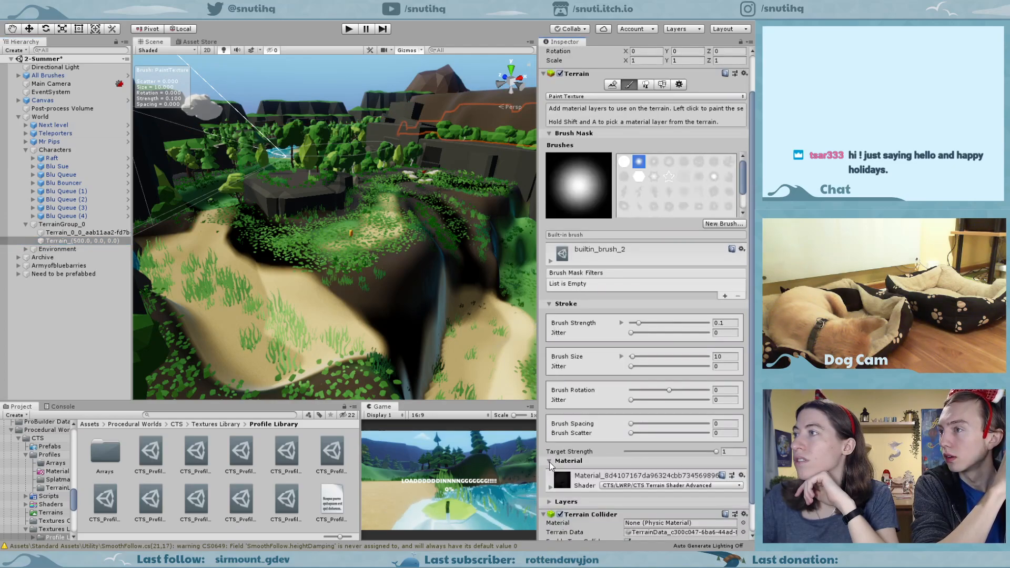
{"action": "scroll", "coordinate": [554, 458], "scroll_direction": "down", "scroll_amount": 3}
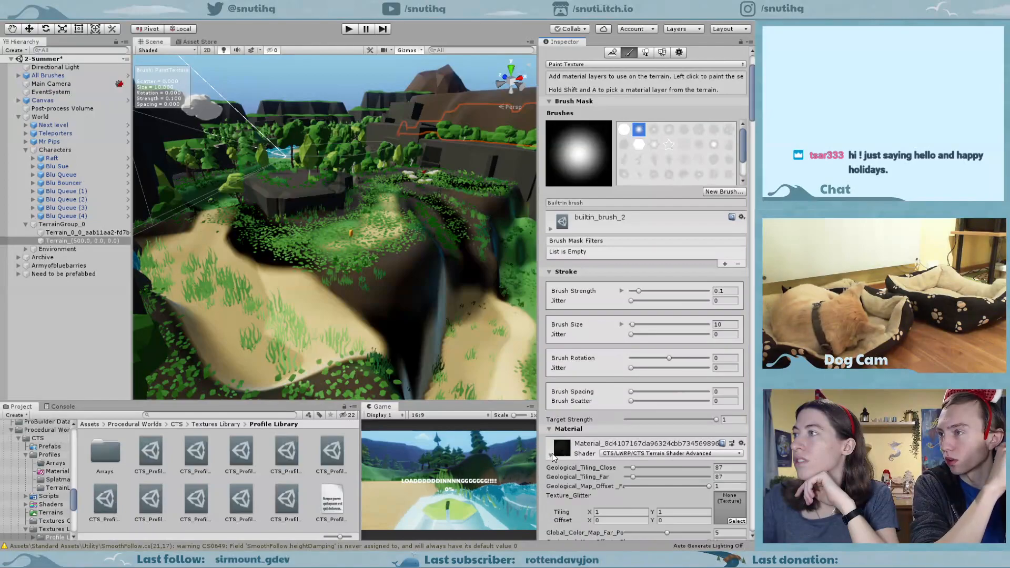
{"action": "left_click", "coordinate": [643, 453]}
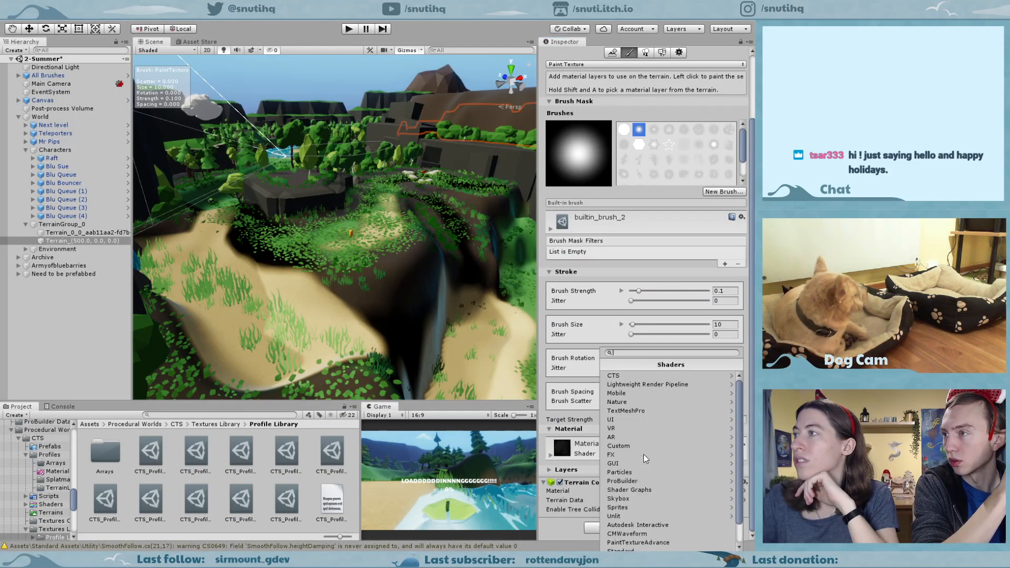
{"action": "left_click", "coordinate": [639, 385]}
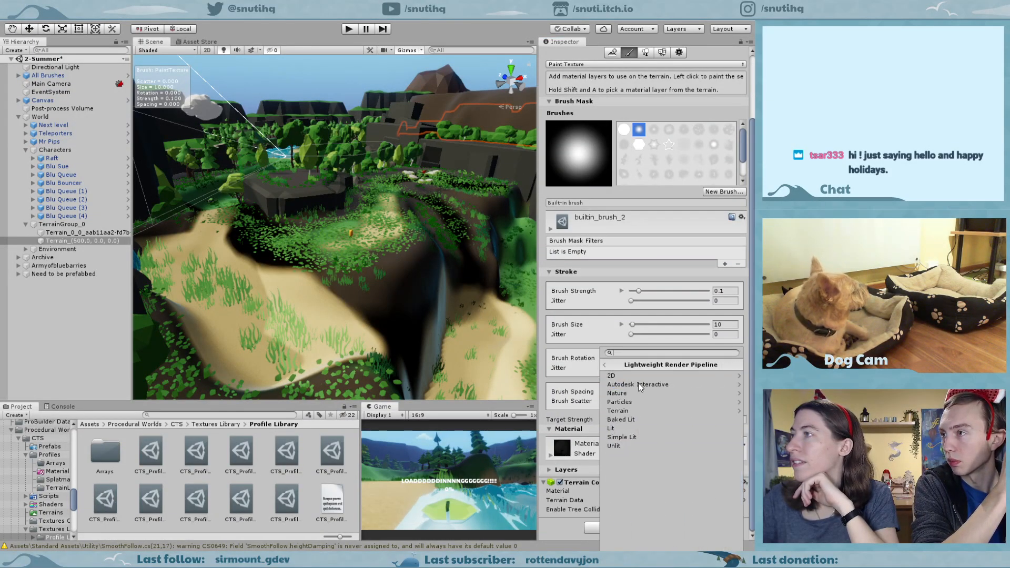
{"action": "left_click", "coordinate": [636, 412]}
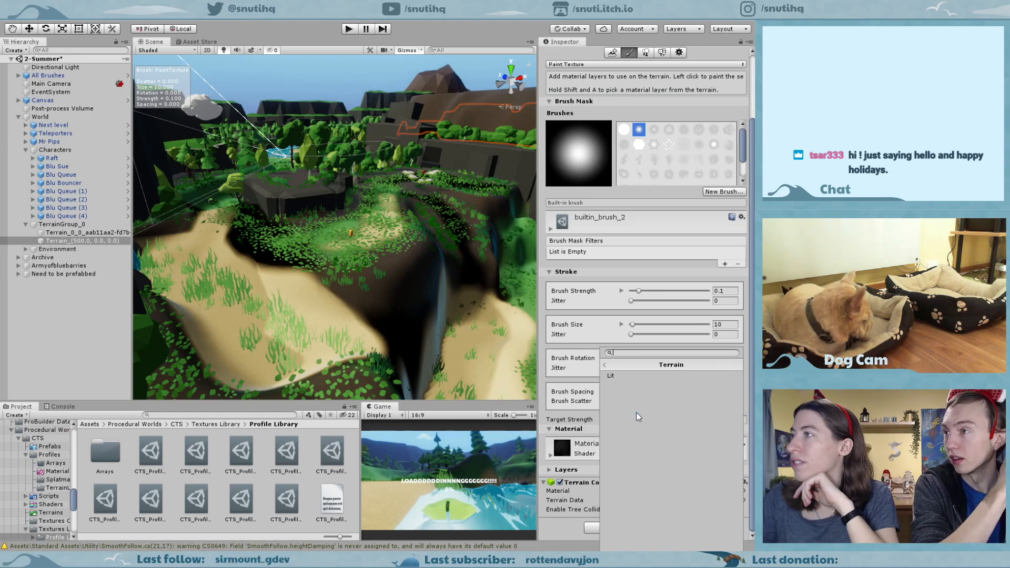
{"action": "left_click", "coordinate": [632, 376]}
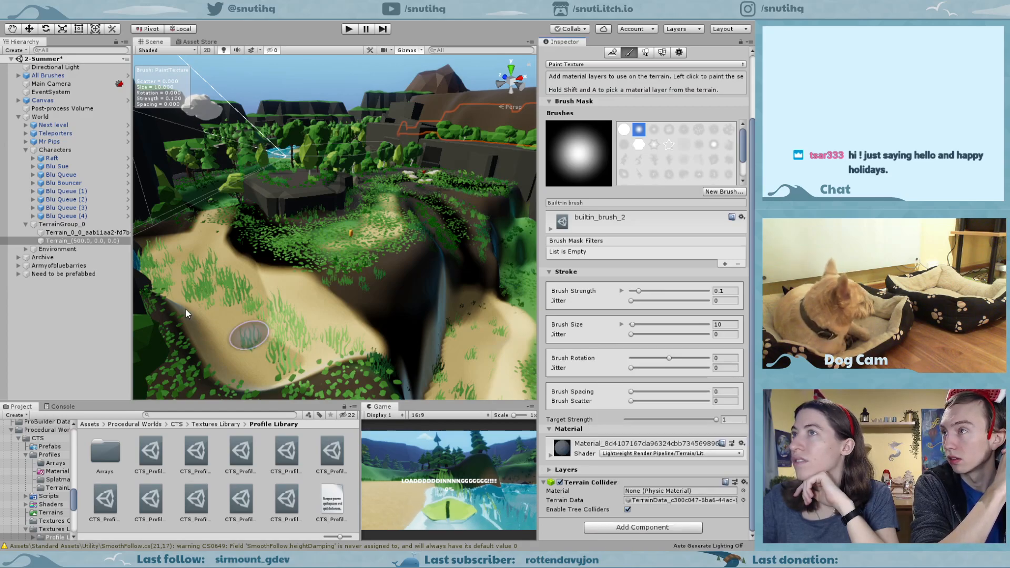
Switch the main terrain tile's material to the Lightweight Render Pipeline/Terrain/Lit shader.
{"action": "left_click", "coordinate": [84, 232]}
{"action": "left_click", "coordinate": [550, 454]}
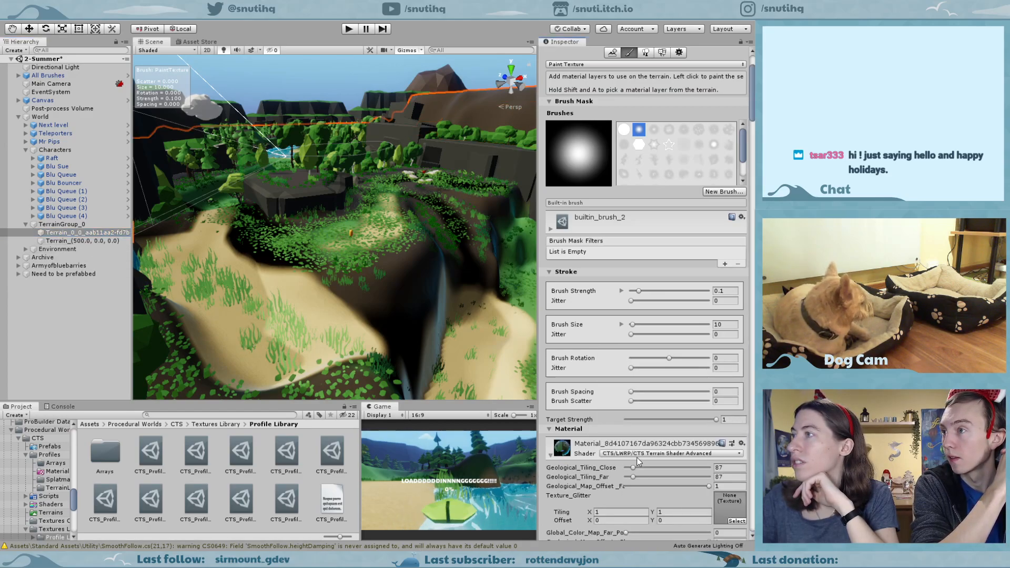
{"action": "left_click", "coordinate": [645, 460]}
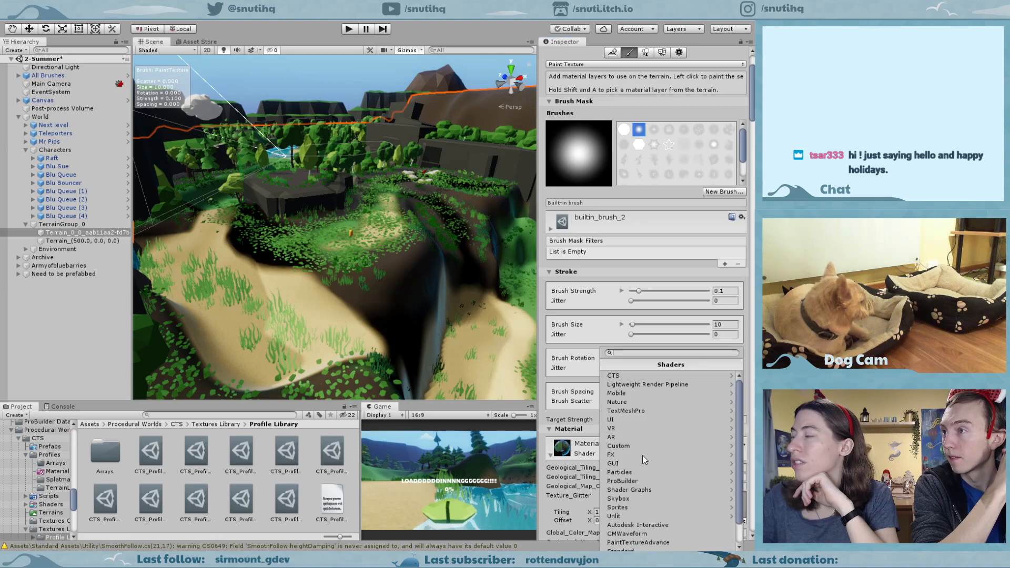
{"action": "left_click", "coordinate": [627, 386]}
{"action": "left_click", "coordinate": [636, 410]}
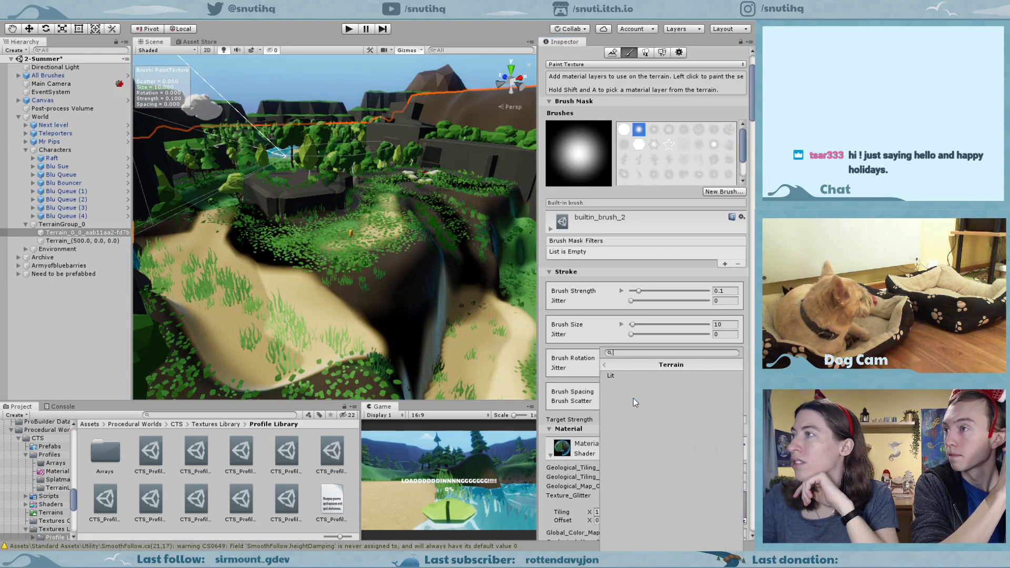
{"action": "left_click", "coordinate": [625, 376]}
{"action": "left_click", "coordinate": [551, 454]}
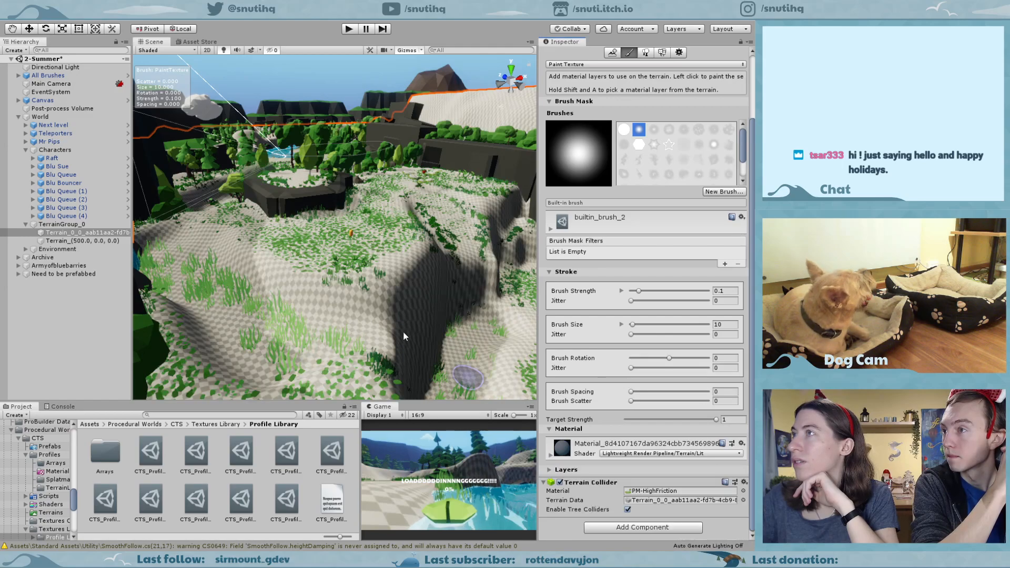
Clear the main terrain tile's Layer Palette Profile so it is set to None.
{"action": "scroll", "coordinate": [346, 277], "scroll_direction": "down", "scroll_amount": 4}
{"action": "right_click_drag", "start_coordinate": [345, 277], "coordinate": [365, 285], "text": "alt"}
{"action": "middle_click_drag", "start_coordinate": [365, 284], "coordinate": [367, 254]}
{"action": "scroll", "coordinate": [365, 263], "scroll_direction": "up", "scroll_amount": 3}
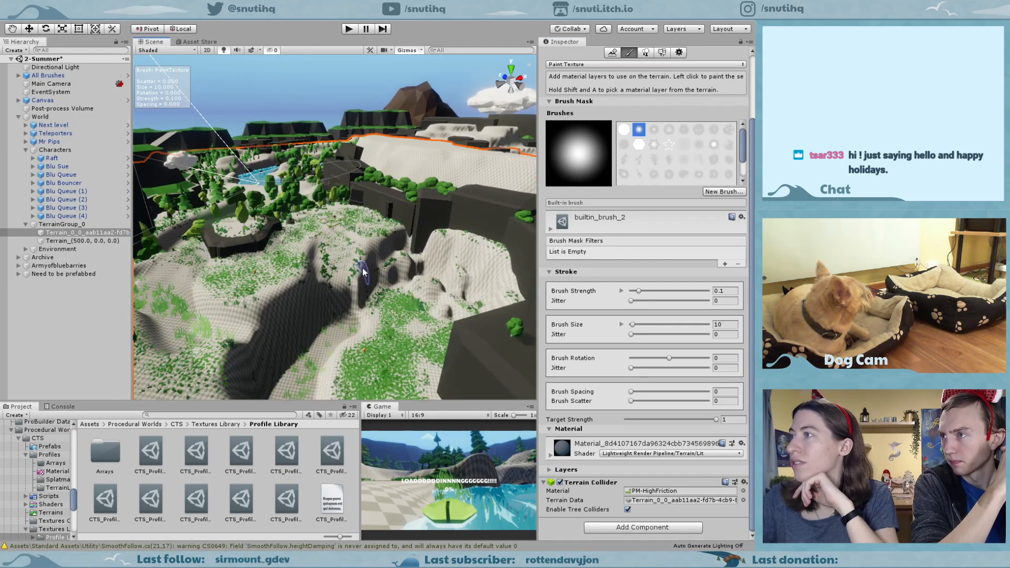
{"action": "left_click", "coordinate": [551, 470]}
{"action": "scroll", "coordinate": [554, 461], "scroll_direction": "down", "scroll_amount": 5}
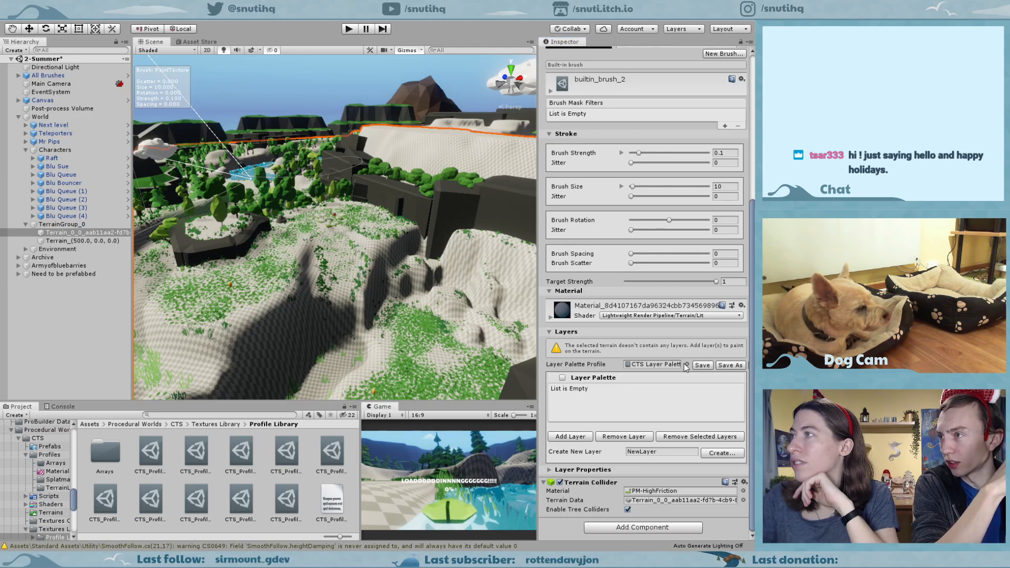
{"action": "key", "text": "Delete"}
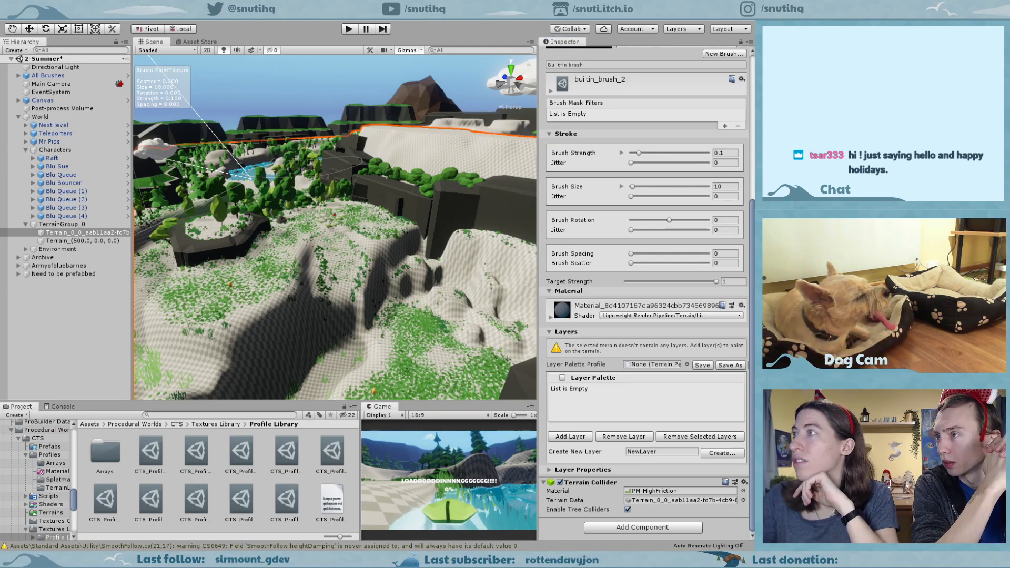
{"action": "left_click", "coordinate": [653, 364]}
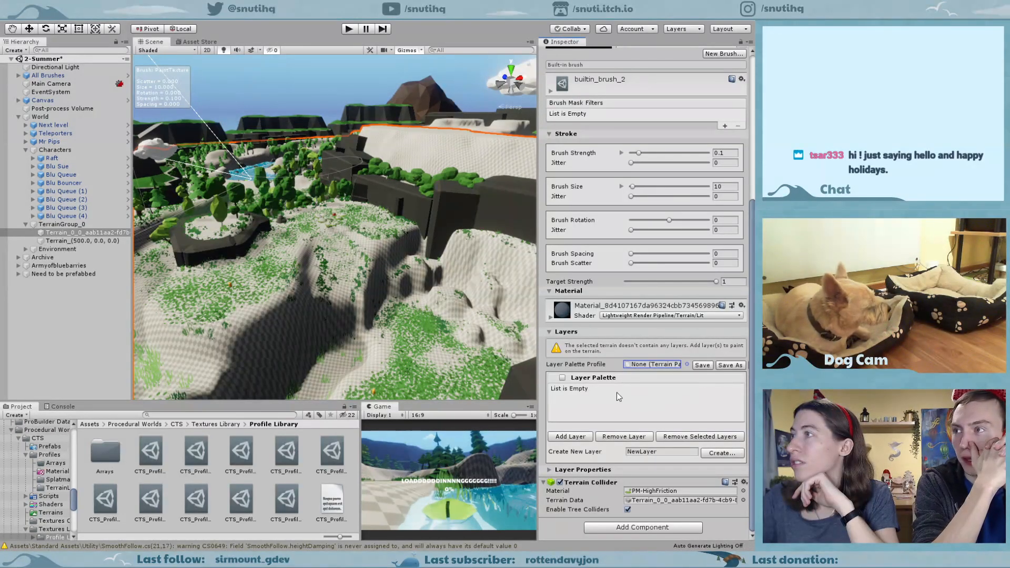
Add the Terrain grass, Terrain dirt and rock layers to the main terrain tile's layer palette.
{"action": "scroll", "coordinate": [610, 395], "scroll_direction": "up", "scroll_amount": 3}
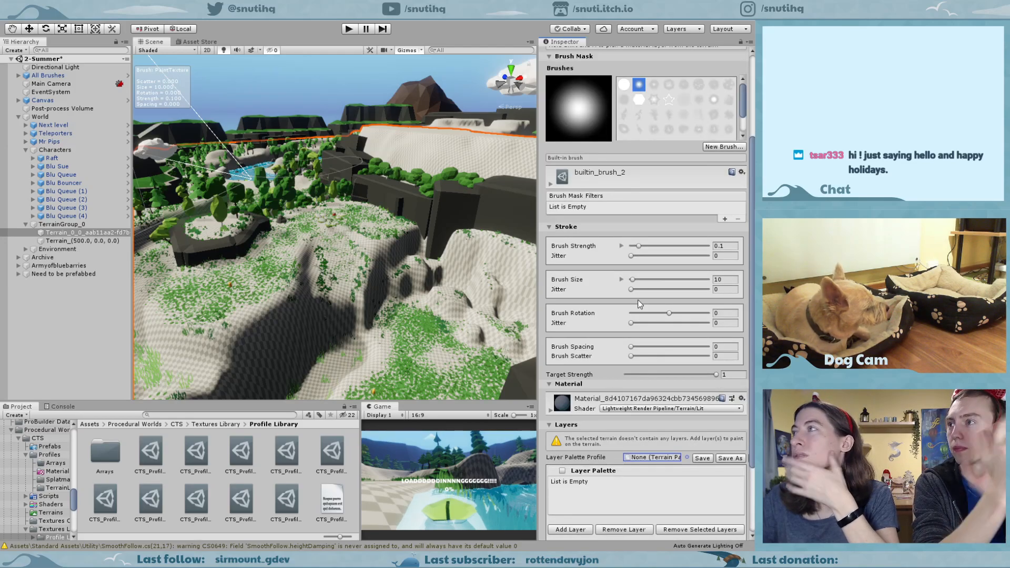
{"action": "scroll", "coordinate": [638, 299], "scroll_direction": "down", "scroll_amount": 3}
{"action": "scroll", "coordinate": [593, 413], "scroll_direction": "up", "scroll_amount": 7}
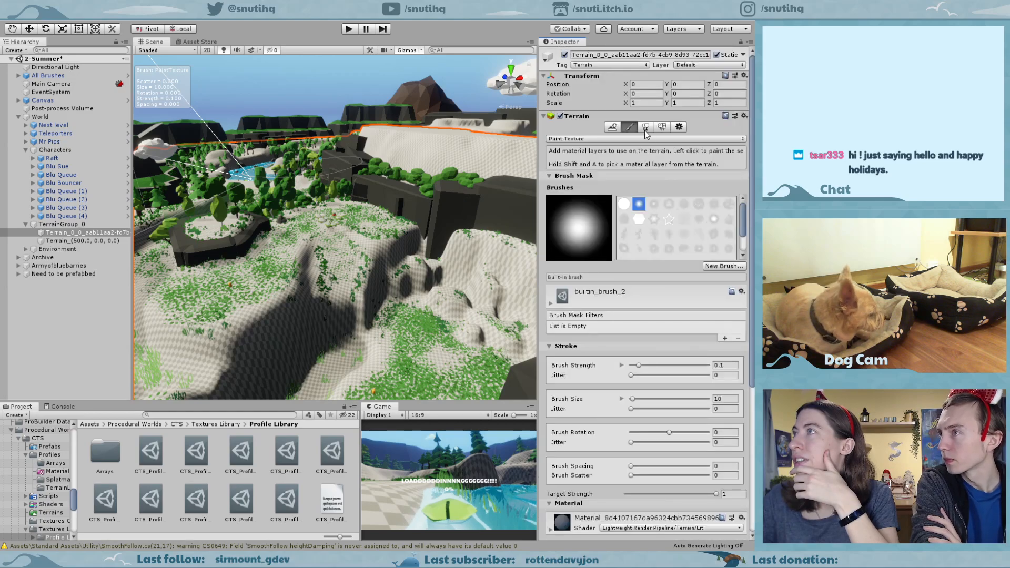
{"action": "scroll", "coordinate": [601, 328], "scroll_direction": "down", "scroll_amount": 7}
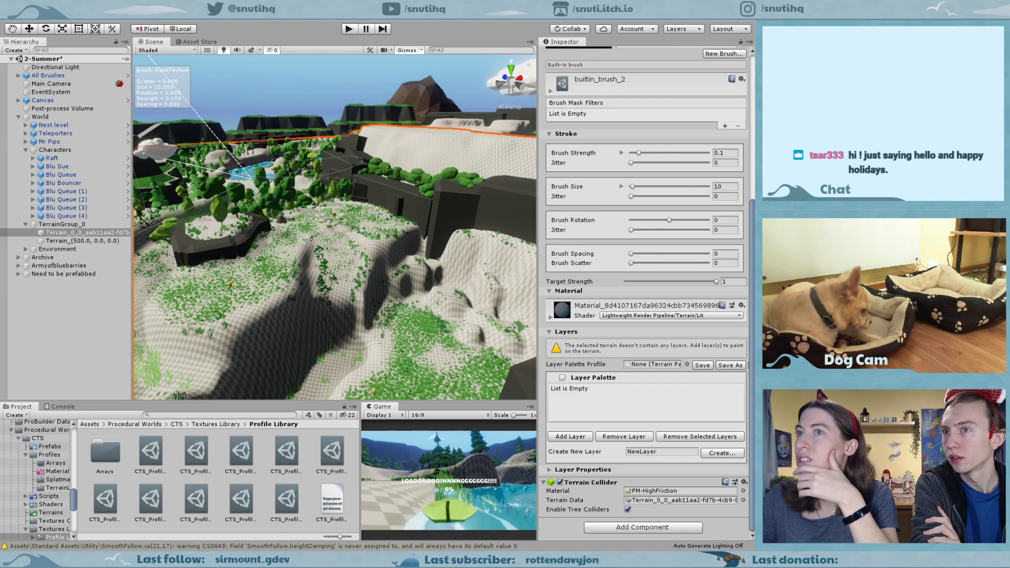
{"action": "left_click", "coordinate": [573, 437]}
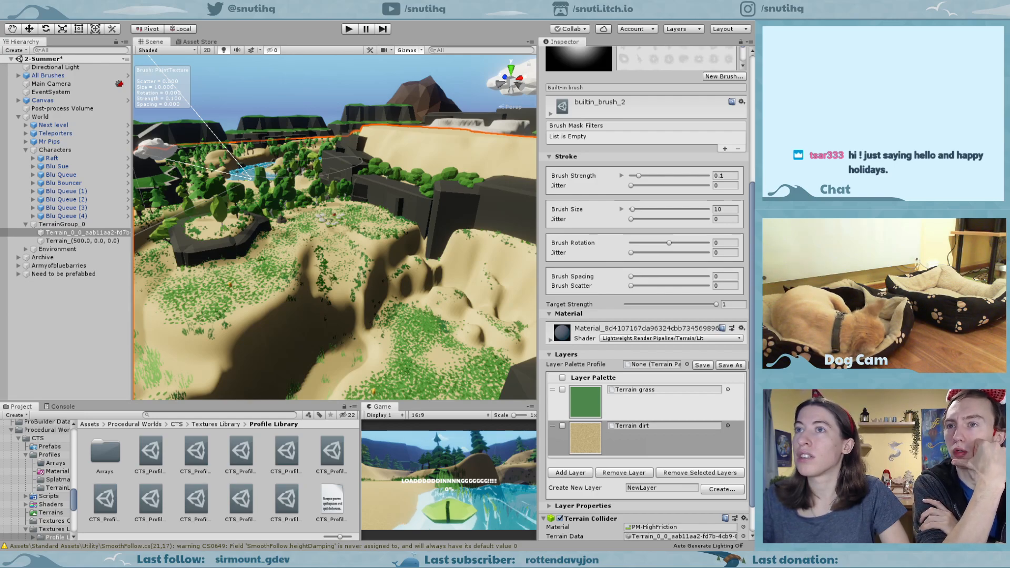
{"action": "left_click", "coordinate": [571, 472]}
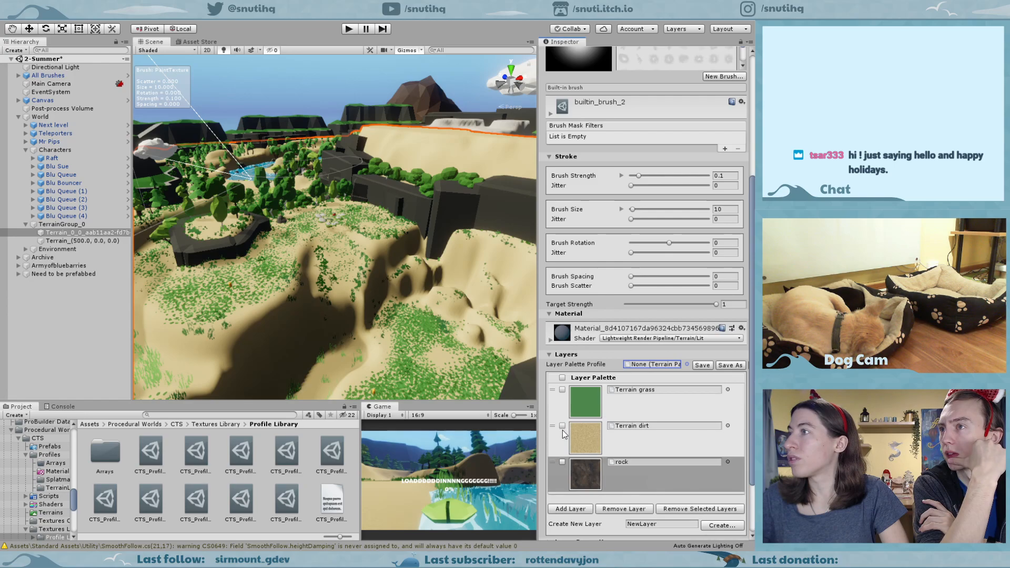
Reorder the layer palette to rock, Terrain grass and Terrain dirt.
{"action": "left_click_drag", "start_coordinate": [557, 424], "coordinate": [554, 390]}
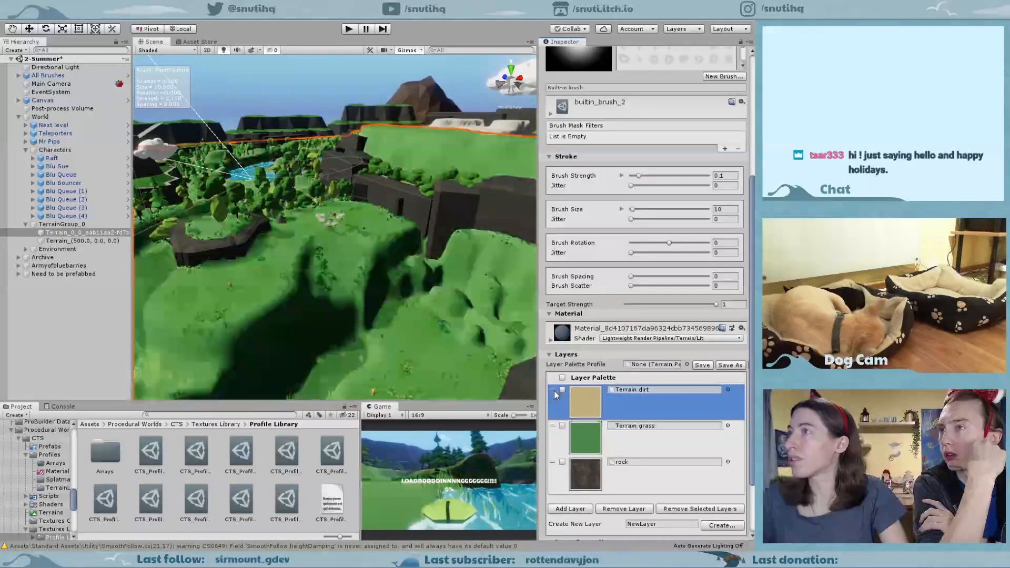
{"action": "scroll", "coordinate": [337, 265], "scroll_direction": "down", "scroll_amount": 3}
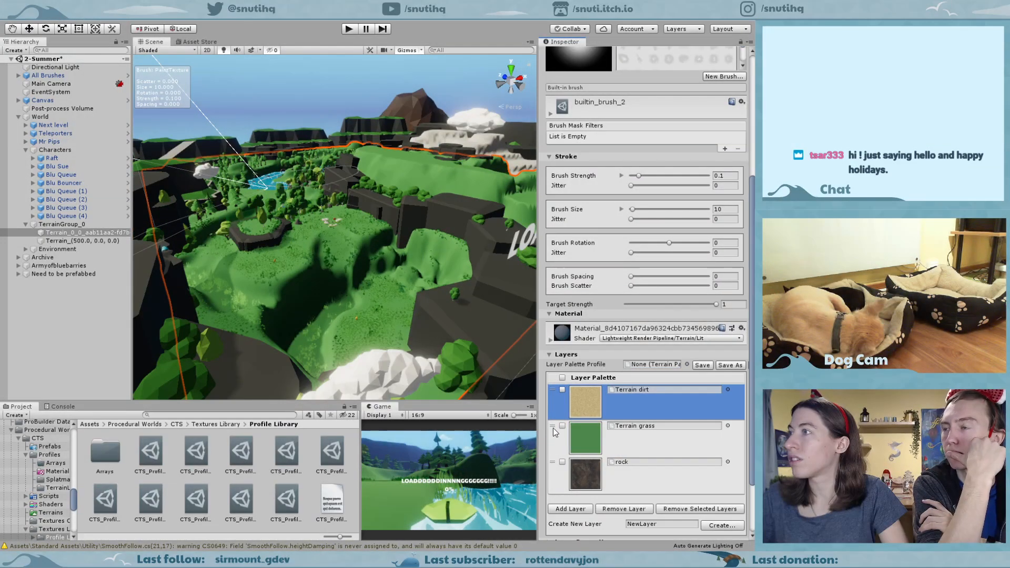
{"action": "middle_click_drag", "start_coordinate": [346, 209], "coordinate": [369, 322]}
{"action": "left_click_drag", "start_coordinate": [551, 462], "coordinate": [554, 390]}
{"action": "left_click_drag", "start_coordinate": [554, 426], "coordinate": [557, 471]}
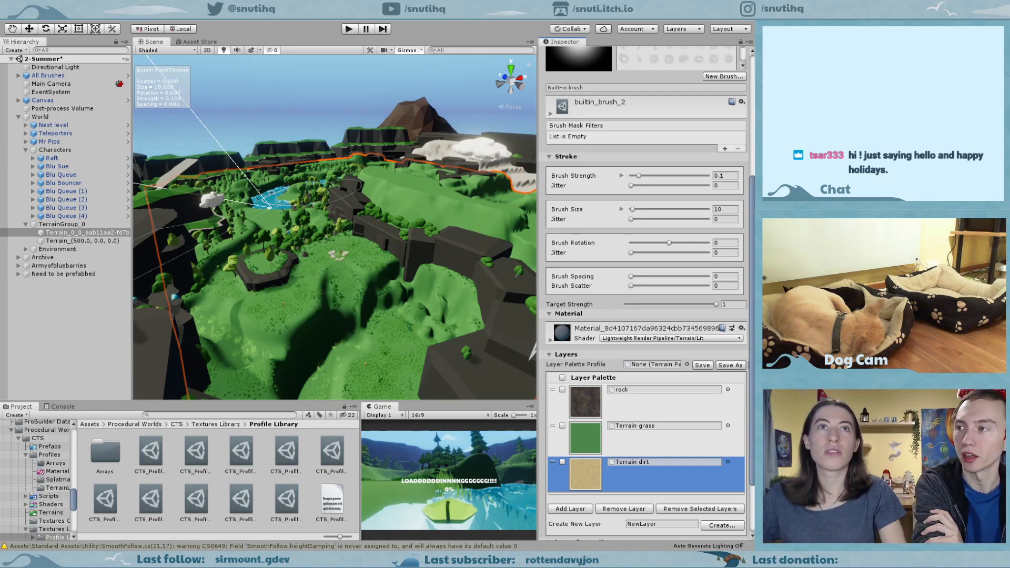
Add the snow layer to the palette after Terrain dirt.
{"action": "scroll", "coordinate": [286, 262], "scroll_direction": "up", "scroll_amount": 3}
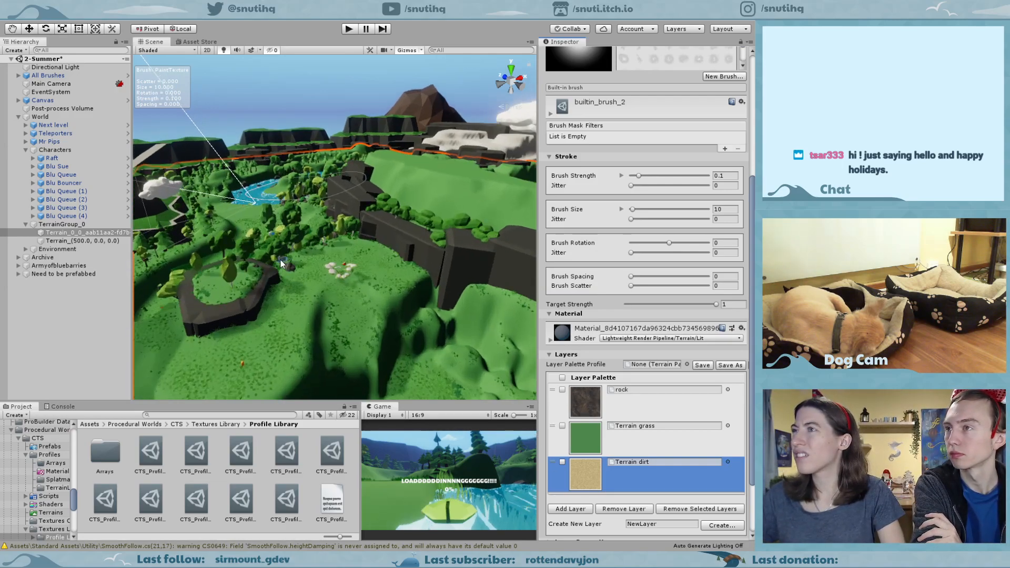
{"action": "middle_click_drag", "start_coordinate": [347, 228], "coordinate": [466, 222]}
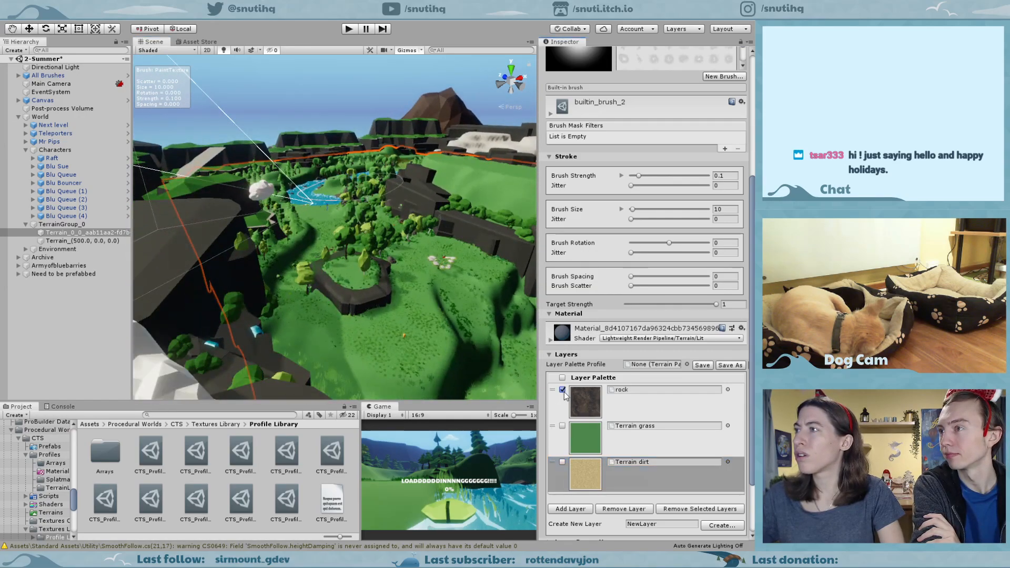
{"action": "left_click", "coordinate": [562, 463]}
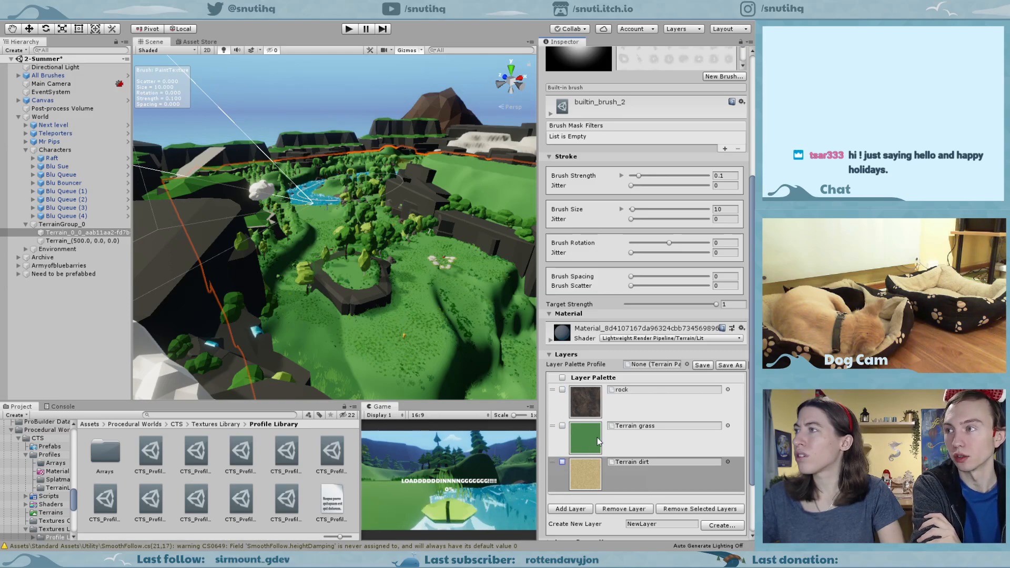
{"action": "scroll", "coordinate": [599, 441], "scroll_direction": "down", "scroll_amount": 3}
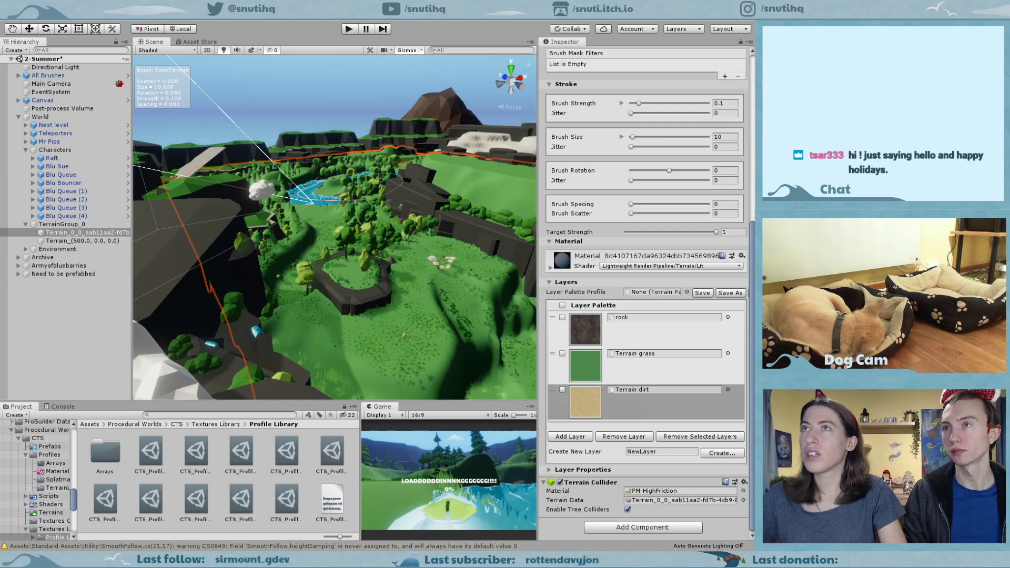
{"action": "double_click", "coordinate": [691, 402]}
Add the CTS_Profile_G4_Basic_5 and CTS_Profile_G4_Basic_0 layers to the end of the palette.
{"action": "left_click", "coordinate": [574, 477]}
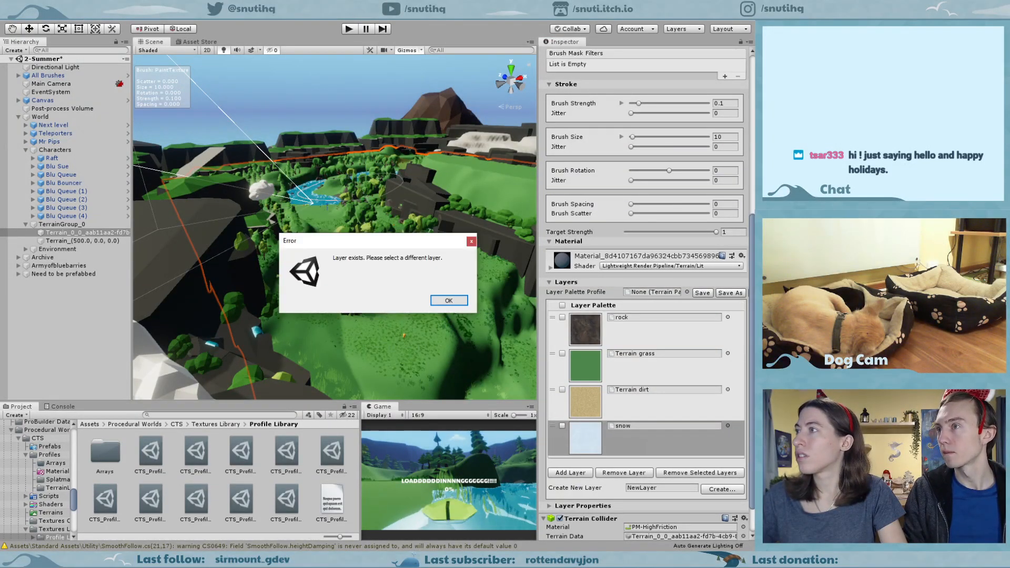
{"action": "left_click", "coordinate": [449, 300]}
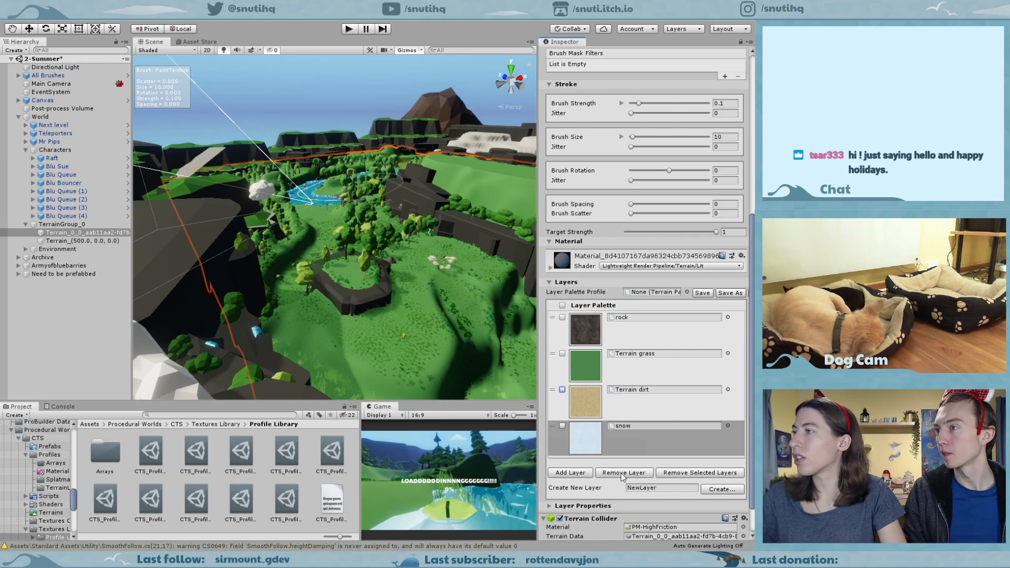
{"action": "left_click", "coordinate": [587, 473]}
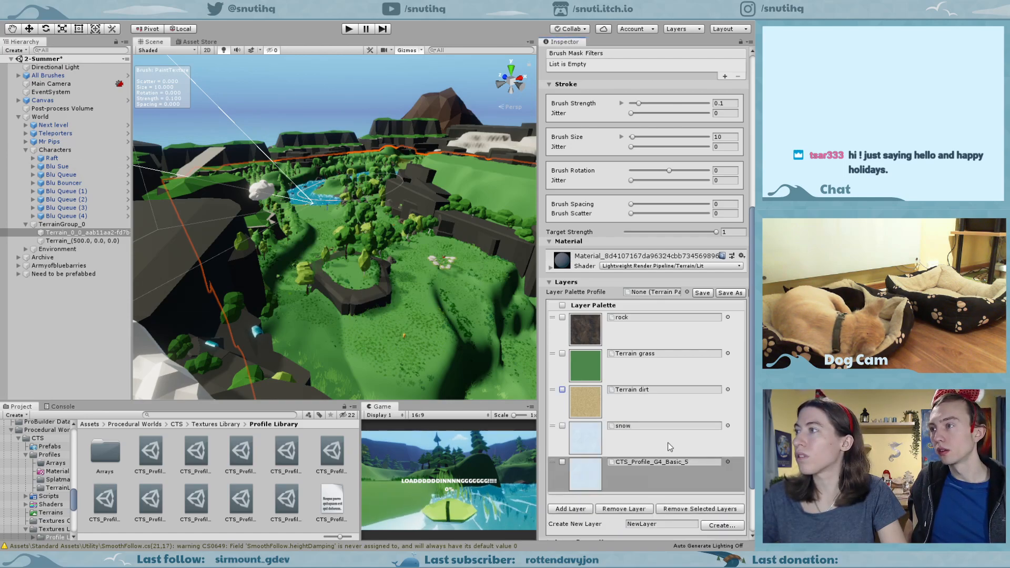
{"action": "scroll", "coordinate": [656, 482], "scroll_direction": "down", "scroll_amount": 3}
{"action": "left_click", "coordinate": [586, 439]}
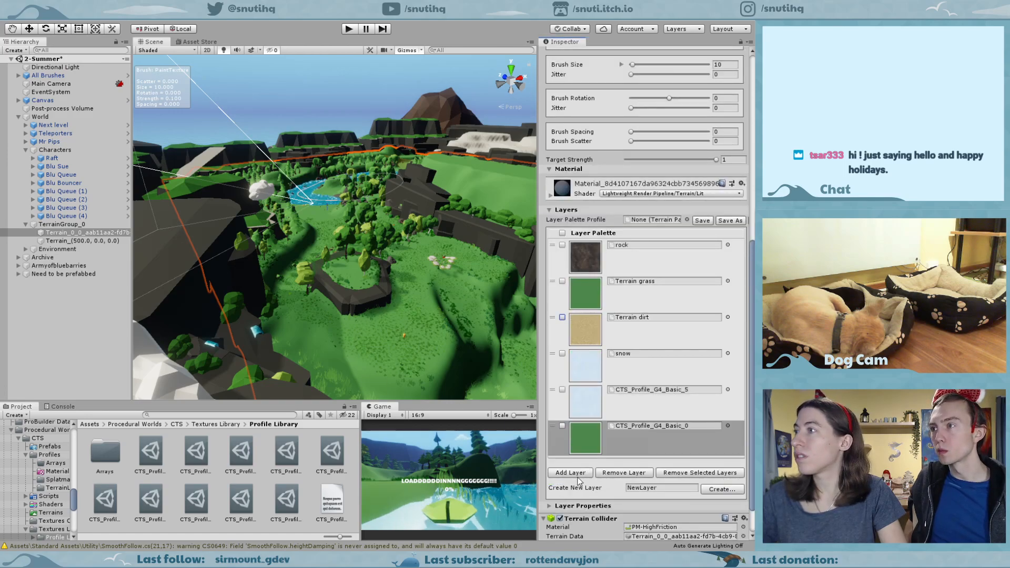
Add the CTS_Profile_G4_Basic_1 layer to the main tile's palette and move CTS_Profile_G4_Basic_0 below it.
{"action": "double_click", "coordinate": [345, 346]}
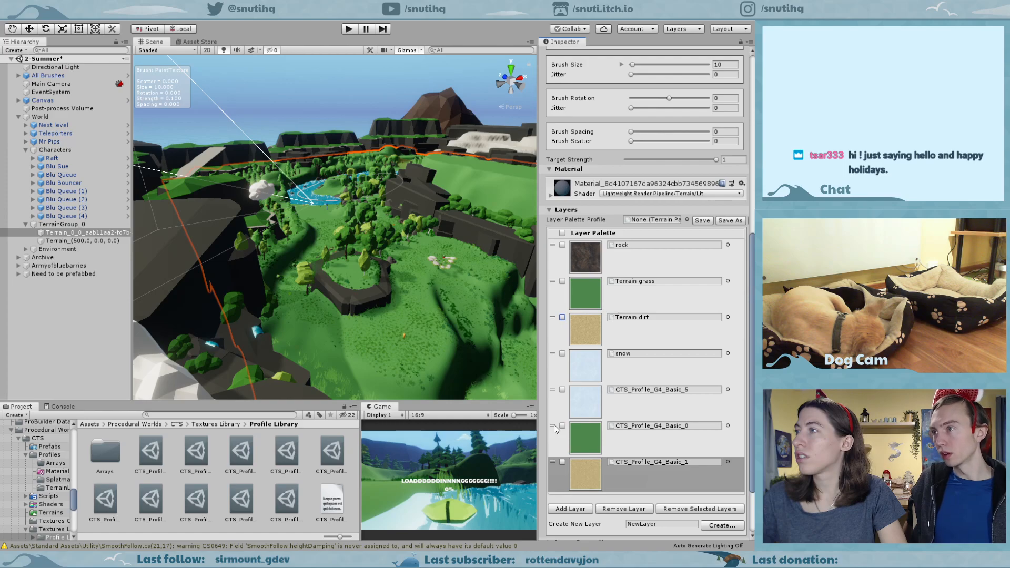
{"action": "left_click_drag", "start_coordinate": [554, 424], "coordinate": [558, 478]}
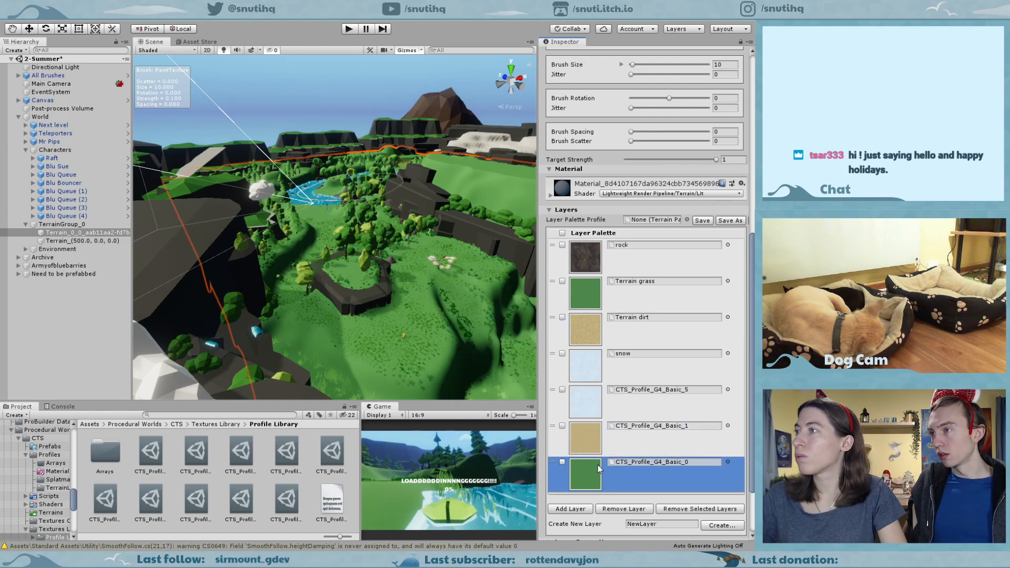
Reorder the layer palette to start with CTS_Profile_G4_Basic_5, Terrain dirt and Terrain grass, ahead of rock.
{"action": "left_click_drag", "start_coordinate": [553, 392], "coordinate": [553, 245]}
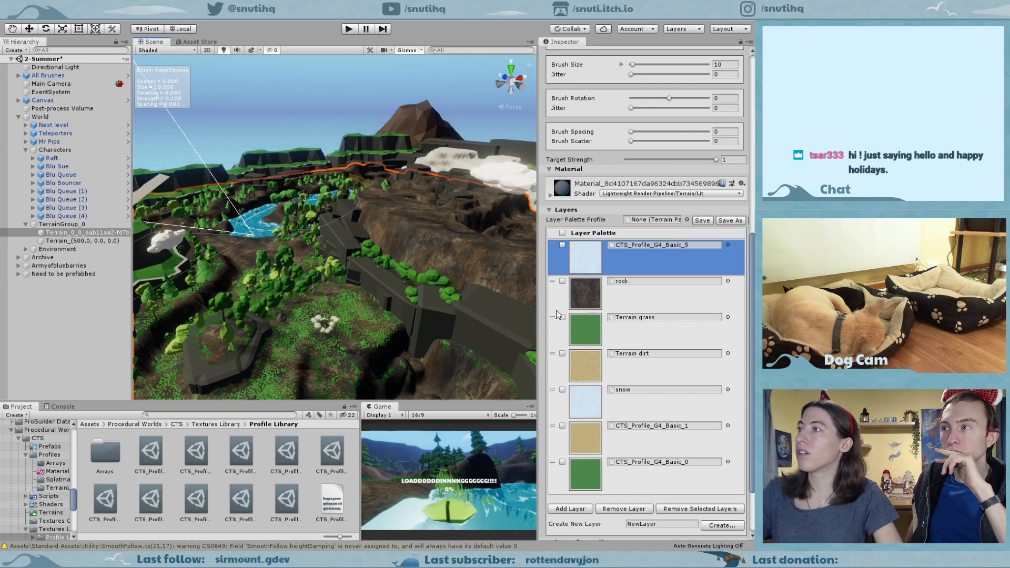
{"action": "left_click_drag", "start_coordinate": [554, 317], "coordinate": [554, 285]}
{"action": "left_click_drag", "start_coordinate": [552, 353], "coordinate": [560, 286]}
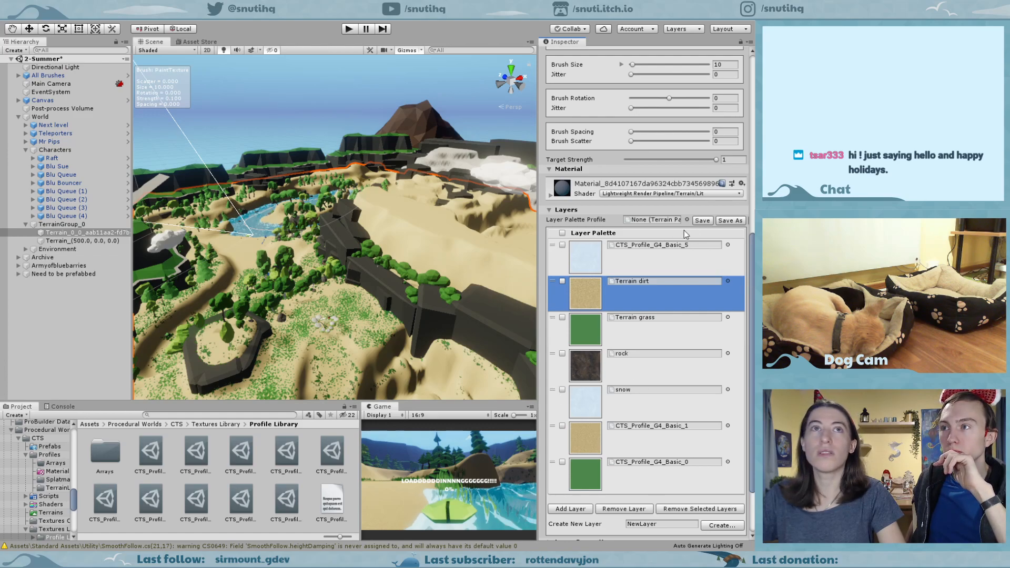
Remove the CTS_Profile_G4_Basic_0 and snow layers from the main tile's palette, accepting the splatmap data loss.
{"action": "scroll", "coordinate": [651, 326], "scroll_direction": "down", "scroll_amount": 3}
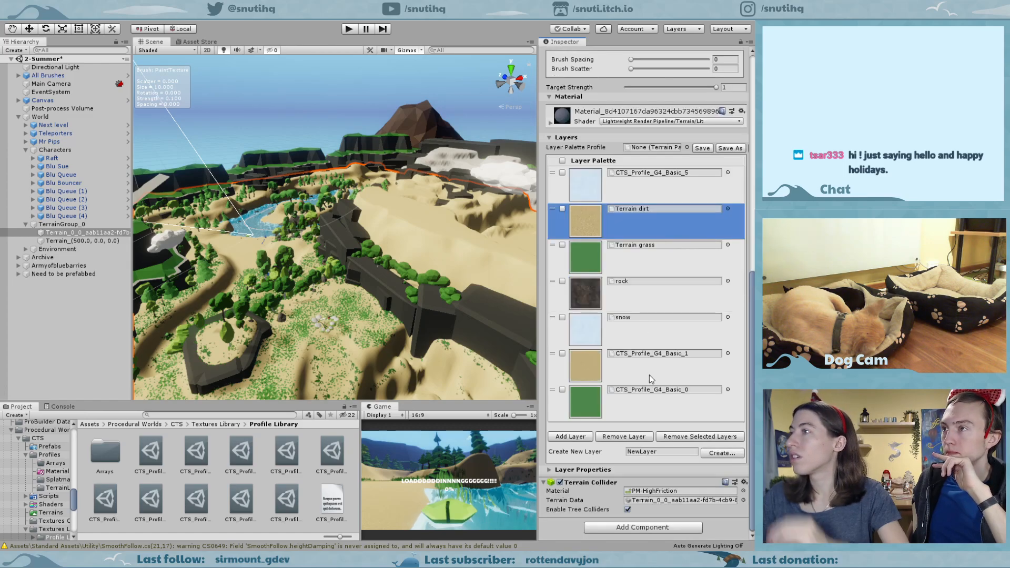
{"action": "left_click", "coordinate": [562, 390]}
{"action": "left_click", "coordinate": [562, 390]}
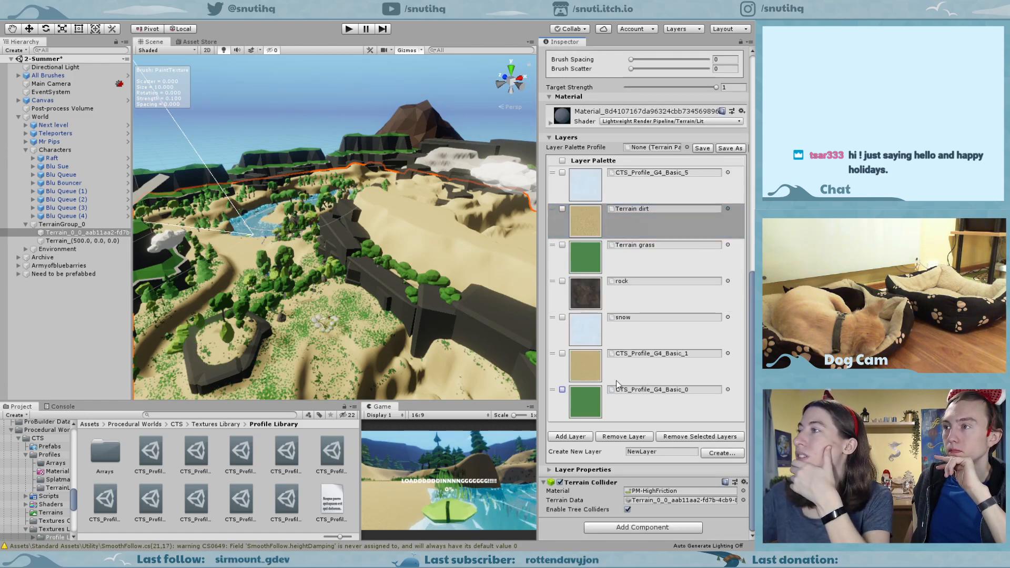
{"action": "left_click", "coordinate": [555, 391]}
{"action": "left_click", "coordinate": [623, 438]}
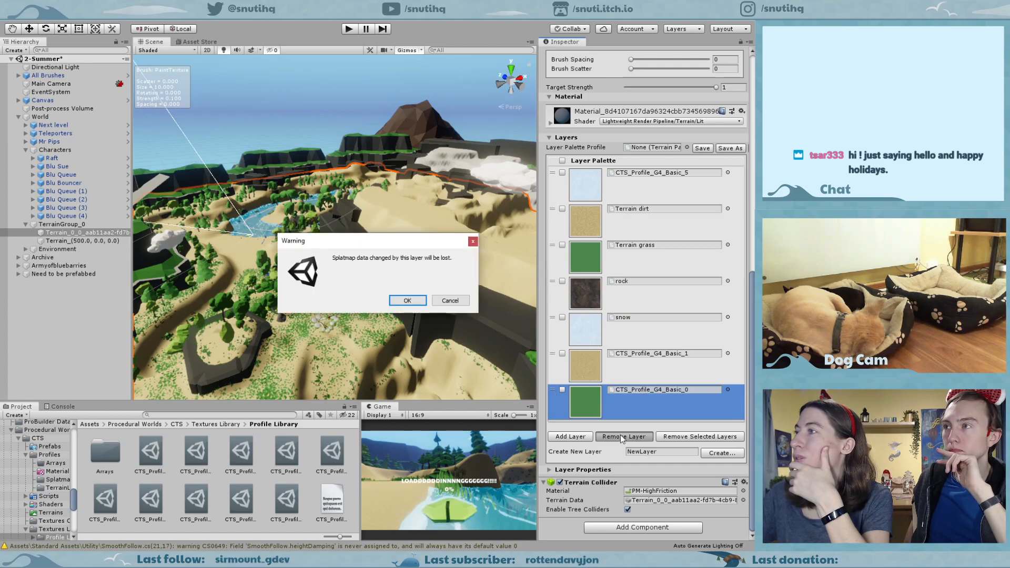
{"action": "left_click", "coordinate": [408, 301]}
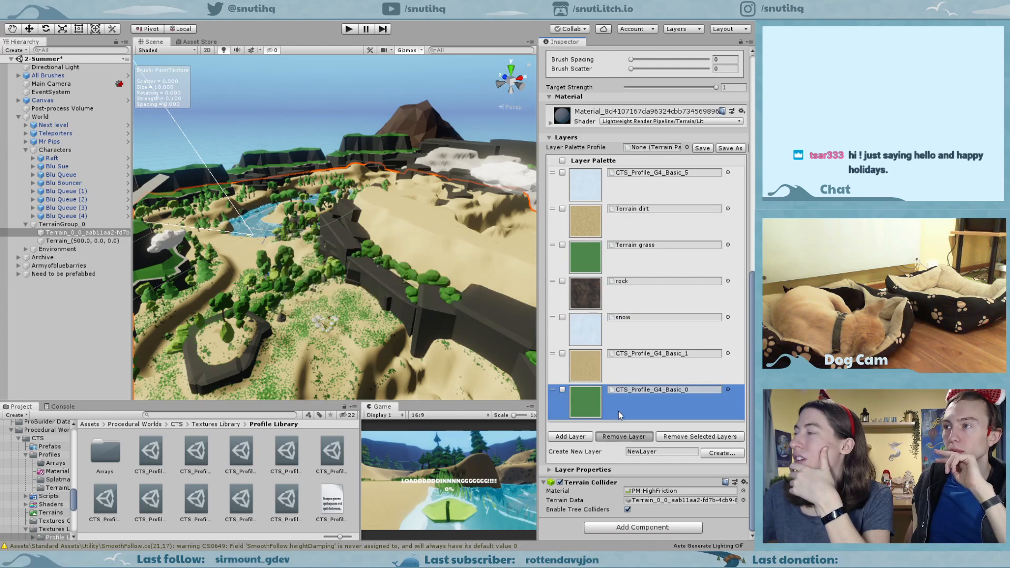
{"action": "left_click", "coordinate": [621, 368]}
{"action": "left_click", "coordinate": [623, 437]}
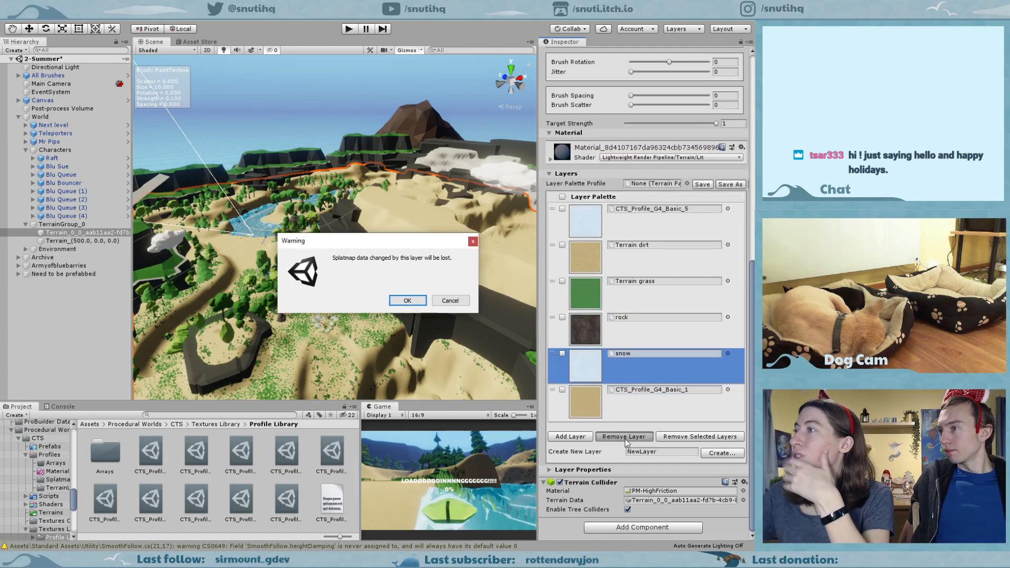
{"action": "left_click", "coordinate": [408, 301]}
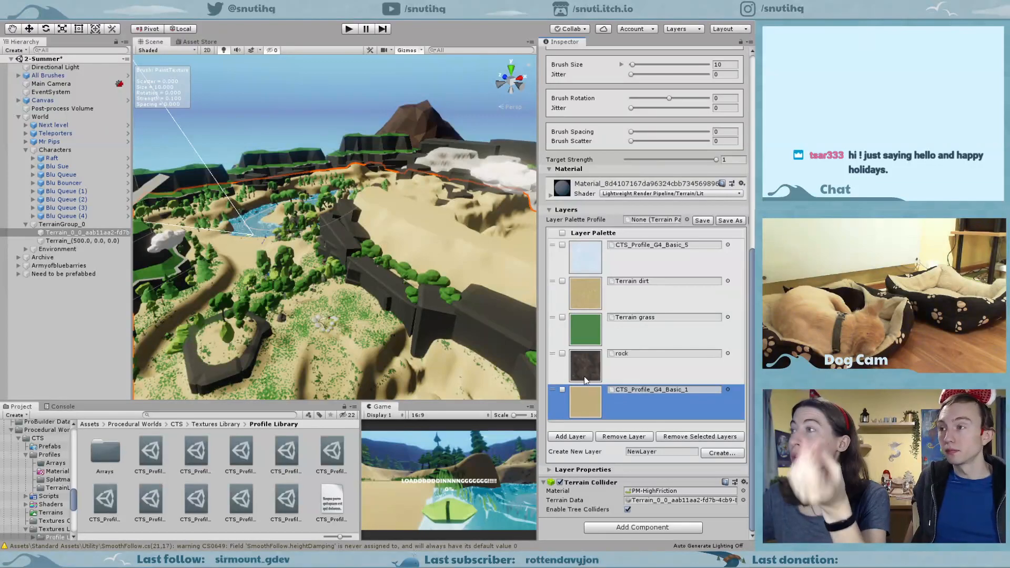
Remove the rock and CTS_Profile_G4_Basic_1 layers from the main tile's palette, accepting the splatmap data loss.
{"action": "left_click", "coordinate": [639, 380]}
{"action": "left_click", "coordinate": [612, 437]}
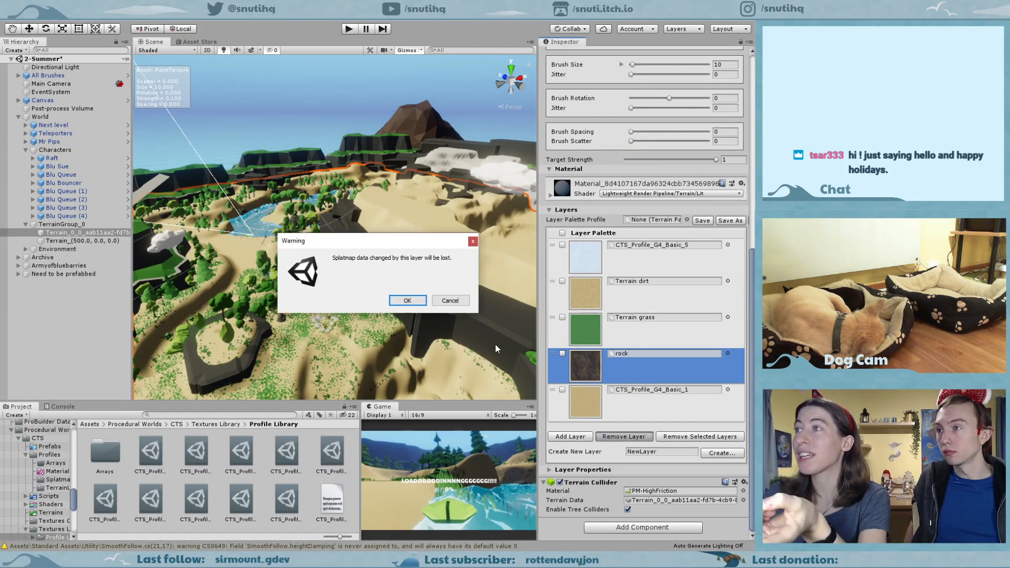
{"action": "left_click", "coordinate": [414, 304]}
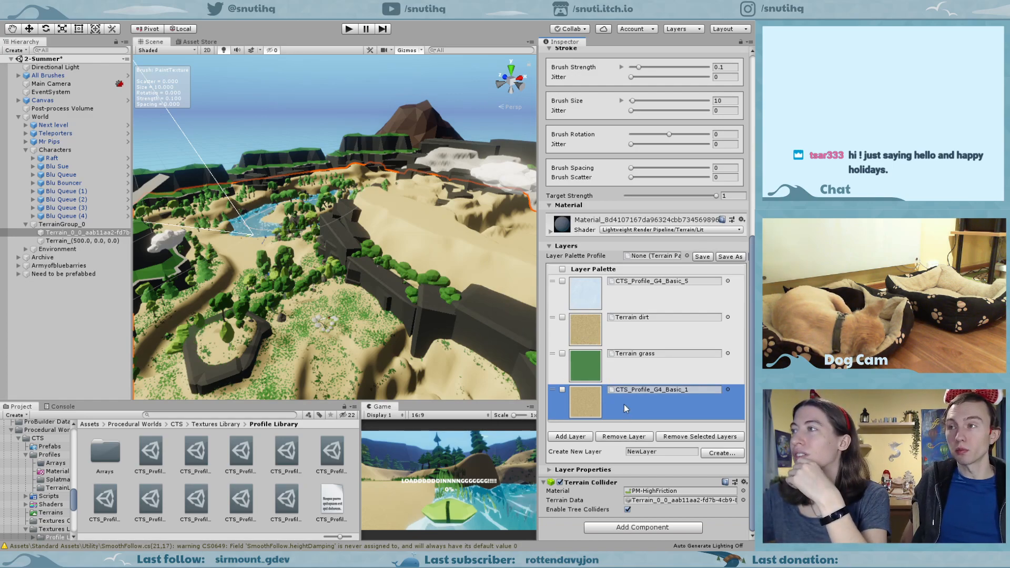
{"action": "left_click", "coordinate": [626, 437]}
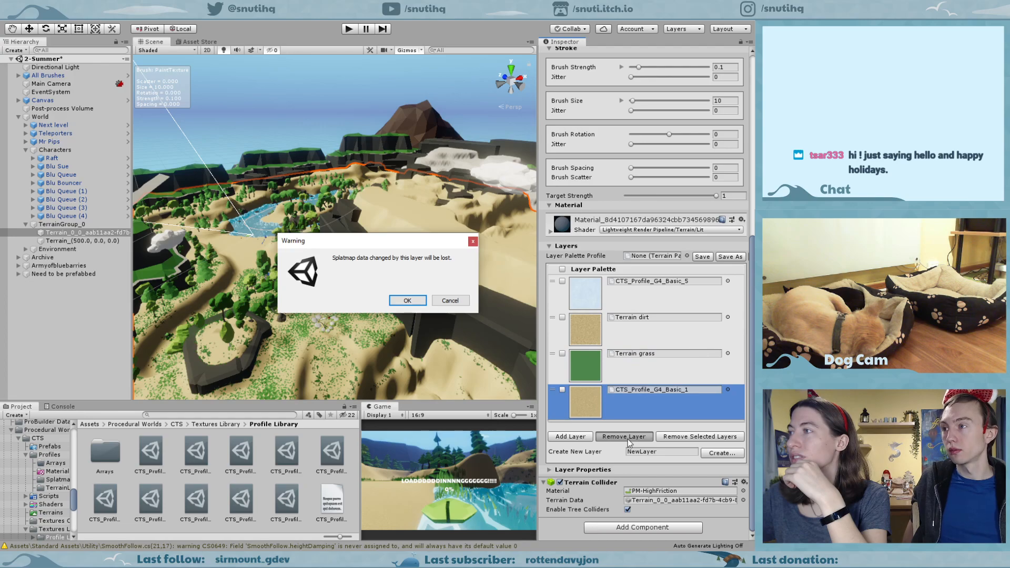
{"action": "left_click", "coordinate": [406, 301]}
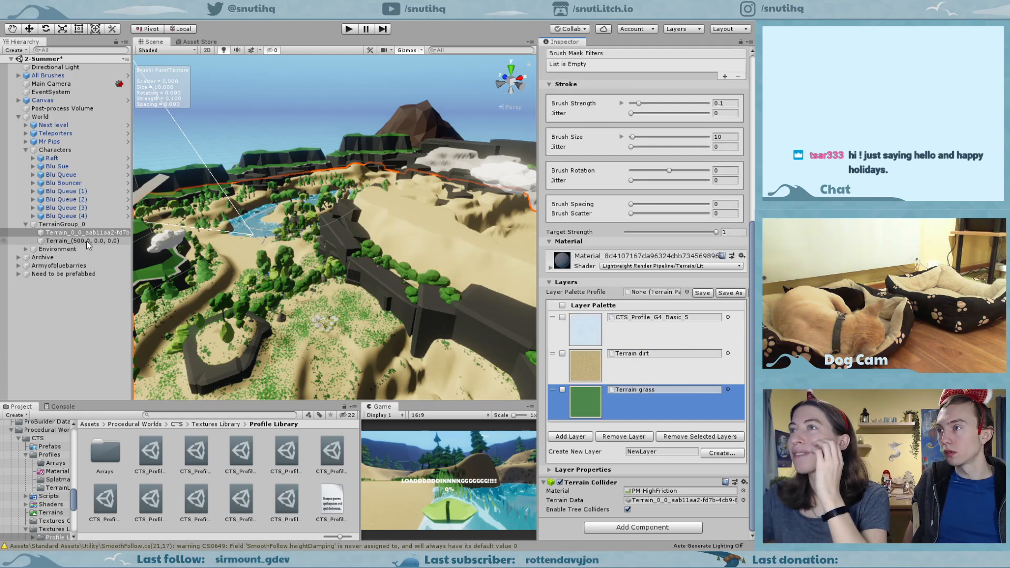
Add the Terrain dirt layer to the empty layer palette of the second tile, Terrain_(500.0, 0.0, 0.0).
{"action": "left_click", "coordinate": [86, 241]}
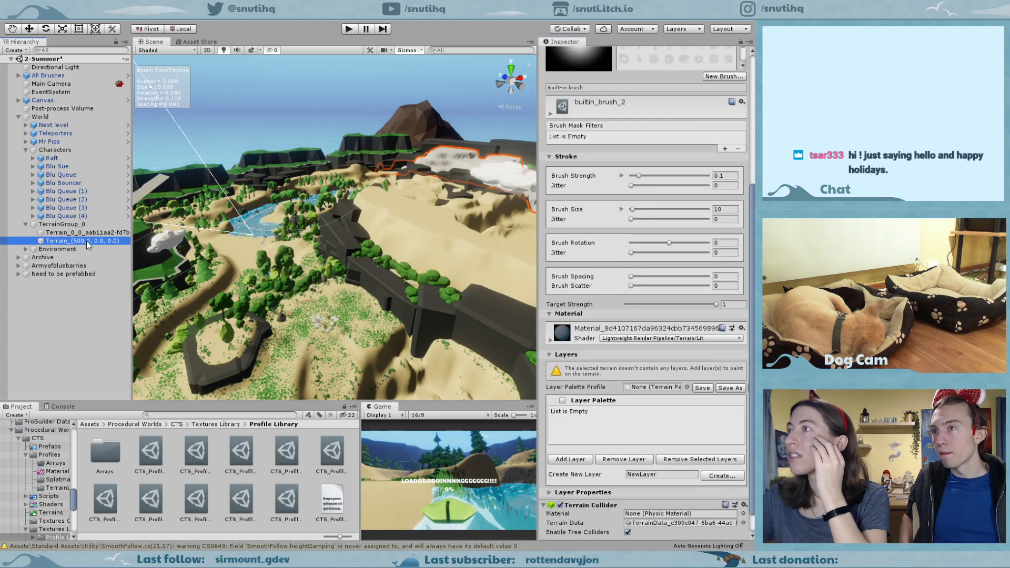
{"action": "left_click", "coordinate": [575, 462]}
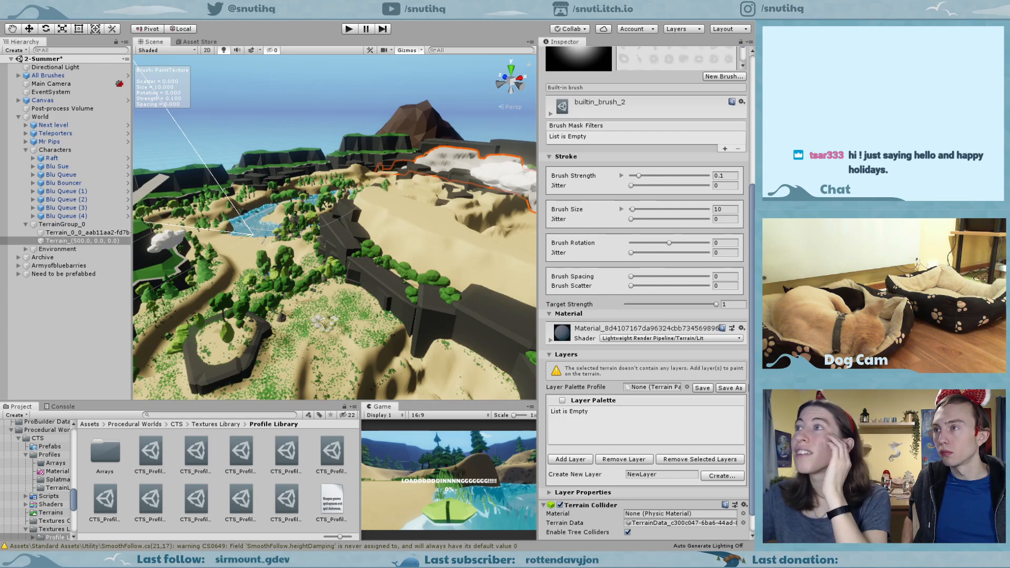
{"action": "double_click", "coordinate": [686, 421]}
{"action": "left_click", "coordinate": [574, 440]}
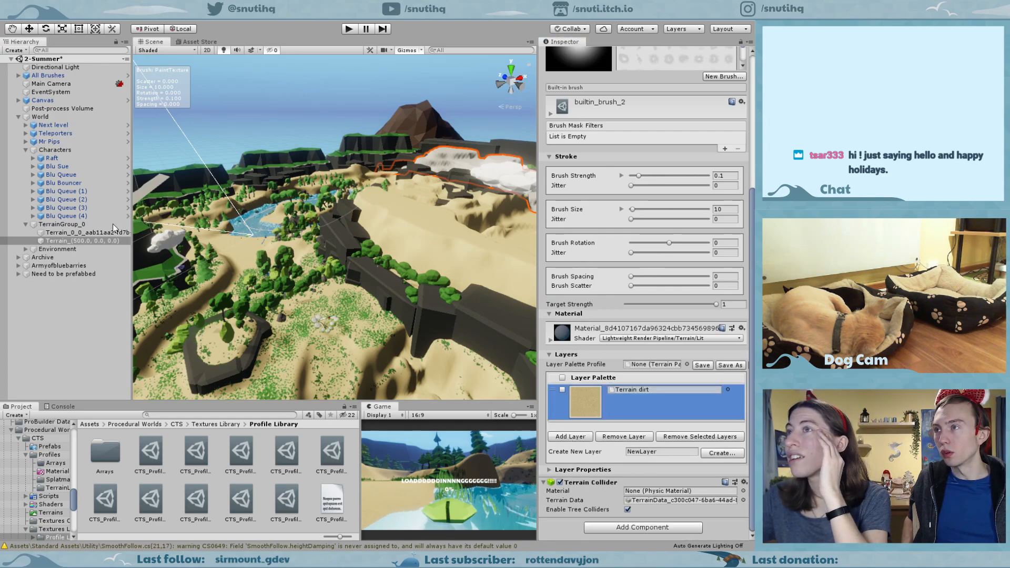
Move Terrain grass above Terrain dirt in the layer palette of the main terrain tile.
{"action": "left_click", "coordinate": [96, 233]}
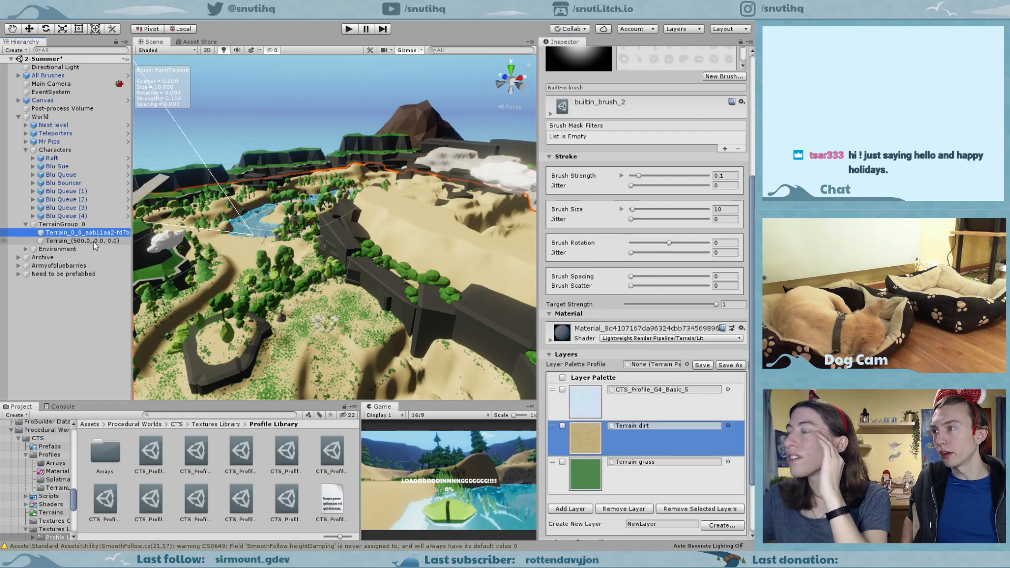
{"action": "left_click", "coordinate": [93, 242]}
{"action": "left_click", "coordinate": [90, 235]}
{"action": "mouse_move", "coordinate": [416, 195]}
{"action": "right_mouse_down"}
{"action": "mouse_move", "coordinate": [526, 203]}
{"action": "mouse_move", "coordinate": [427, 196]}
{"action": "right_mouse_up"}
{"action": "scroll", "coordinate": [355, 227], "scroll_direction": "down", "scroll_amount": 2}
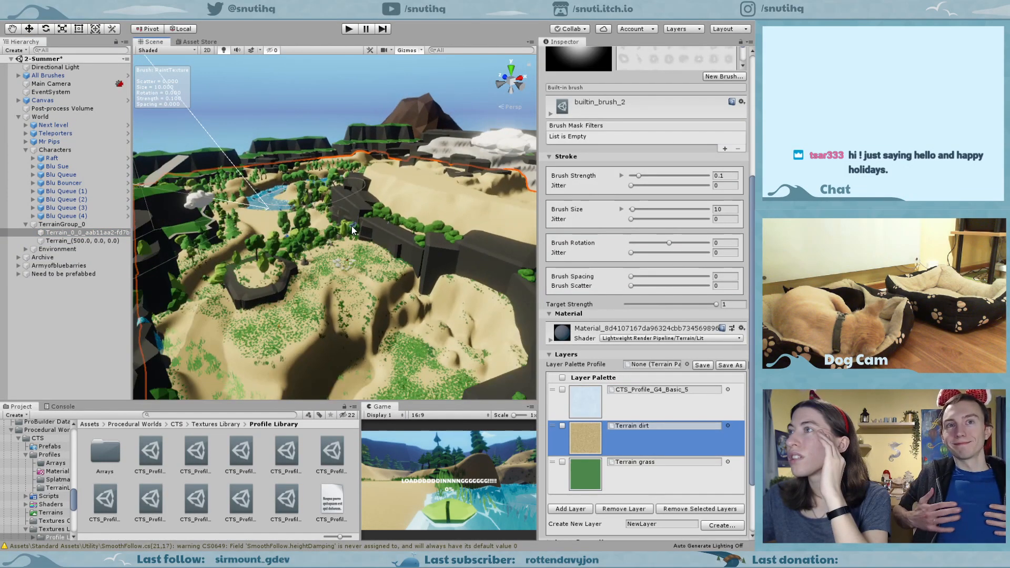
{"action": "scroll", "coordinate": [353, 230], "scroll_direction": "down", "scroll_amount": 1}
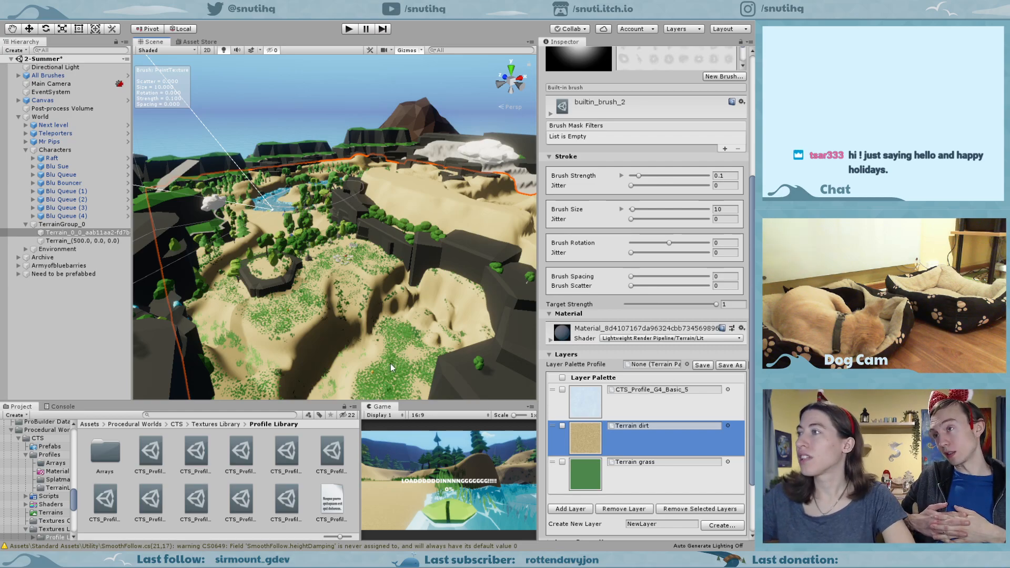
{"action": "left_click_drag", "start_coordinate": [554, 461], "coordinate": [553, 431]}
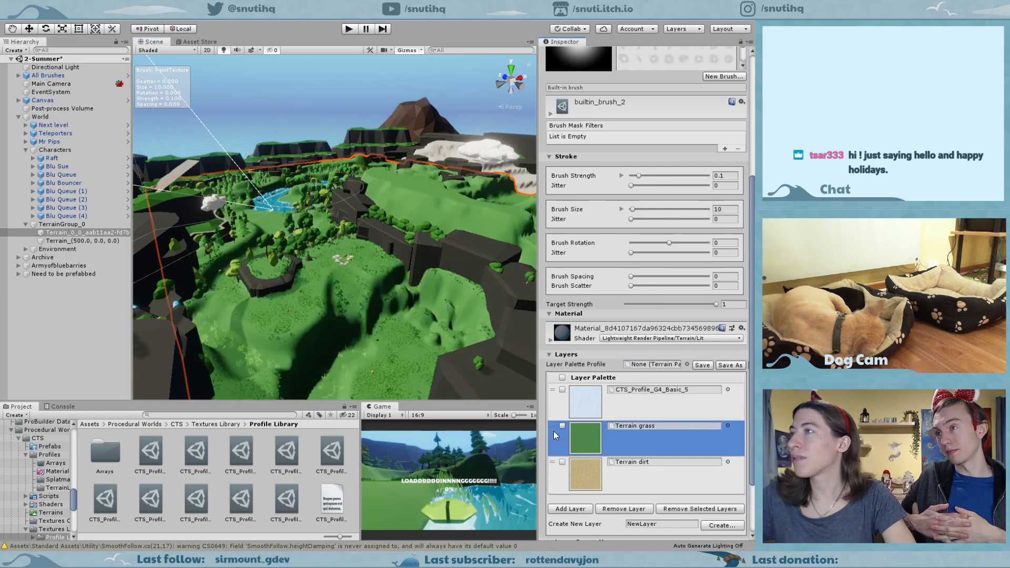
Inspect the main tile's hills, cliffs and lake area from several angles to check the terrain texturing.
{"action": "key", "text": "s"}
{"action": "right_click_drag", "start_coordinate": [327, 203], "coordinate": [320, 207]}
{"action": "scroll", "coordinate": [327, 295], "scroll_direction": "up", "scroll_amount": 6}
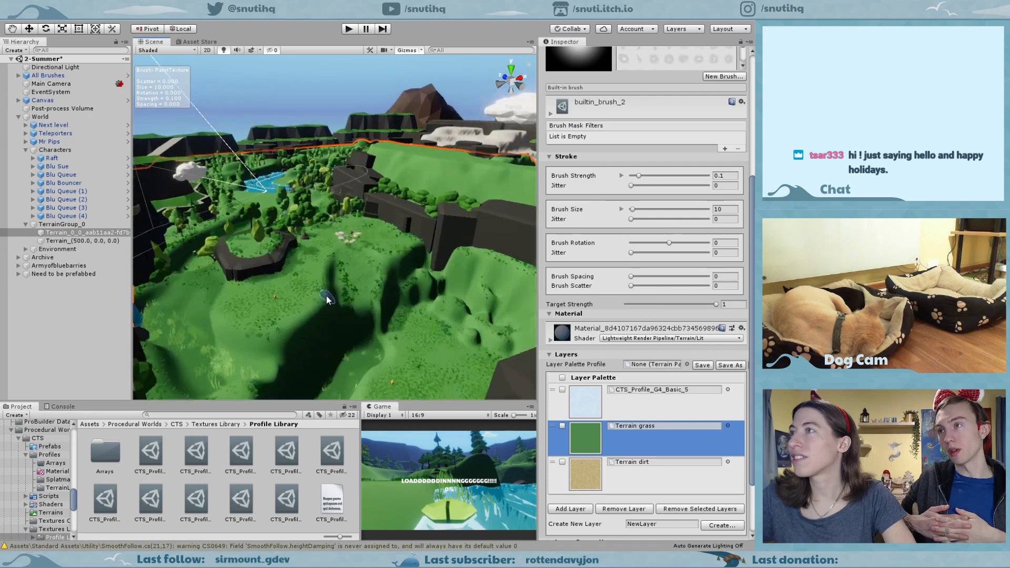
{"action": "middle_click_drag", "start_coordinate": [327, 300], "coordinate": [339, 243]}
{"action": "scroll", "coordinate": [339, 243], "scroll_direction": "down", "scroll_amount": 3}
{"action": "right_click_drag", "start_coordinate": [339, 243], "coordinate": [203, 268]}
{"action": "middle_click_drag", "start_coordinate": [353, 311], "coordinate": [301, 288]}
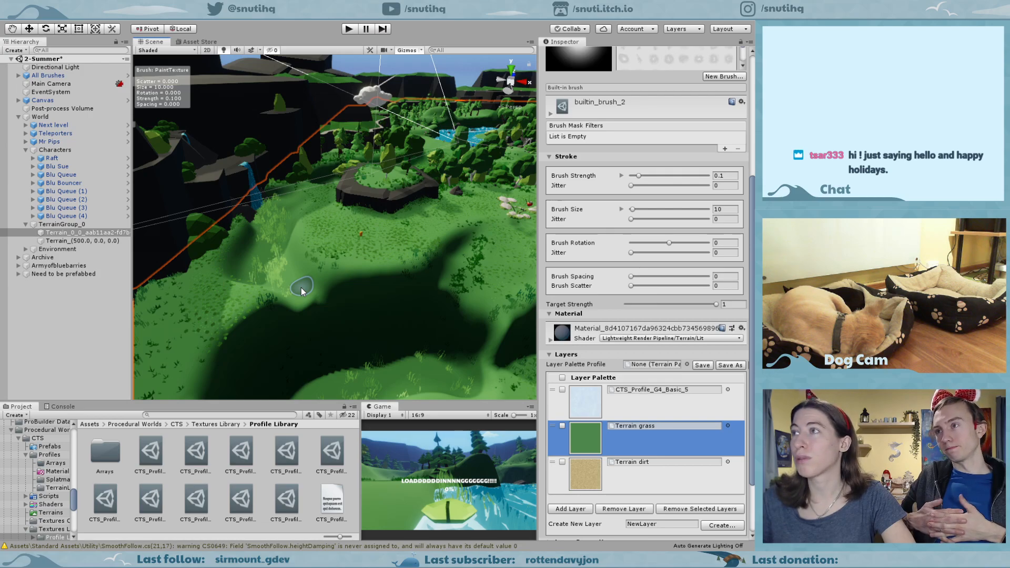
{"action": "mouse_move", "coordinate": [314, 281]}
{"action": "middle_mouse_down"}
{"action": "mouse_move", "coordinate": [269, 311]}
{"action": "mouse_move", "coordinate": [226, 267]}
{"action": "mouse_move", "coordinate": [417, 235]}
{"action": "mouse_move", "coordinate": [387, 246]}
{"action": "middle_mouse_up"}
{"action": "scroll", "coordinate": [270, 311], "scroll_direction": "down", "scroll_amount": 4}
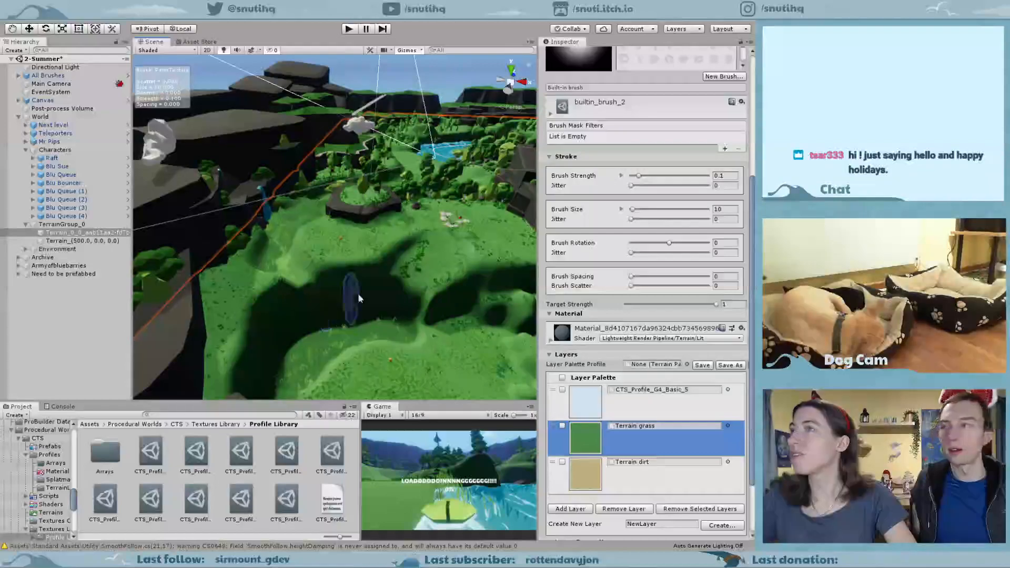
{"action": "scroll", "coordinate": [358, 293], "scroll_direction": "down", "scroll_amount": 5}
{"action": "middle_click_drag", "start_coordinate": [412, 273], "coordinate": [292, 313]}
{"action": "scroll", "coordinate": [292, 314], "scroll_direction": "down", "scroll_amount": 3}
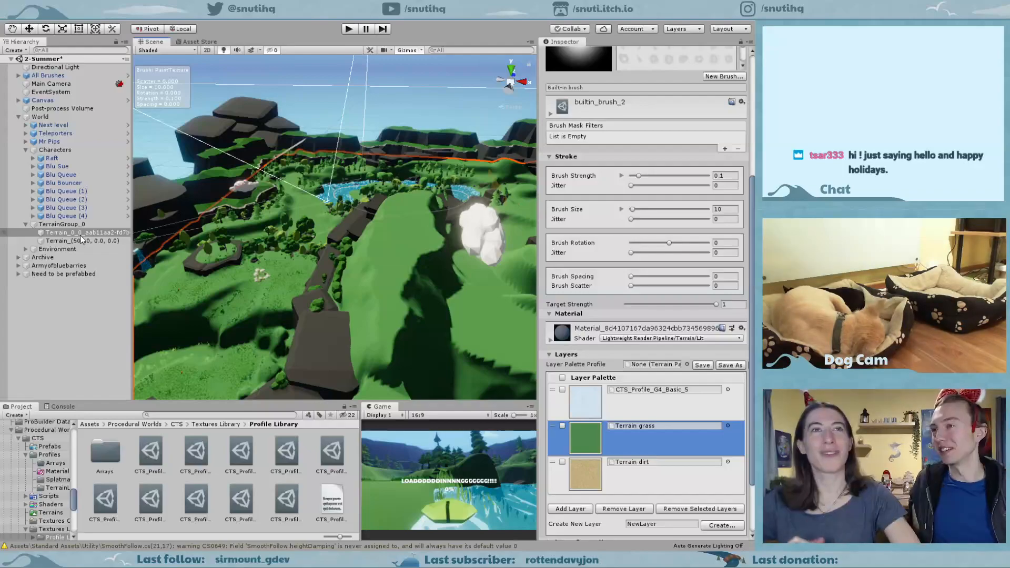
{"action": "scroll", "coordinate": [675, 431], "scroll_direction": "down", "scroll_amount": 3}
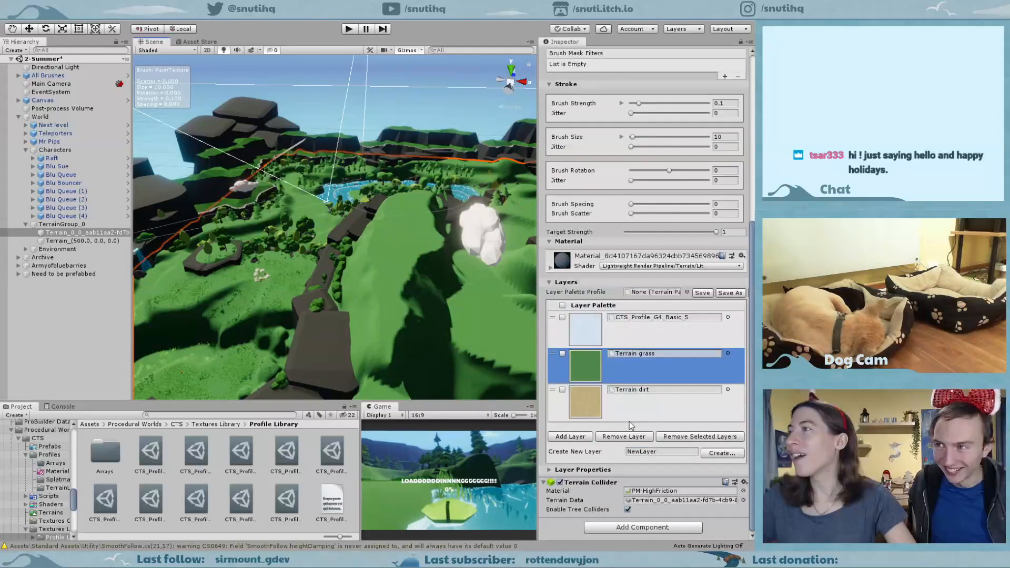
{"action": "scroll", "coordinate": [267, 264], "scroll_direction": "up", "scroll_amount": 5}
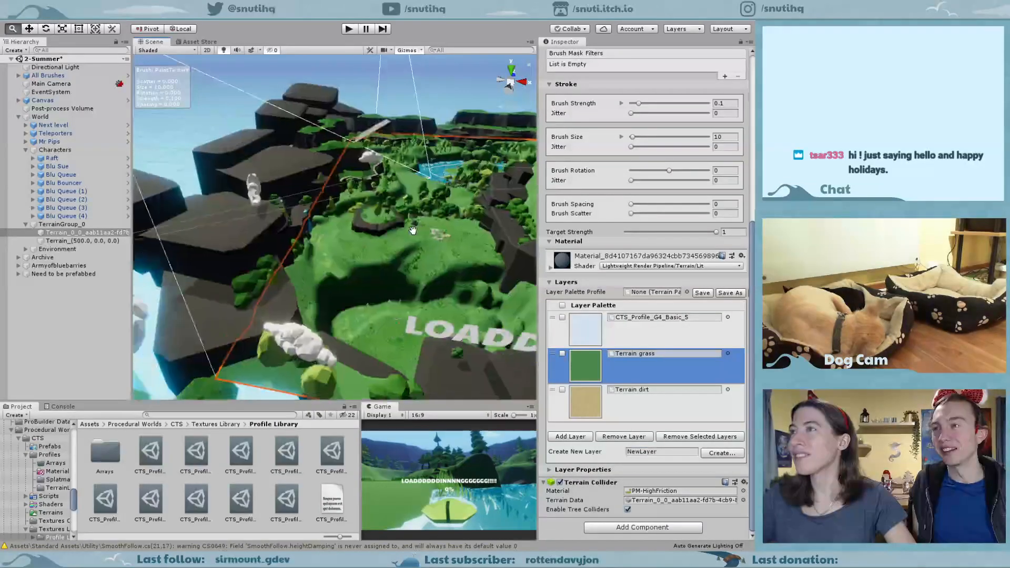
{"action": "scroll", "coordinate": [365, 254], "scroll_direction": "up", "scroll_amount": 2}
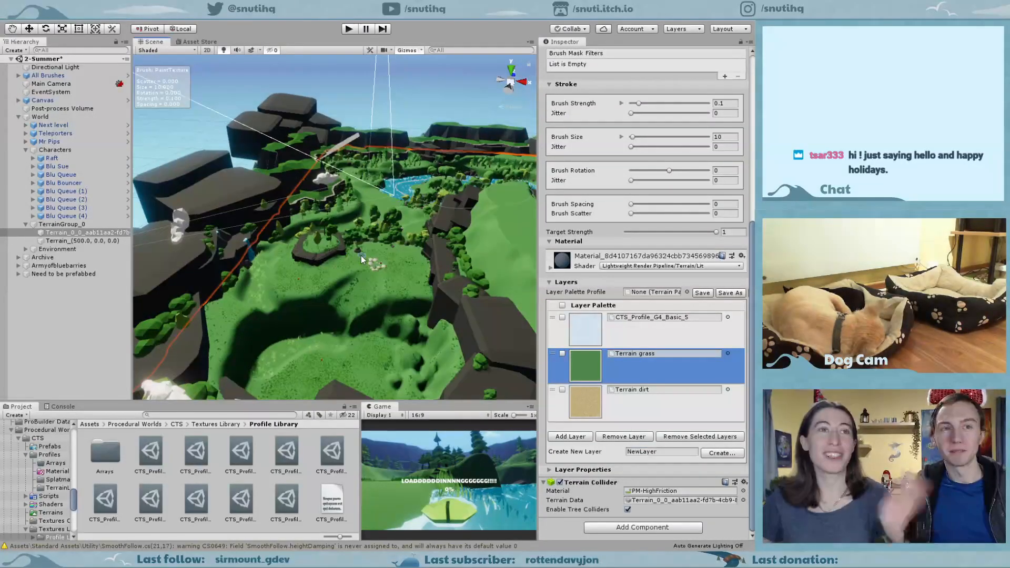